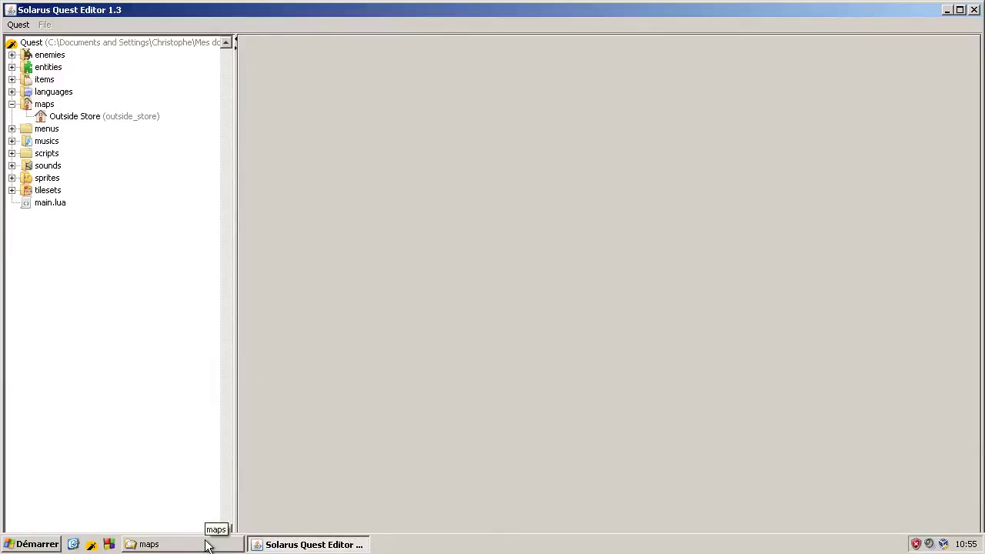
- Bring forward the Explorer window showing the tuto maps folder with inside_store.dat and inside_store.lua
click(206, 545)
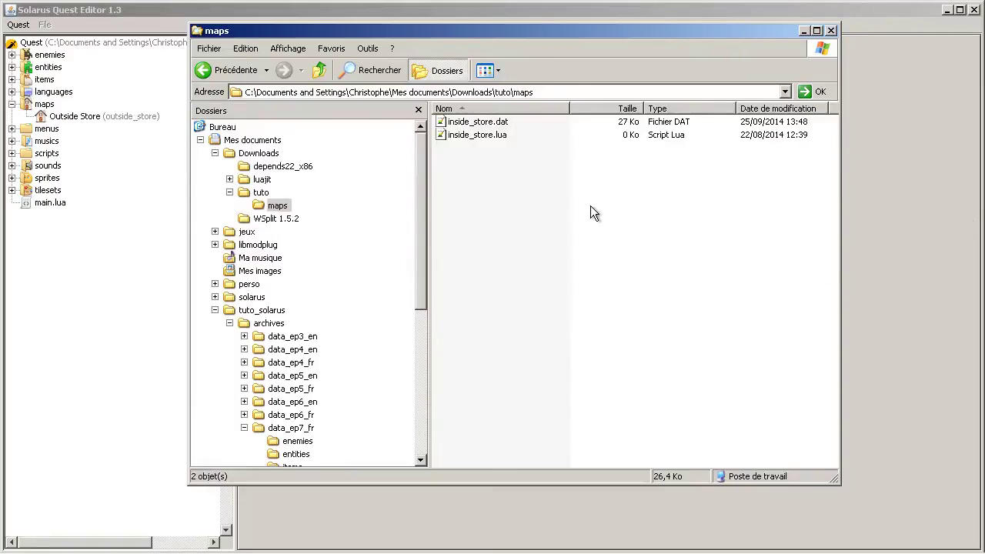
- Look over the Explorer folder tree, then return to the quest editor listing its eight tilesets
drag(549, 31, 546, 24)
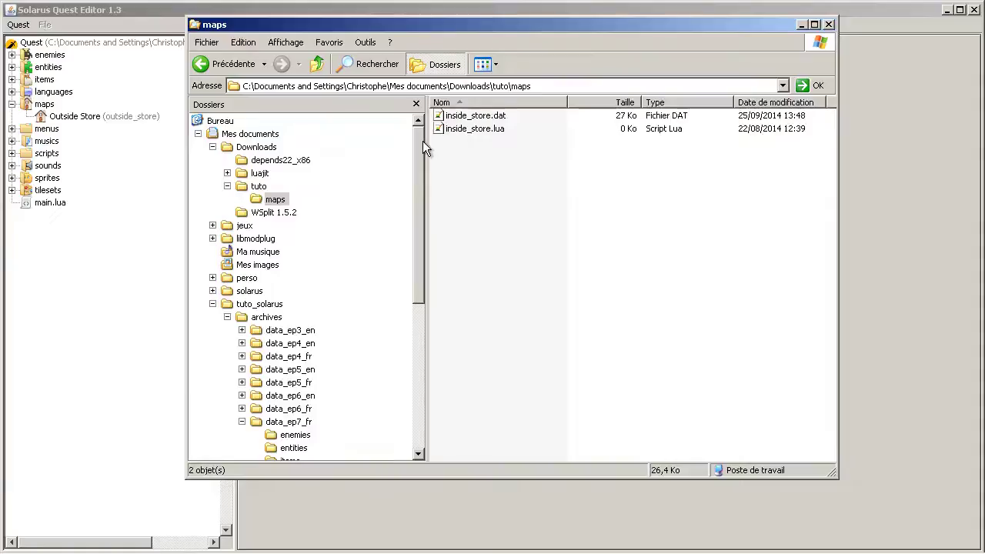
drag(423, 143, 423, 176)
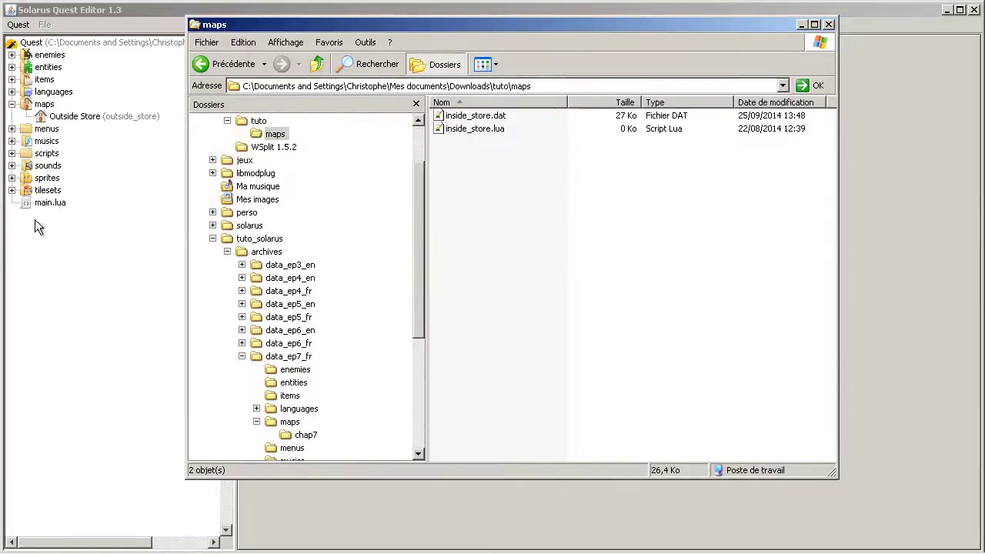
click(11, 190)
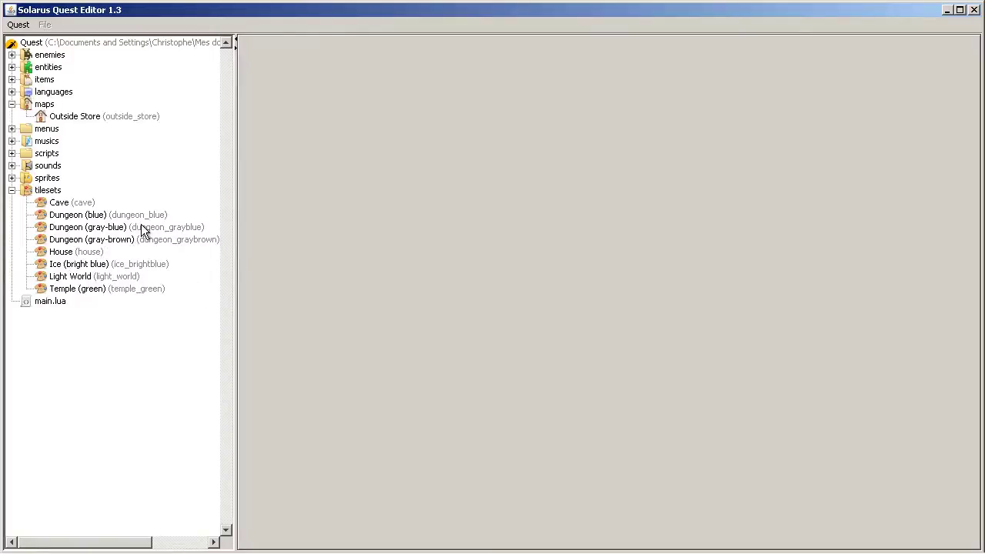
double_click(75, 254)
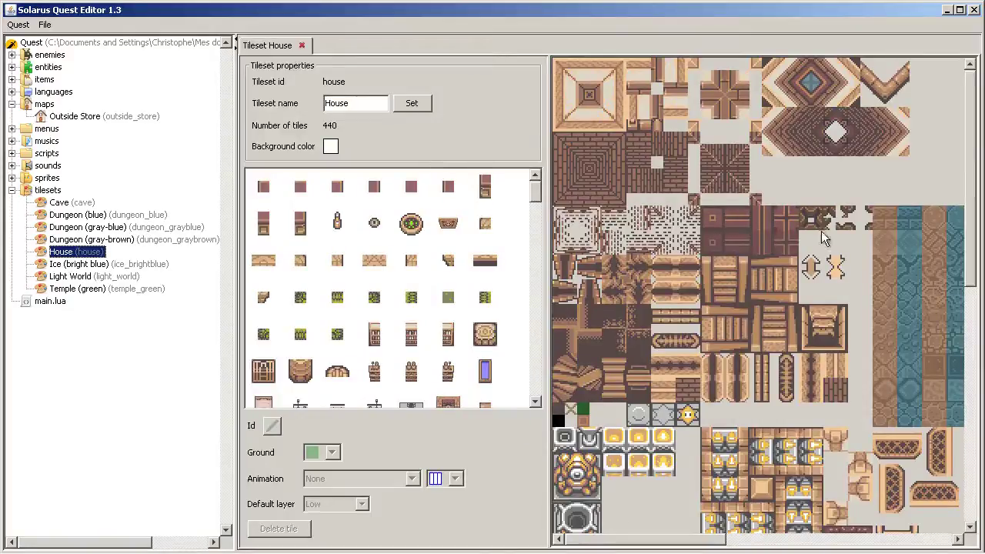
click(105, 294)
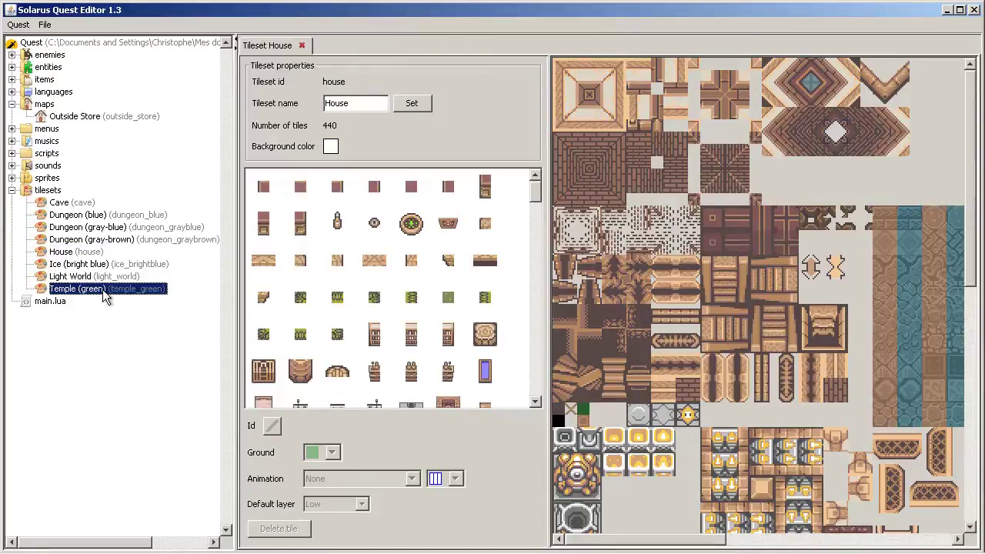
double_click(104, 298)
double_click(148, 229)
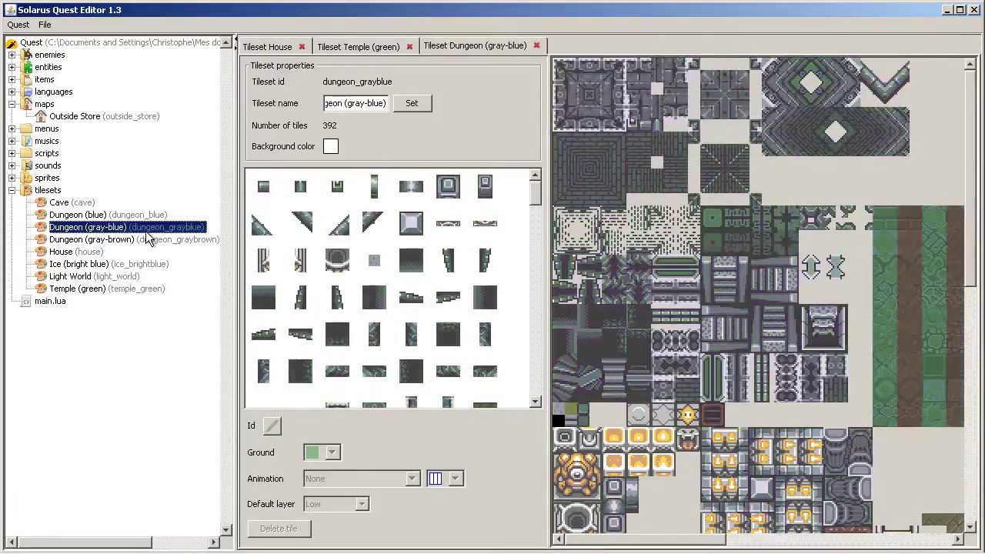
double_click(75, 203)
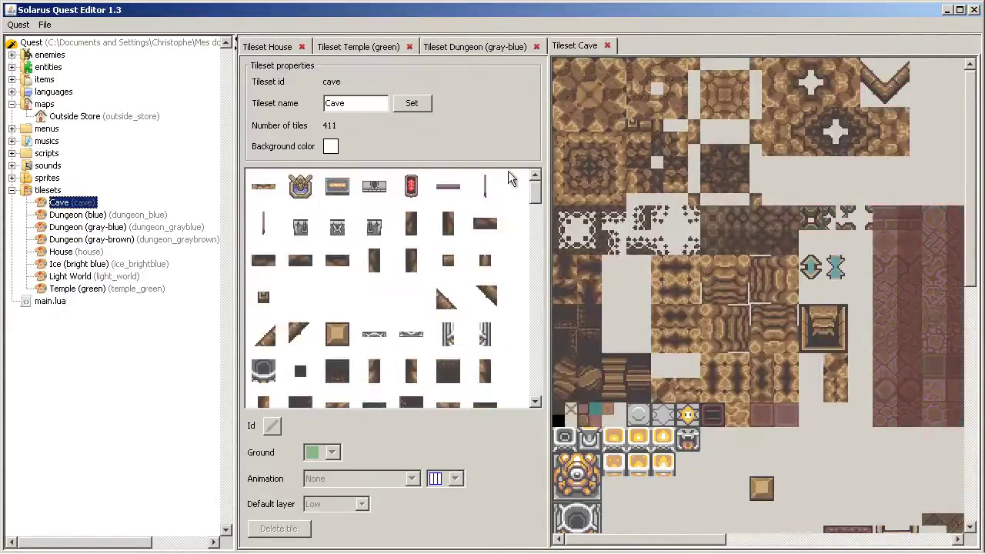
middle_click(288, 46)
middle_click(285, 46)
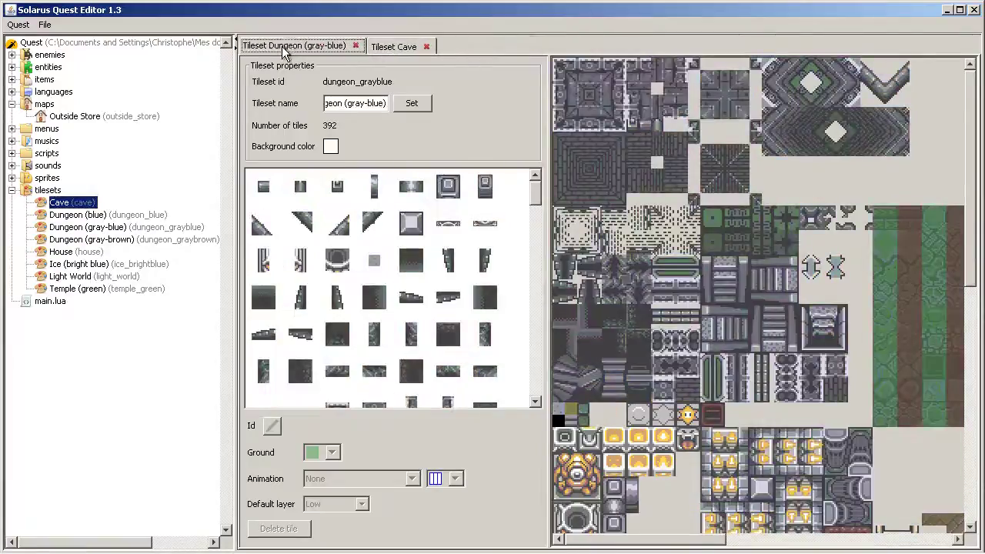
middle_click(285, 46)
middle_click(281, 48)
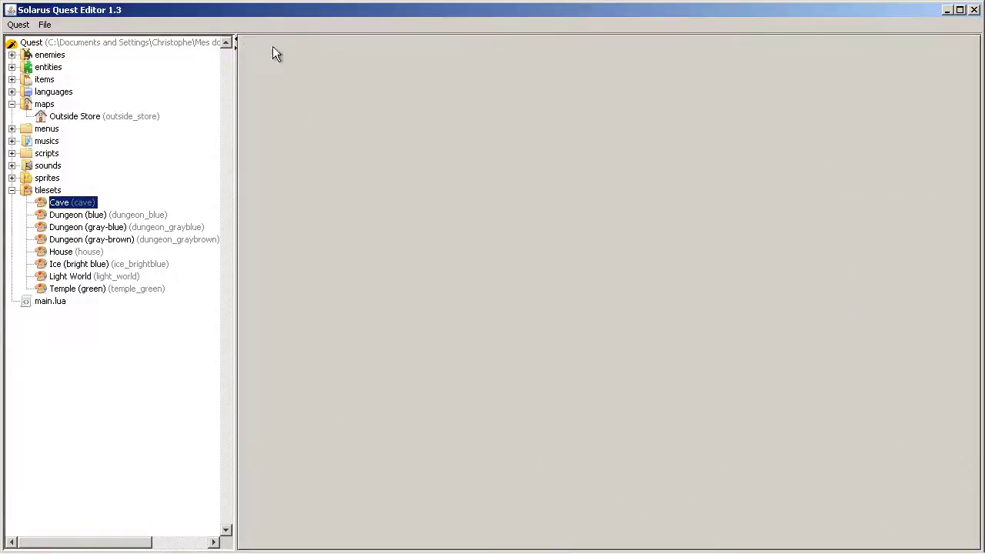
- Open the Outside Store map in the quest editor
click(182, 545)
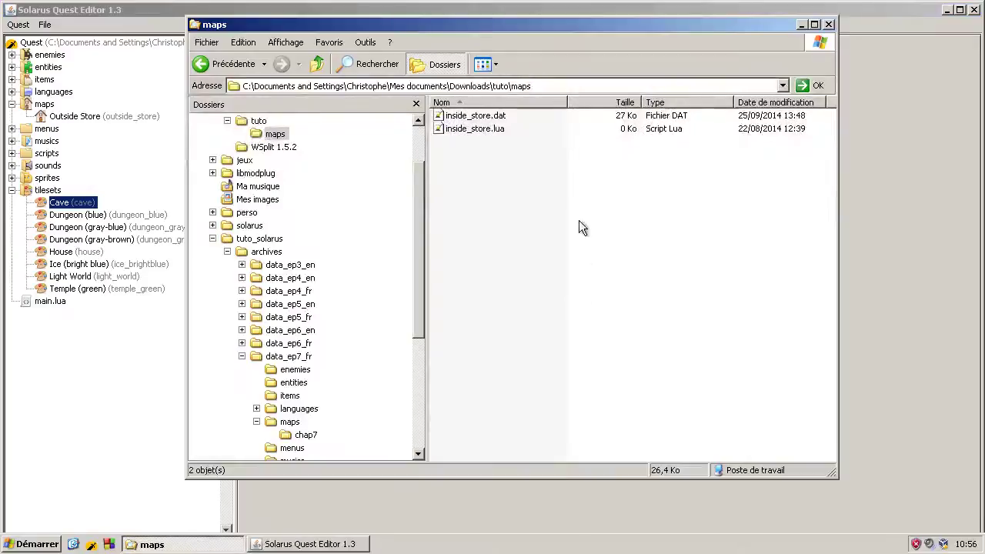
drag(420, 181, 418, 156)
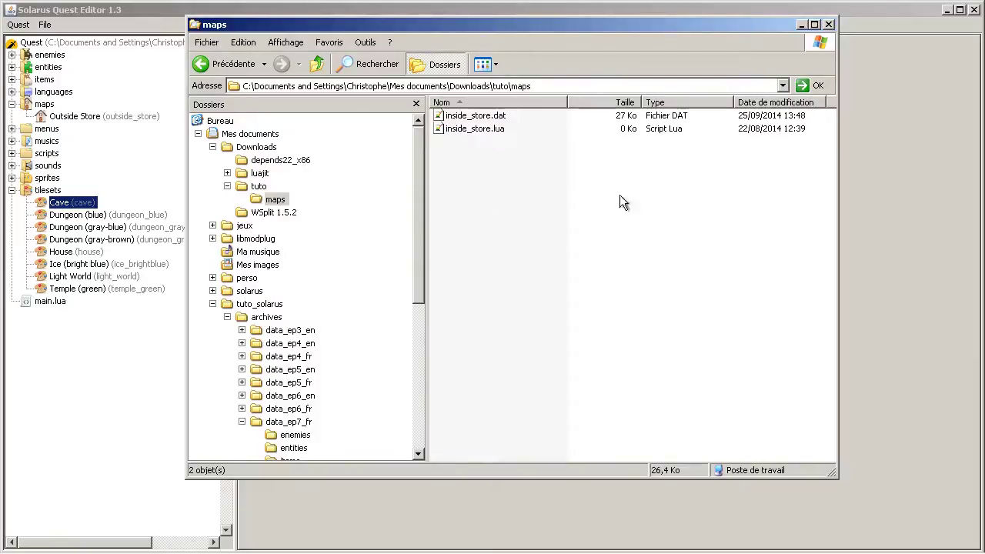
click(121, 115)
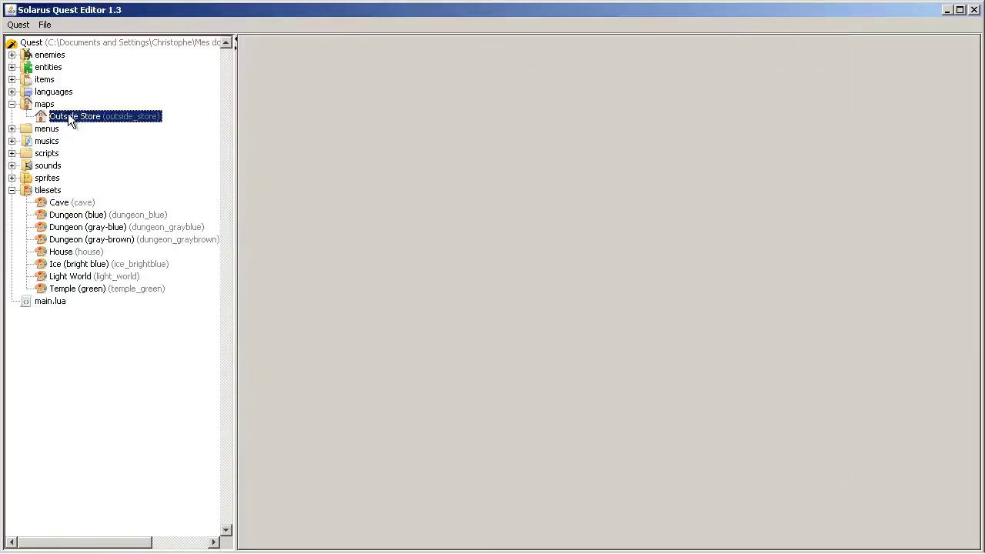
double_click(111, 116)
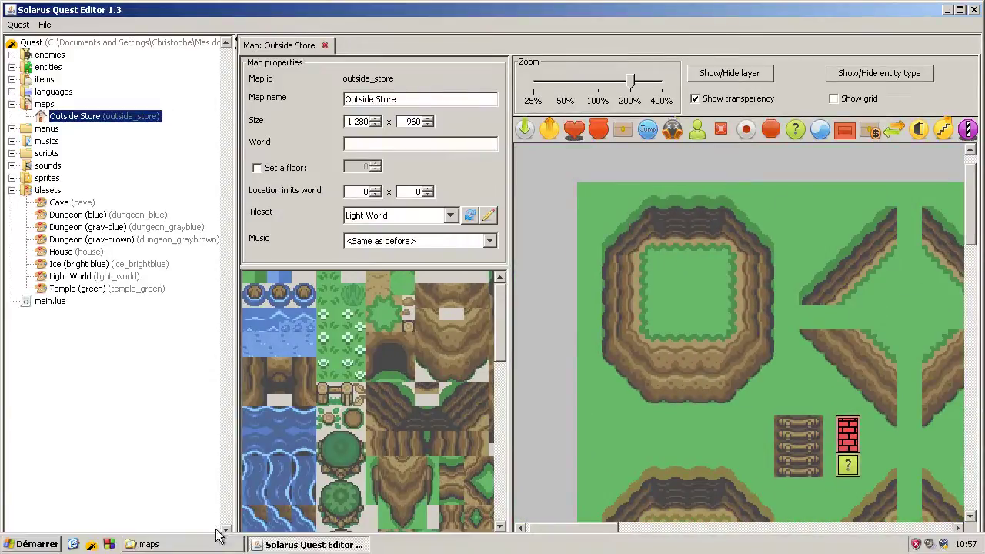
- Copy inside_store.dat and inside_store.lua into the tuto_solarus\data\maps folder
click(219, 543)
drag(517, 215, 420, 229)
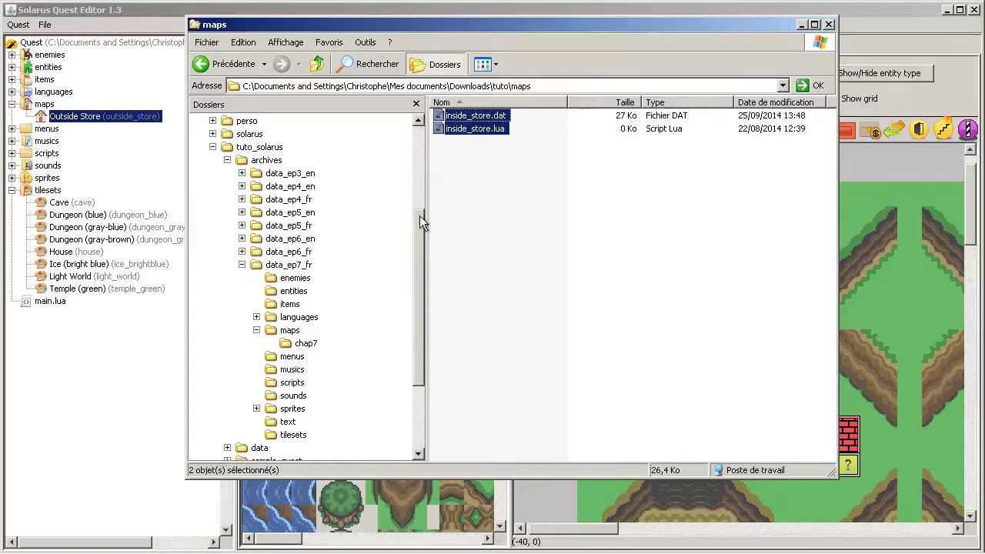
drag(417, 231, 424, 151)
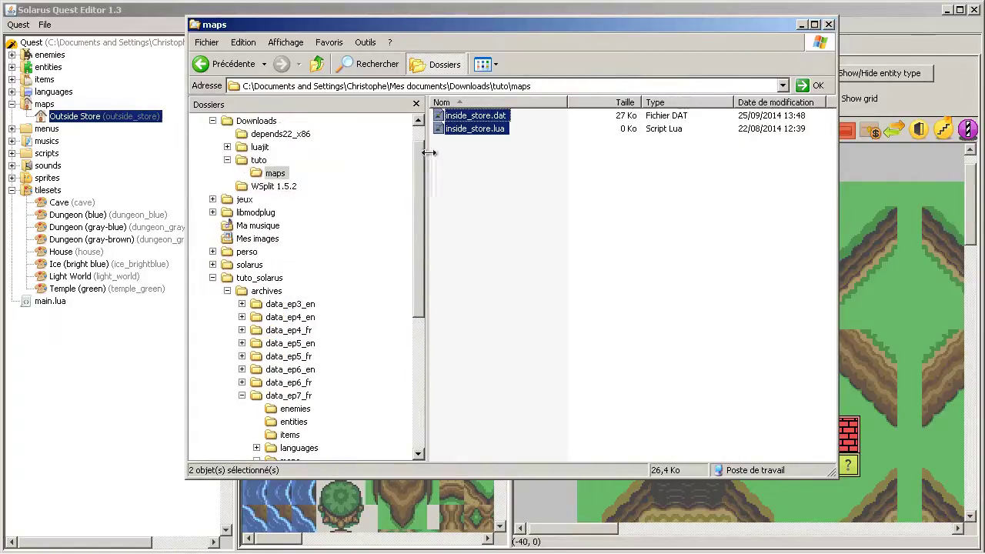
click(226, 295)
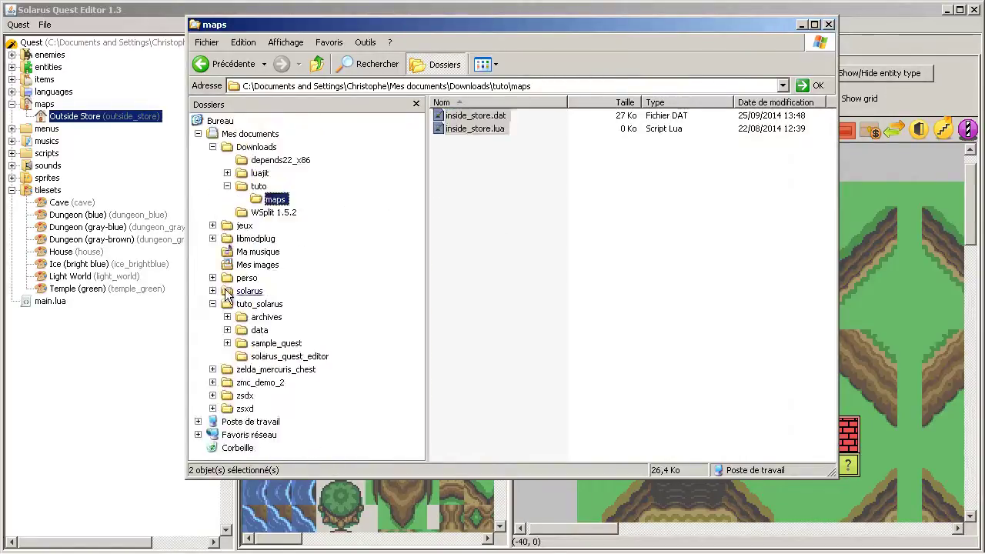
click(260, 330)
click(275, 356)
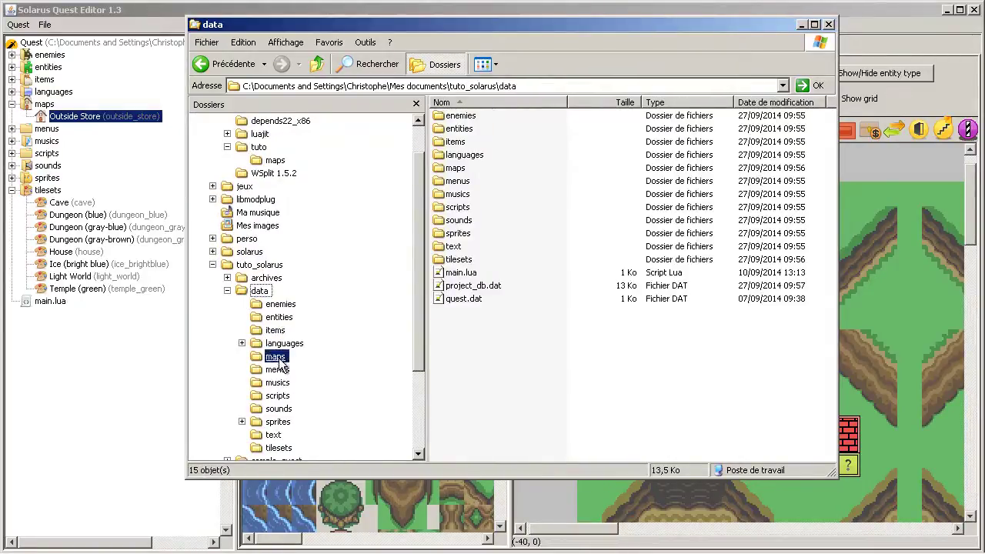
click(548, 202)
key(ctrl+v)
click(518, 179)
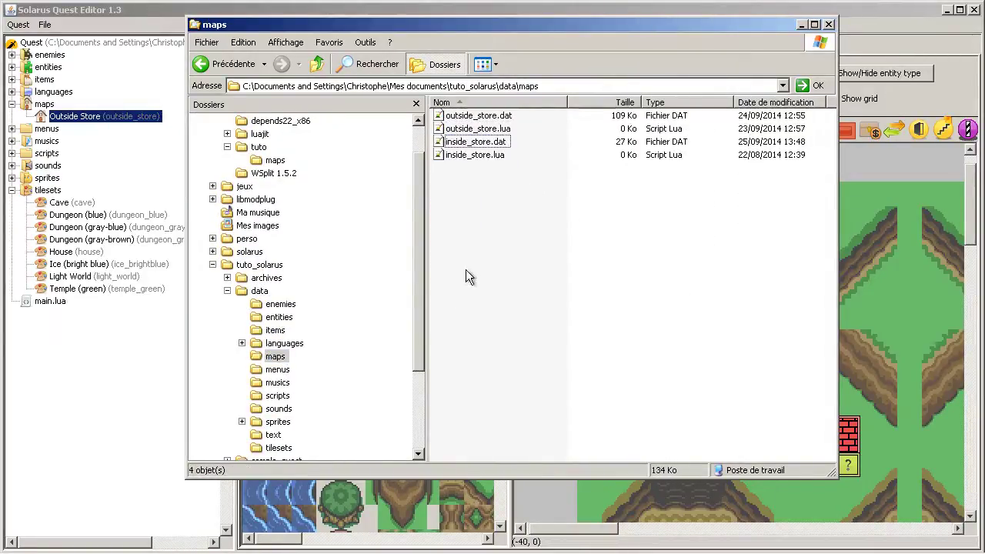
- Create map inside_store named Inside Store and view its 1280 x 960 Dungeon (blue) room
click(44, 105)
right_click(44, 105)
click(70, 115)
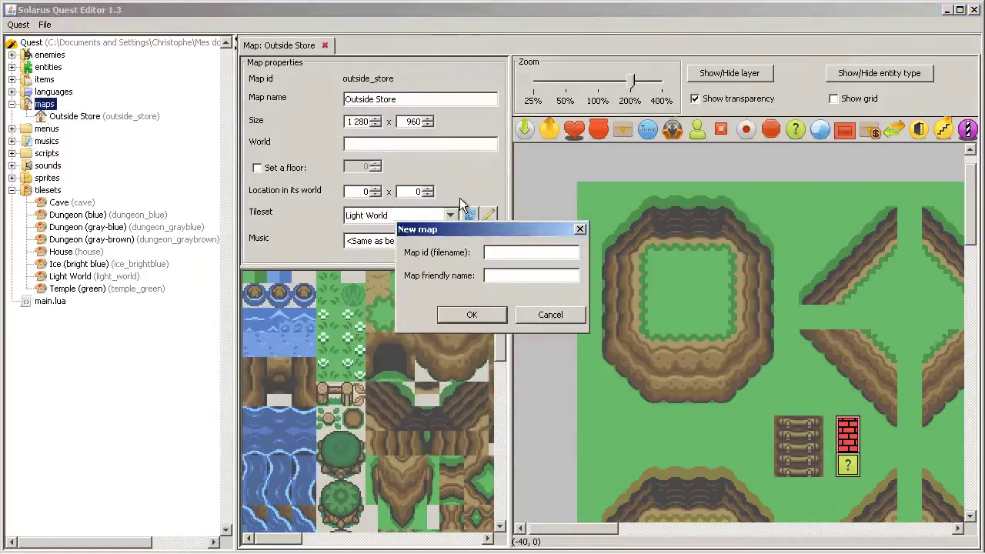
text(inside_store)
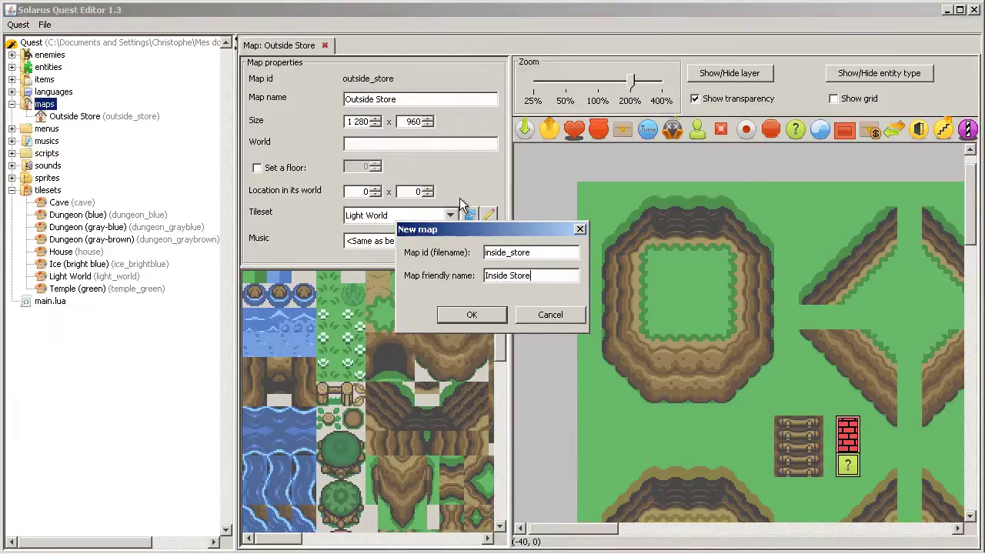
key(Return)
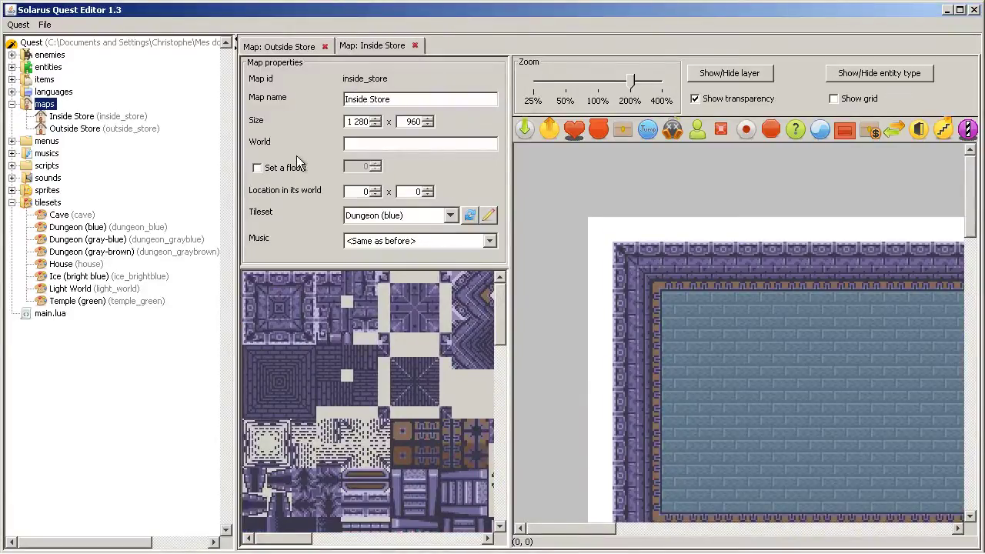
drag(237, 126, 179, 126)
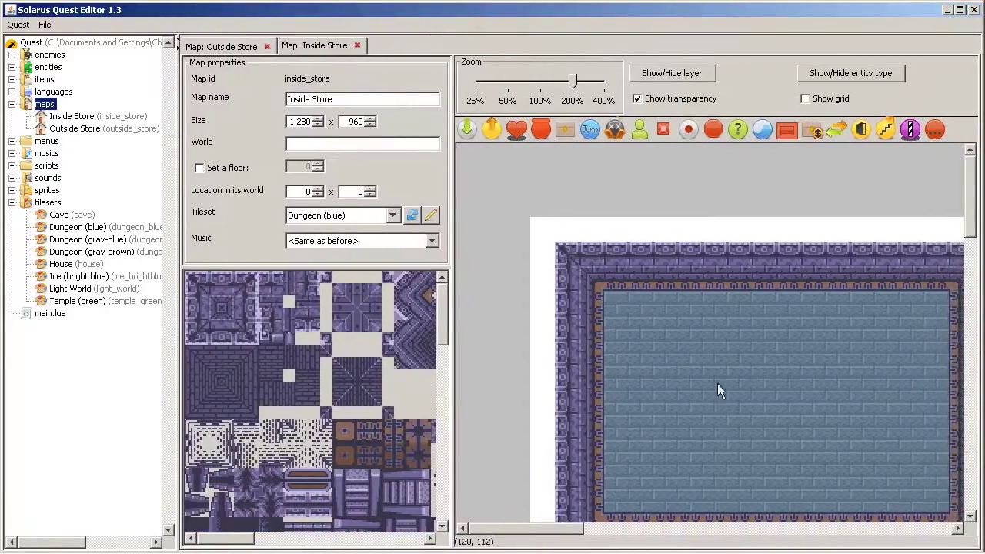
scroll(760, 406, down, 5)
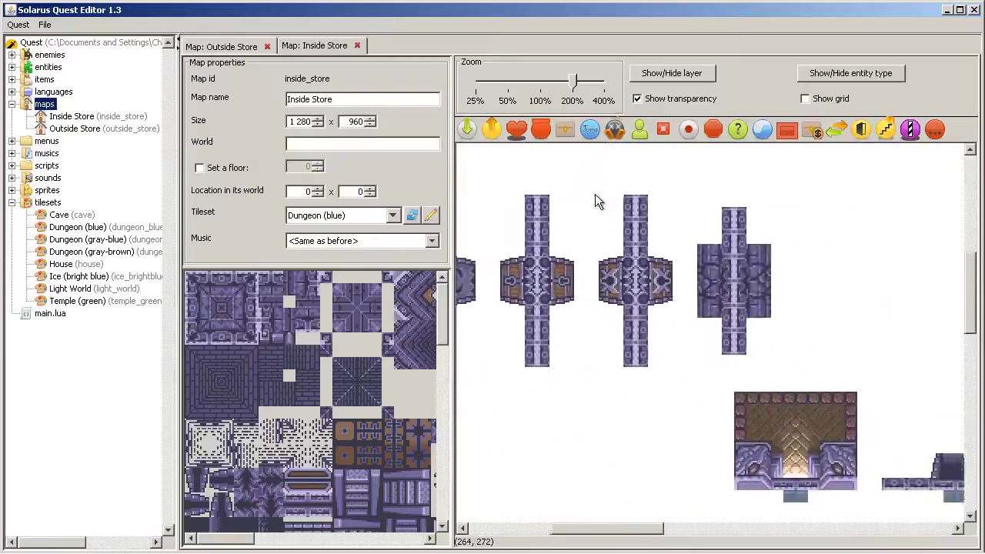
shift+scroll(594, 198, right, 3)
scroll(695, 414, up, 5)
shift+scroll(696, 414, left, 3)
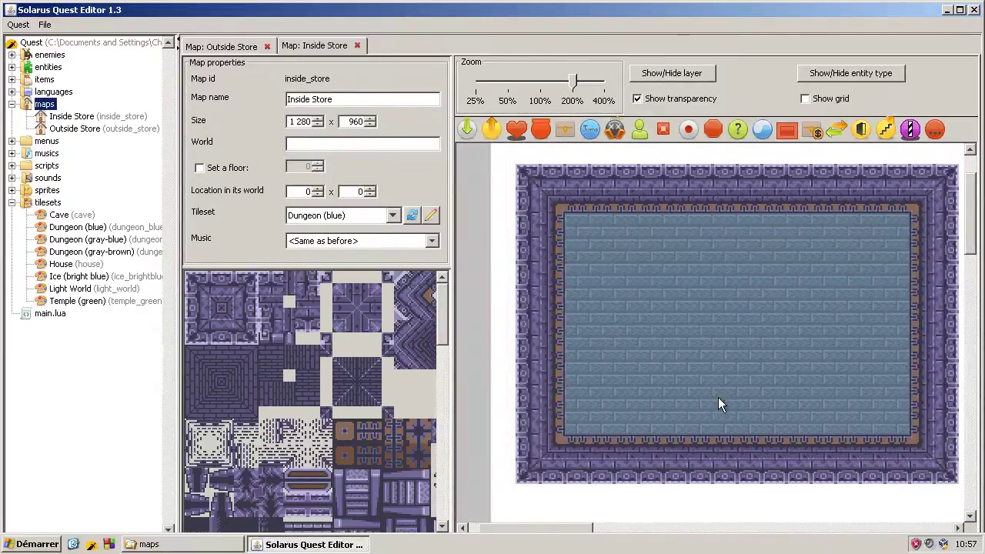
- Preview Inside Store with Dungeon (gray-blue), House, Dungeon (gray-brown), Temple (green) and Ice tilesets
click(365, 219)
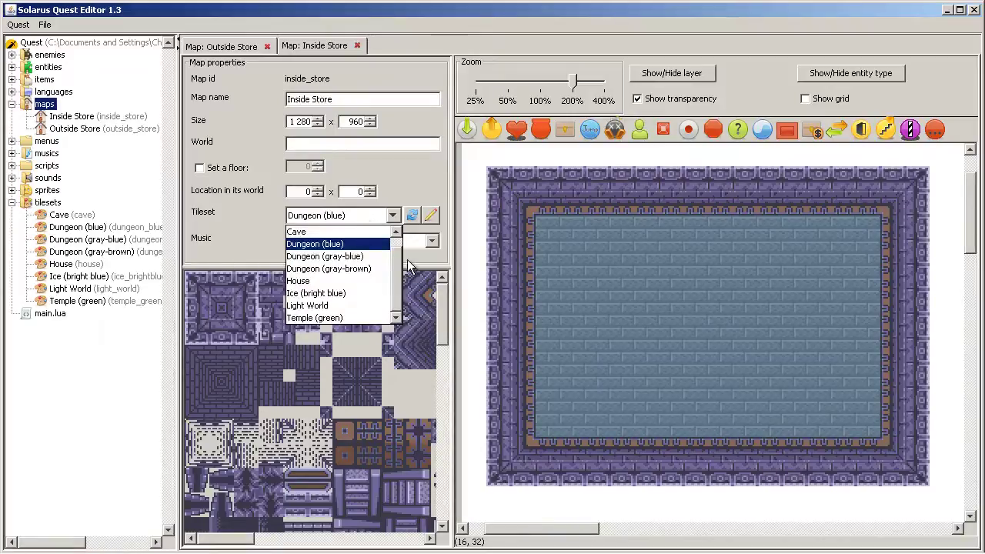
click(361, 256)
click(377, 221)
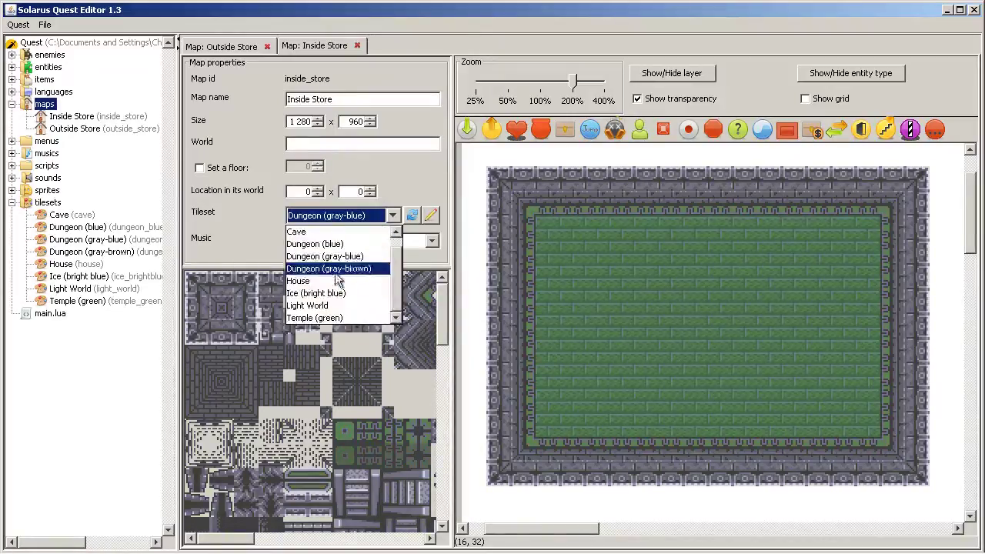
click(328, 280)
click(361, 217)
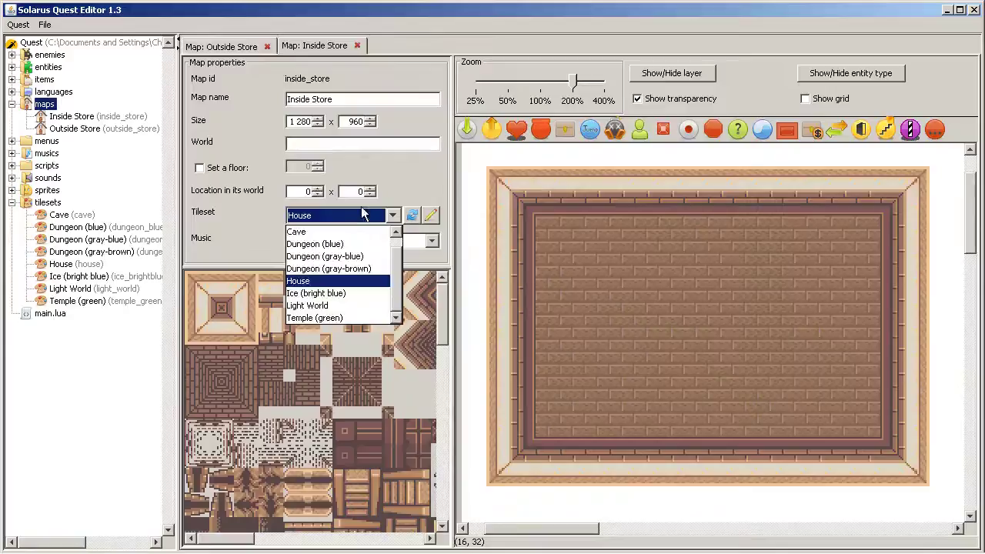
click(358, 269)
click(381, 219)
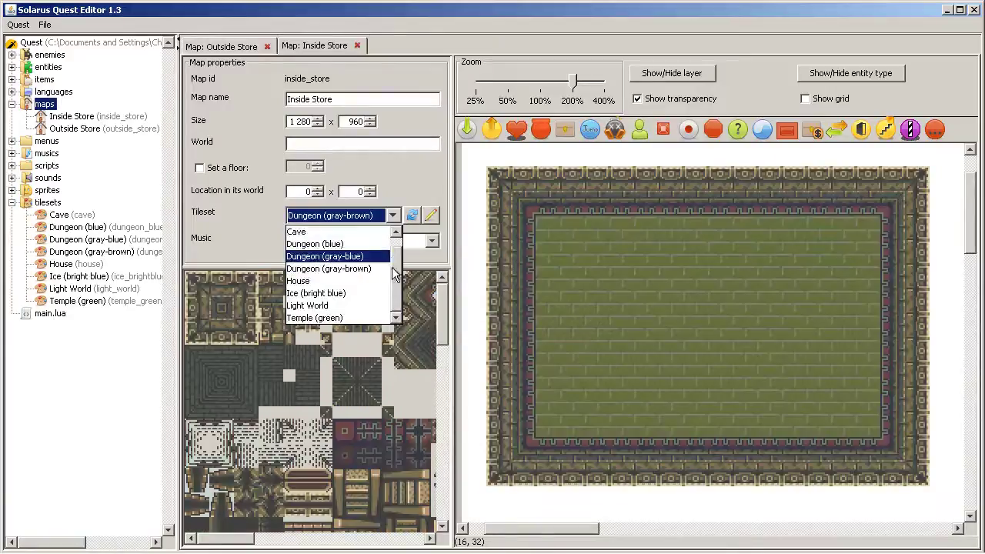
click(351, 317)
click(393, 215)
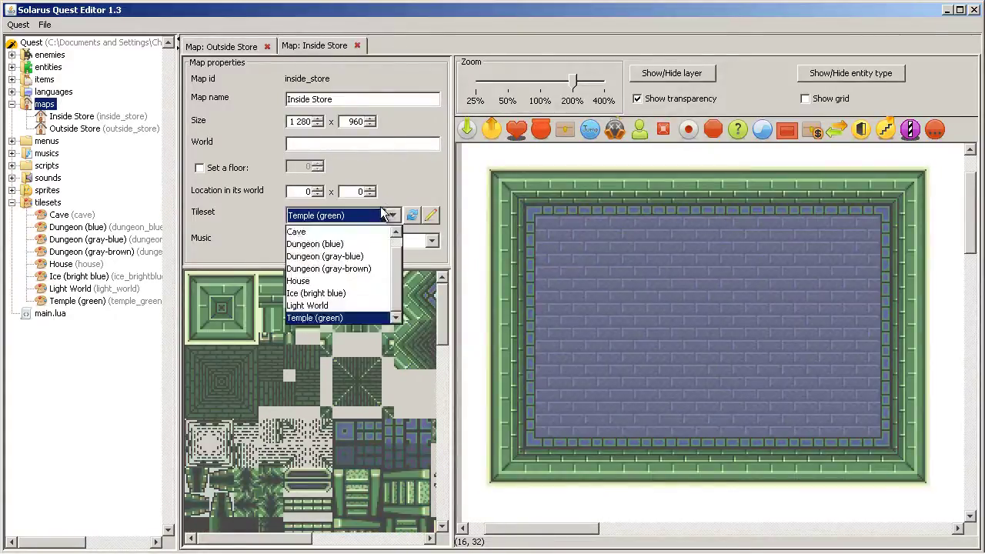
click(345, 293)
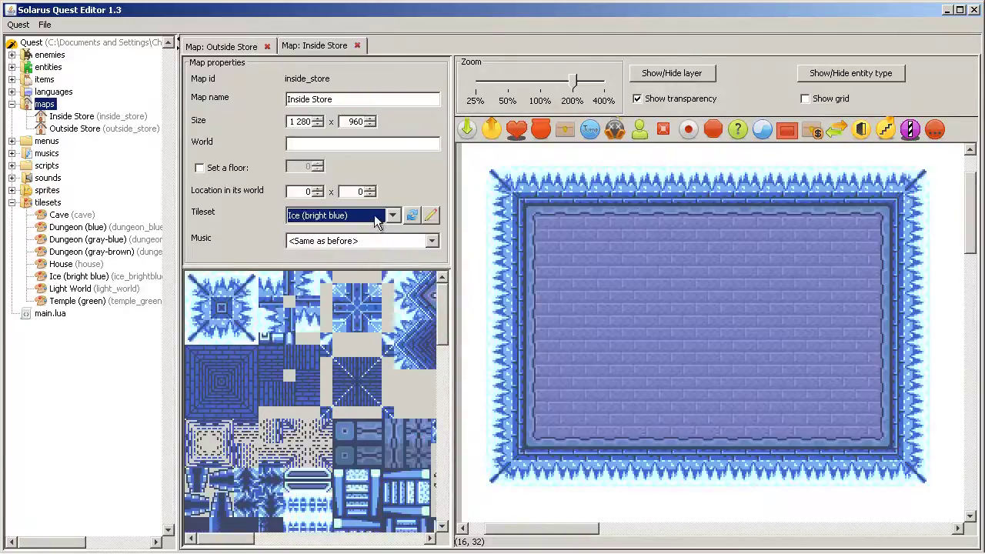
- Try the Cave tileset, then settle Inside Store on the House tileset
click(392, 215)
scroll(394, 268, up, 1)
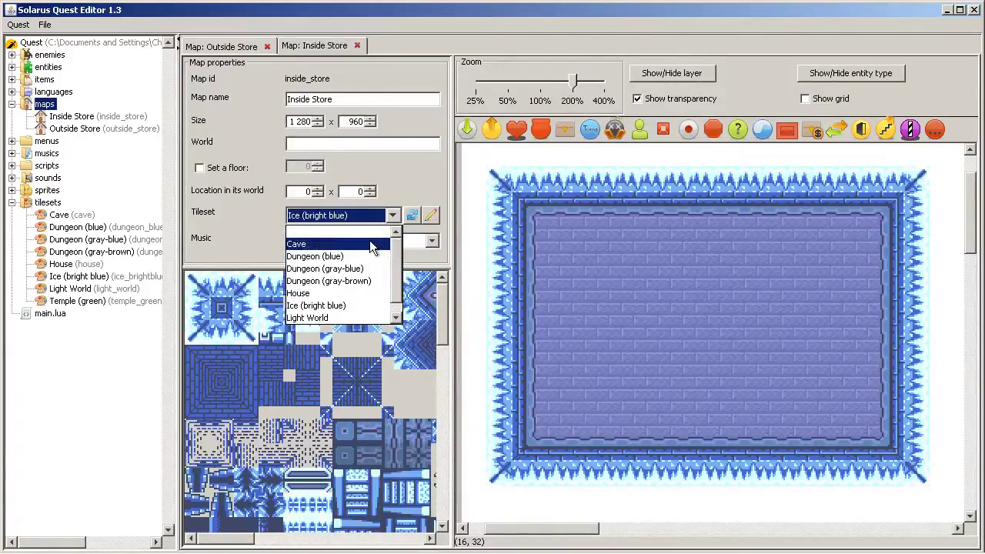
click(308, 244)
click(354, 216)
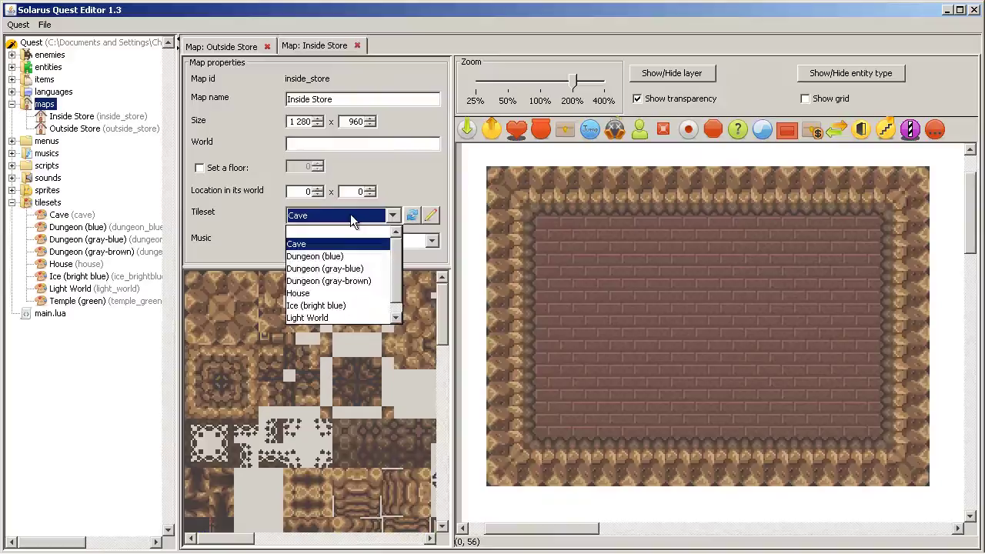
click(350, 215)
click(350, 214)
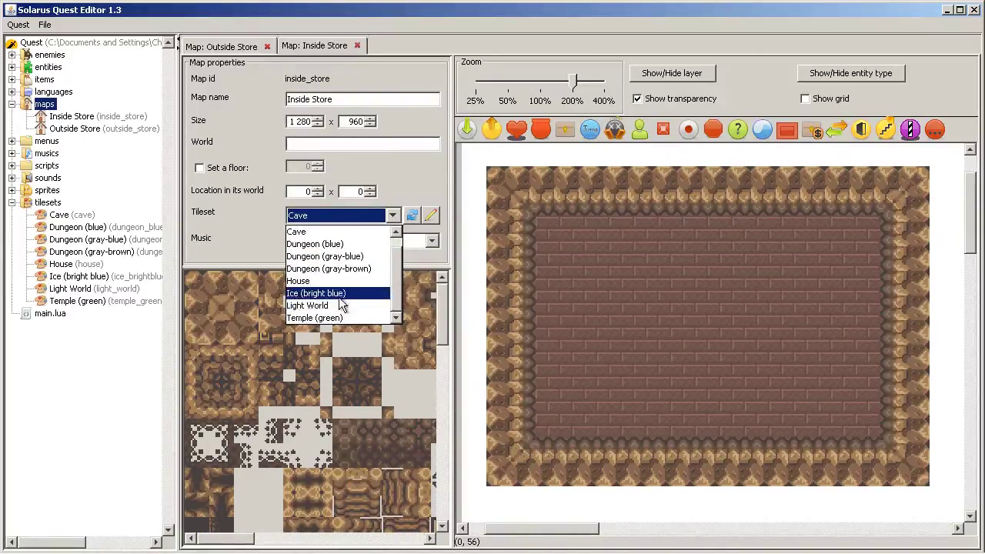
click(323, 293)
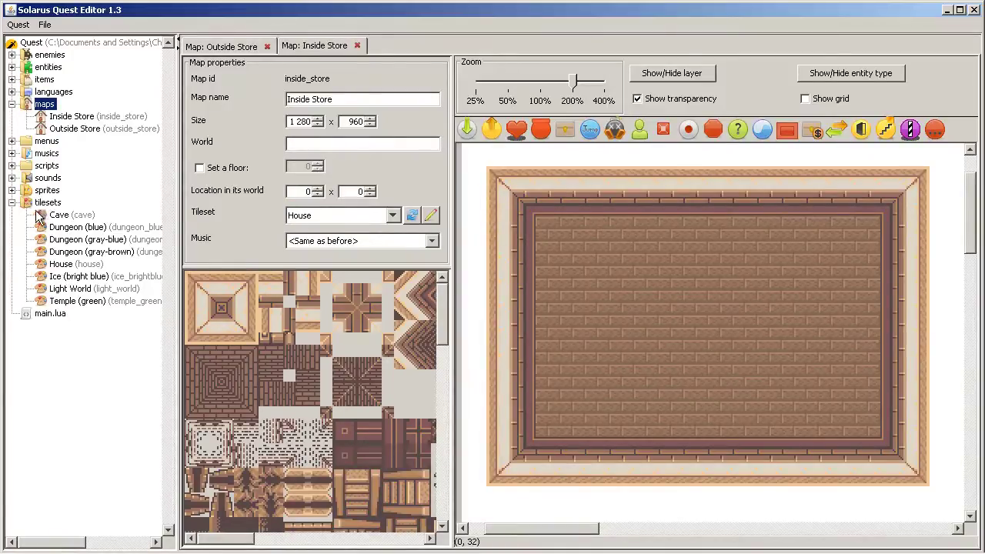
click(12, 202)
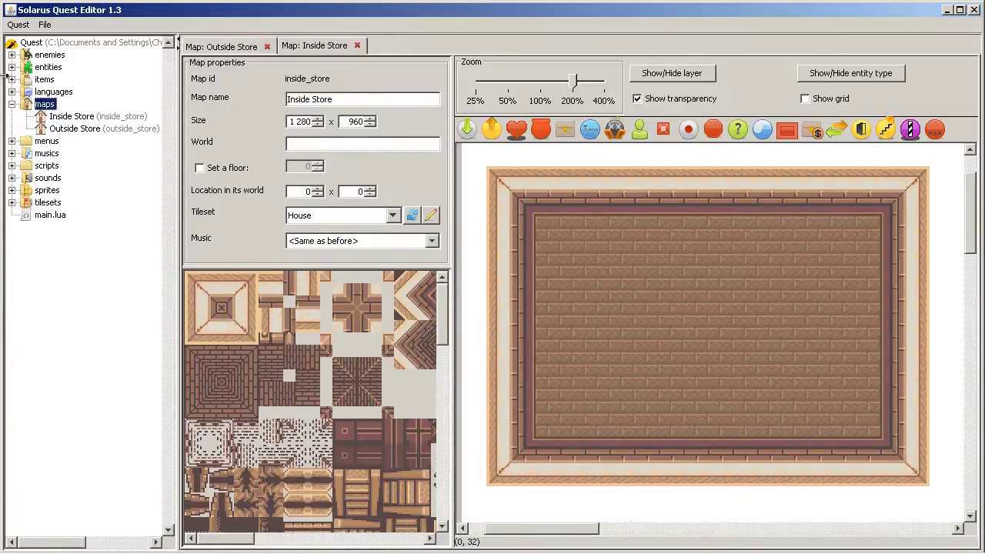
right_click(50, 104)
- Create map chap7/outside1 named 'Chapter 7 - Outside 1' and select it under chap7
click(63, 112)
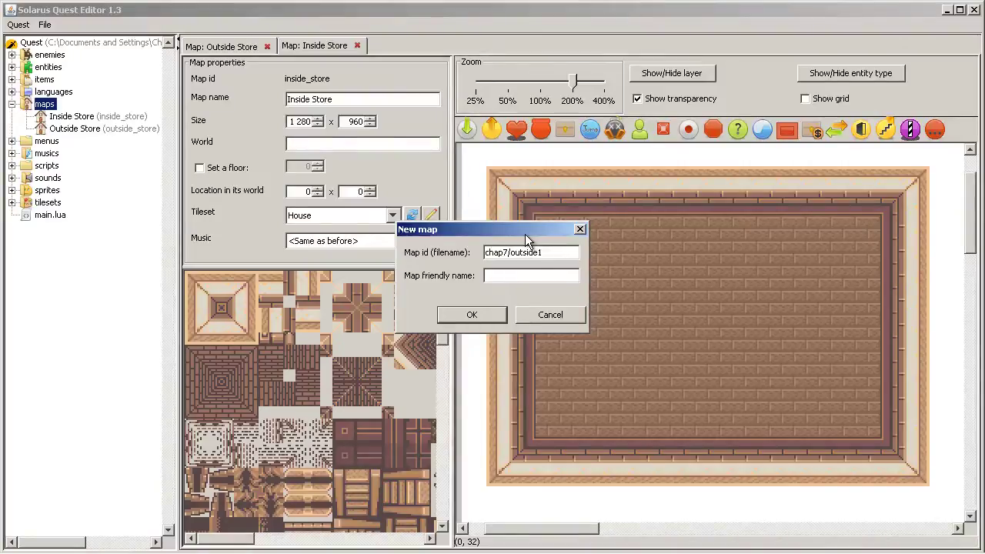
click(529, 275)
text(Outside 1)
key(Home)
text(Chapter 7  -)
key(Return)
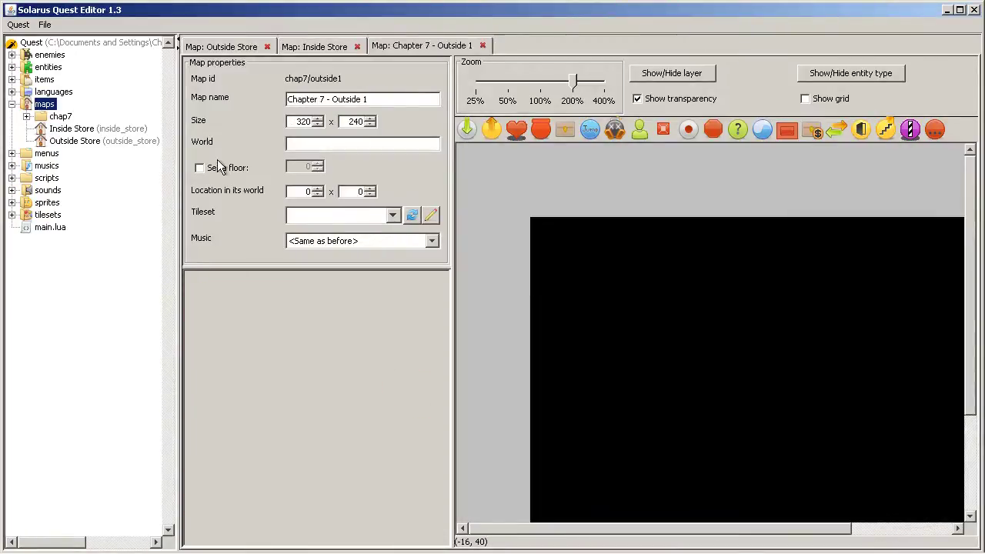
click(26, 116)
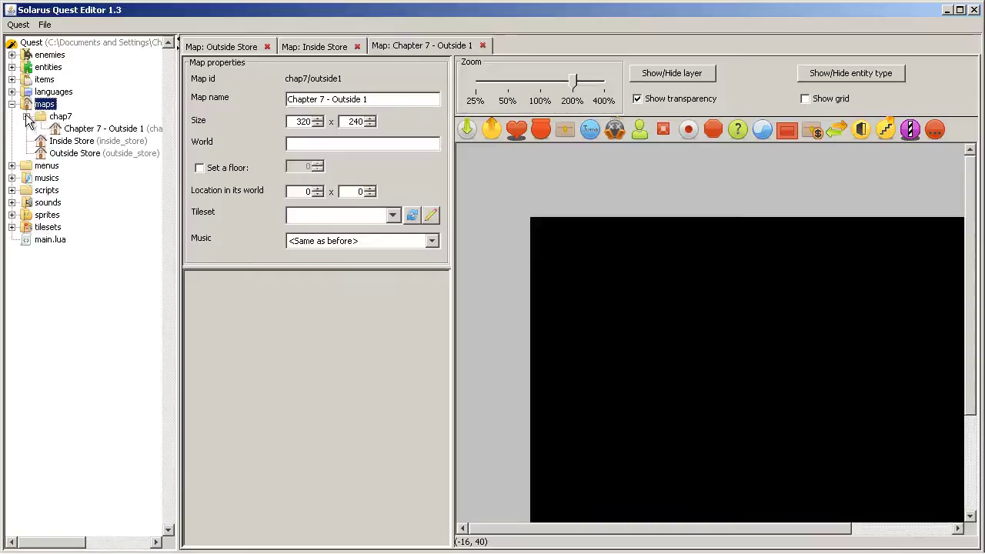
click(71, 129)
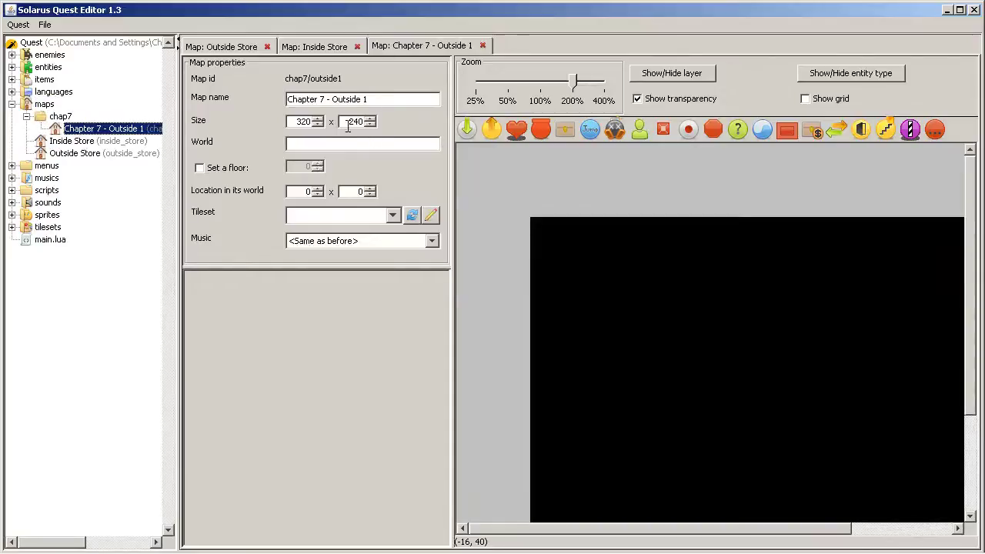
- Set Chapter 7 - Outside 1 to the Light World tileset and Overworld music
click(329, 215)
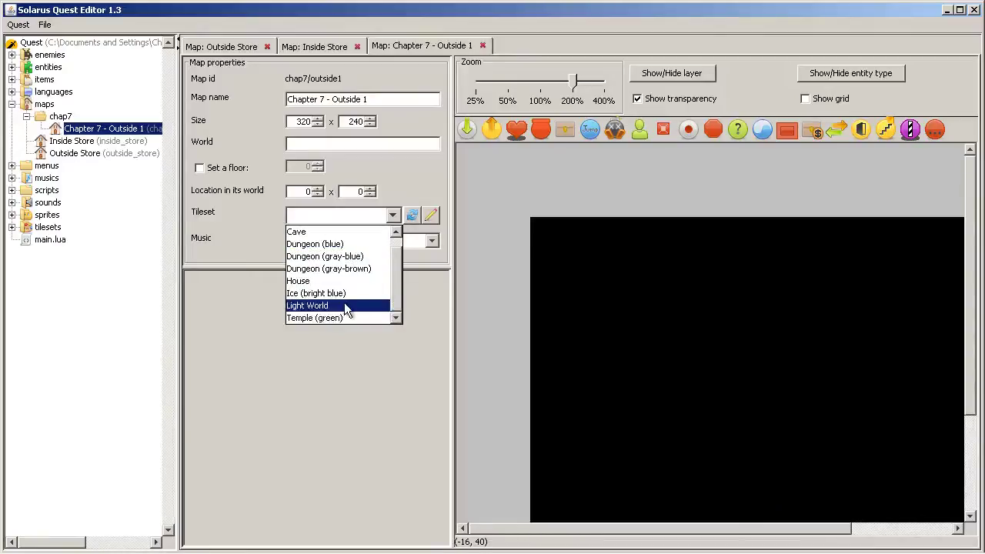
click(344, 305)
click(355, 242)
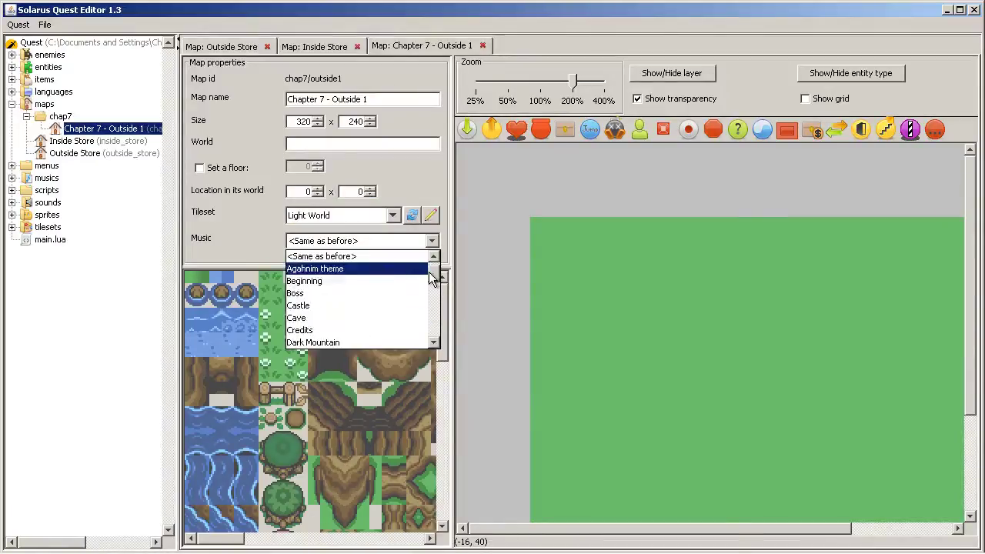
drag(428, 272, 433, 318)
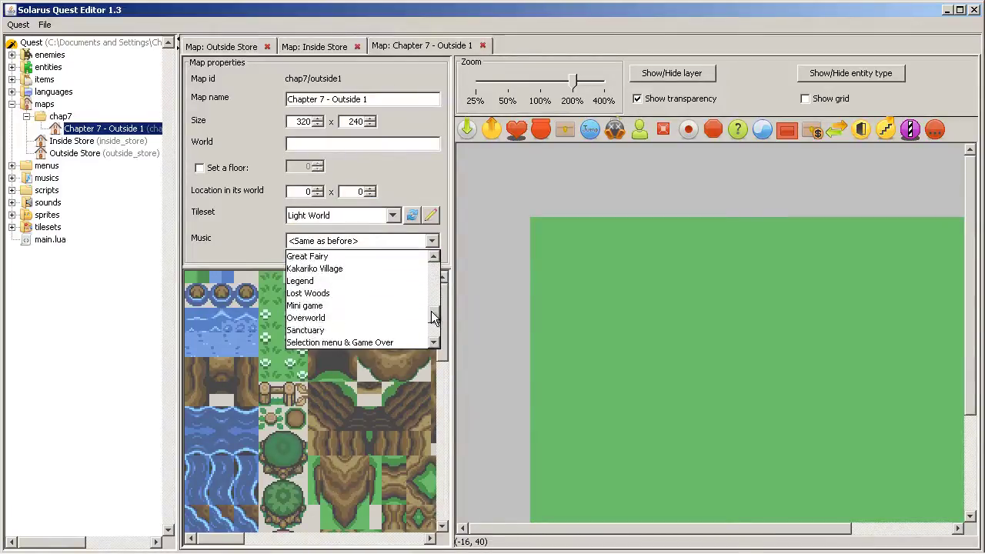
click(412, 318)
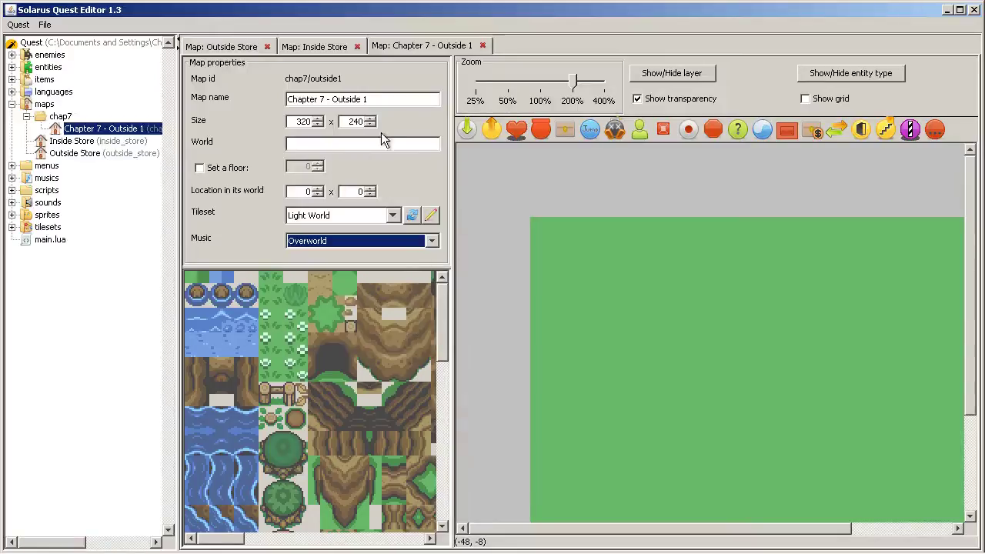
drag(178, 103, 115, 103)
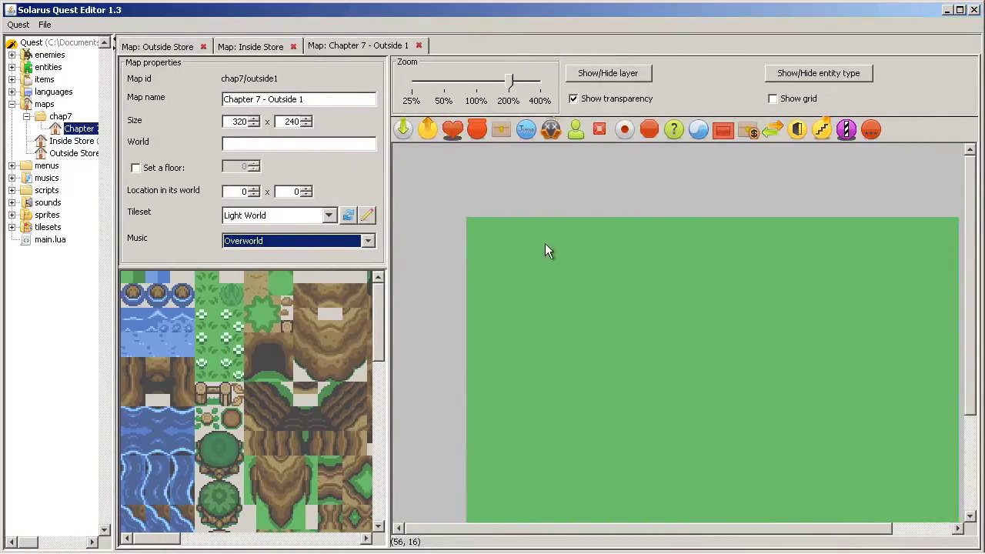
click(162, 46)
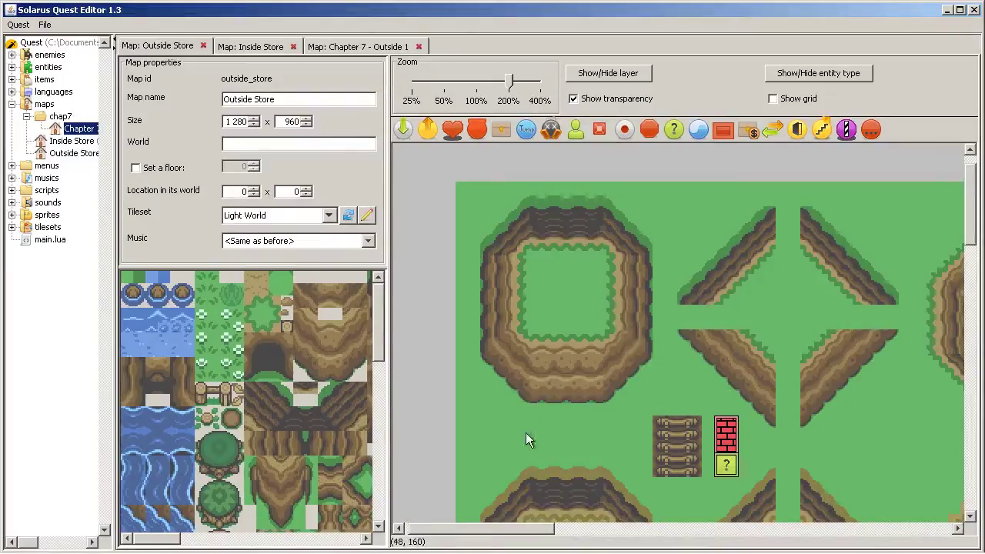
- Paste Outside Store's bottom cliff tiles into Chapter 7 - Outside 1, stretched across its full width
drag(526, 431, 604, 328)
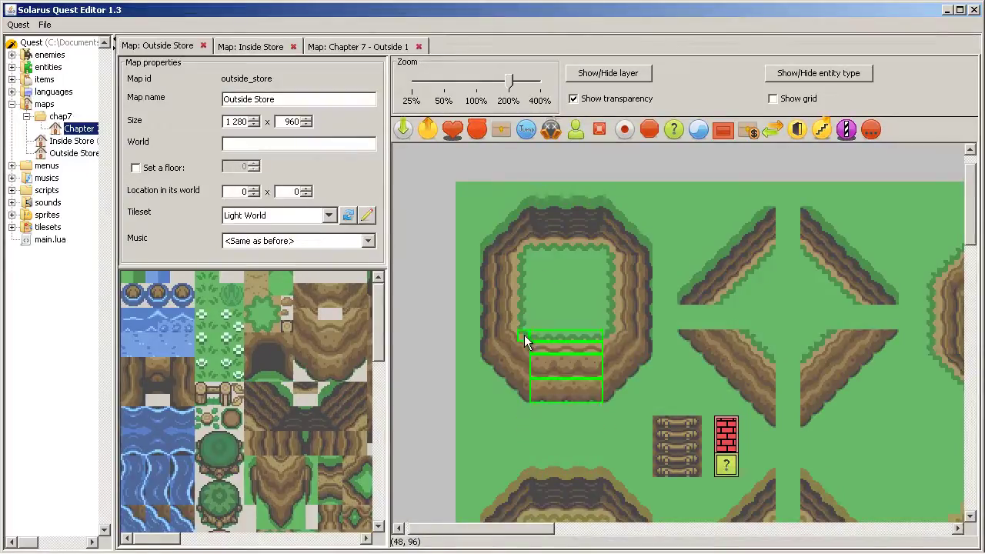
click(261, 48)
click(358, 46)
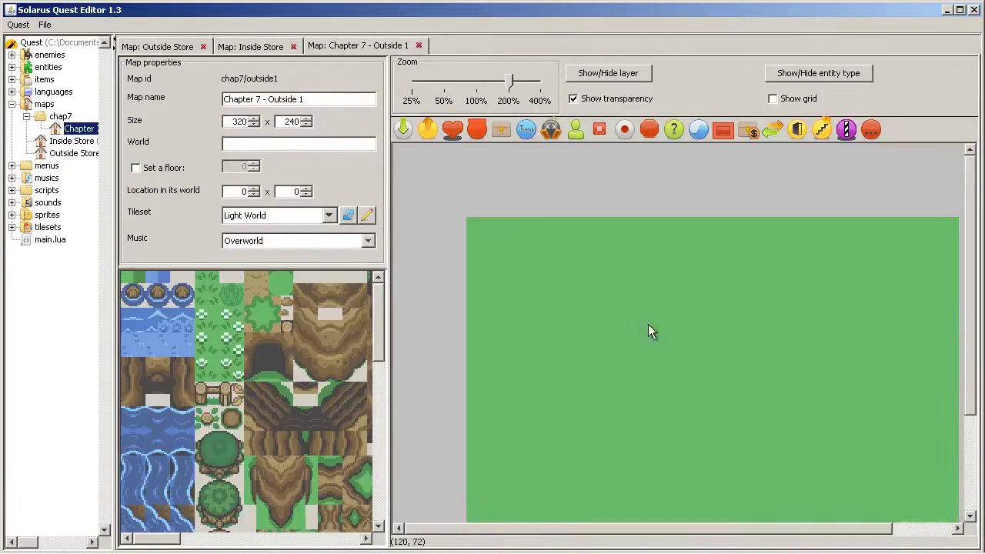
key(ctrl+v)
click(500, 392)
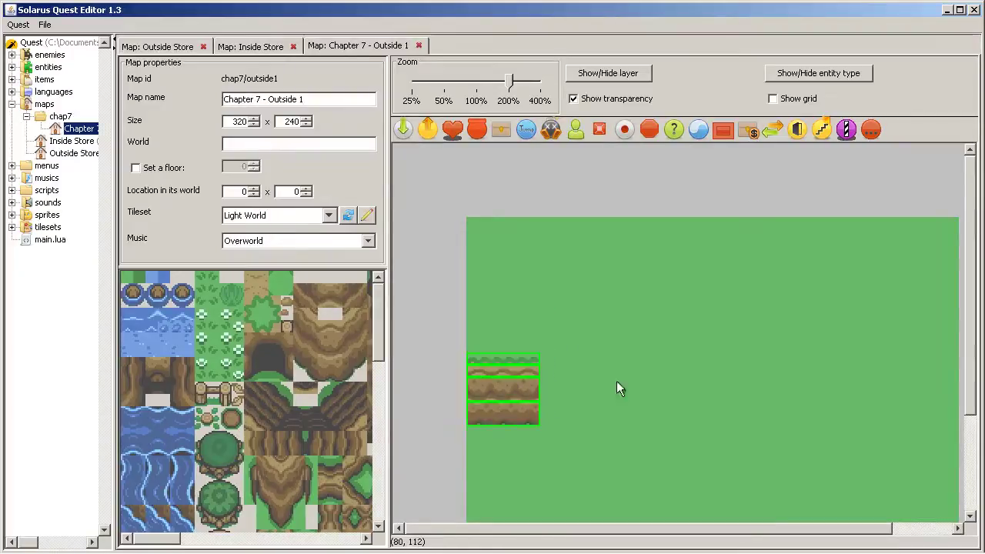
drag(500, 362, 896, 322)
click(905, 292)
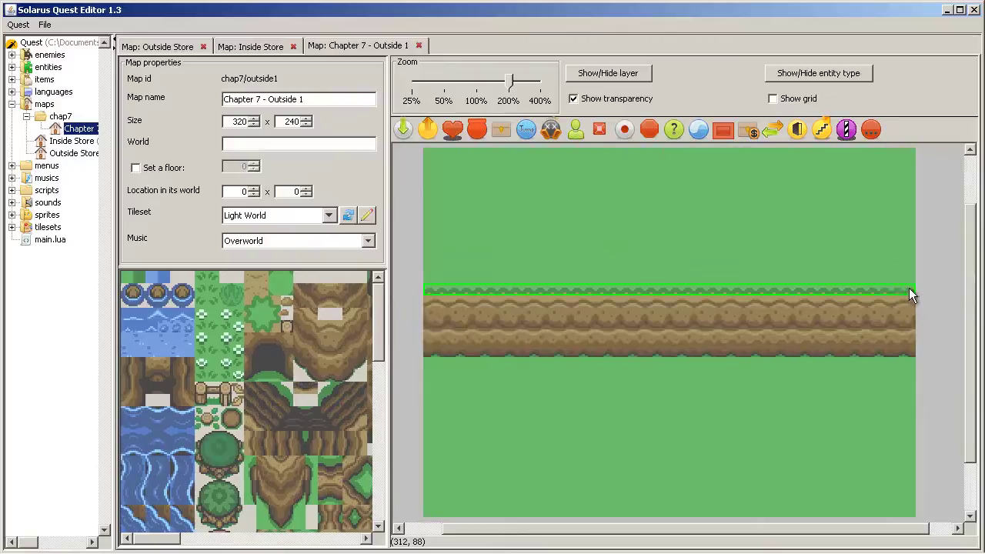
- Place a default destination on the grass below the cliff in Chapter 7 - Outside 1
click(402, 130)
click(663, 402)
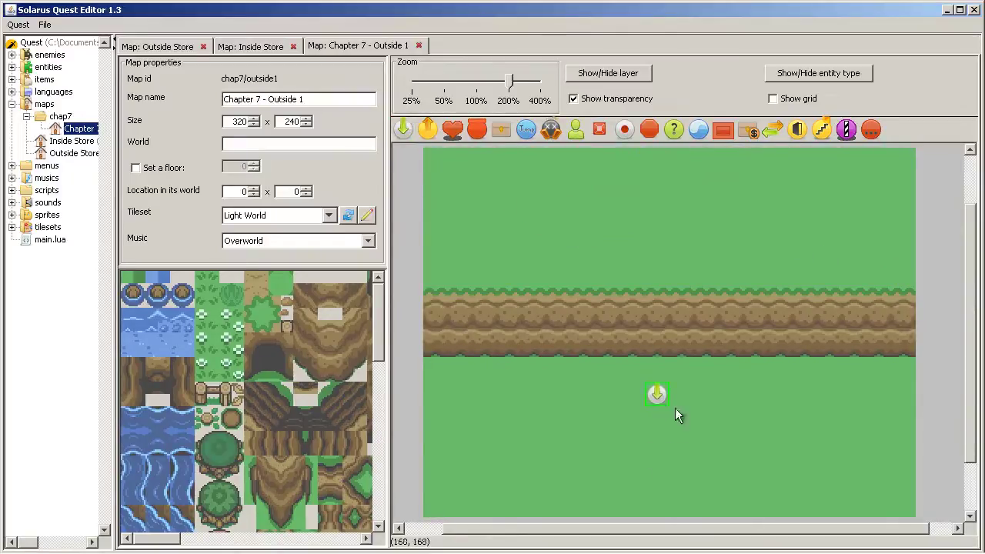
drag(652, 443, 652, 430)
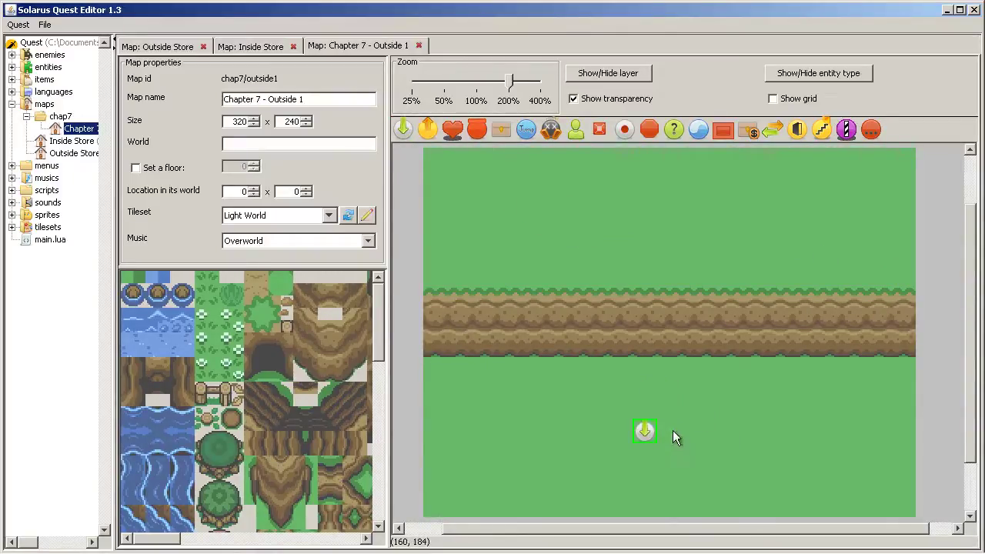
double_click(650, 429)
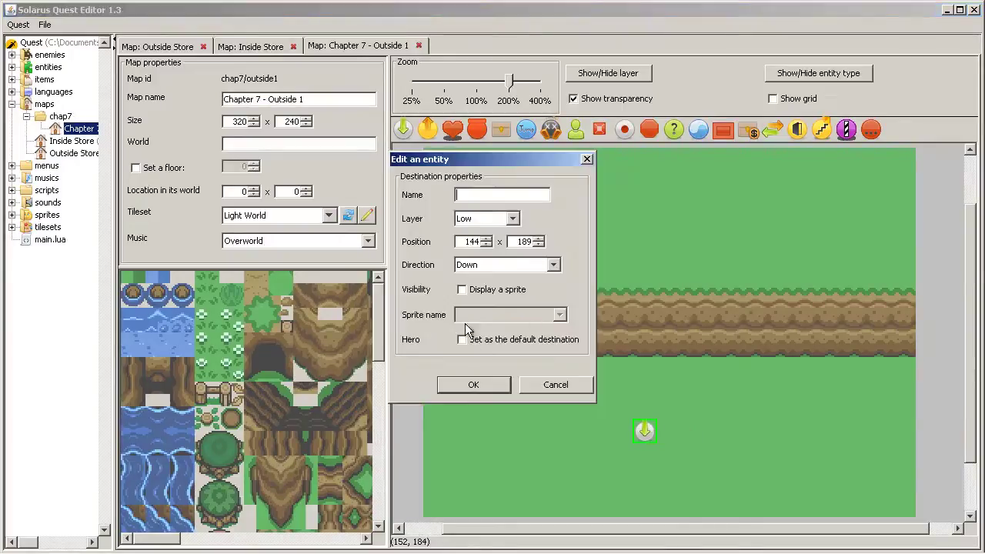
click(497, 347)
click(472, 385)
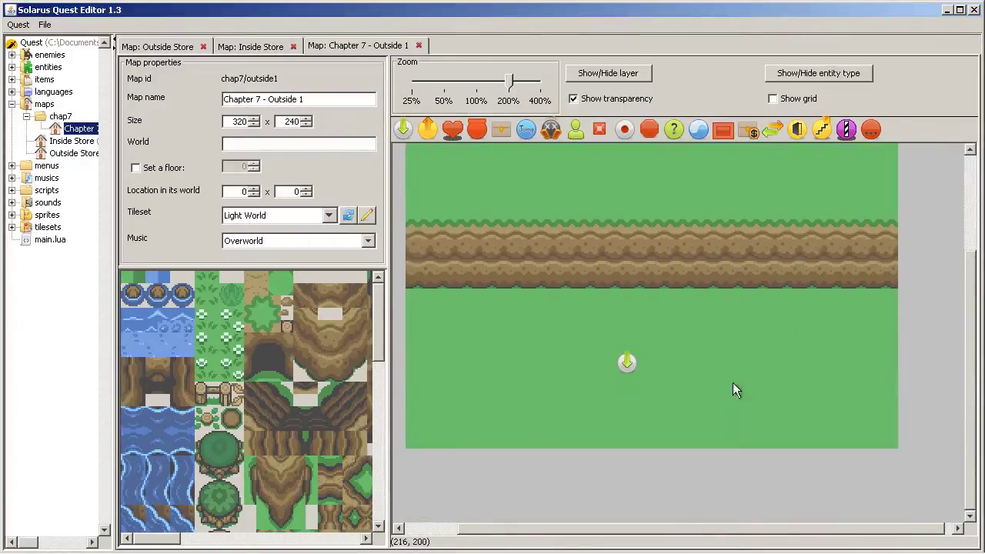
mouse_move(435, 552)
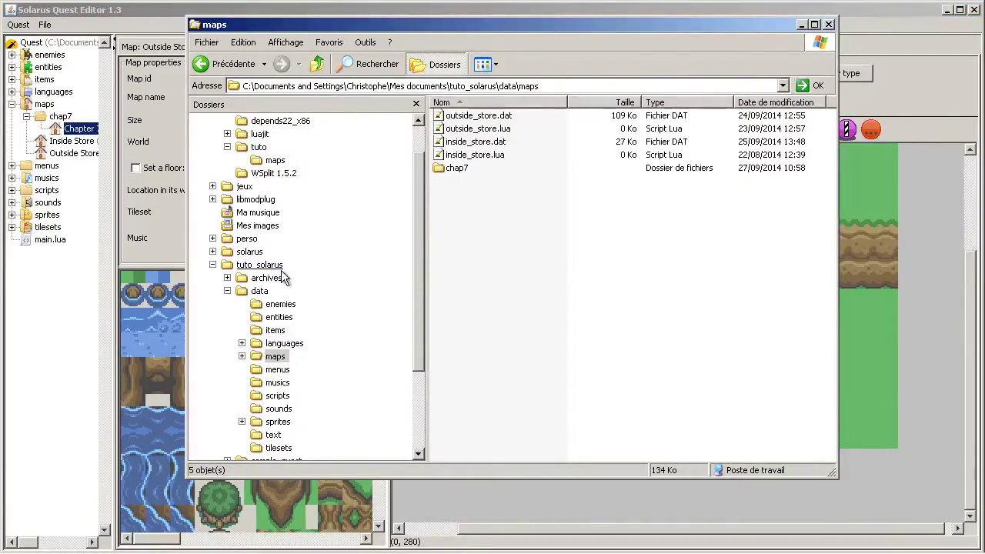
click(50, 239)
click(11, 190)
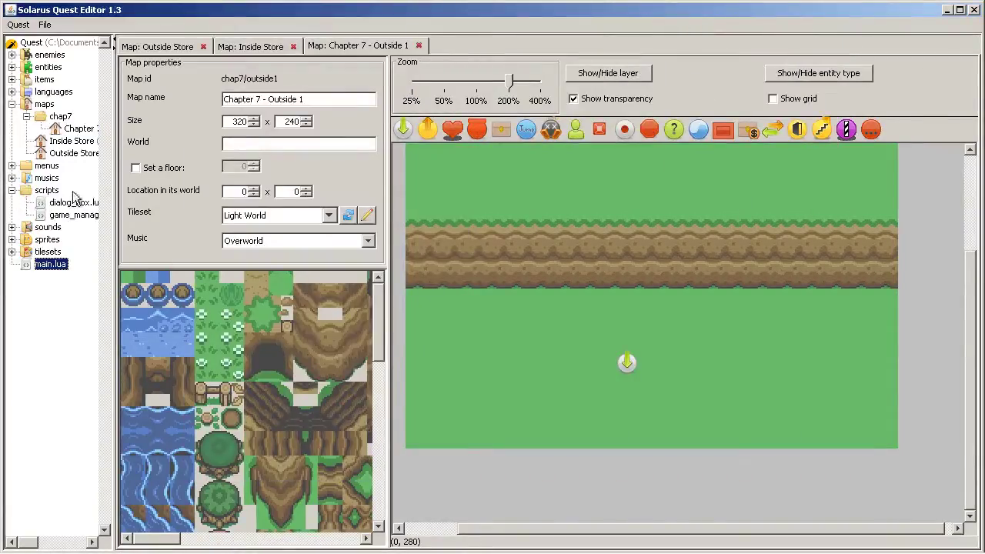
- In game_manager.lua line 14, change the starting location from "chap6" to "chap7/outside1"
double_click(79, 218)
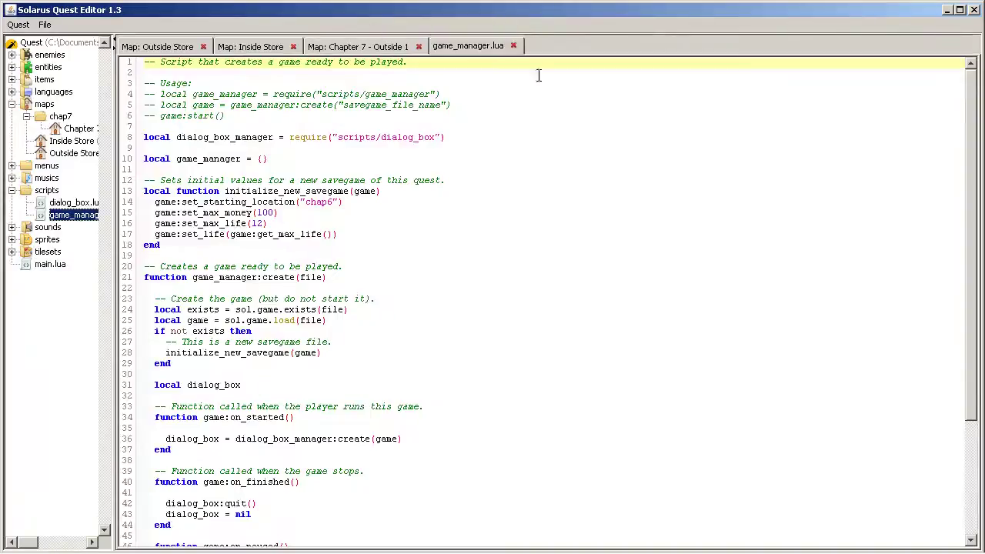
click(328, 202)
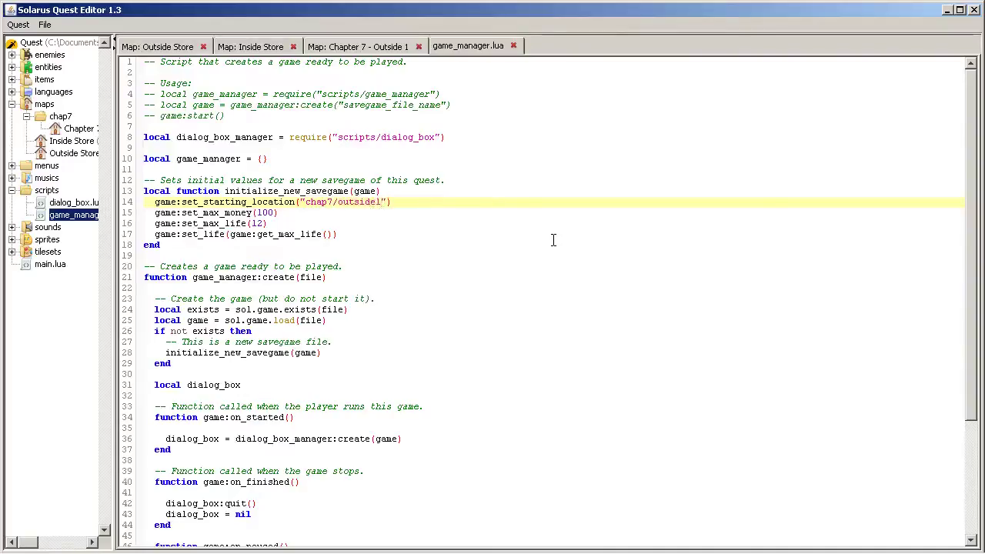
- Test-run the quest on Outside 1, walk the hero up to the cliff and back, then close the game
click(388, 47)
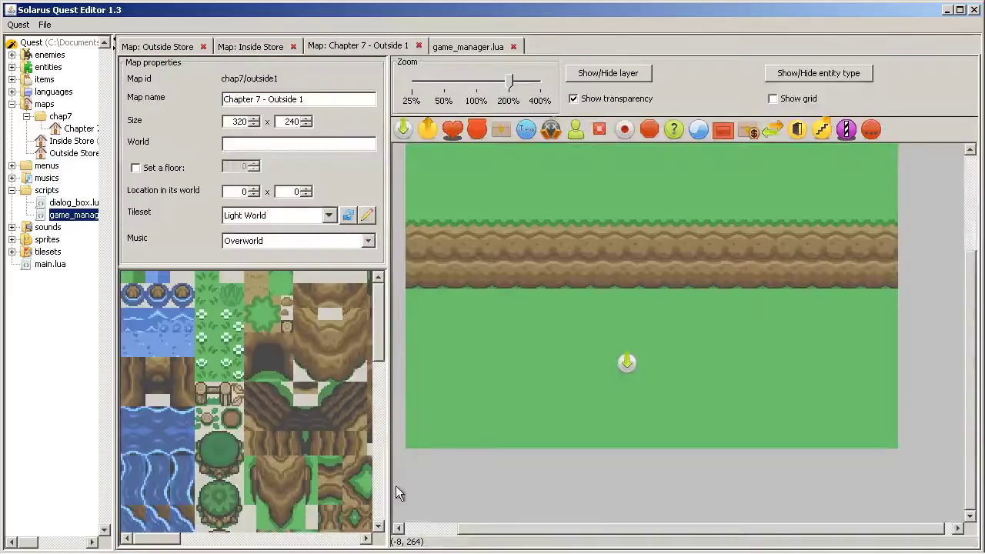
click(96, 543)
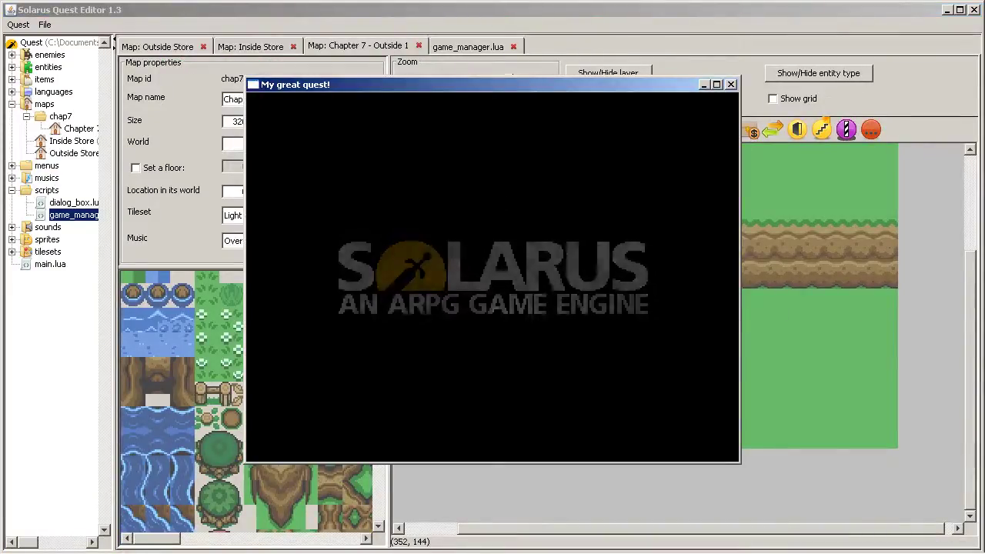
key(Left)
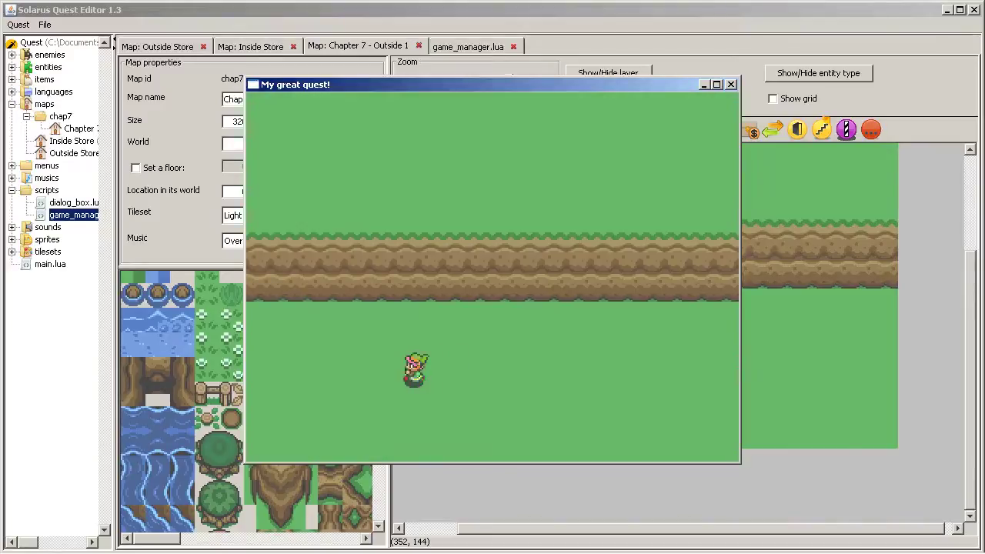
key(Right)
key(Up)
key(Right)
key(Down)
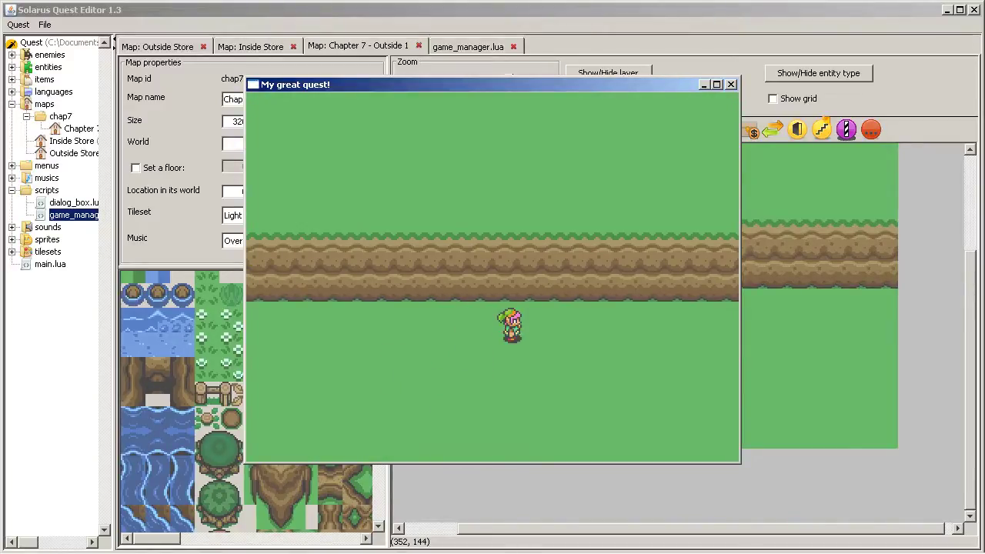
click(732, 84)
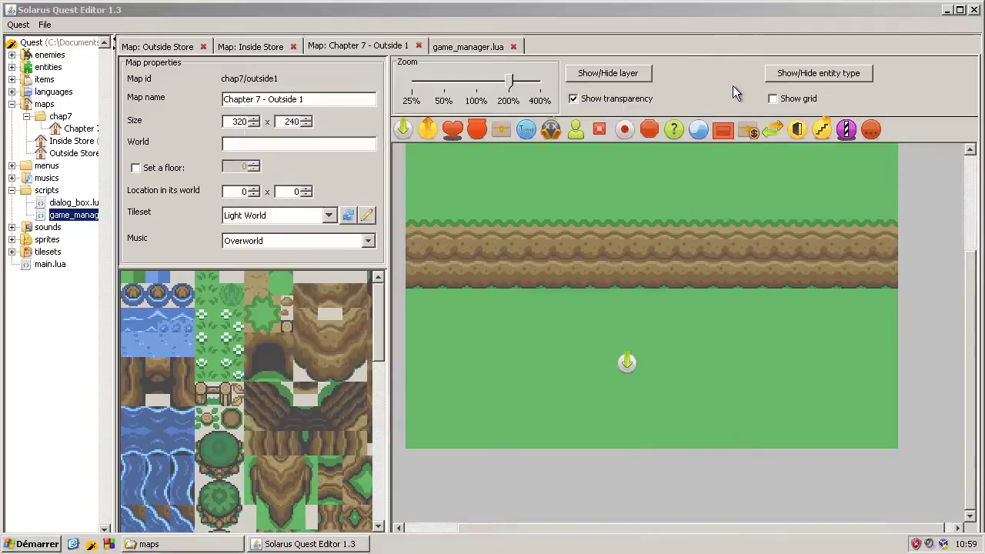
click(407, 137)
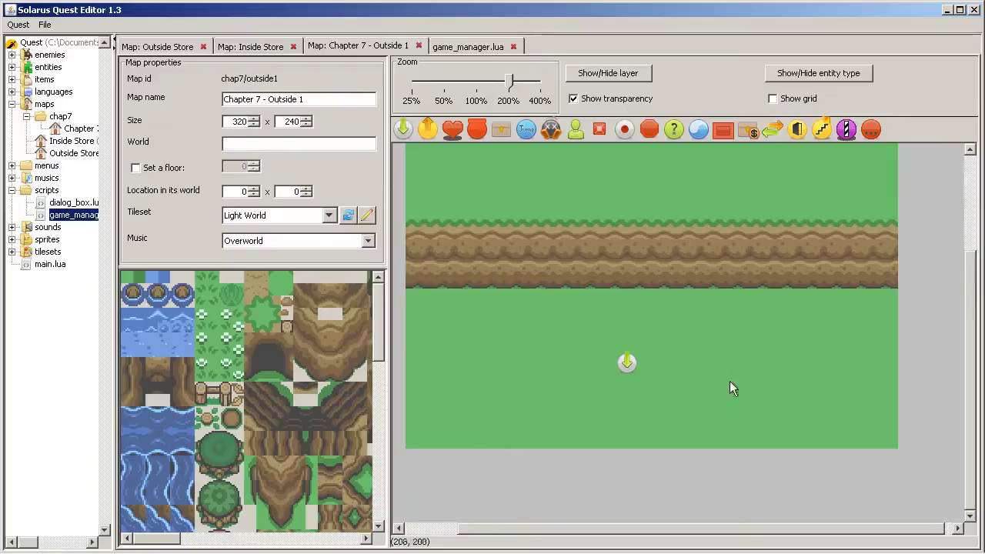
click(613, 356)
scroll(700, 222, up, 1)
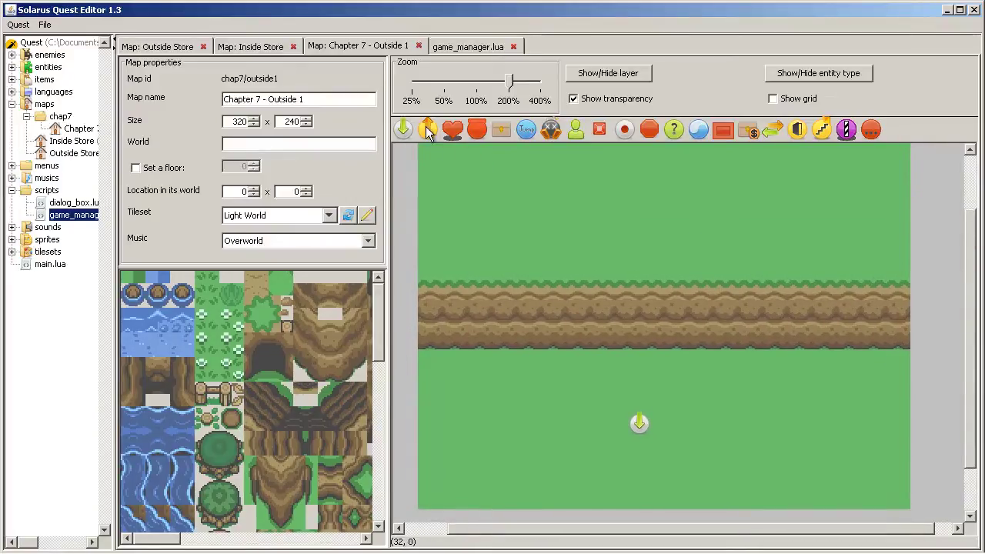
scroll(593, 419, down, 1)
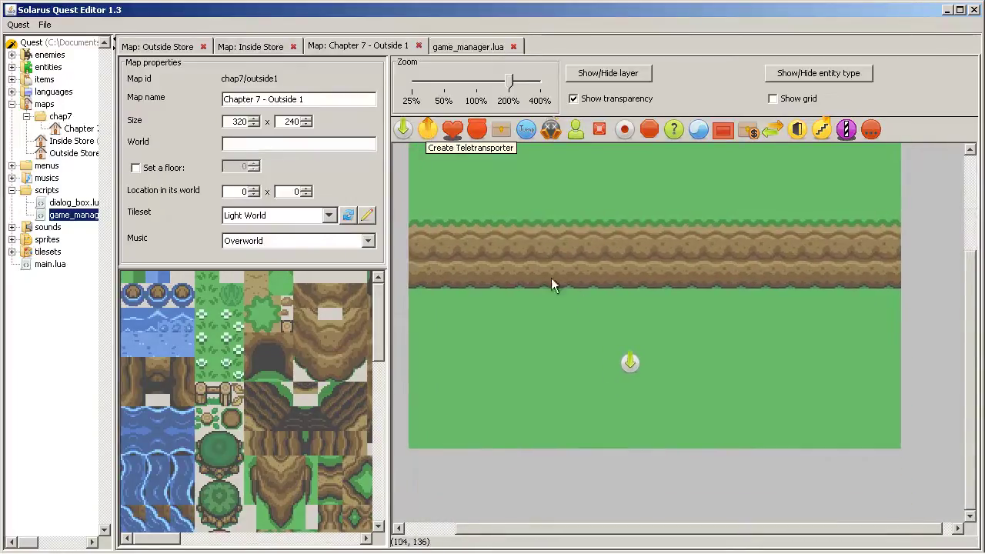
- Place test_destination on Outside 1's lower-left grass, showing the Destination sprite
click(404, 131)
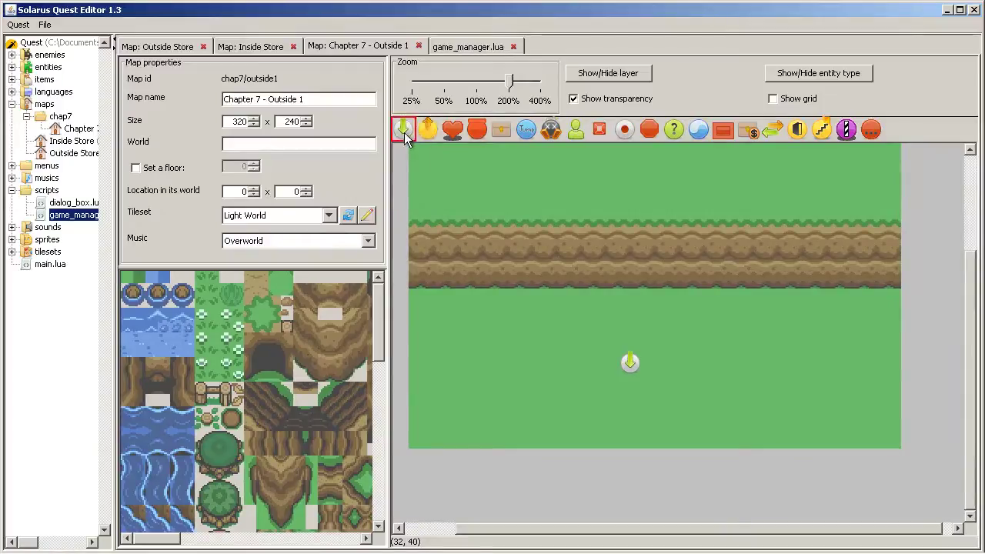
click(482, 387)
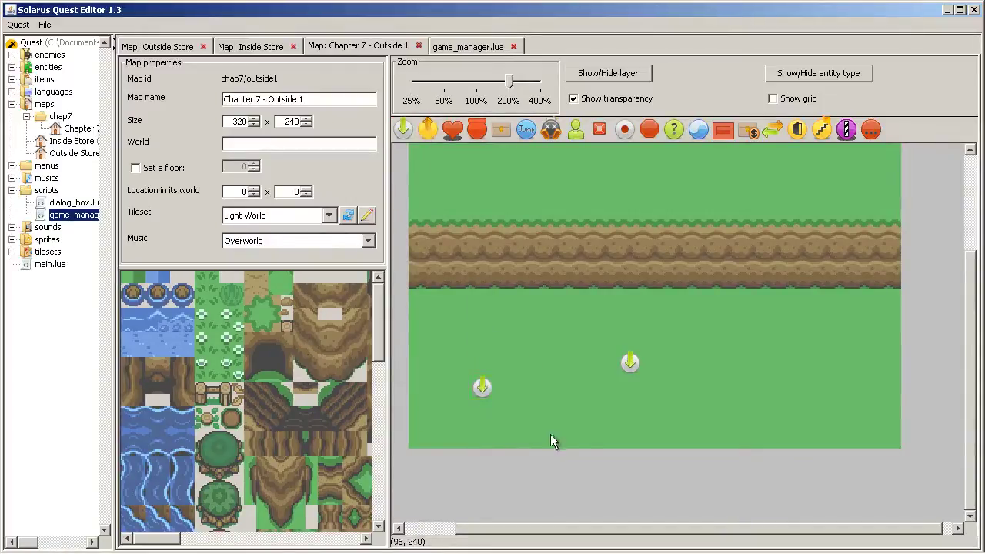
double_click(506, 388)
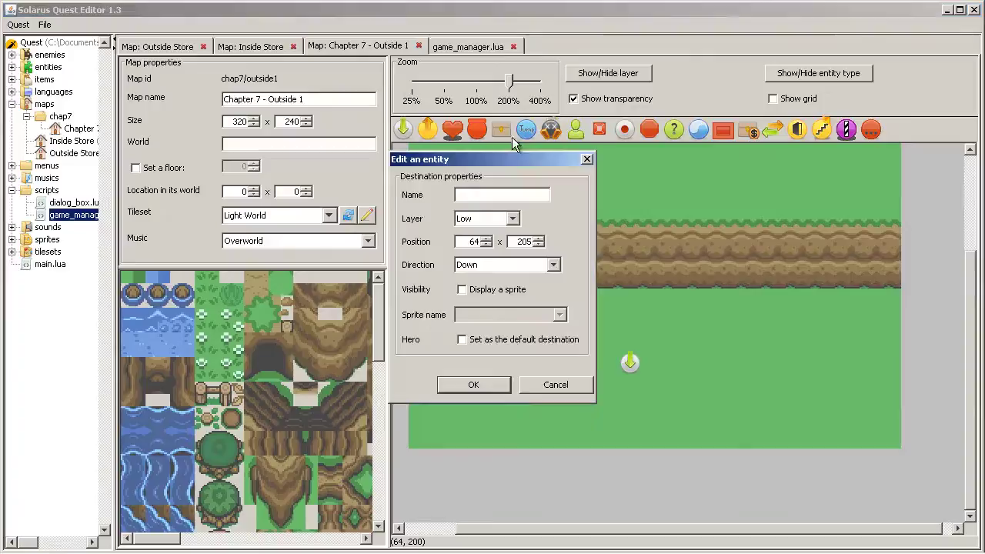
drag(505, 163, 473, 133)
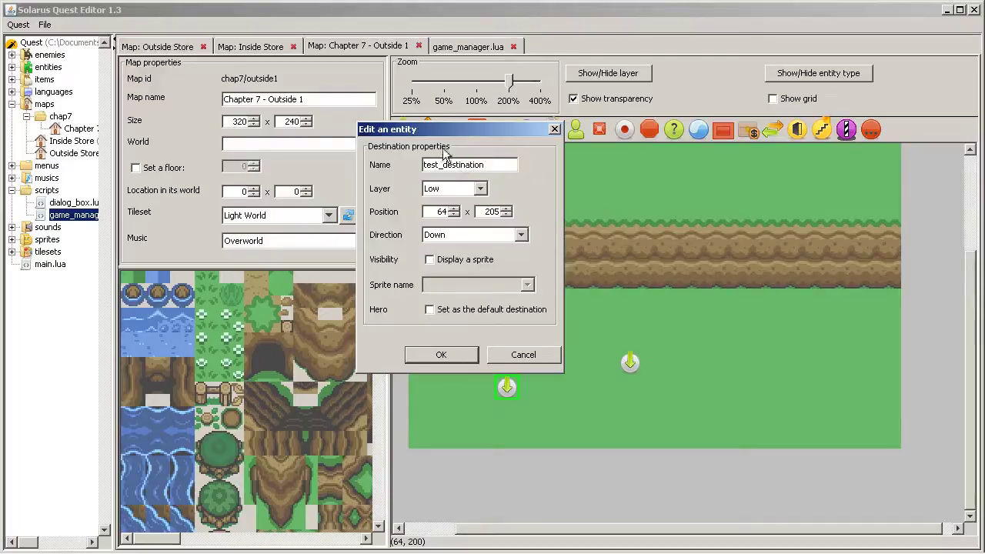
click(464, 261)
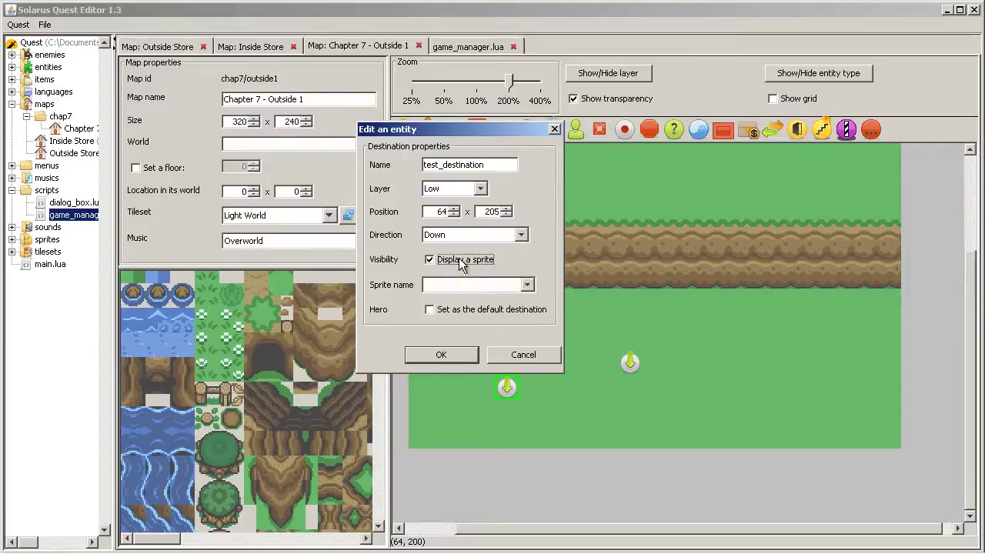
click(523, 284)
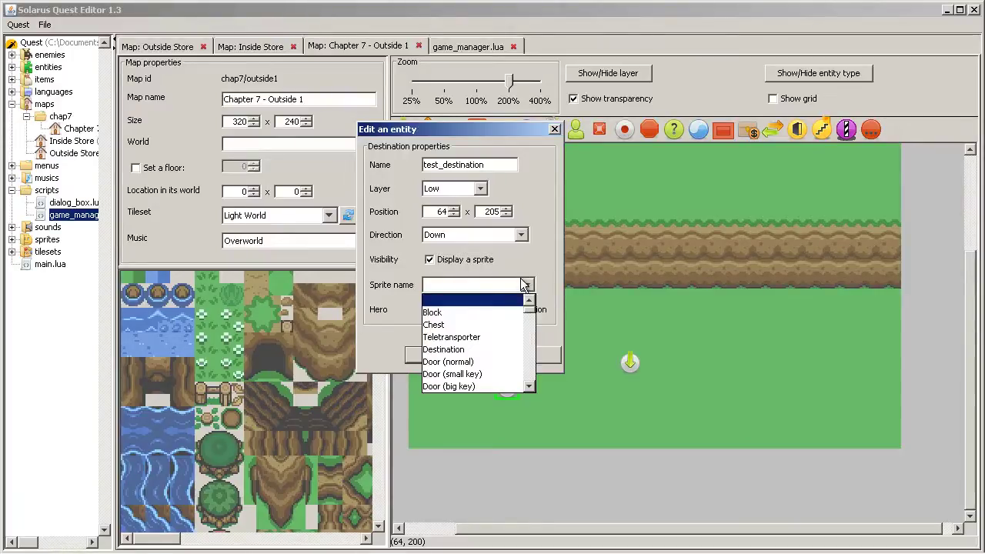
click(474, 350)
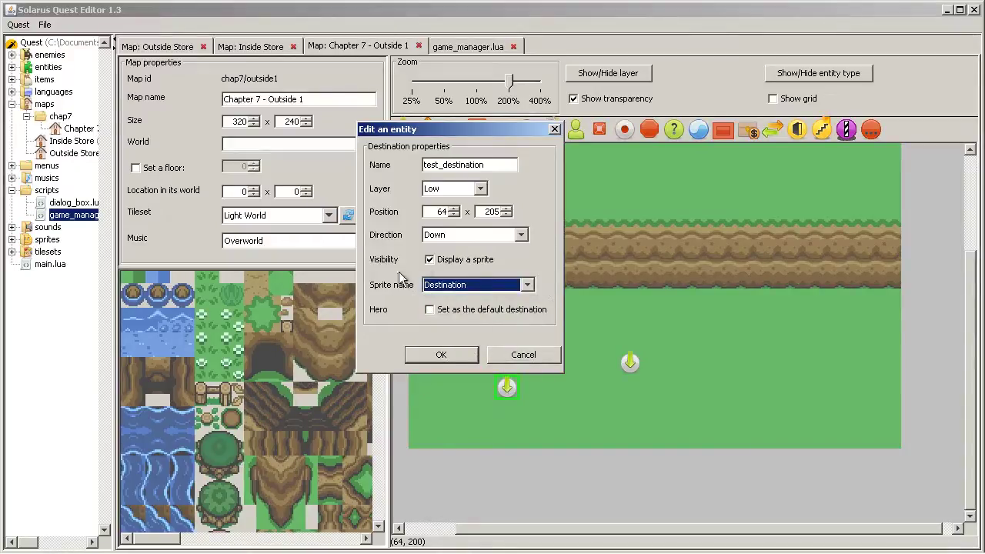
key(Return)
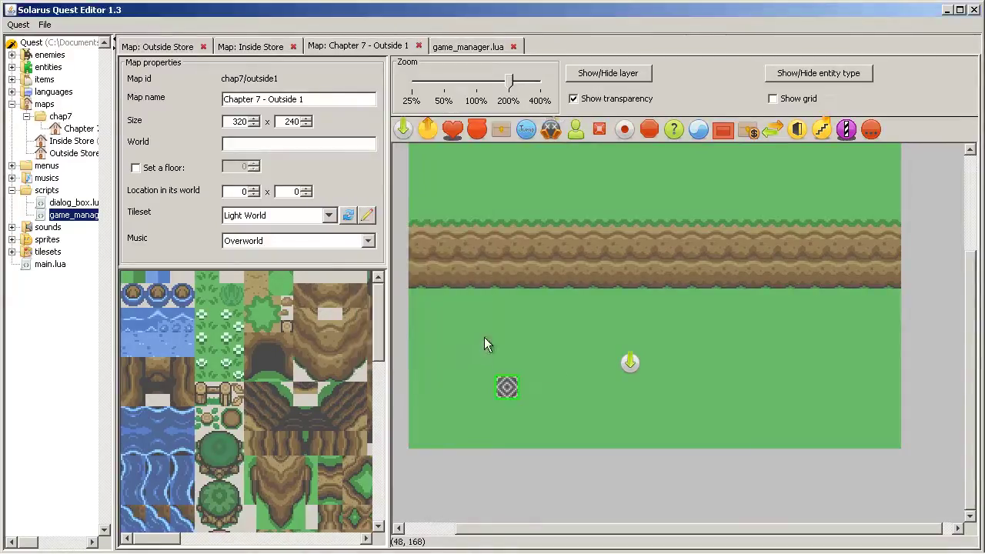
click(486, 345)
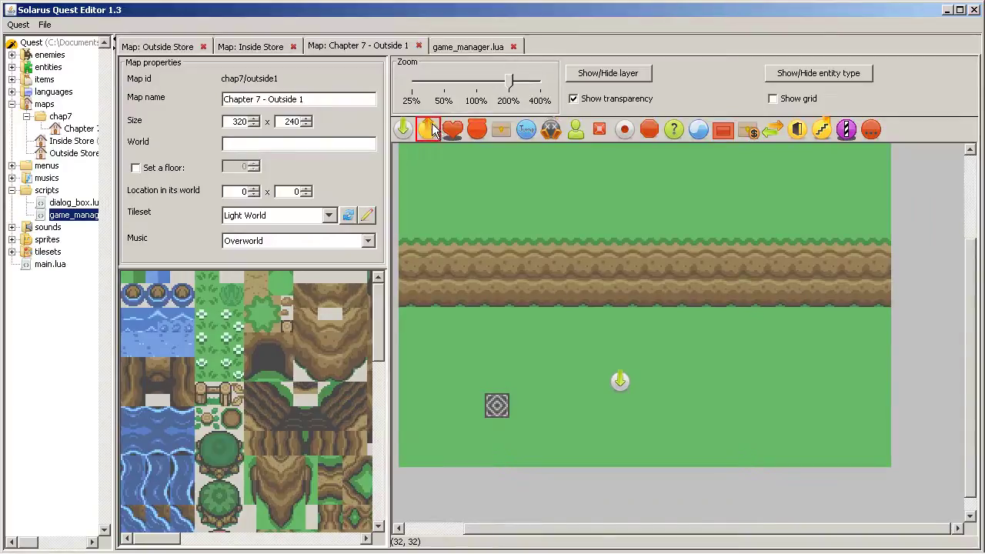
- Save the map and place a new teletransporter on the lower-right grass at 192 x 192
click(45, 24)
click(69, 84)
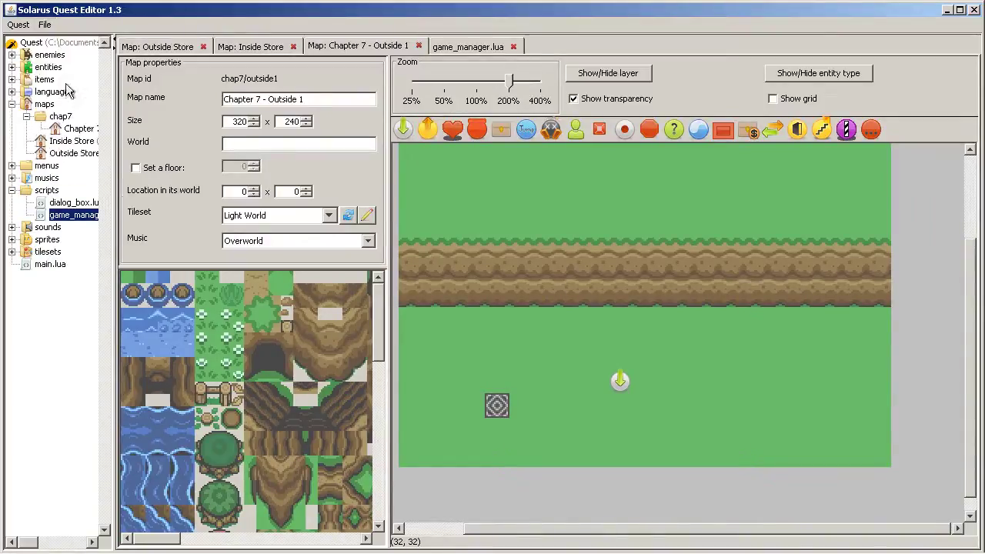
click(427, 128)
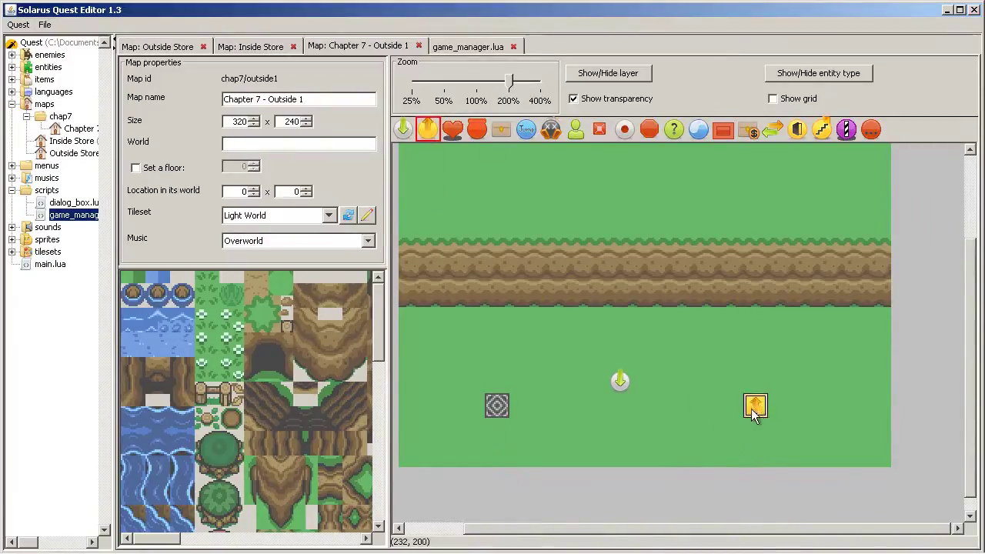
click(706, 407)
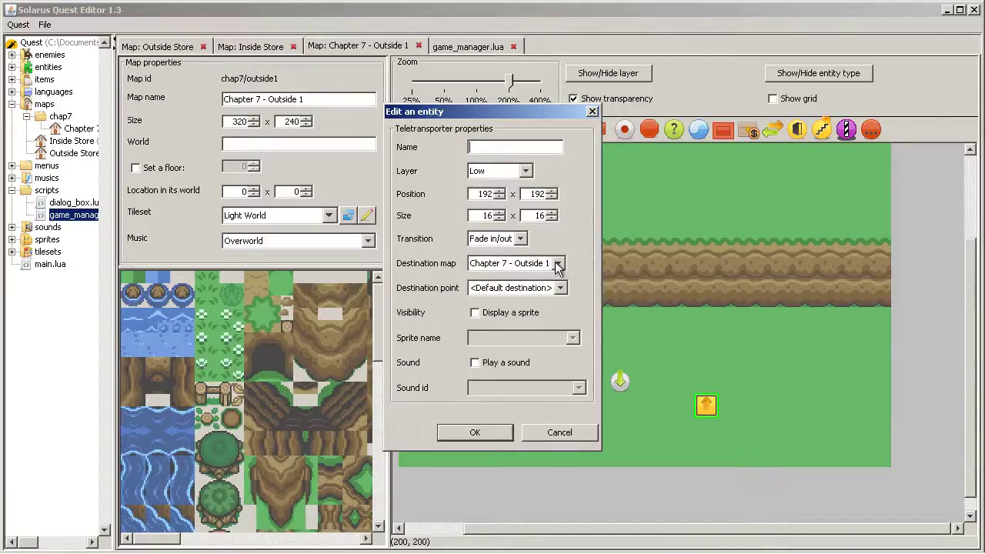
- Point the teletransporter at test_destination on Chapter 7 - Outside 1
click(557, 264)
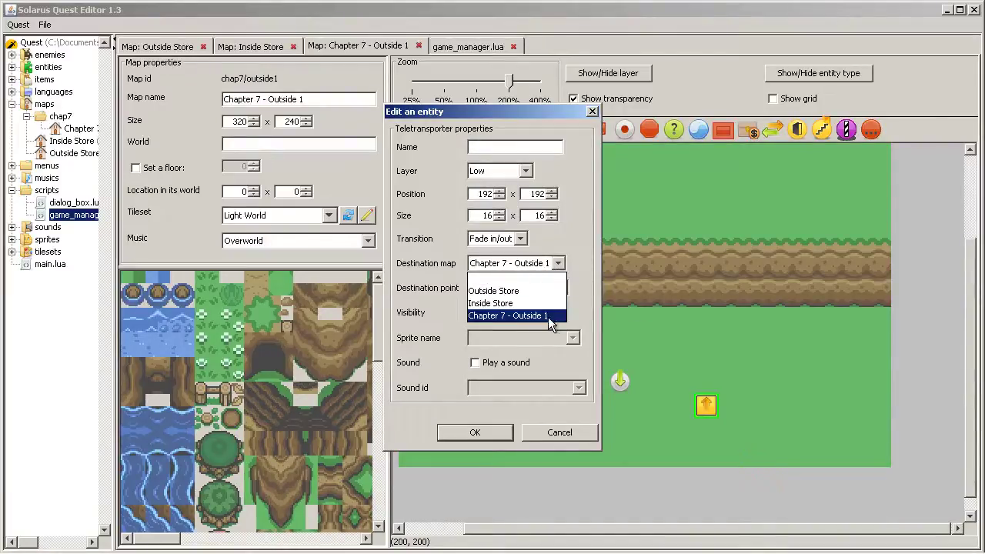
click(558, 263)
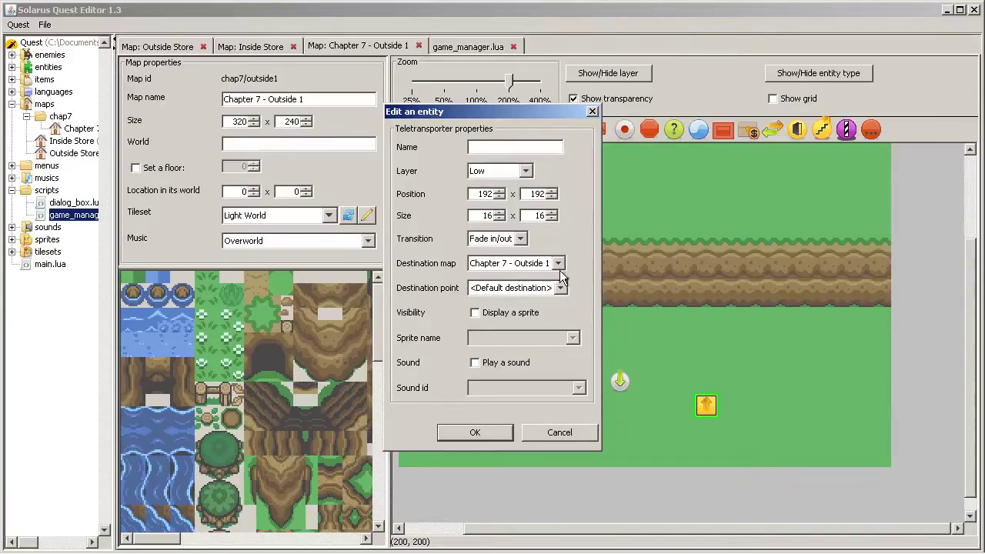
click(555, 290)
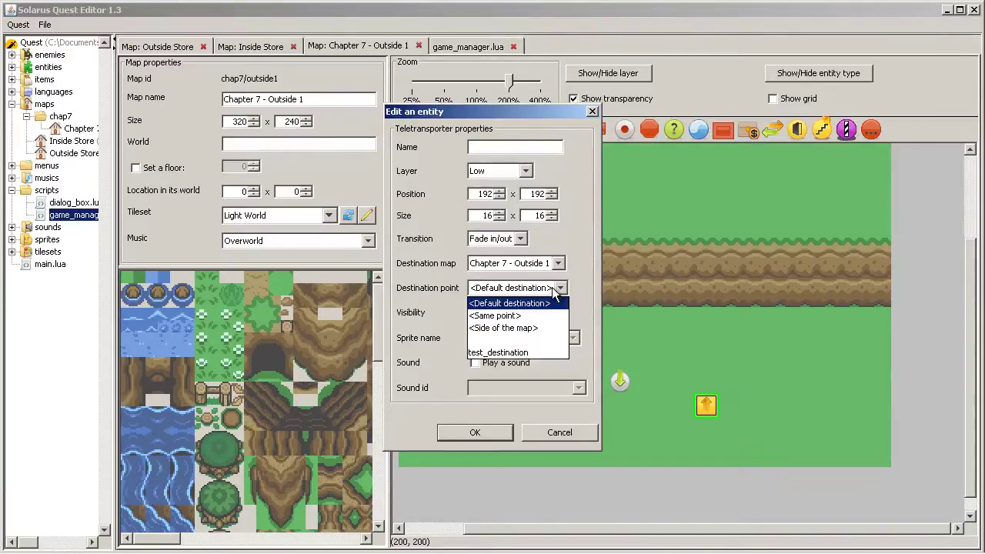
click(545, 304)
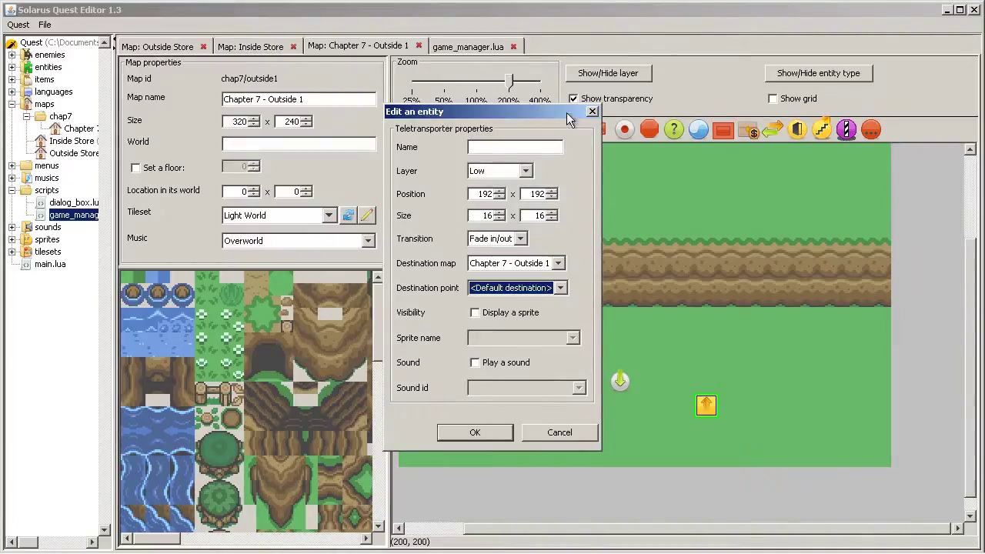
drag(572, 115, 799, 104)
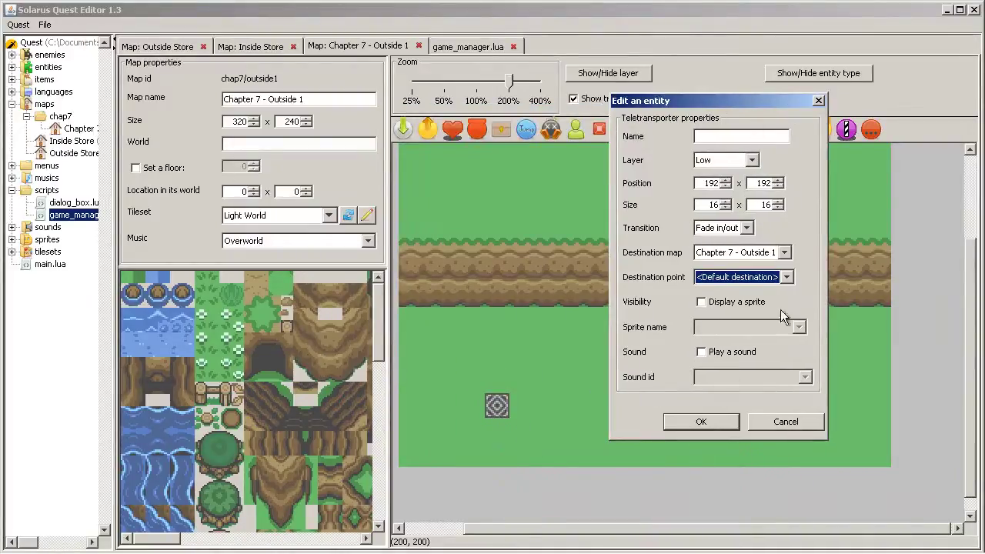
click(787, 277)
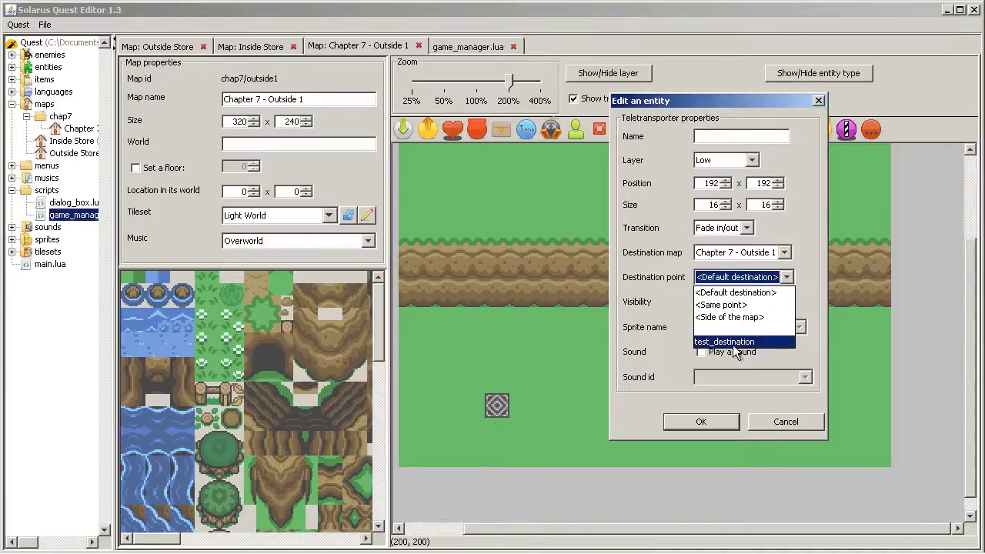
click(733, 342)
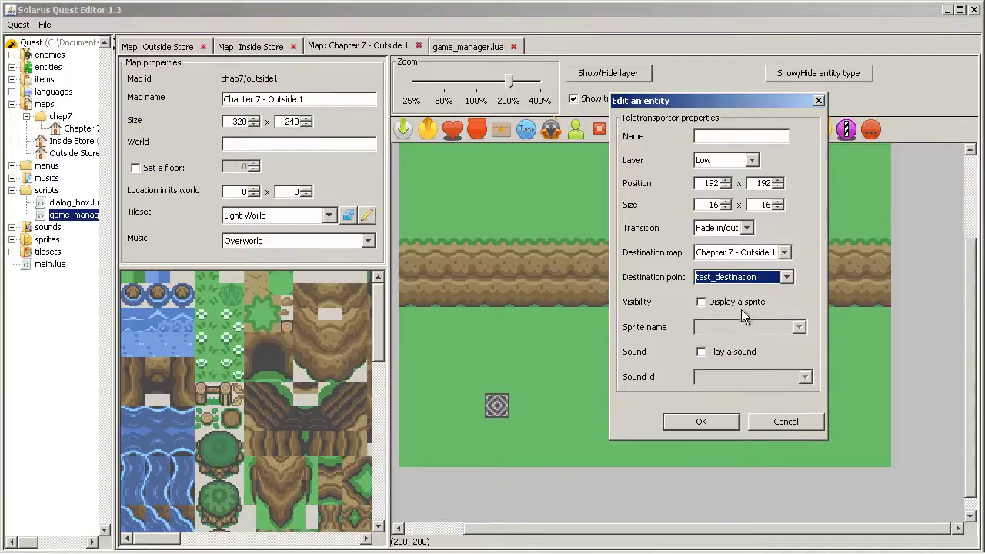
drag(729, 106, 510, 54)
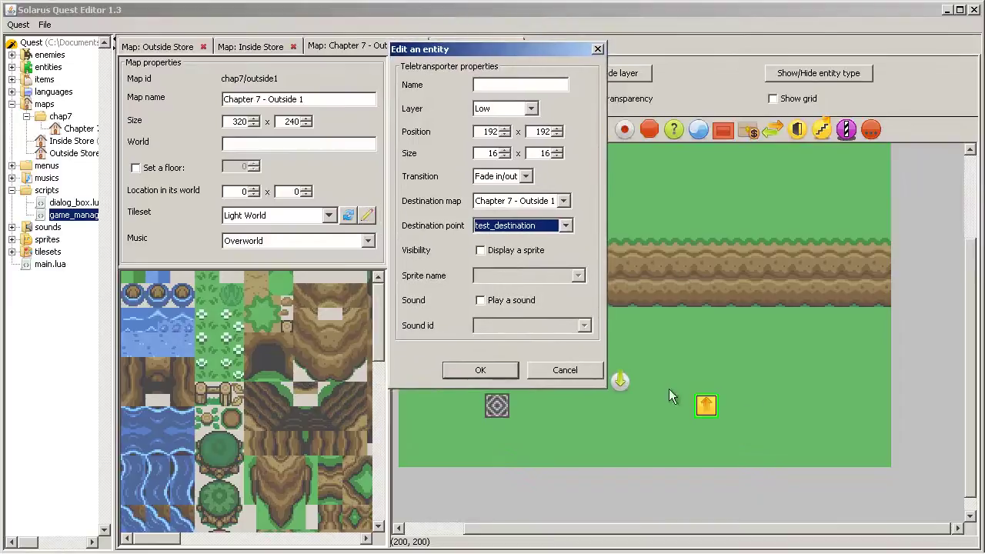
- Give the teletransporter the Teletransporter sprite and the warp sound, and confirm
click(519, 251)
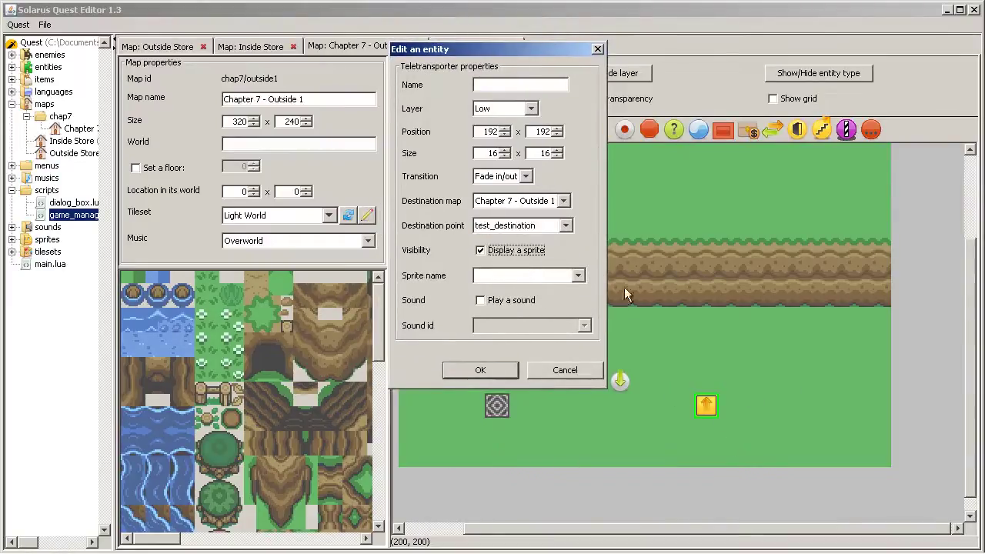
click(555, 277)
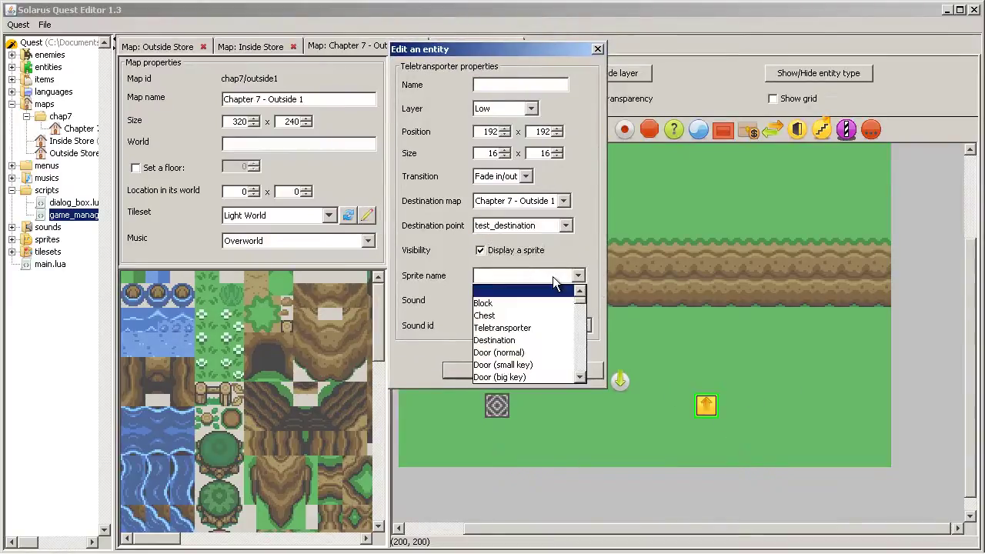
click(546, 328)
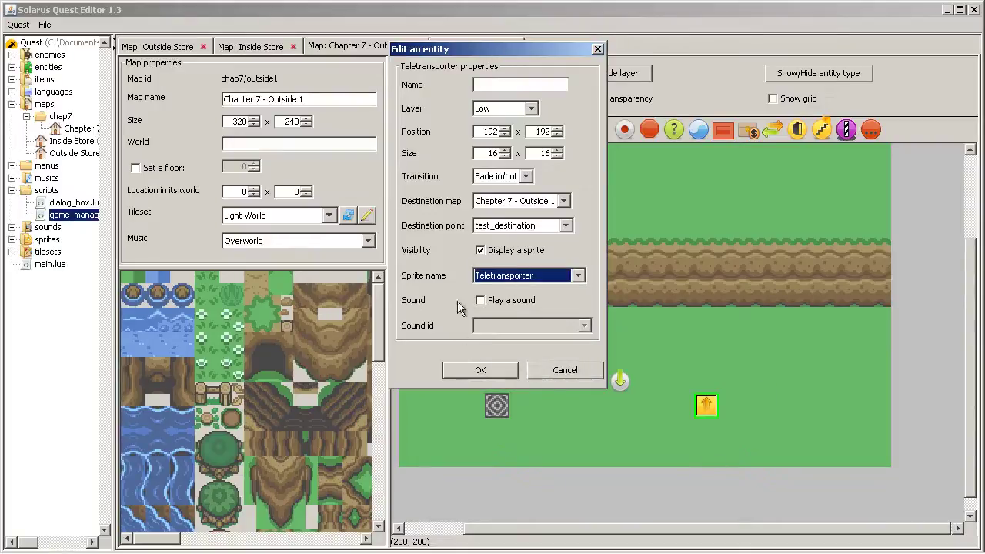
click(481, 300)
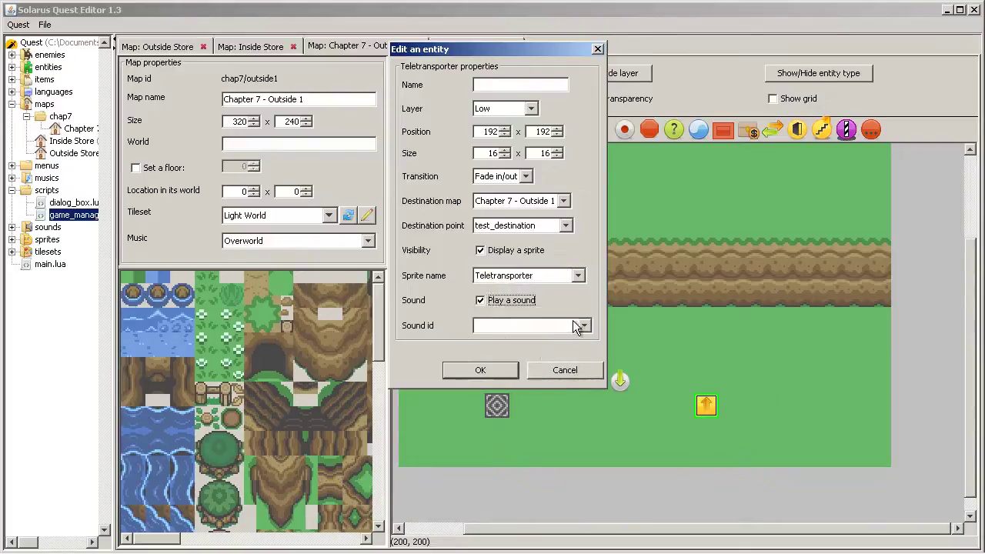
click(584, 326)
drag(587, 349, 582, 429)
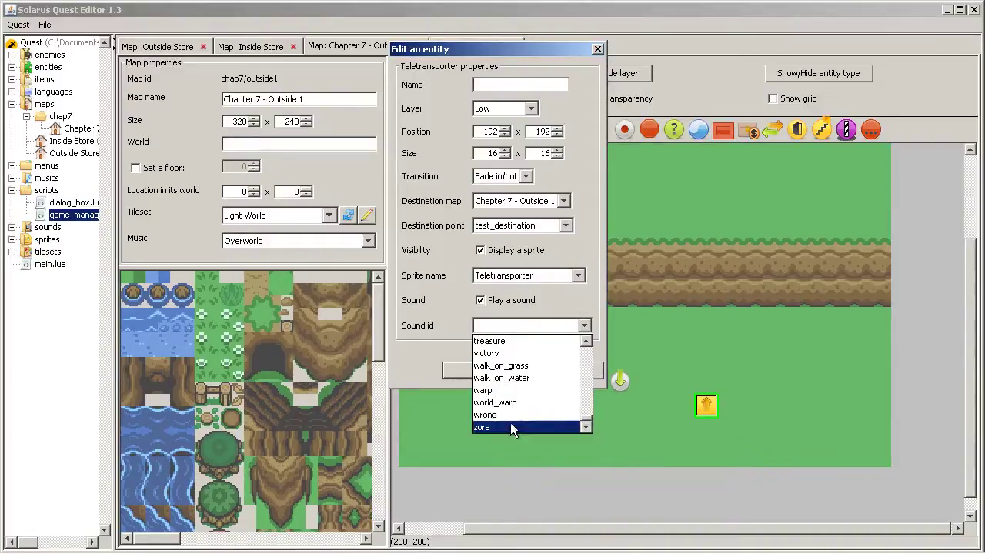
click(496, 391)
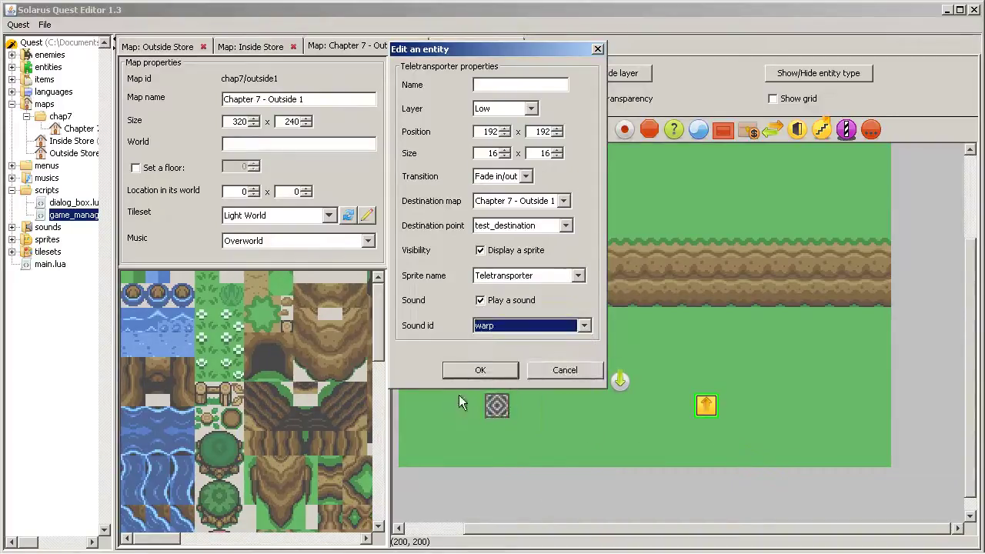
click(480, 371)
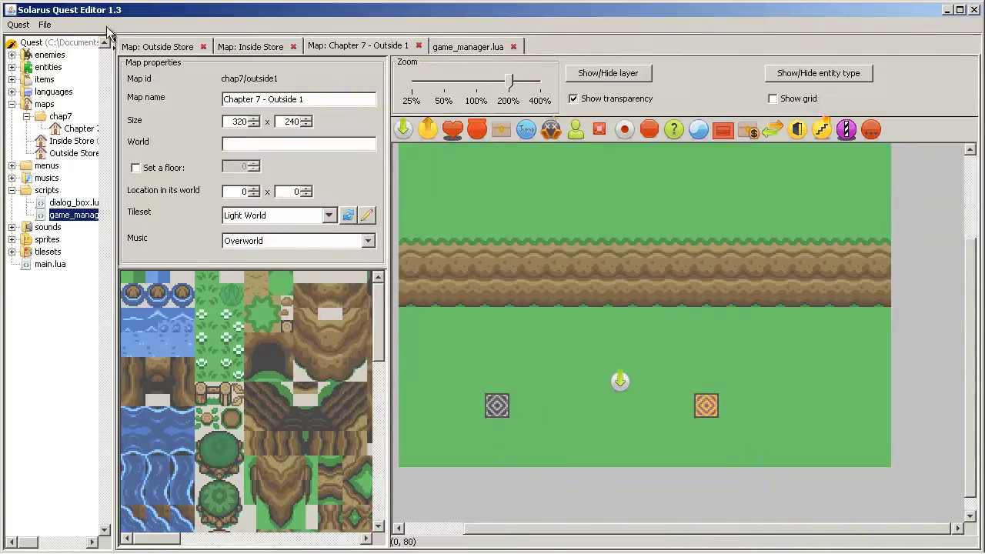
click(44, 25)
- Save the map, then open the Teletransporter sprite from sprites/entities and preview its animation
click(77, 86)
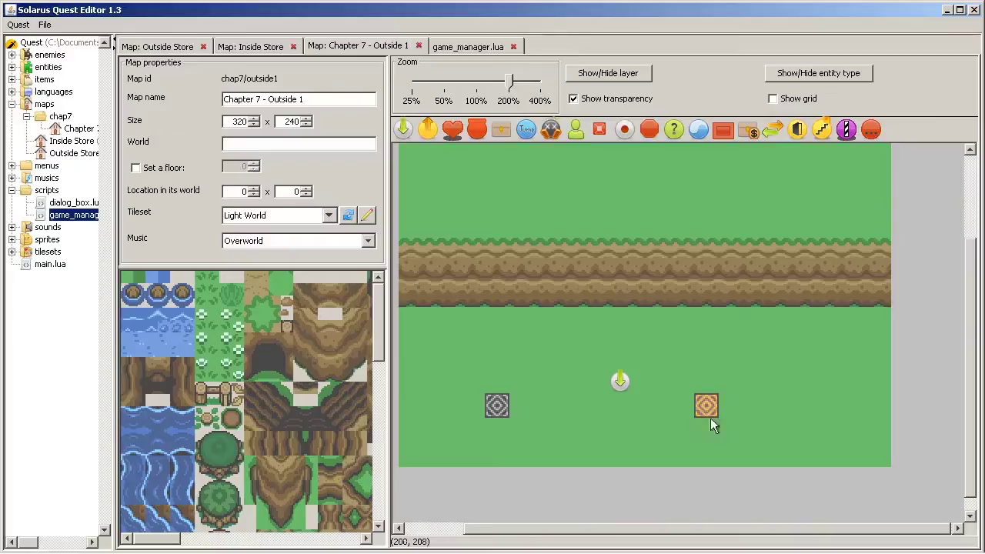
click(12, 239)
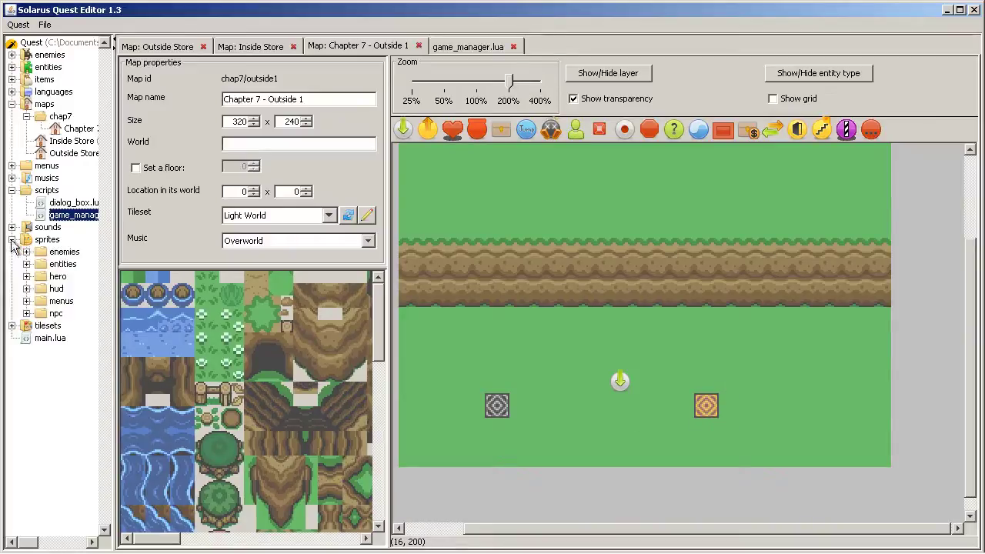
click(27, 264)
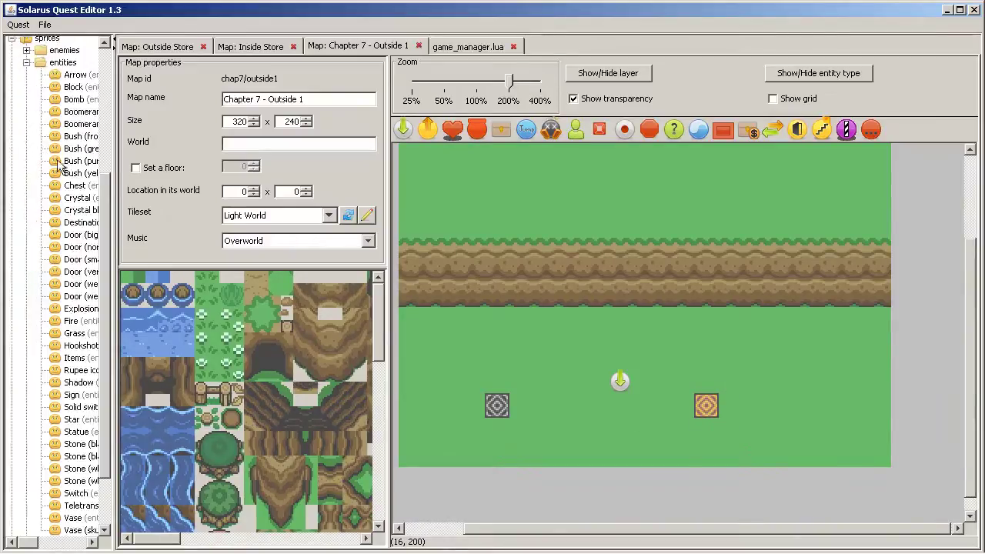
drag(114, 163, 184, 163)
scroll(116, 323, down, 2)
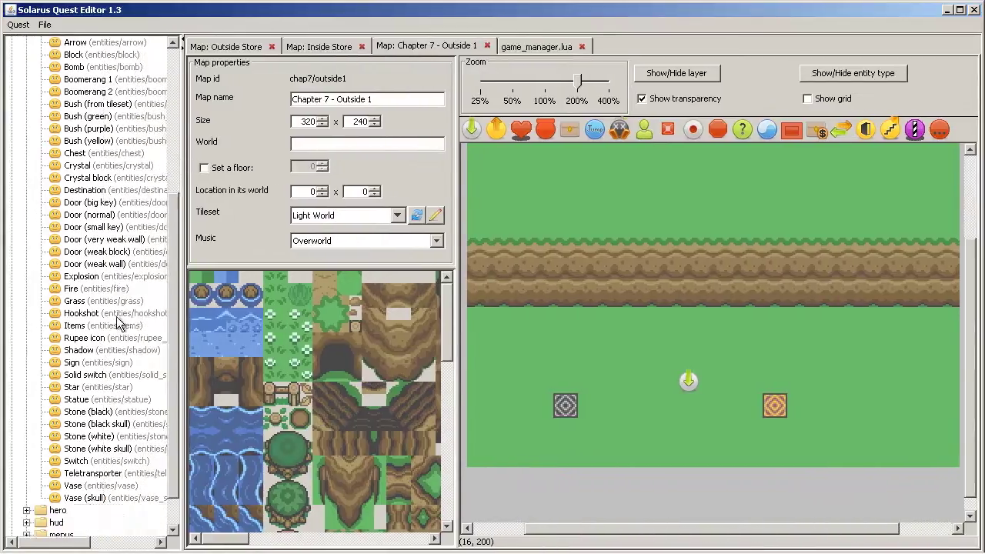
double_click(112, 437)
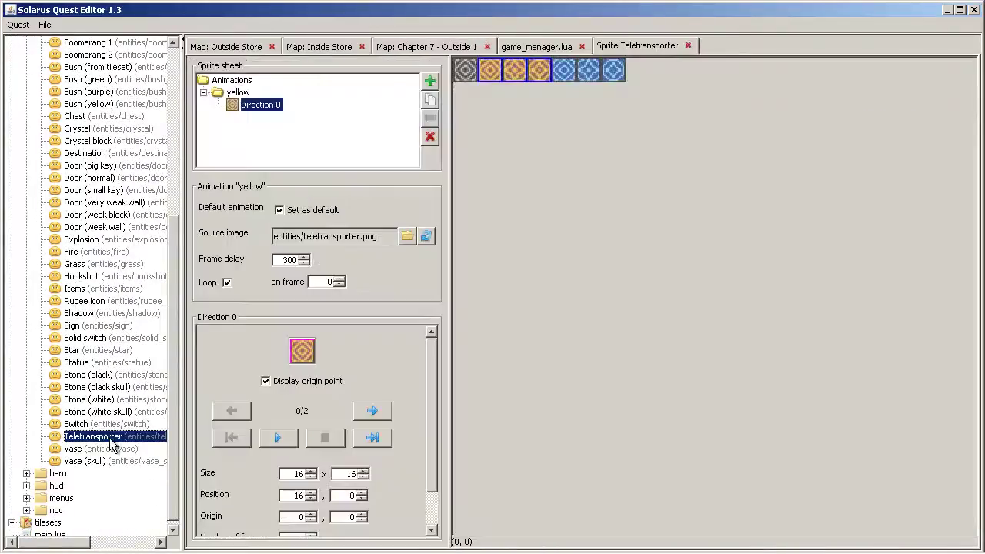
click(280, 440)
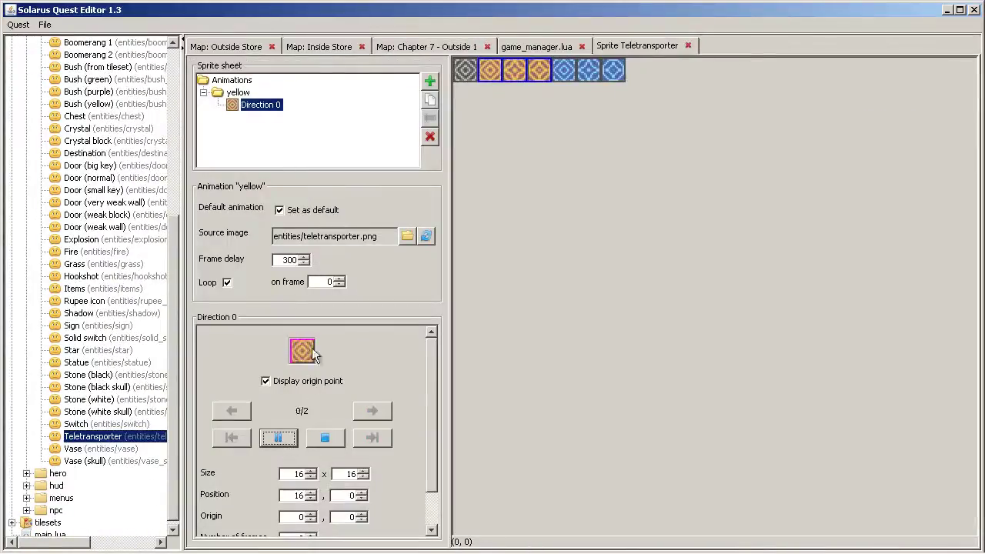
click(324, 438)
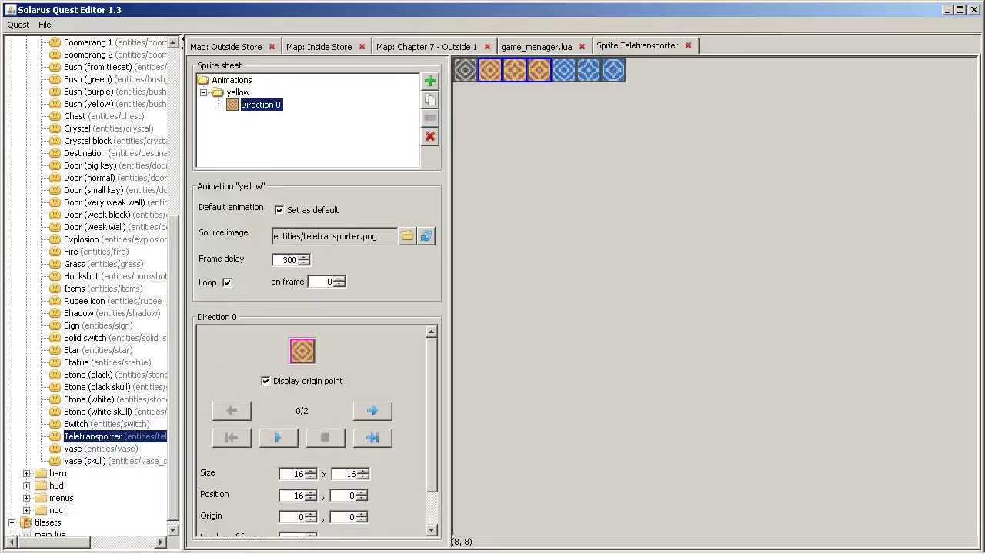
- Close the Teletransporter sprite and game_manager.lua tabs and save the map
middle_click(667, 48)
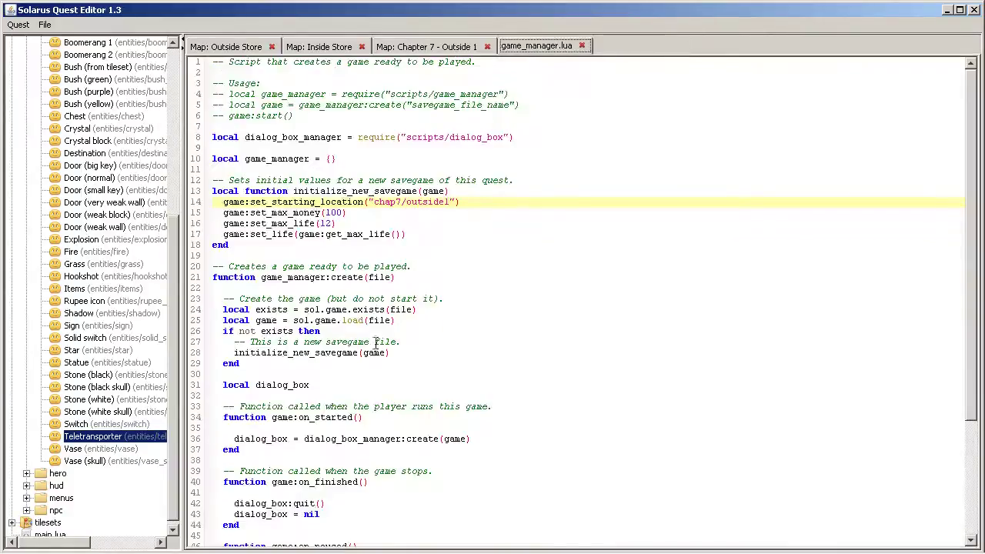
middle_click(529, 48)
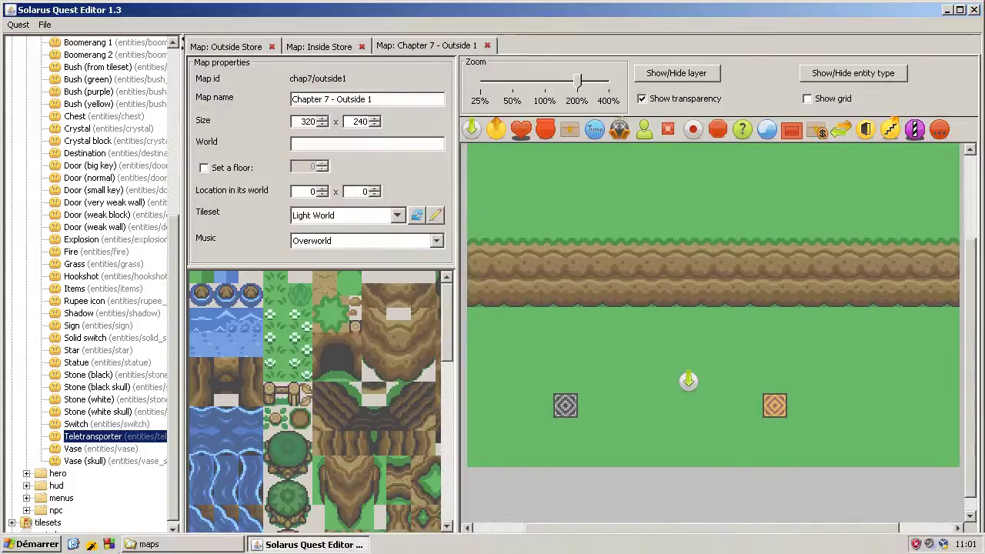
click(46, 24)
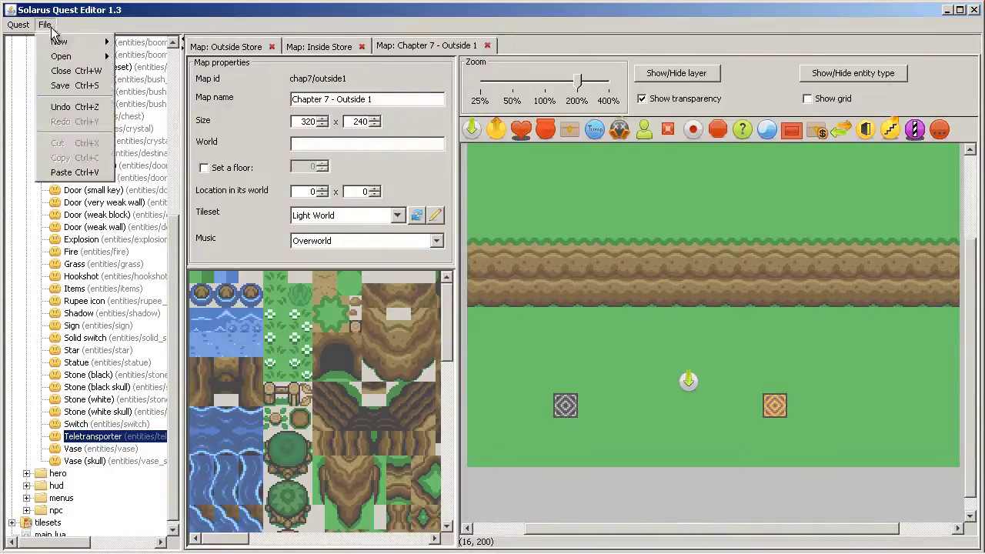
click(67, 80)
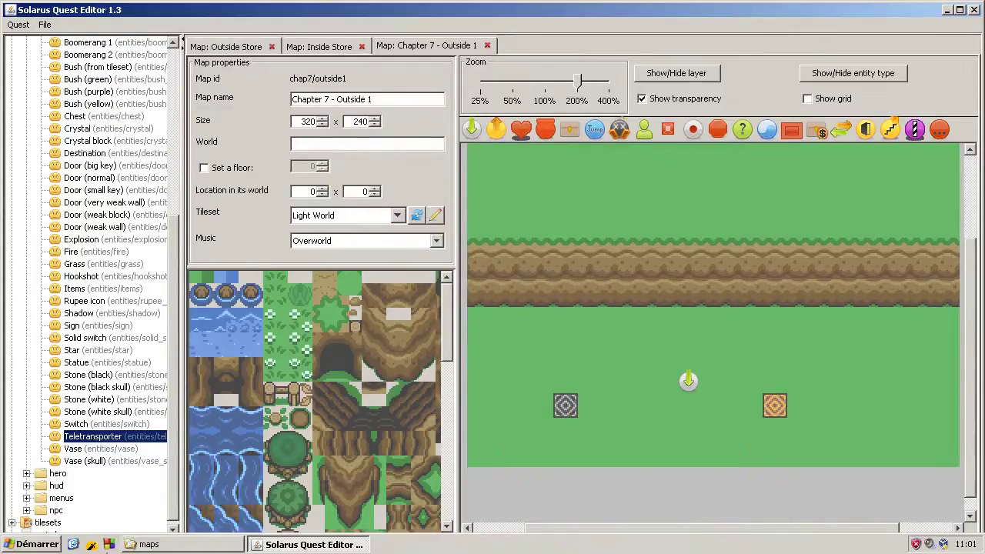
- Run the quest and walk the hero right onto the orange teletransporter to reach test_destination
click(95, 544)
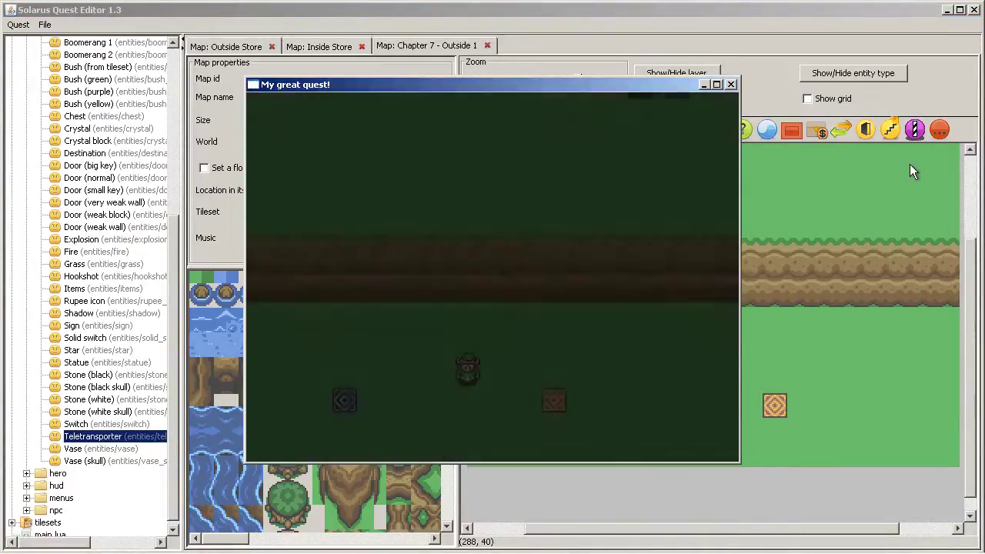
key(Right)
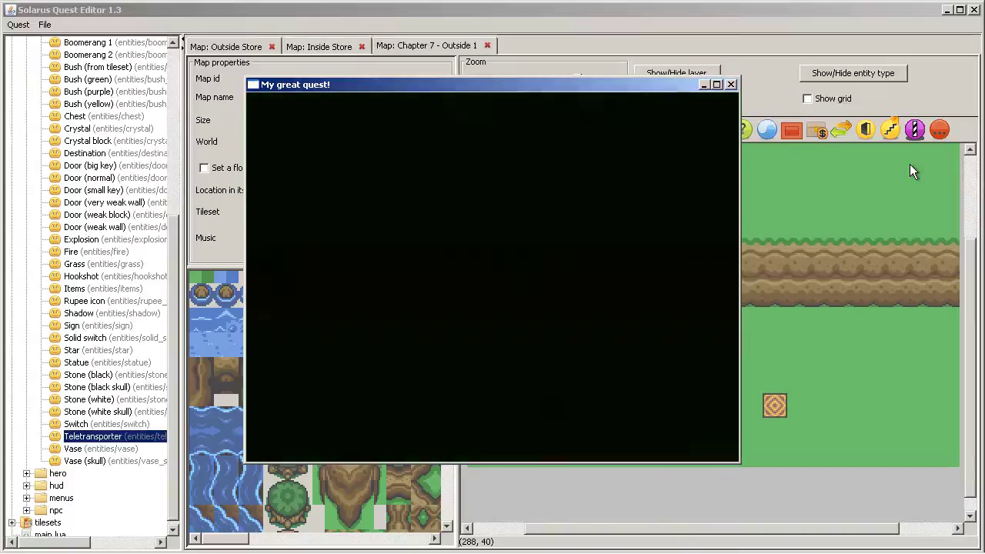
key(Right)
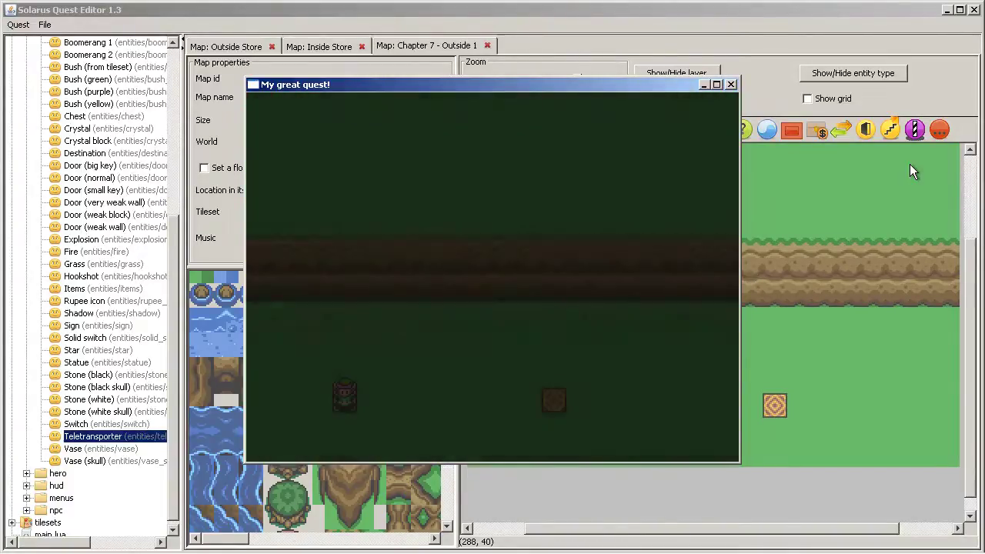
key(Right)
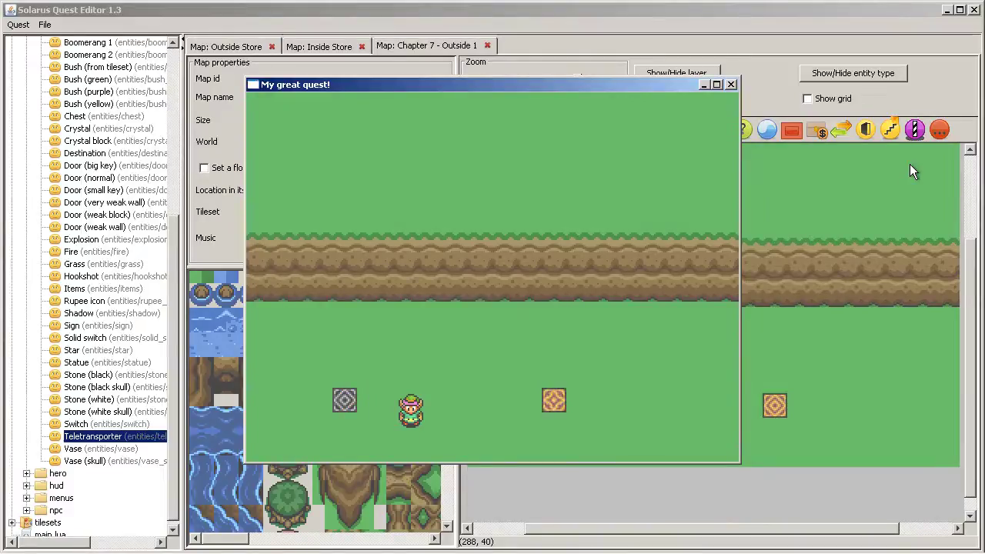
- Close the game and set test_destination's direction to 'Keep the same direction'
click(731, 84)
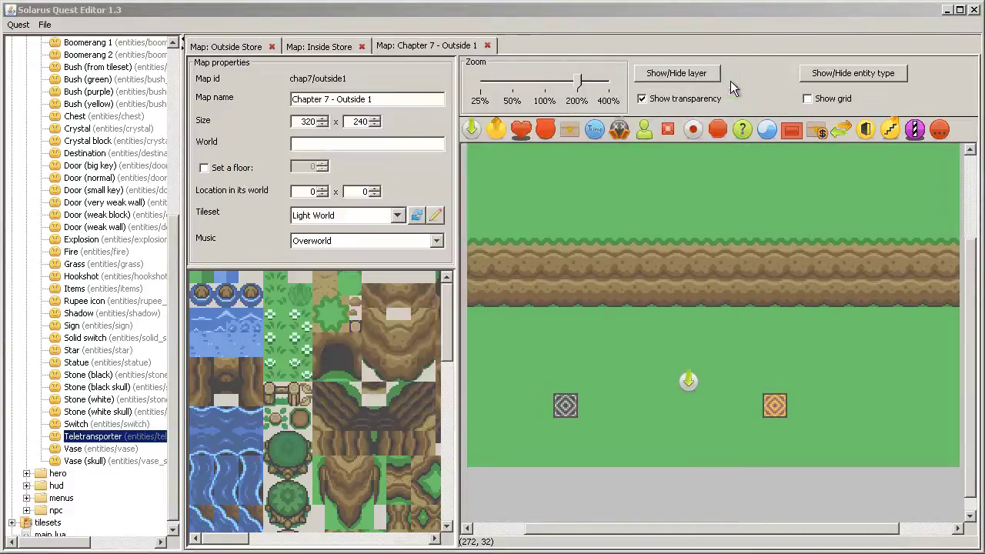
click(565, 408)
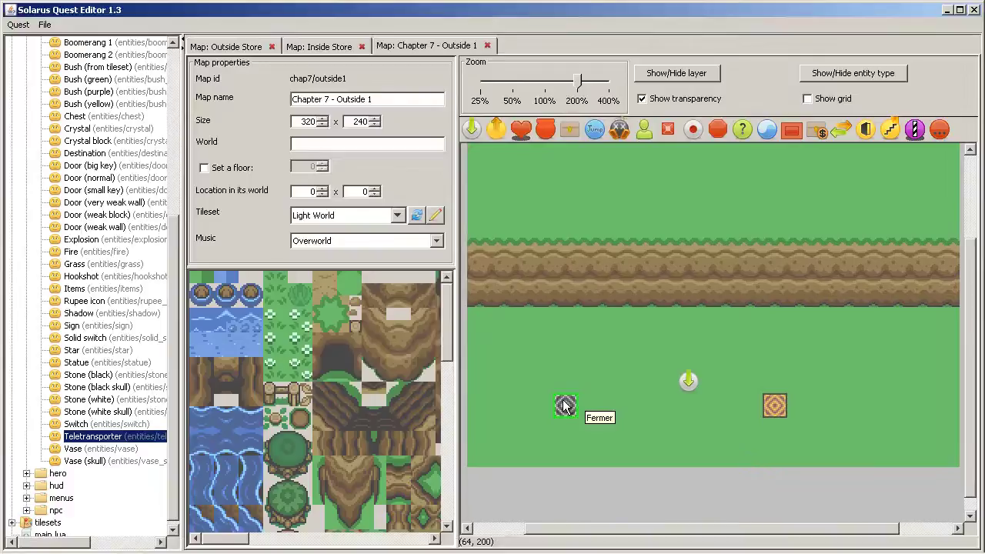
click(613, 437)
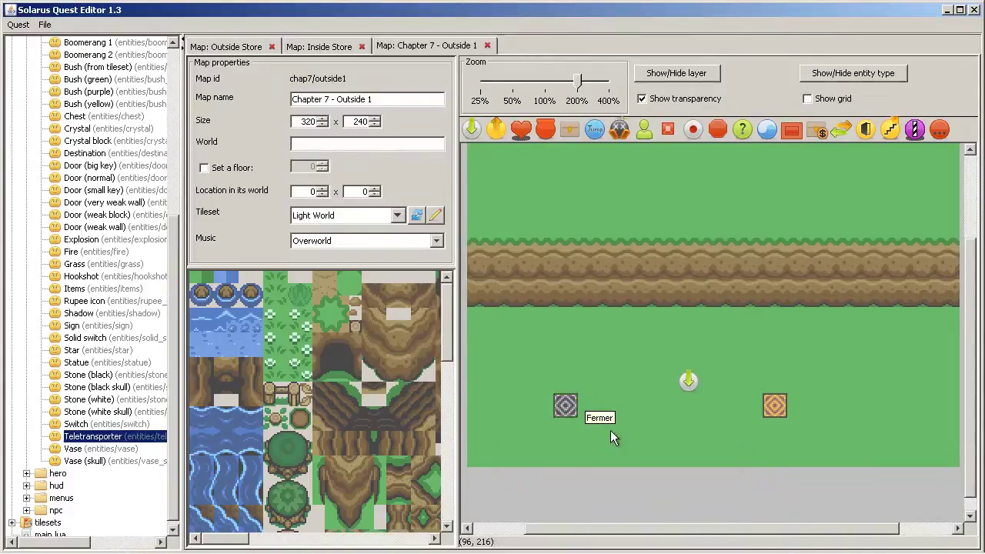
double_click(576, 406)
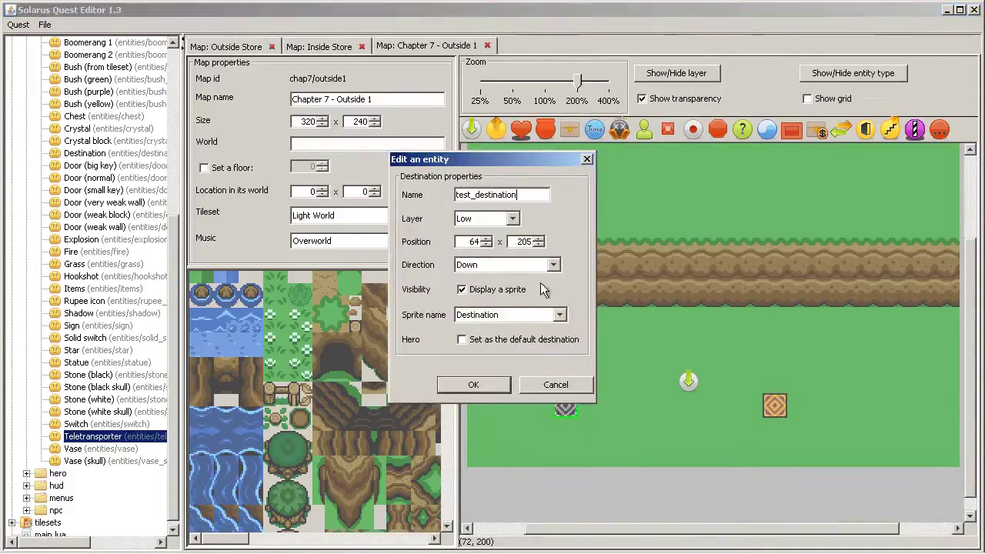
click(494, 263)
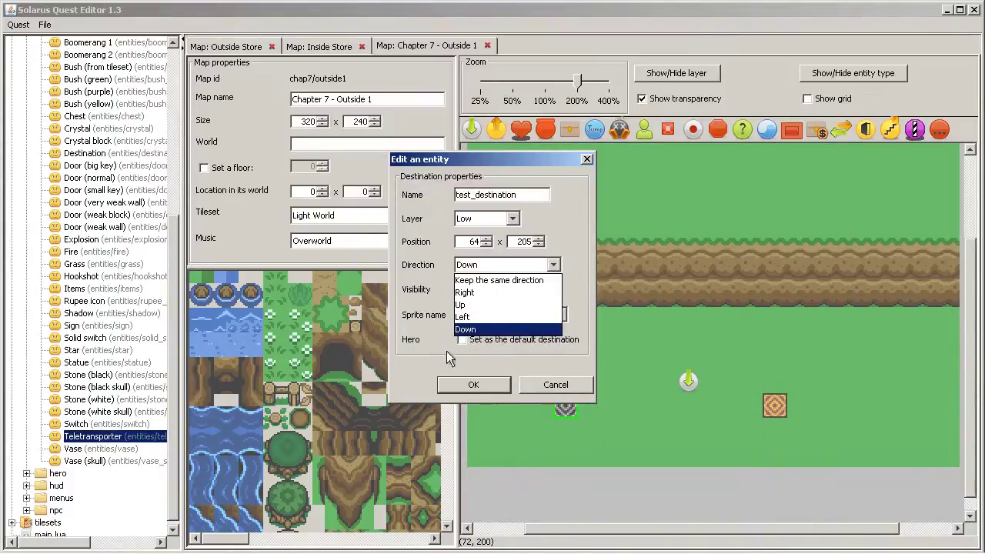
click(507, 281)
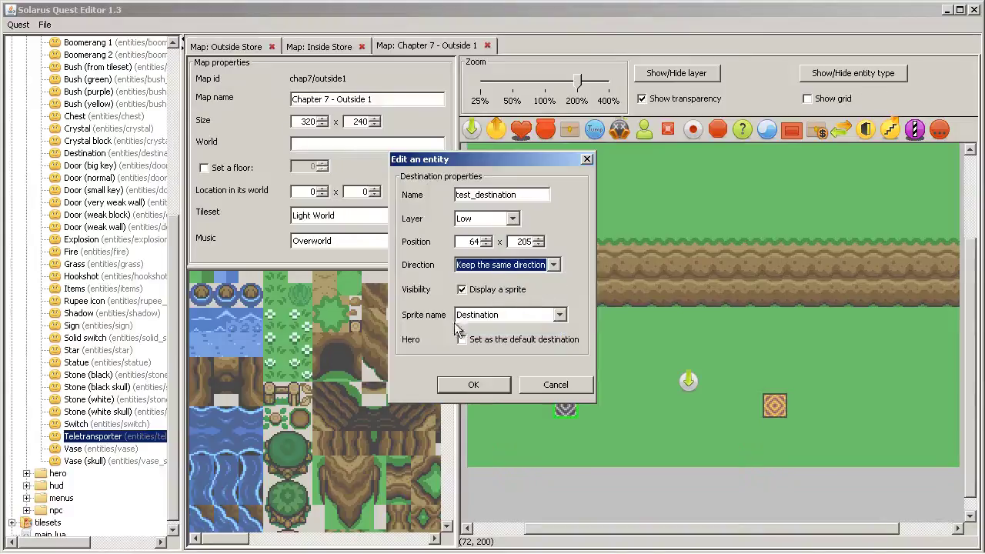
click(477, 385)
- Save the map and relaunch the quest
click(44, 25)
click(54, 83)
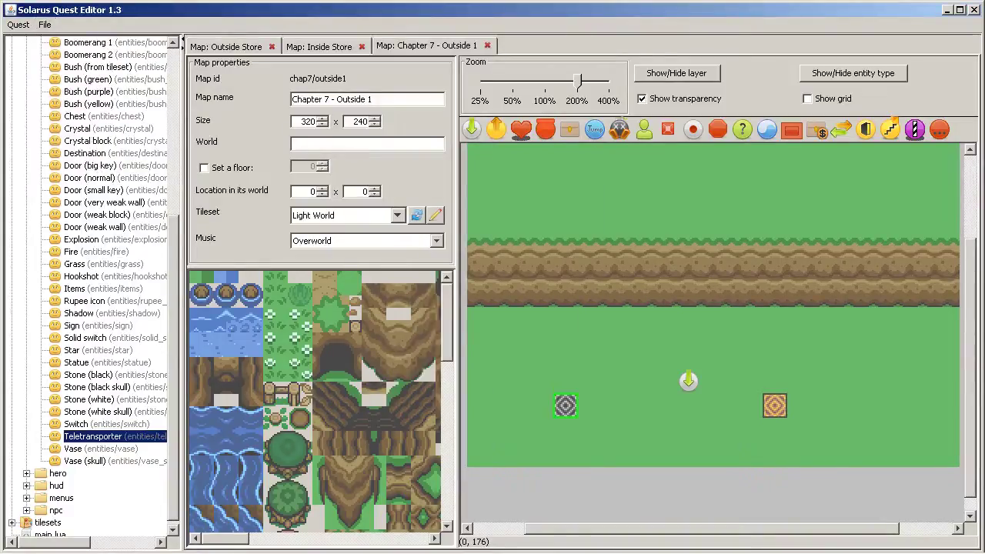
click(92, 544)
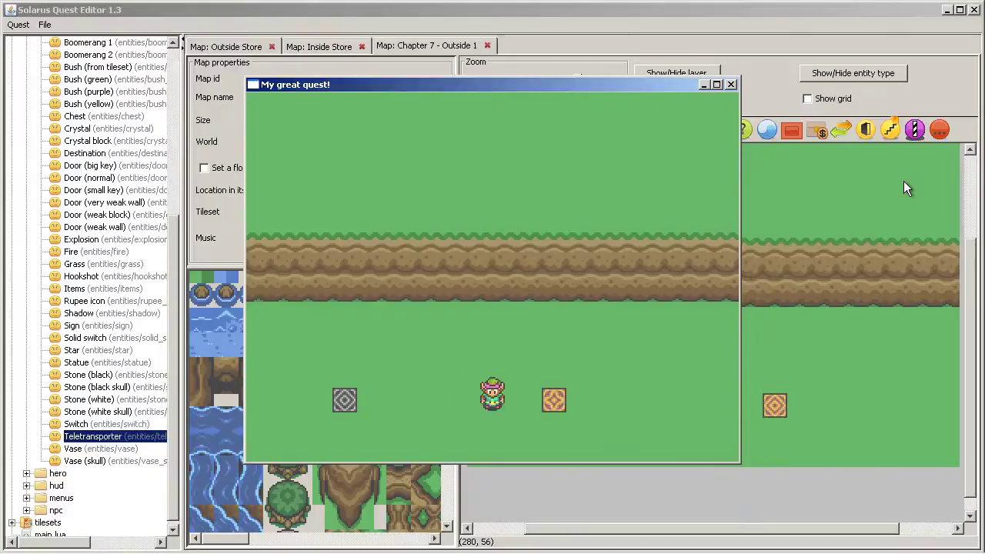
- Walk the hero onto the orange teletransporter again, then close the game and select the teletransporter
key(Right)
key(Right)
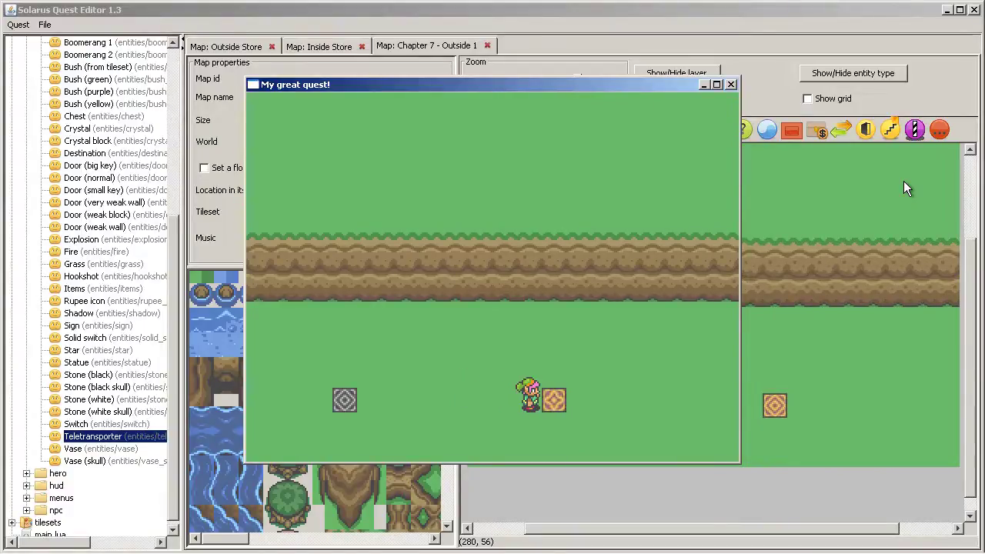
key(Right)
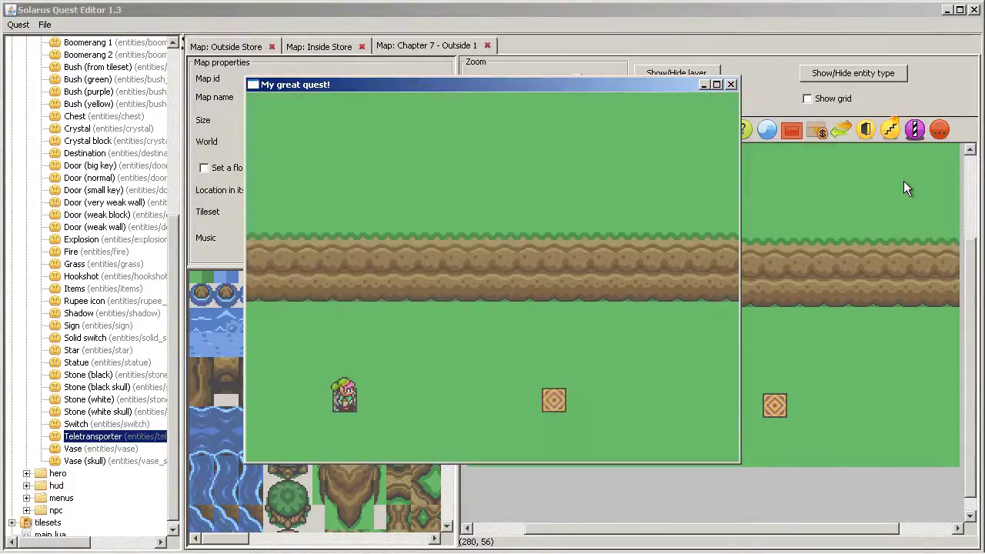
key(Right)
key(Up)
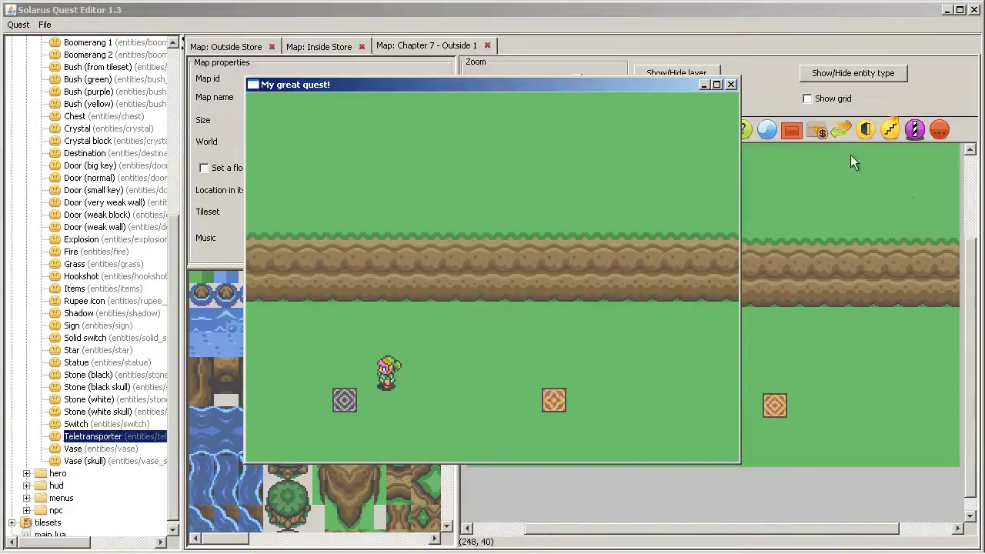
click(731, 85)
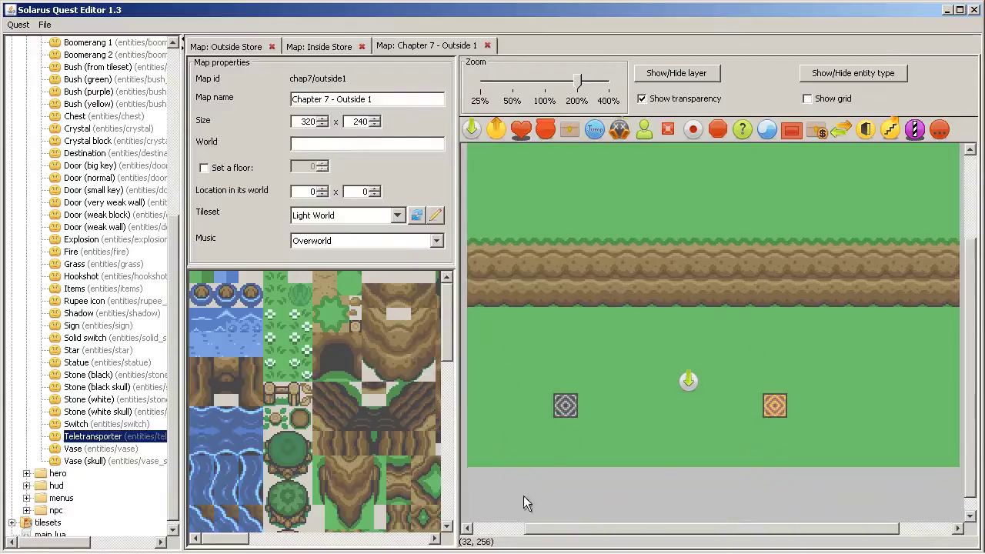
click(566, 408)
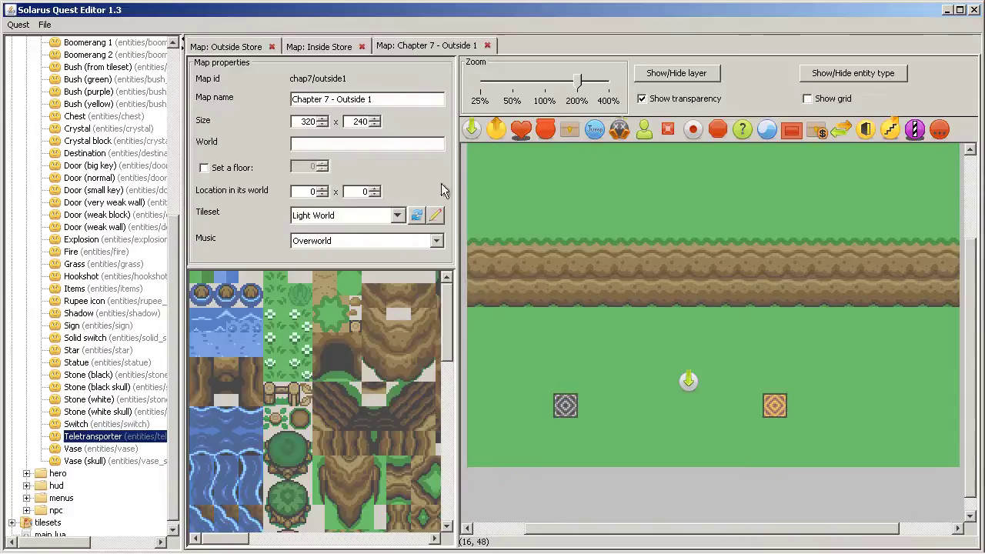
- Copy the cave entrance tiles from Outside Store and paste them mid-cliff on Outside 1
drag(175, 287, 154, 98)
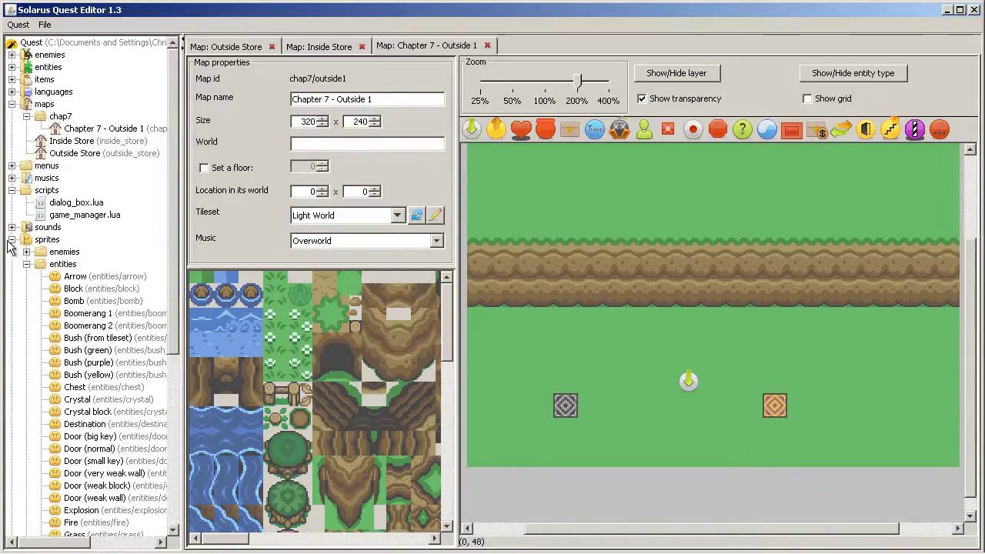
click(12, 240)
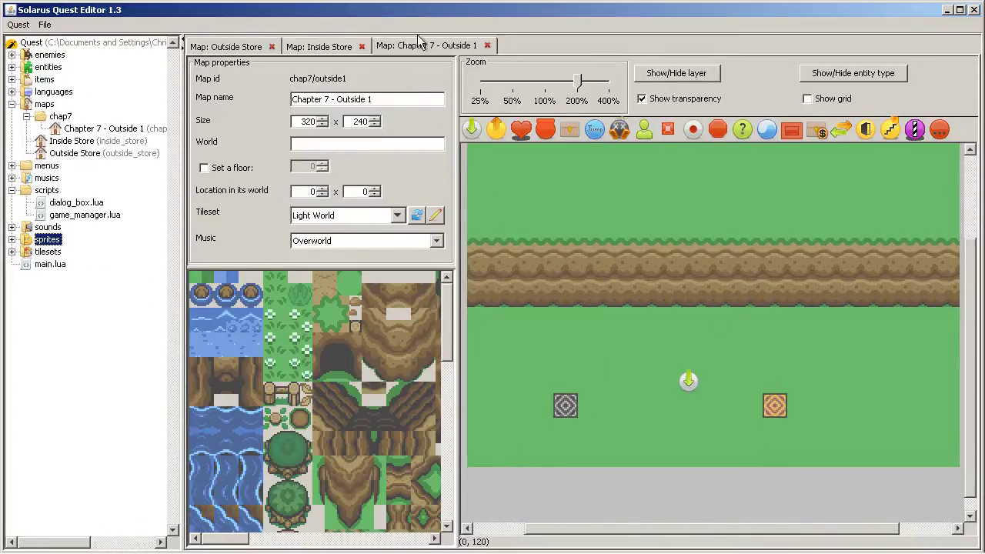
click(227, 47)
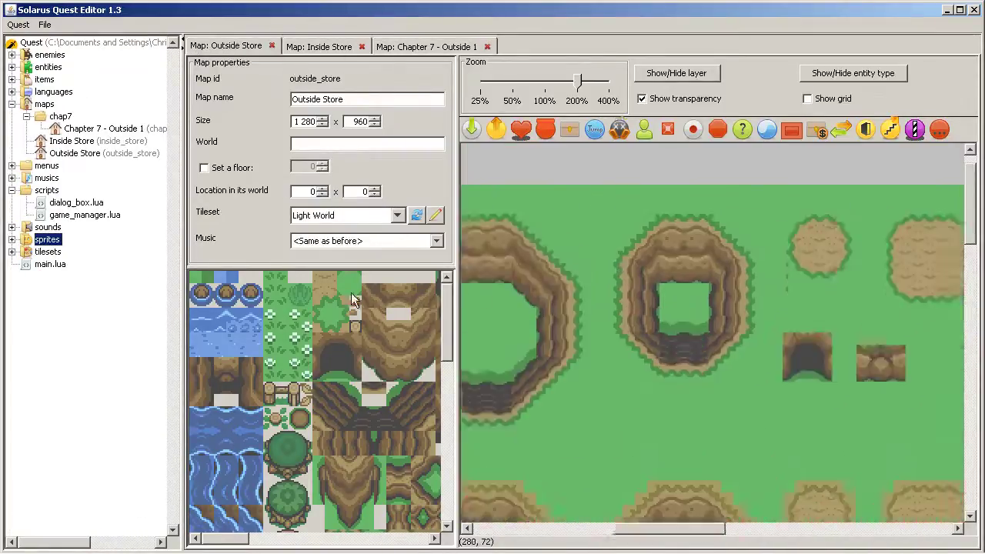
drag(666, 330, 733, 380)
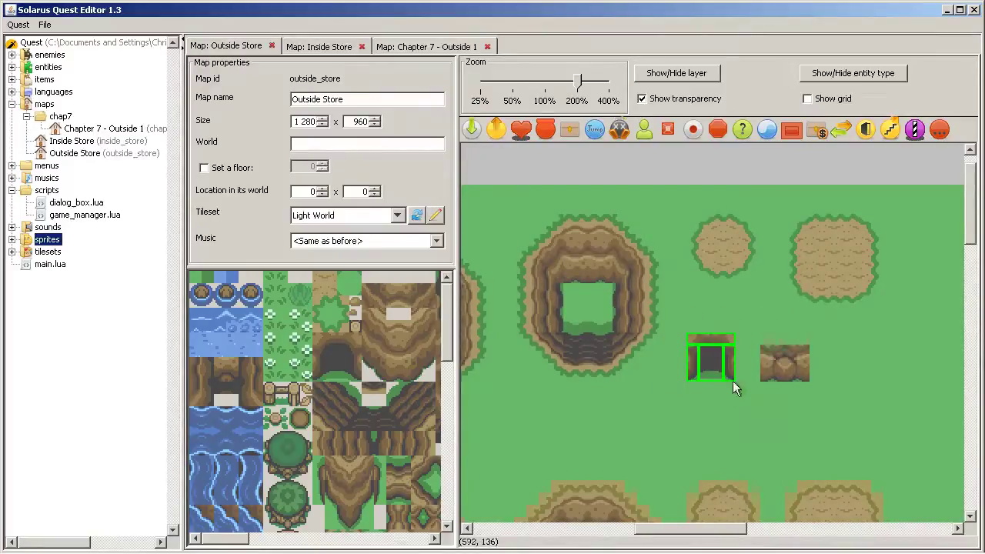
click(473, 46)
key(ctrl+v)
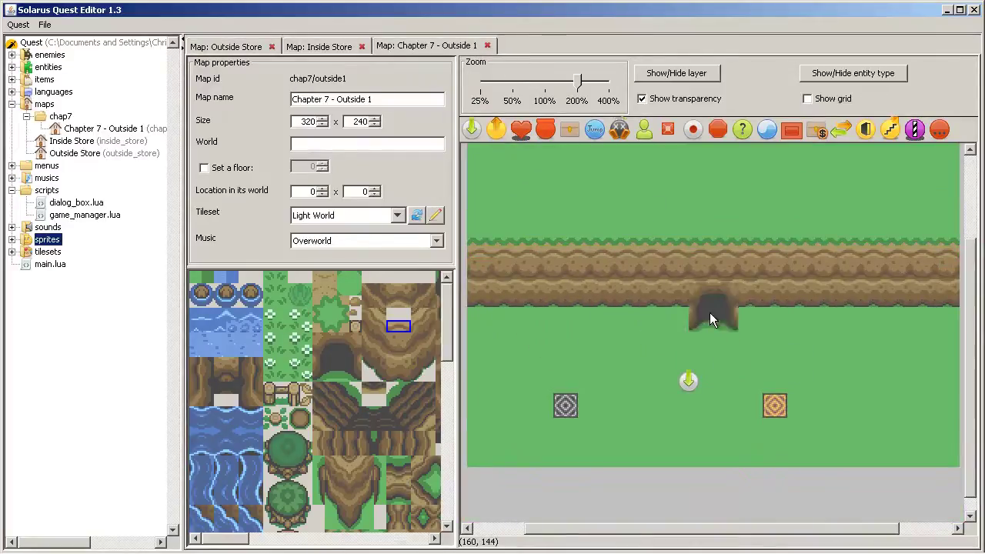
click(695, 286)
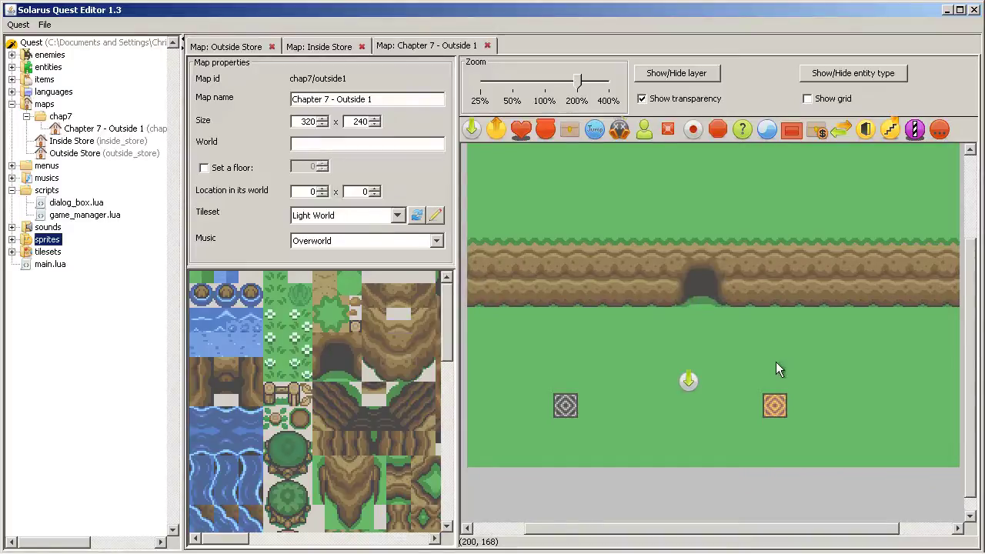
- Create map chap7/cave named 'Chapter 7 - Cave', fixing the 'Cqve' typo
right_click(69, 119)
click(71, 127)
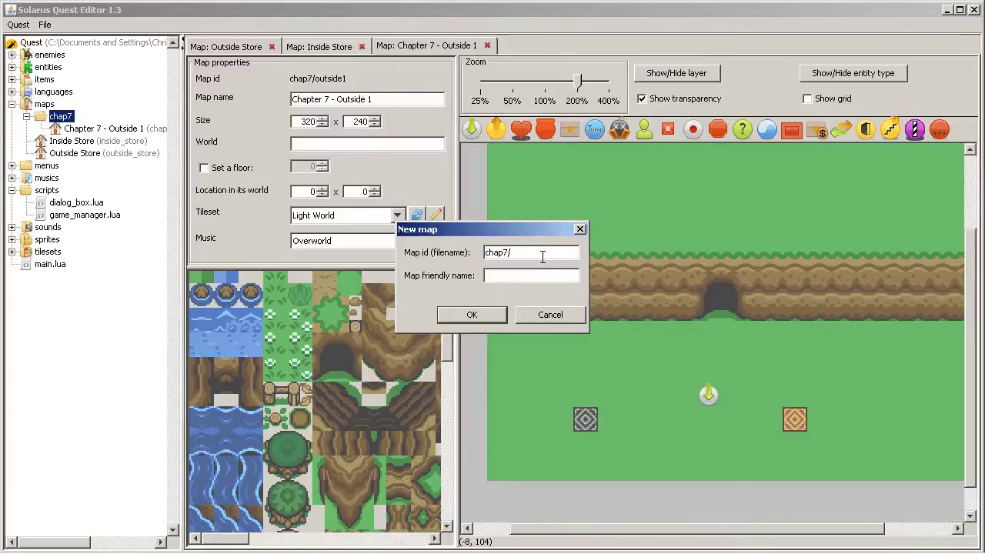
text(cave)
text(Chapter )
text(7 - Cqve)
key(Return)
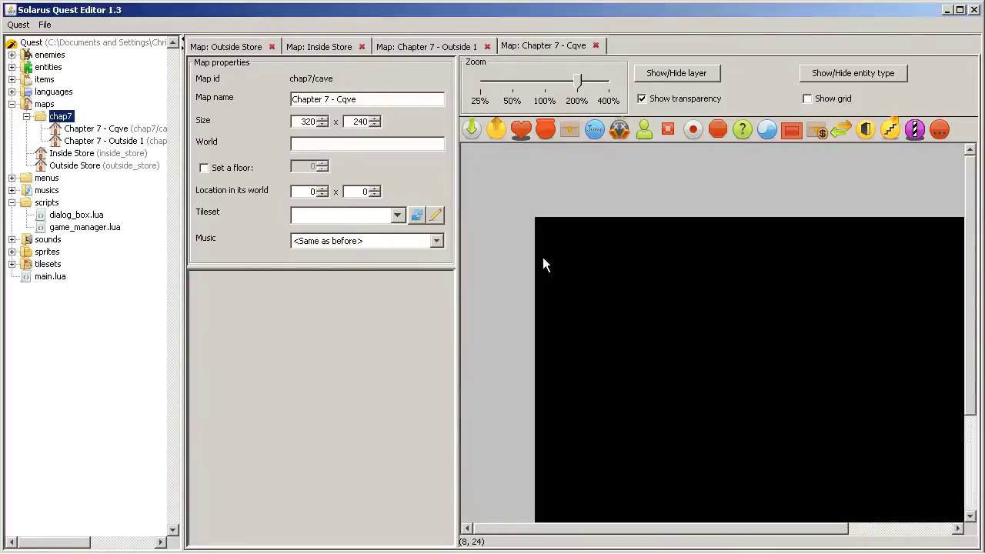
click(344, 99)
drag(339, 99, 346, 99)
text(a)
key(Return)
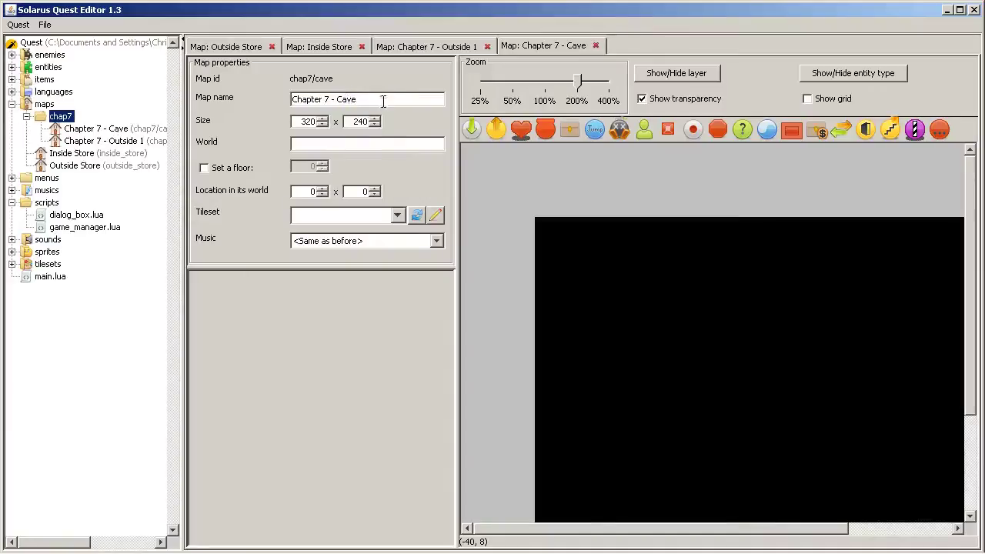
- Give the cave map the Cave tileset and Cave music, then save it
click(44, 24)
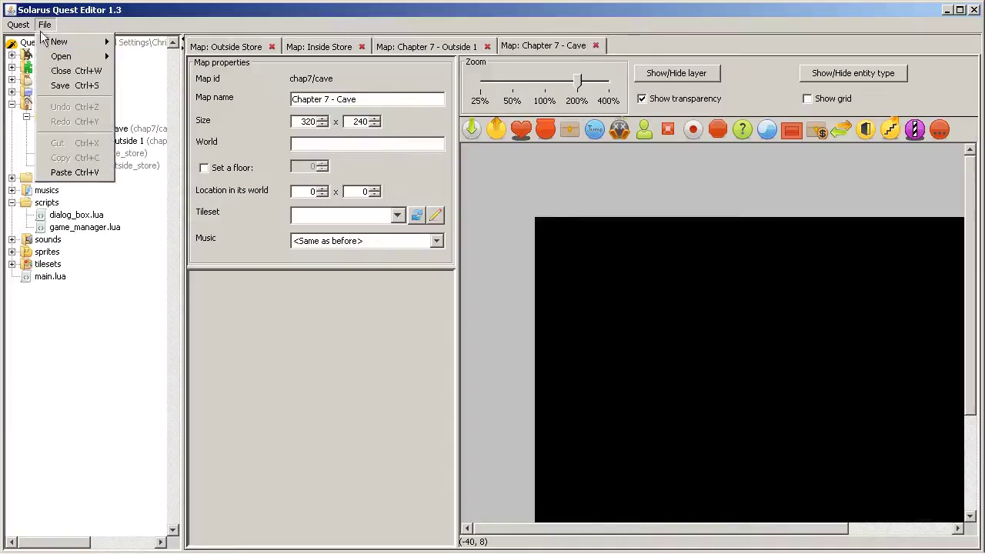
click(69, 85)
click(492, 301)
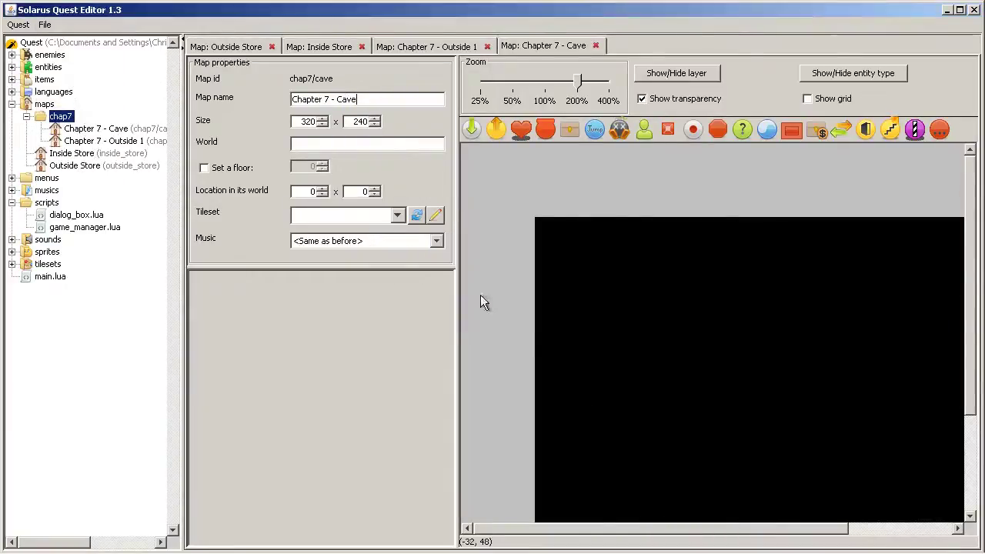
click(336, 214)
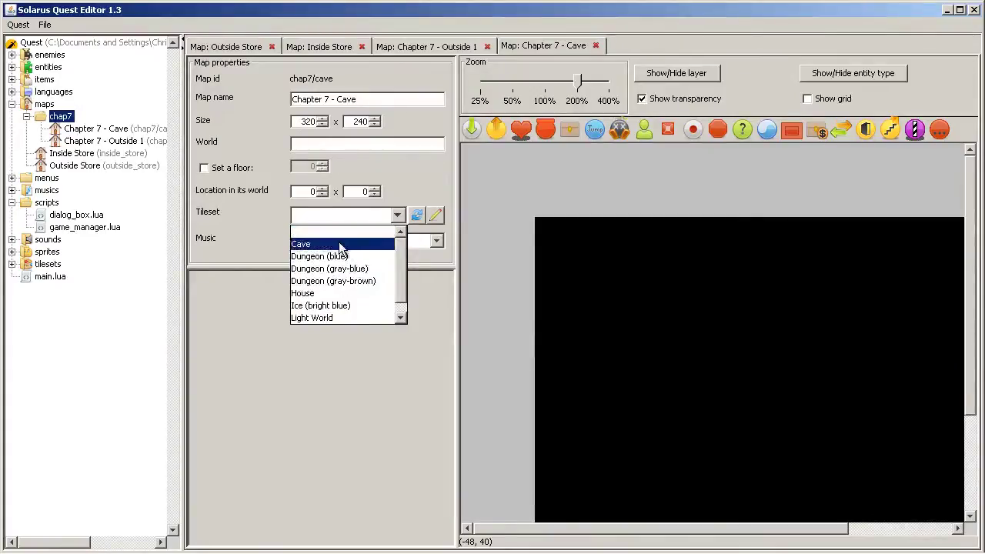
click(341, 243)
click(343, 242)
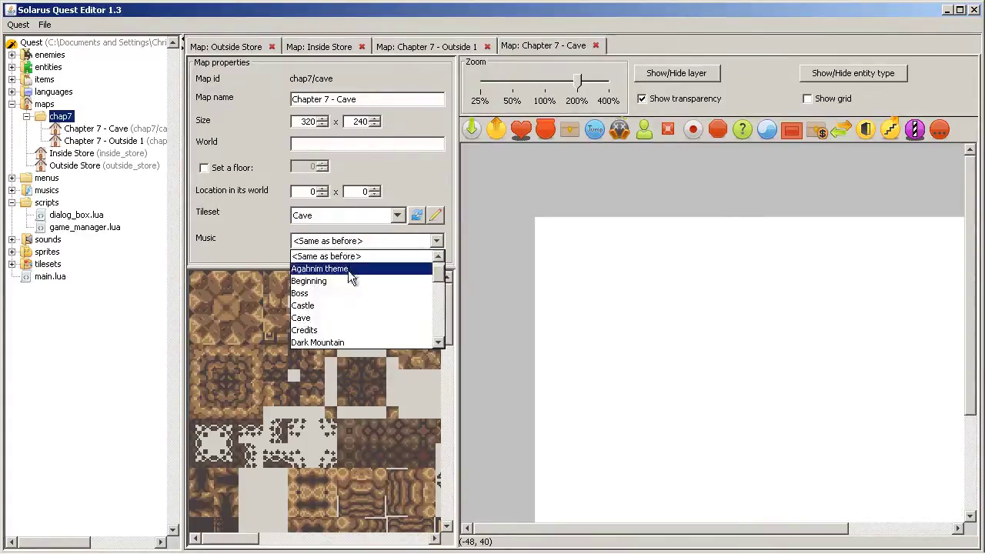
click(331, 317)
click(44, 25)
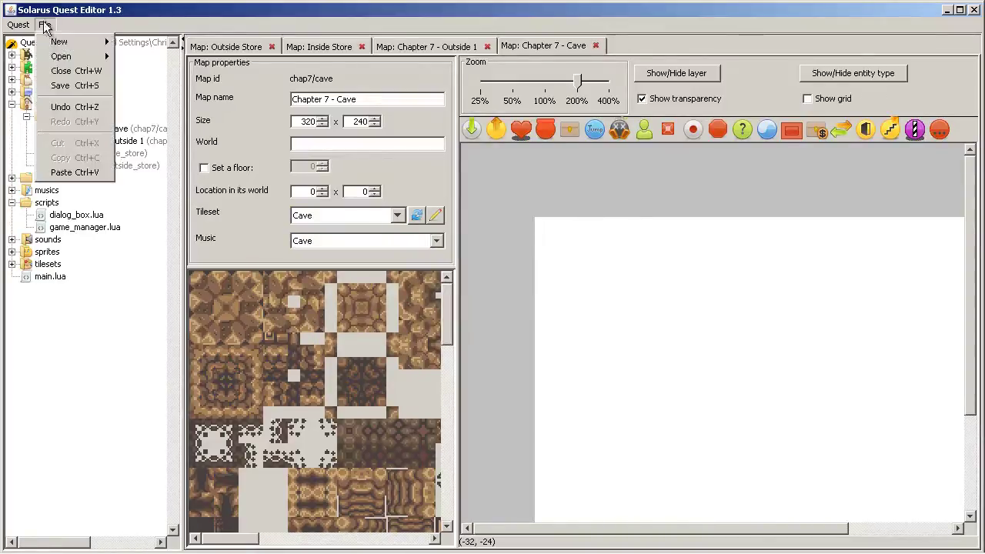
click(66, 83)
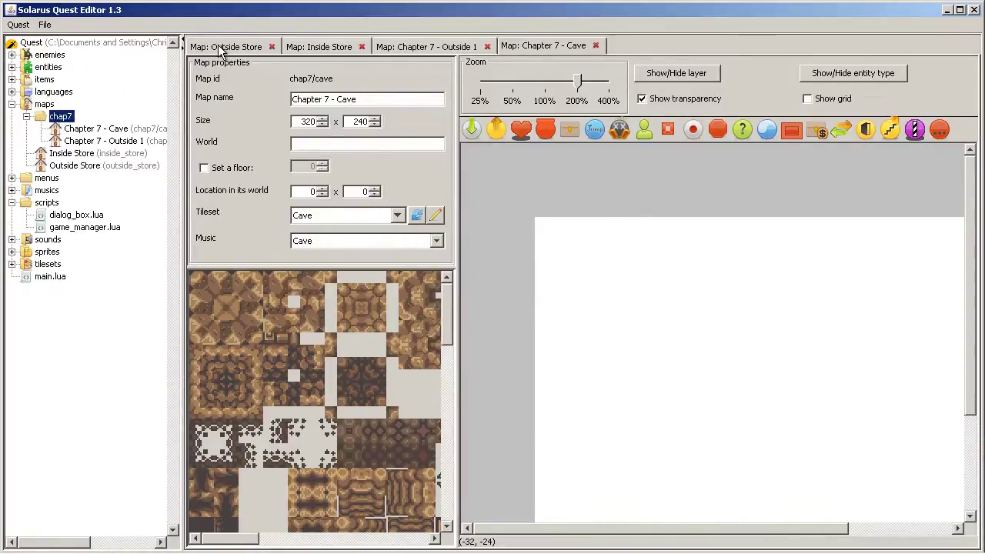
- Copy all of Inside Store's room tiles into Chapter 7 - Cave
click(319, 47)
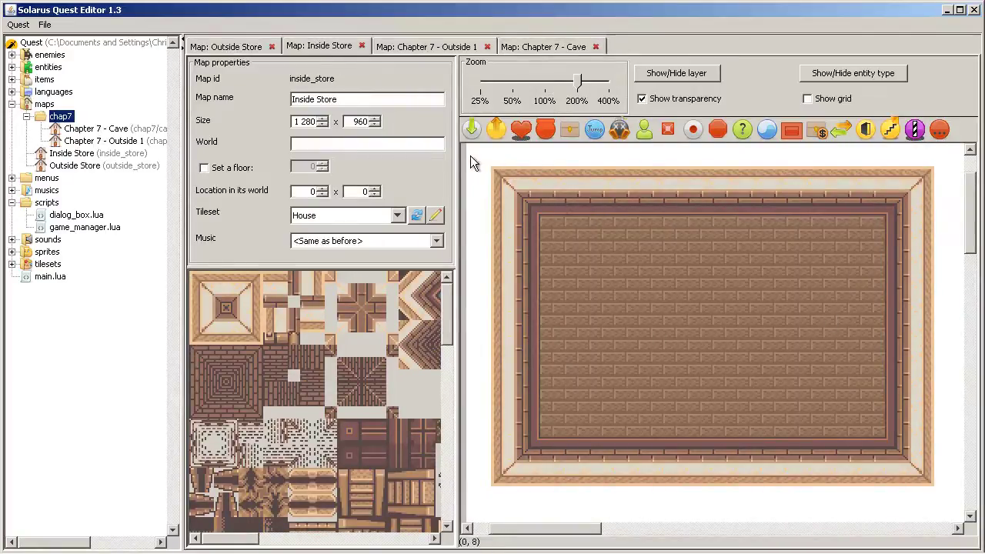
drag(470, 156, 937, 489)
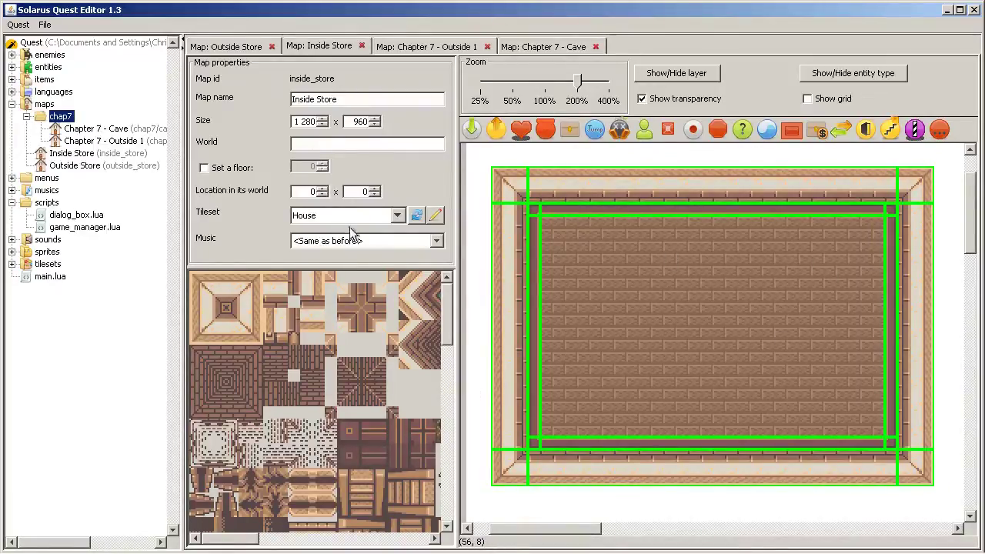
click(539, 45)
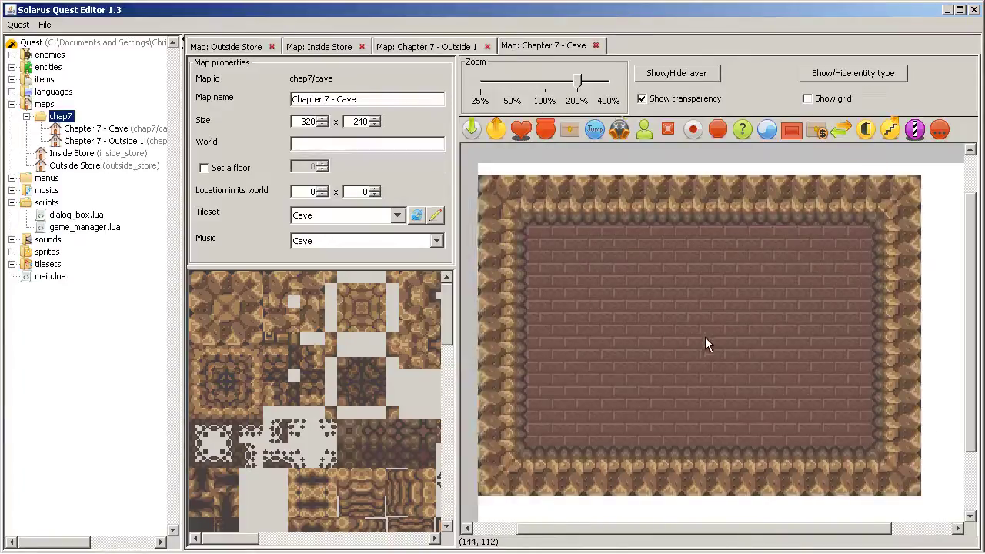
key(ctrl+a)
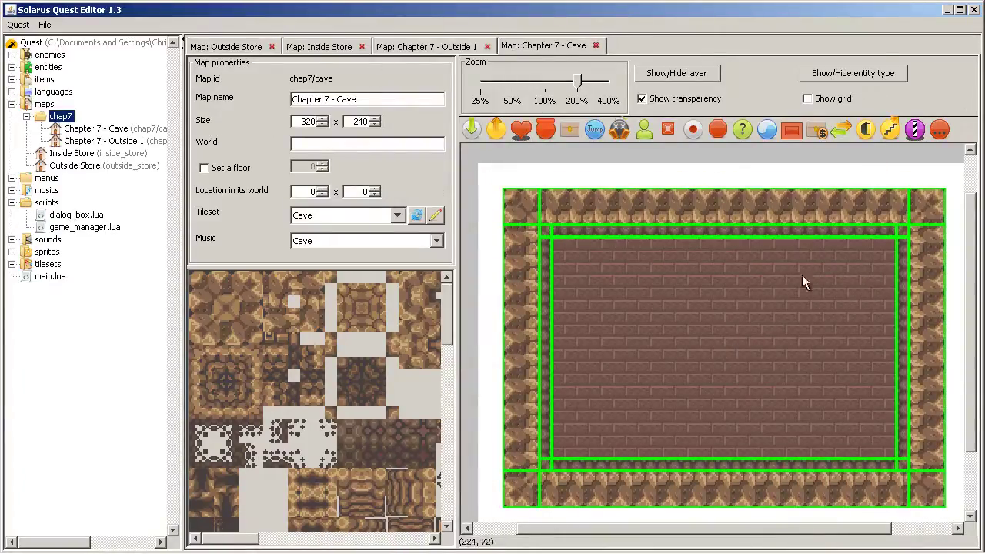
click(752, 182)
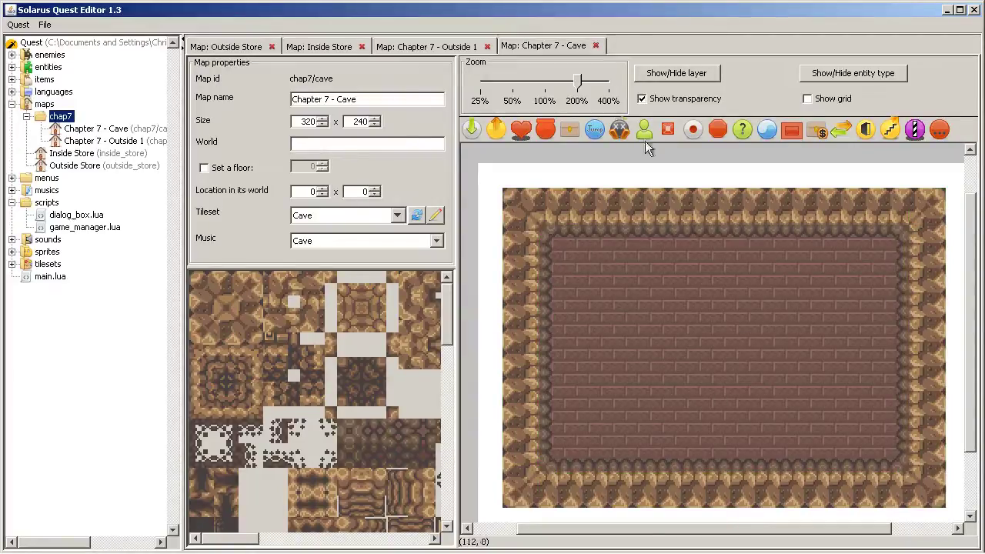
click(11, 264)
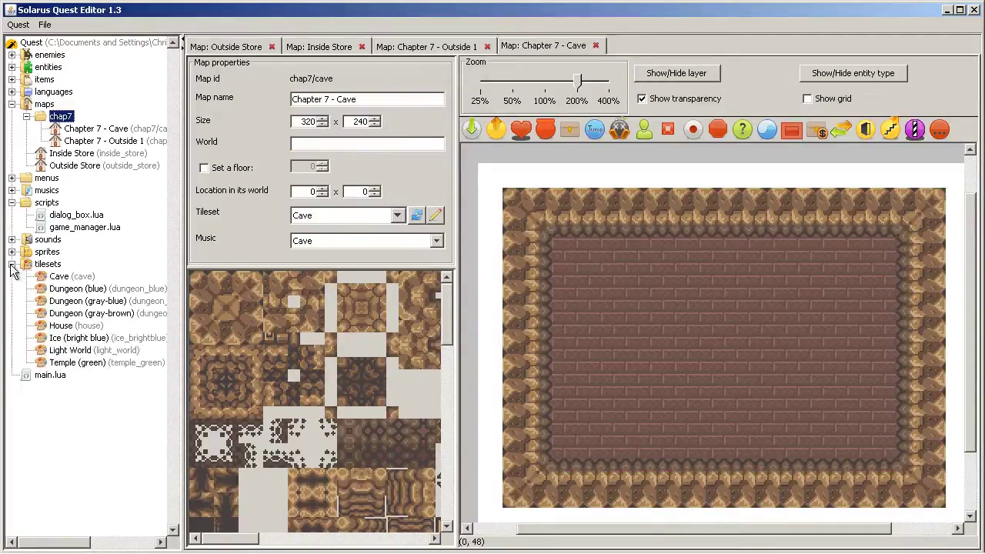
double_click(58, 277)
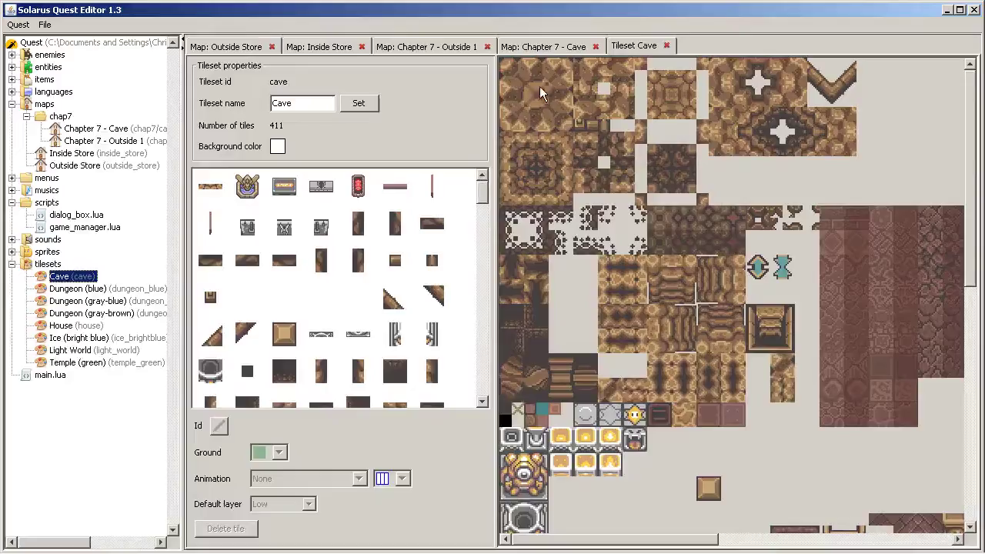
click(515, 78)
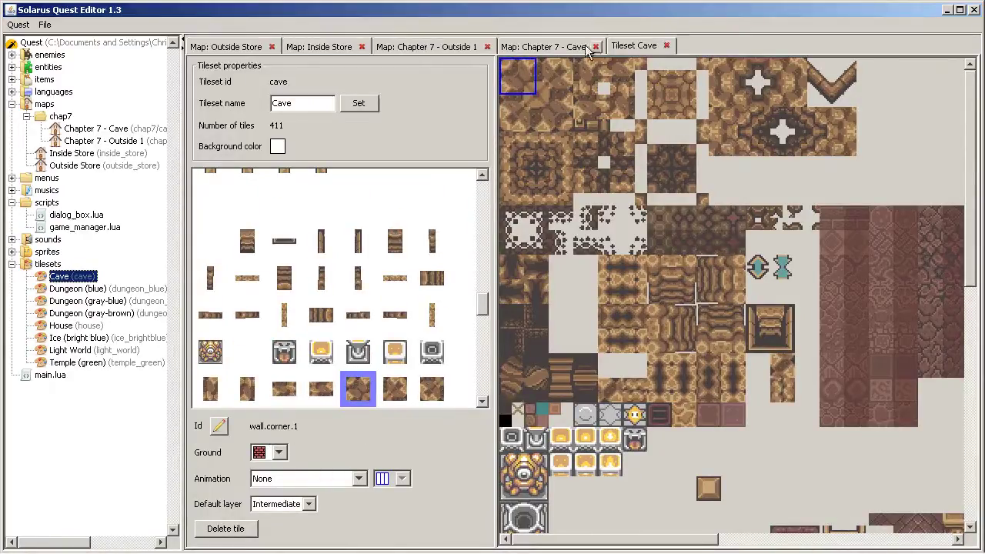
click(90, 315)
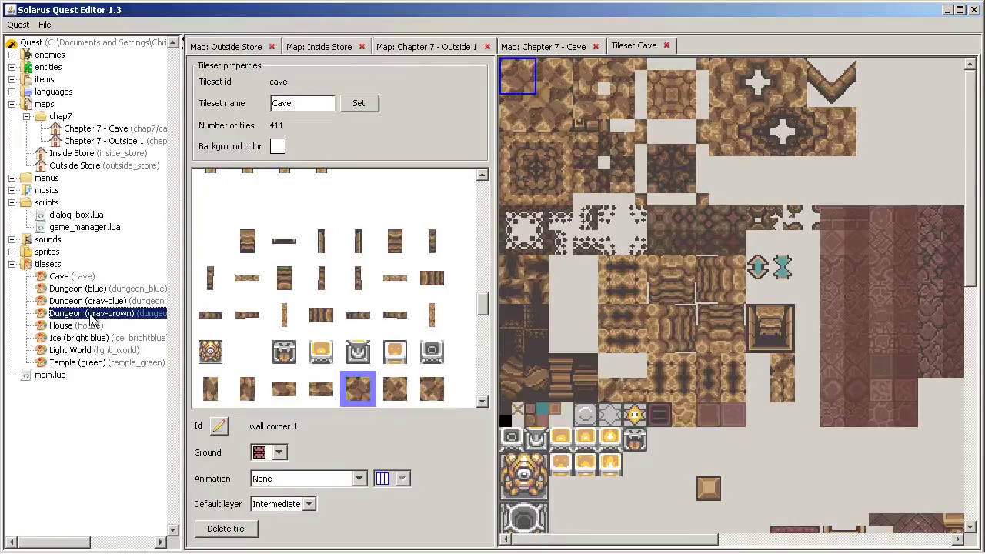
double_click(90, 324)
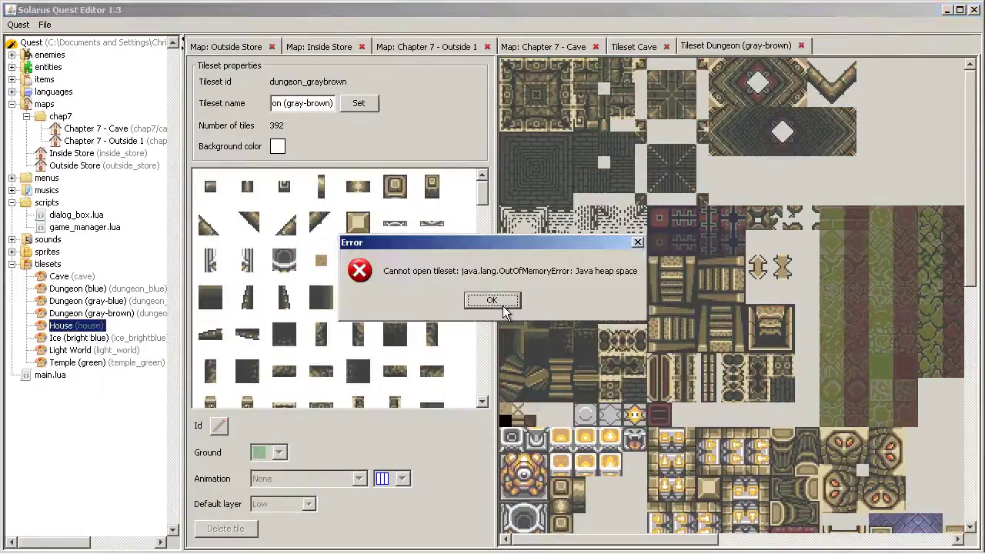
click(491, 301)
click(75, 339)
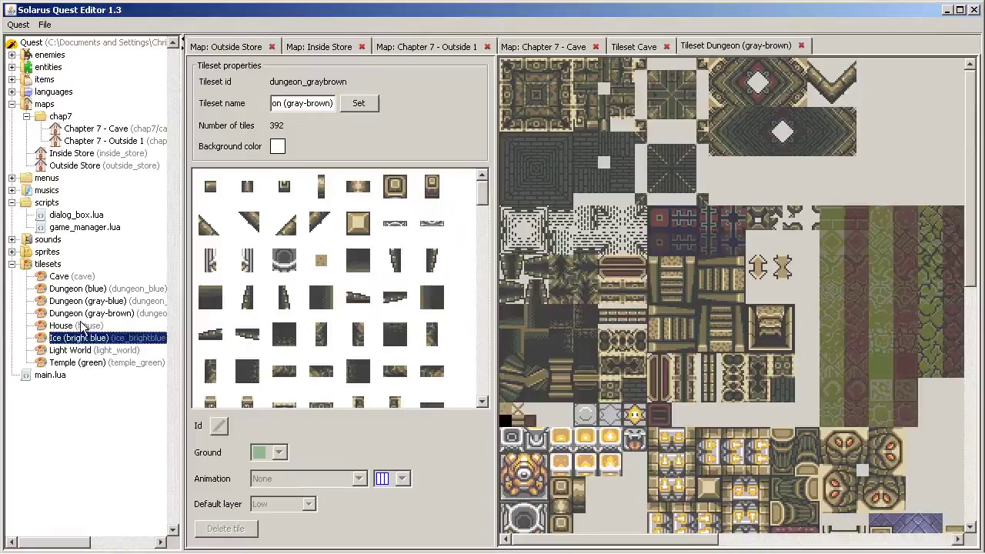
click(95, 317)
click(77, 326)
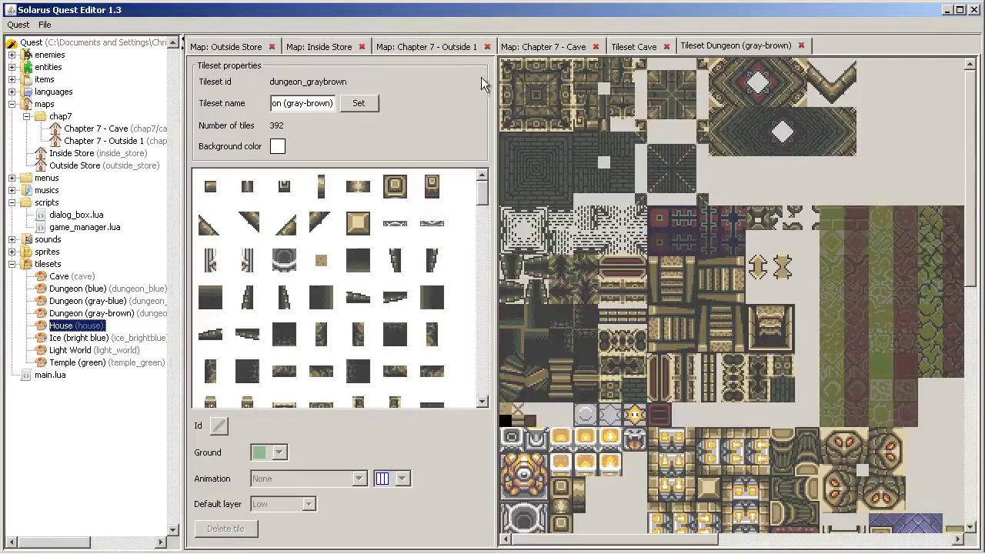
click(523, 77)
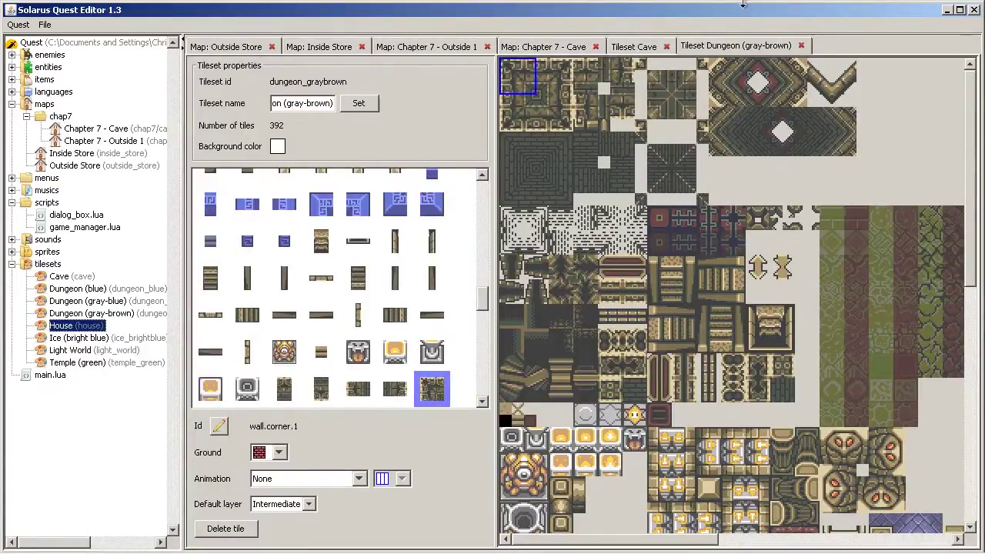
middle_click(736, 49)
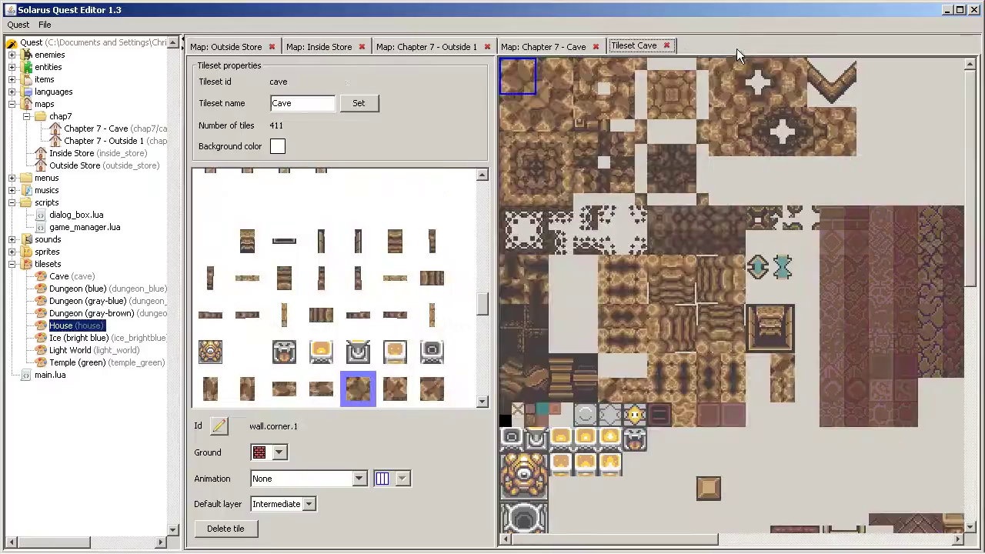
double_click(88, 329)
click(519, 65)
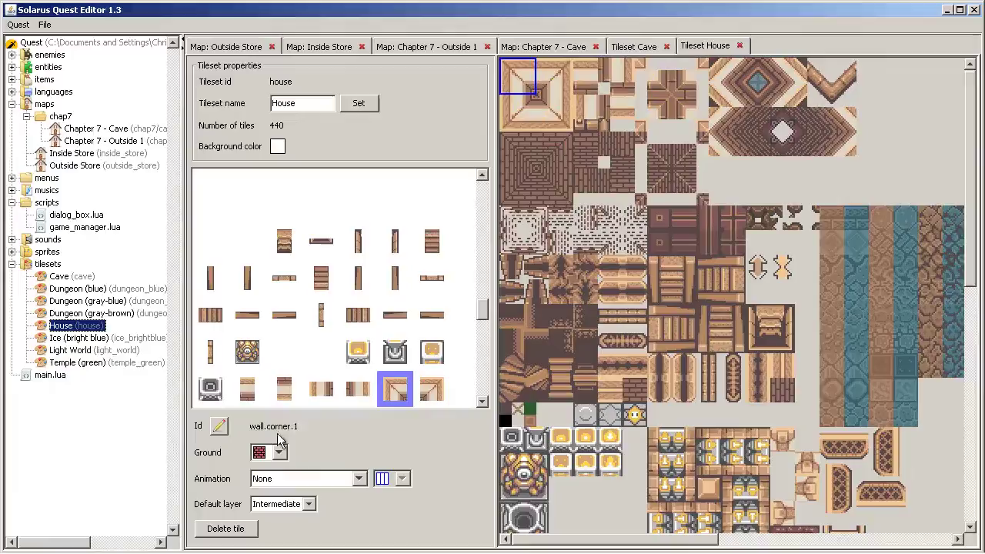
click(740, 45)
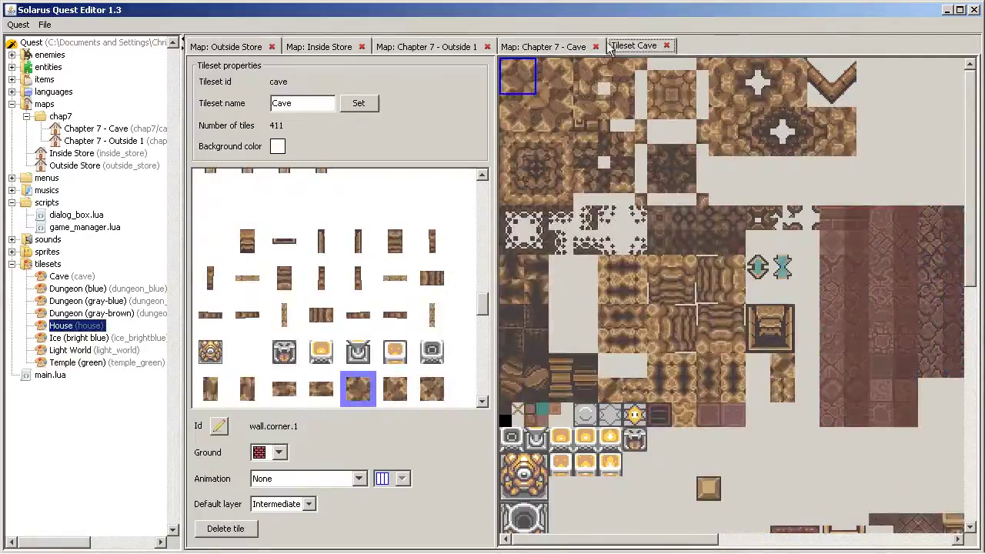
click(666, 46)
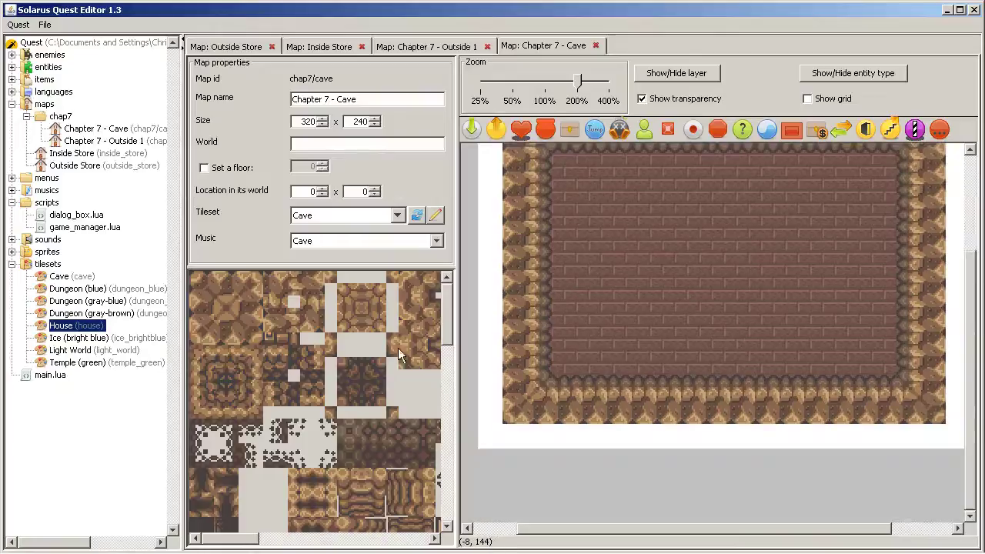
- Stretch dark filler strips across the cave map's top edge, one side and the bottom edge
scroll(209, 412, down, 3)
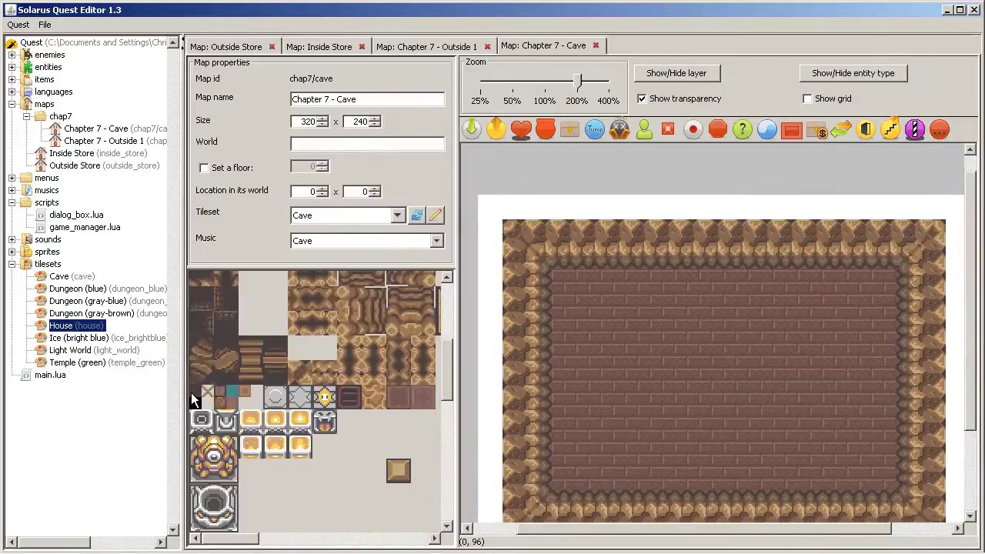
drag(509, 206, 962, 219)
scroll(637, 261, down, 1)
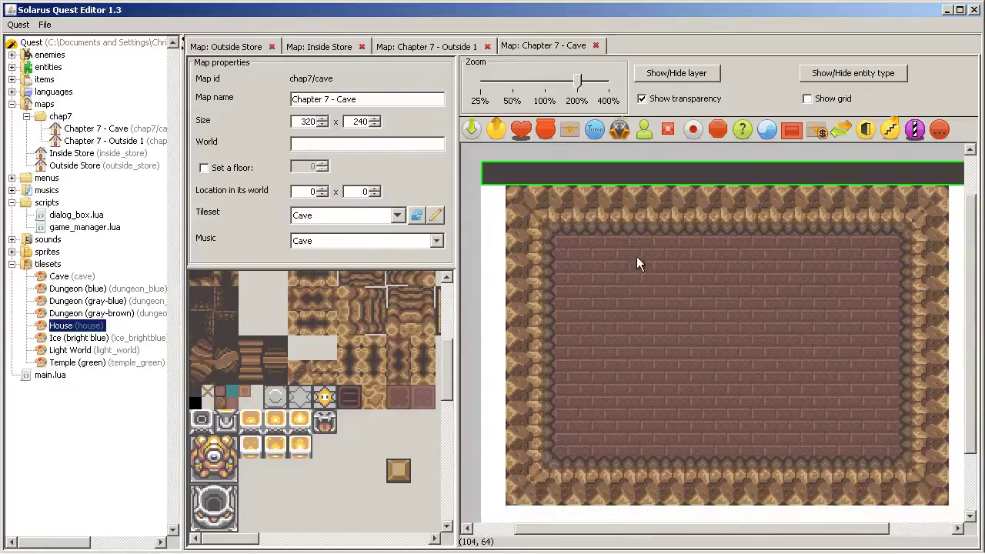
drag(638, 174, 651, 525)
scroll(709, 269, down, 2)
scroll(709, 269, left, 1)
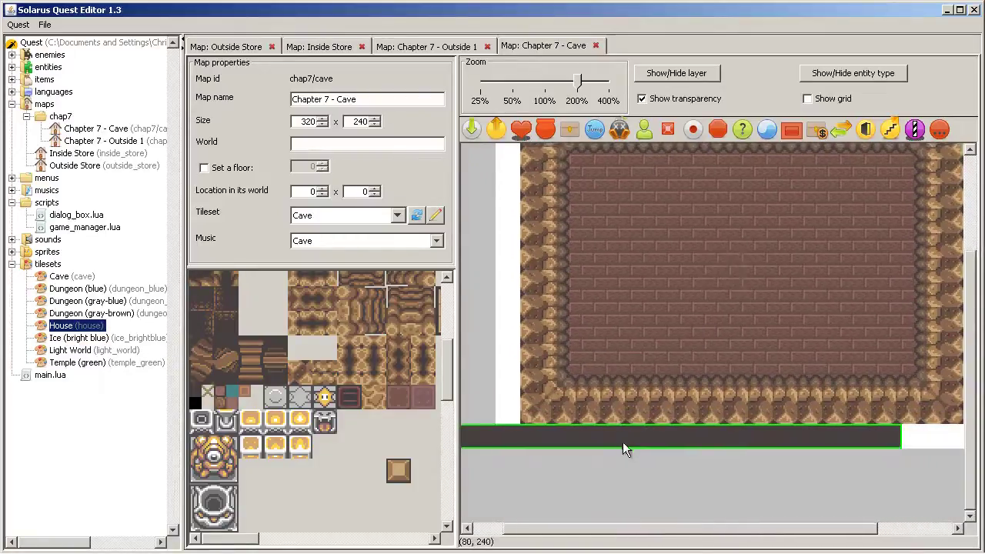
drag(623, 442, 710, 438)
- Add more dark strips to cover the remaining top and side margins
scroll(629, 298, up, 5)
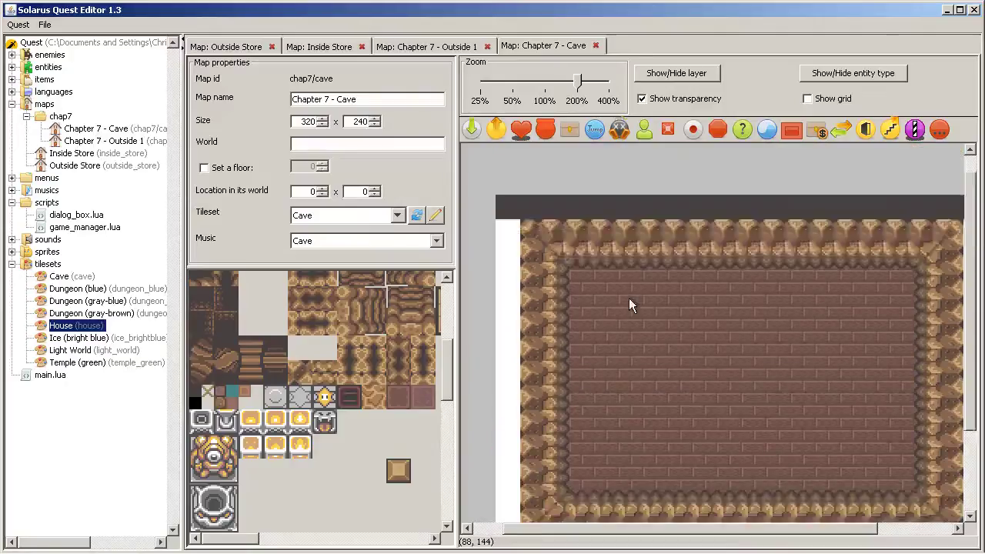
key(ctrl+z)
drag(554, 248, 749, 260)
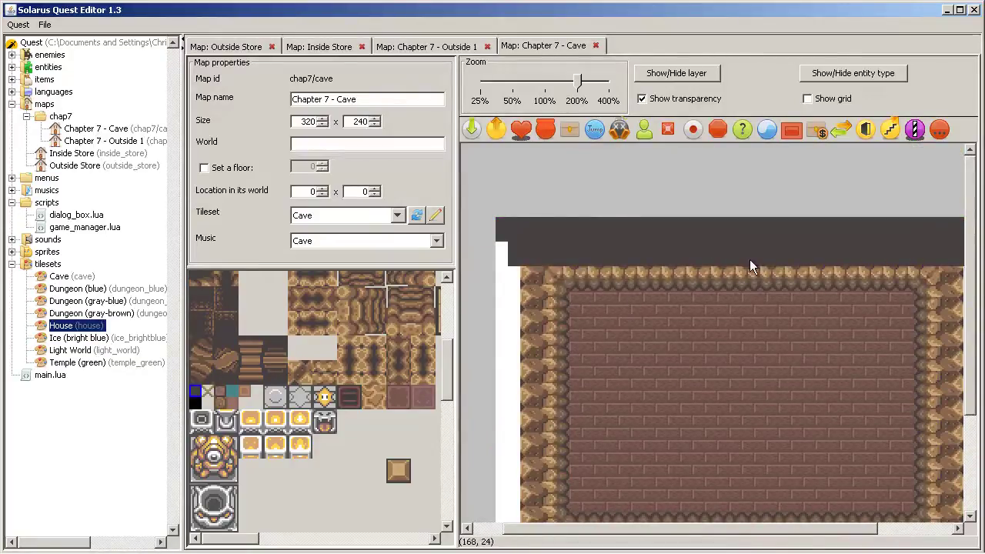
key(r)
scroll(517, 478, down, 3)
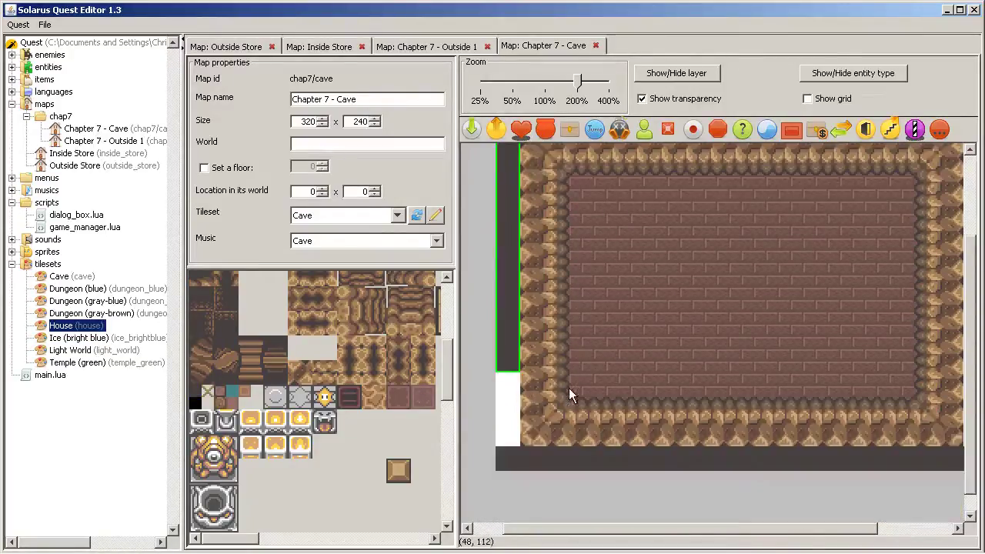
drag(517, 444, 894, 325)
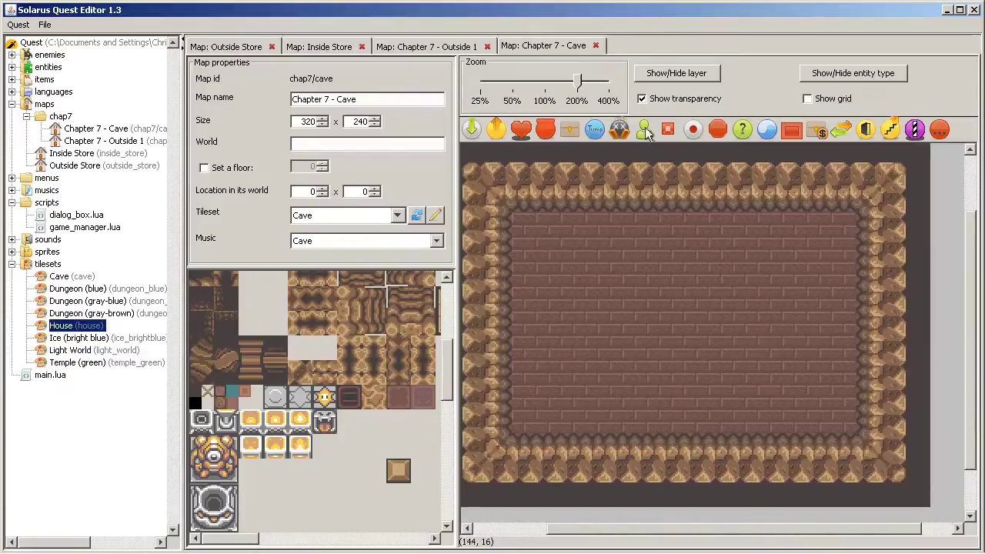
- Delete the red brick floor and paint a brown stone floor tile across the entire cave interior
click(642, 419)
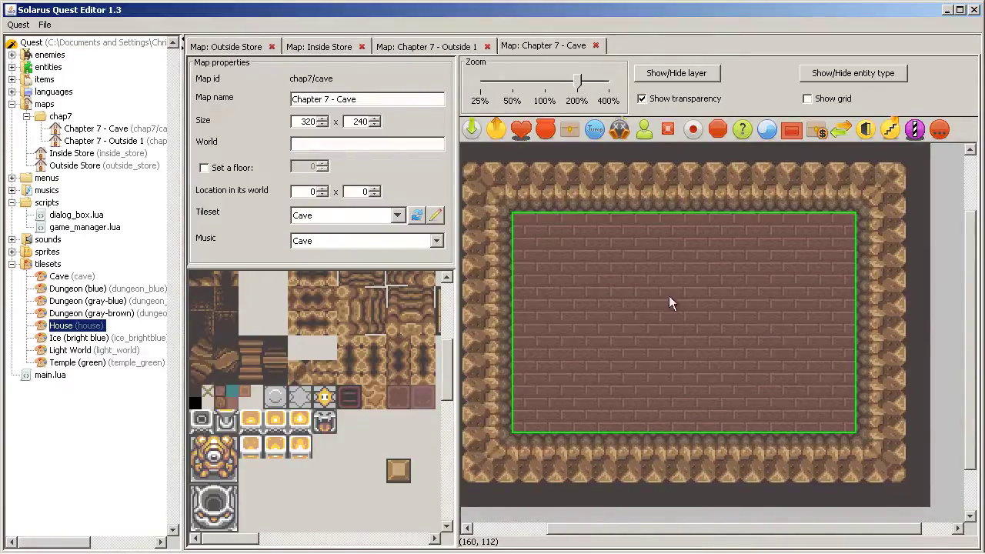
key(Delete)
scroll(377, 379, up, 3)
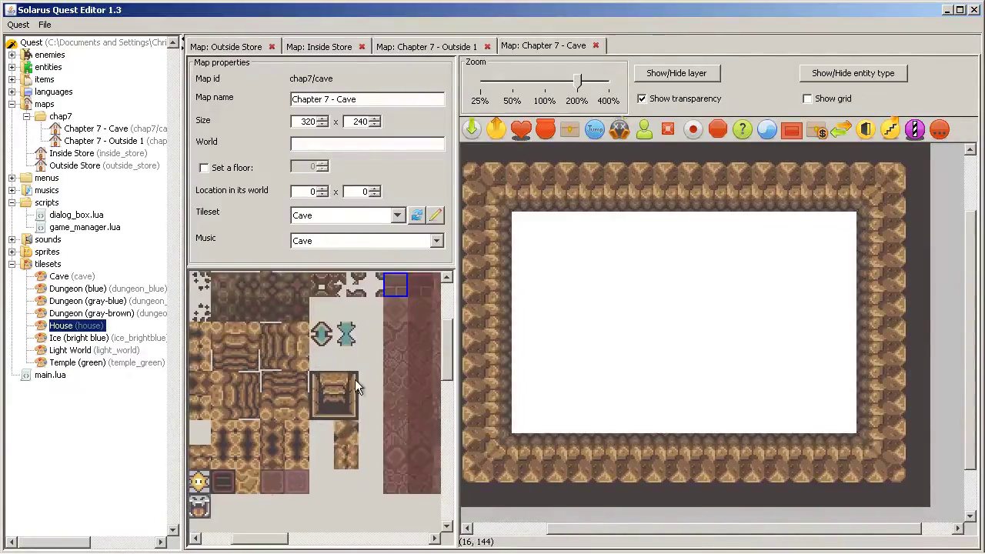
scroll(392, 343, right, 3)
scroll(371, 350, right, 3)
scroll(371, 350, up, 1)
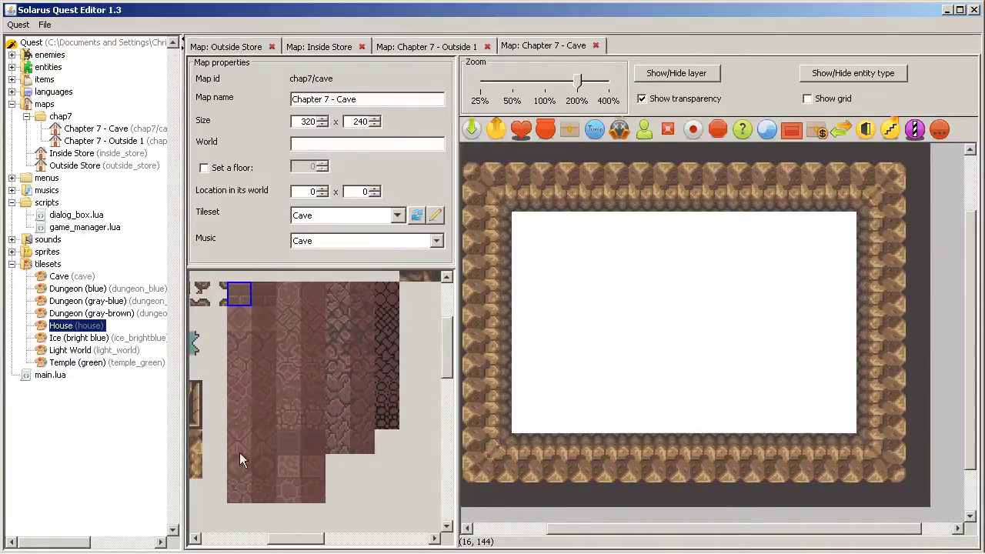
click(287, 400)
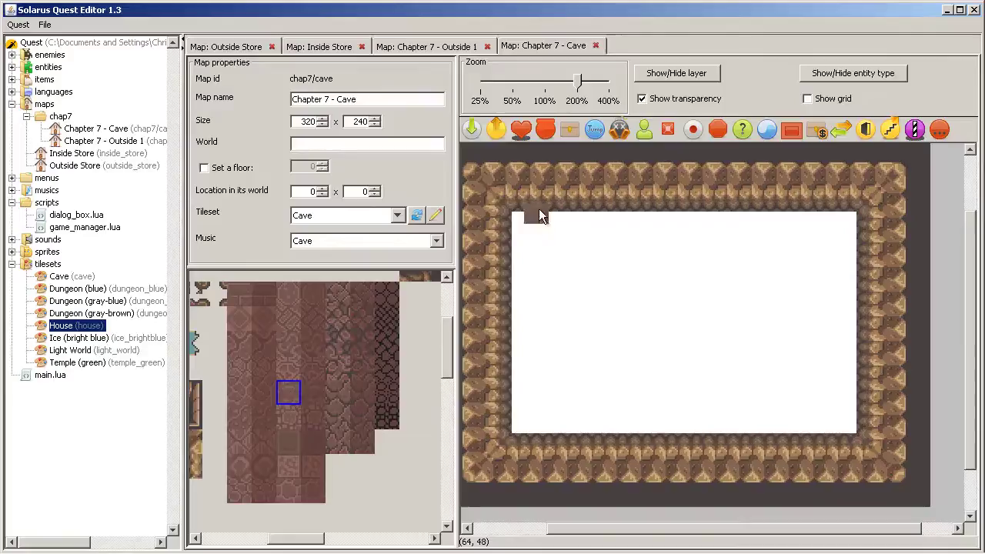
drag(515, 215, 883, 377)
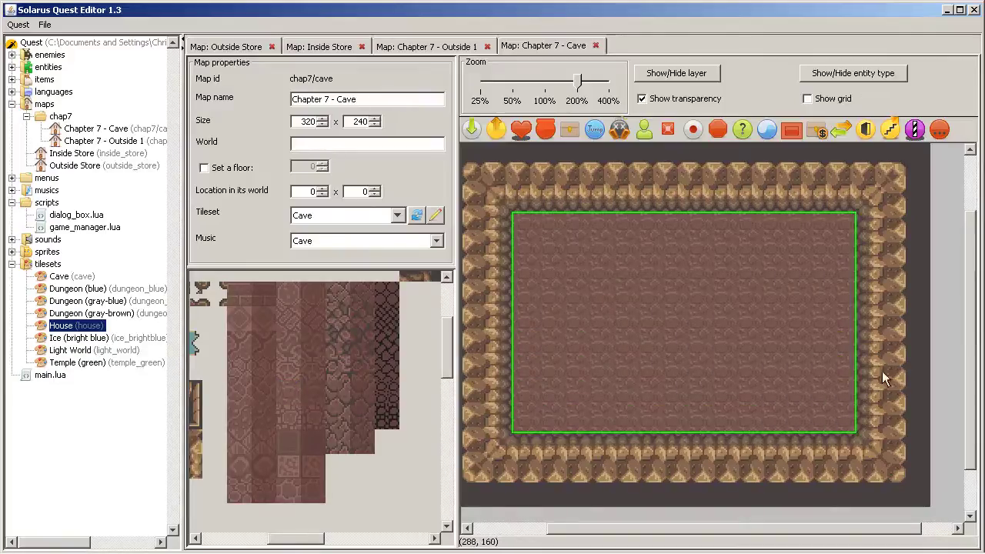
click(938, 323)
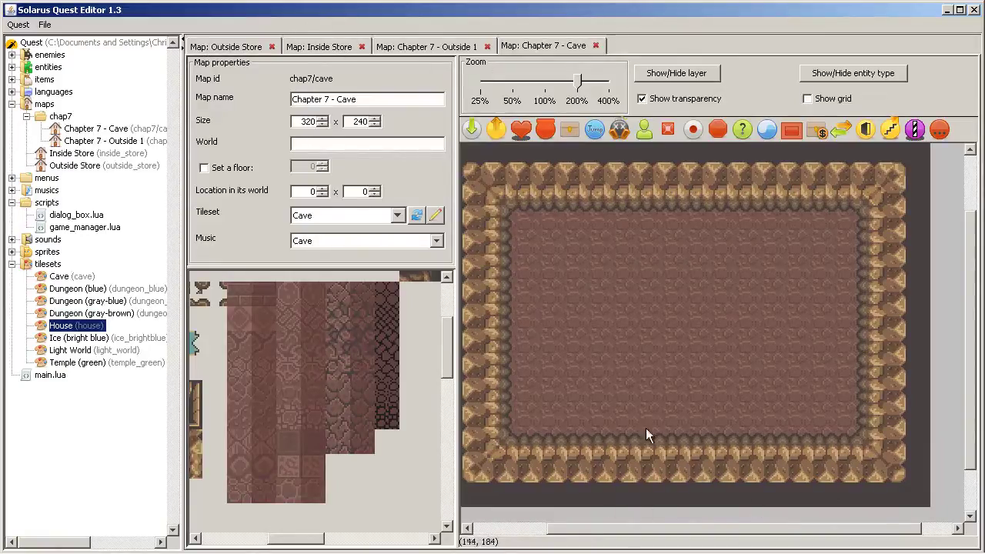
- Browse the Outside Store and Inside Store maps, selecting a region of Inside Store tiles
click(230, 47)
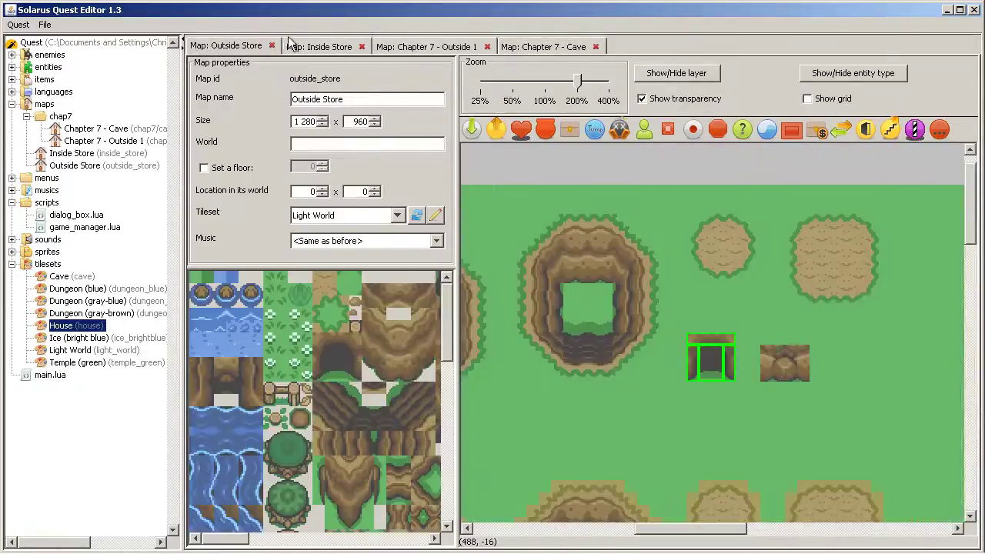
click(318, 47)
scroll(782, 233, right, 5)
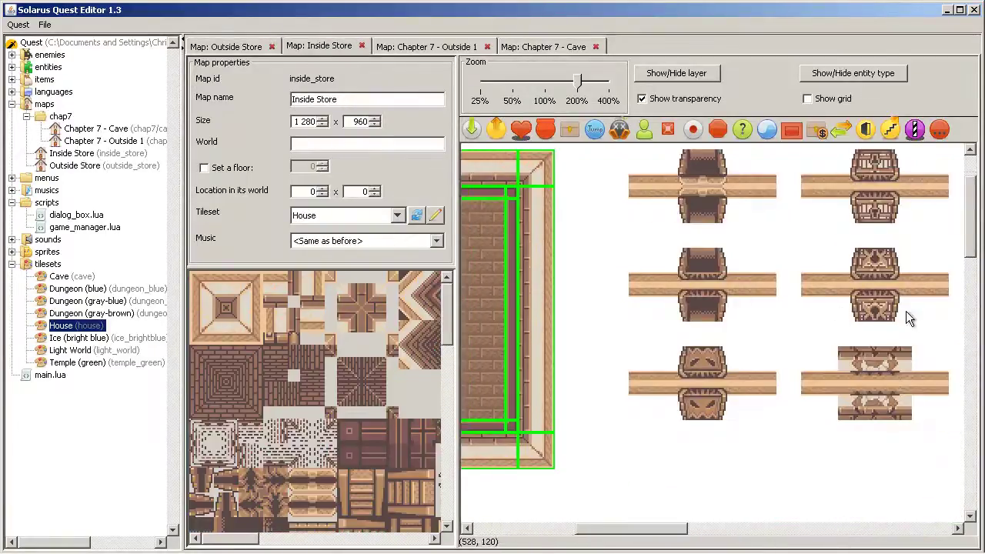
scroll(706, 466, right, 5)
scroll(542, 160, down, 5)
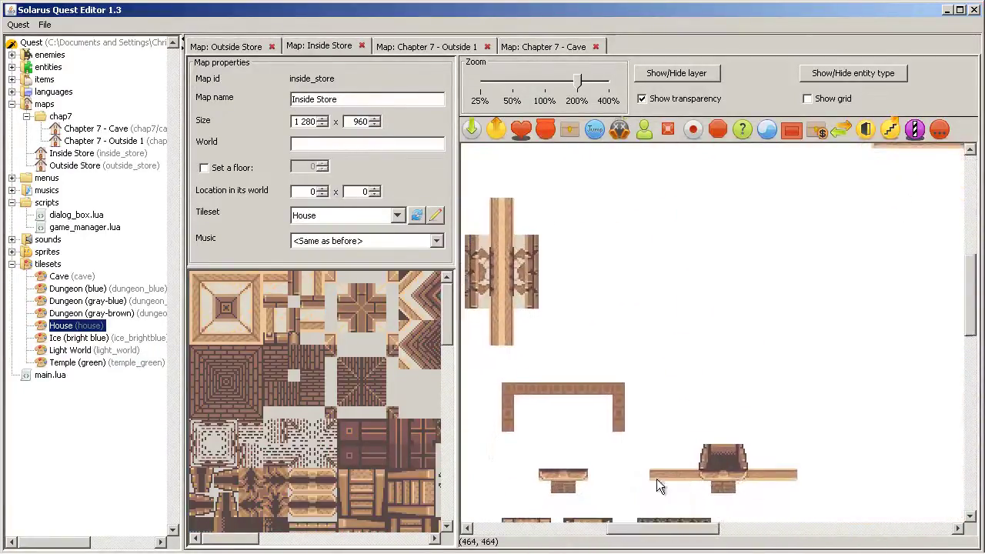
scroll(693, 291, down, 5)
scroll(731, 323, up, 10)
scroll(692, 267, left, 5)
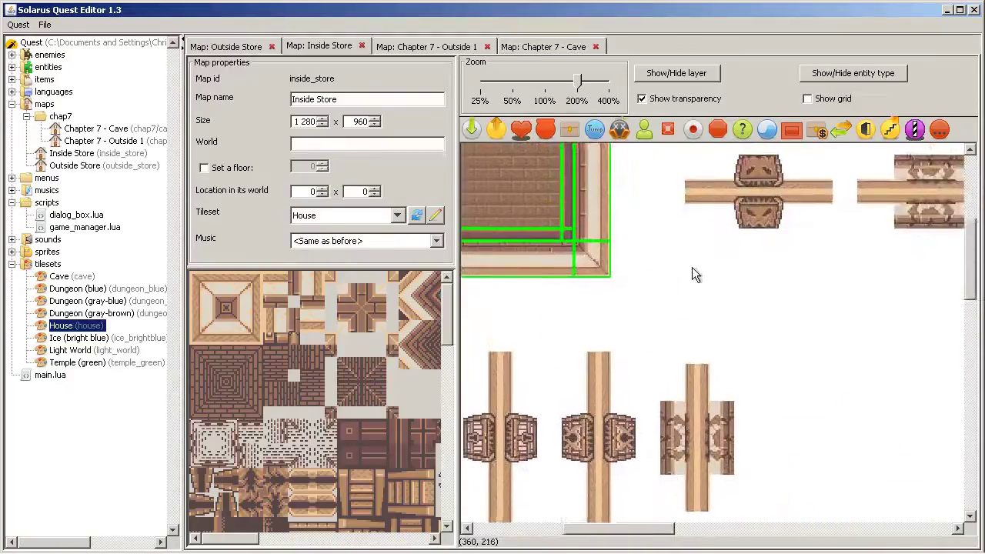
scroll(691, 267, up, 5)
scroll(692, 267, right, 2)
drag(560, 172, 756, 268)
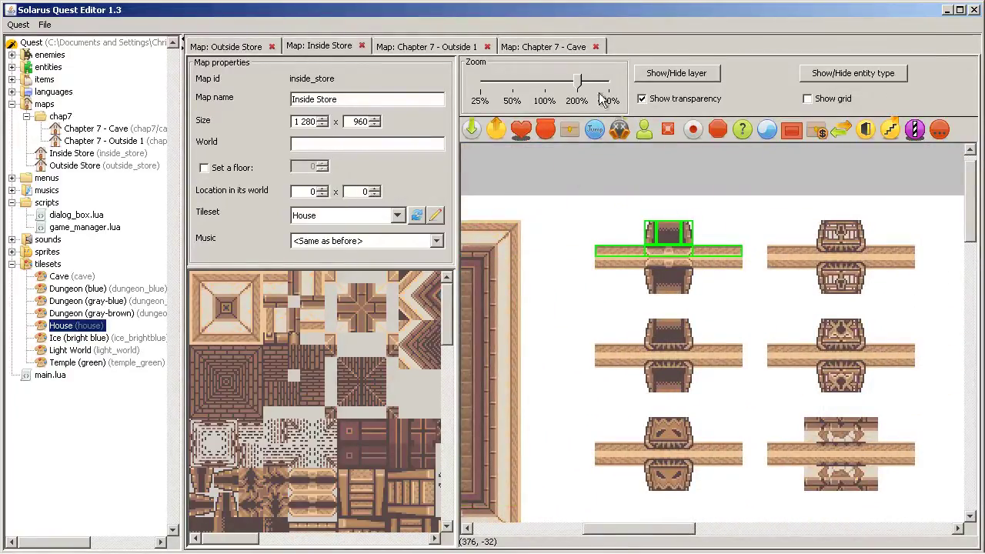
- On the cave map, remove the bottom wall tiles, then undo the removal
click(560, 48)
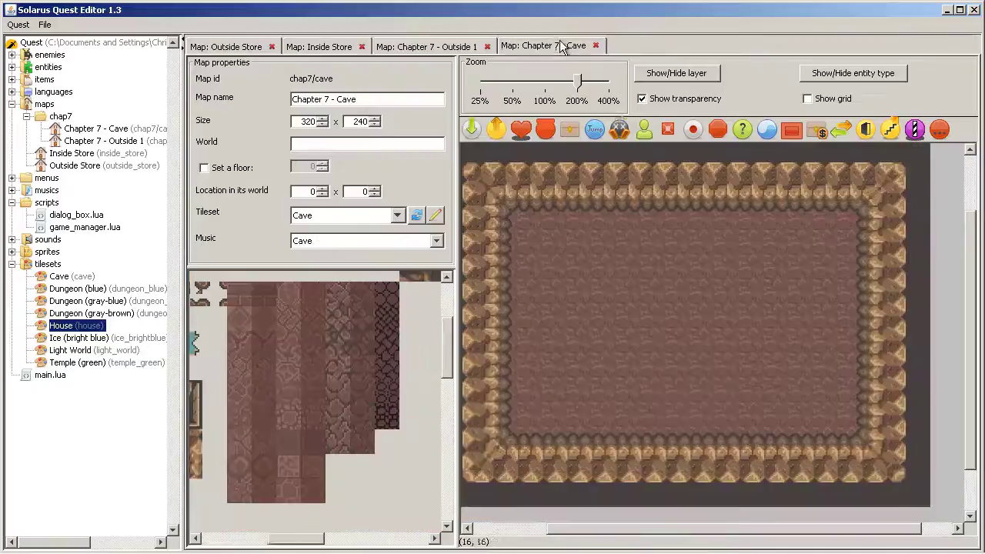
click(685, 456)
key(Delete)
click(799, 309)
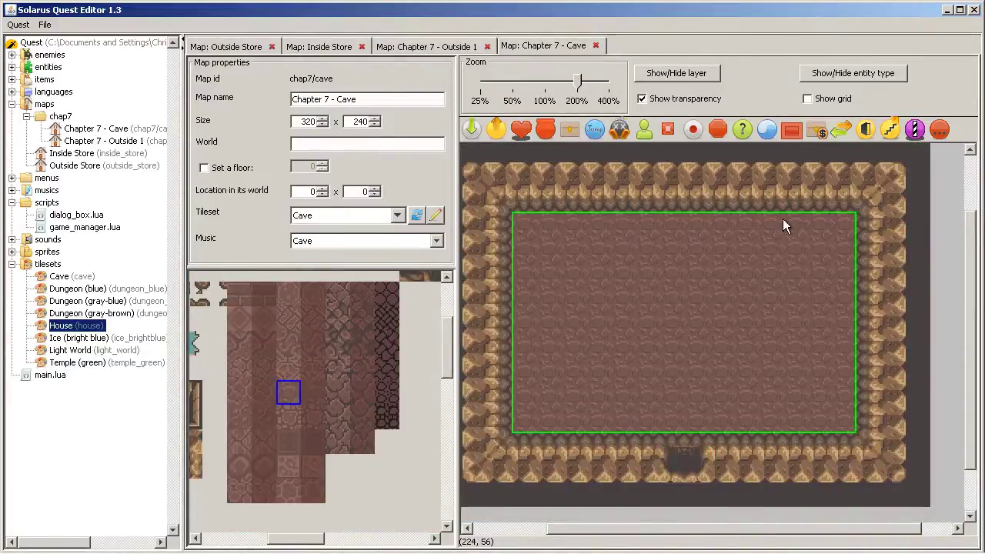
key(ctrl+z)
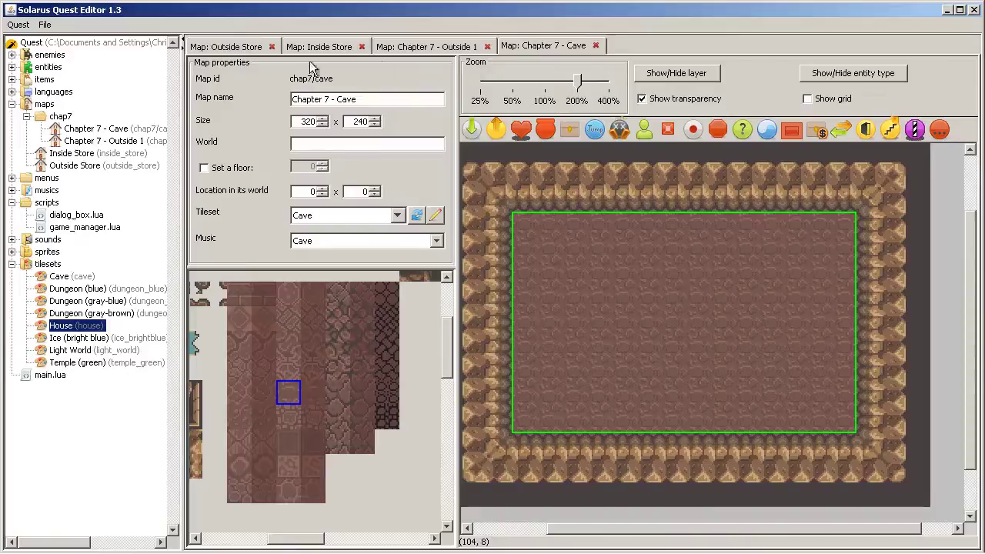
- Go back to the Inside Store map by way of the Outside Store map
click(226, 47)
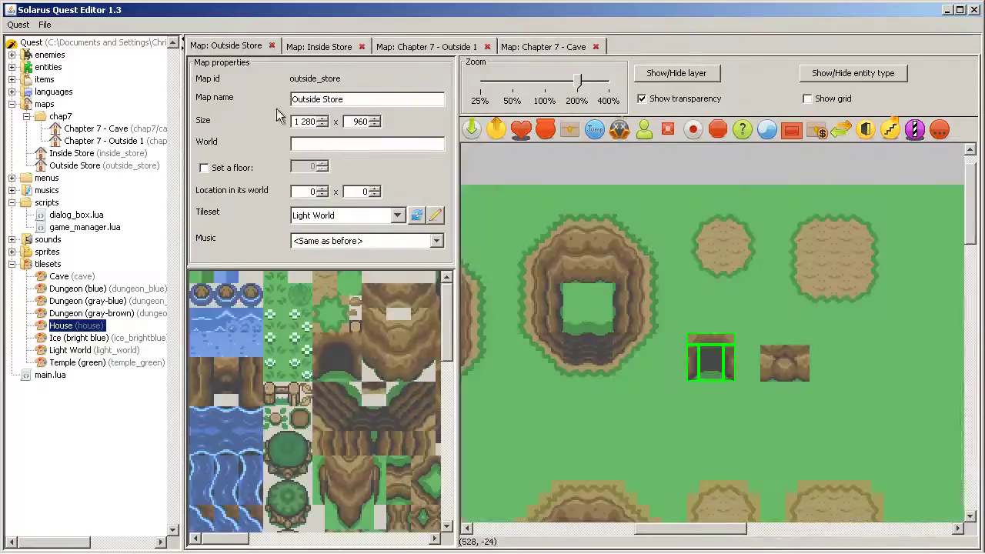
click(312, 47)
scroll(677, 384, down, 5)
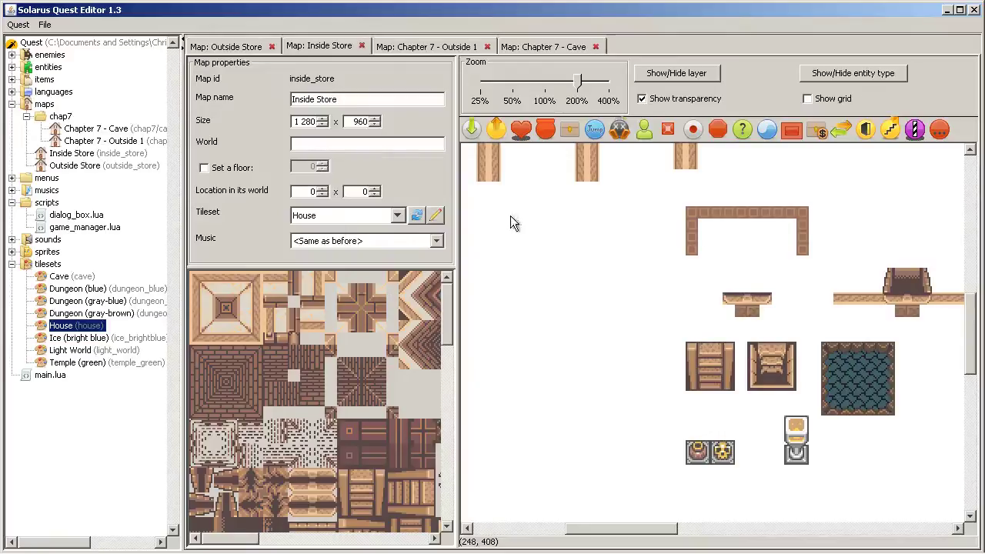
- Give the Inside Store map the Dungeon (blue) tileset
click(377, 216)
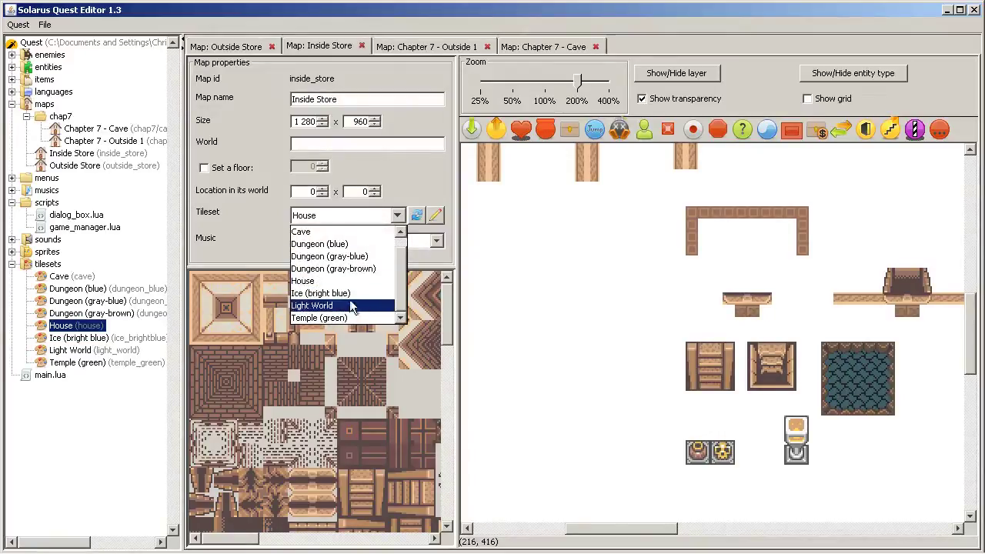
scroll(349, 302, up, 1)
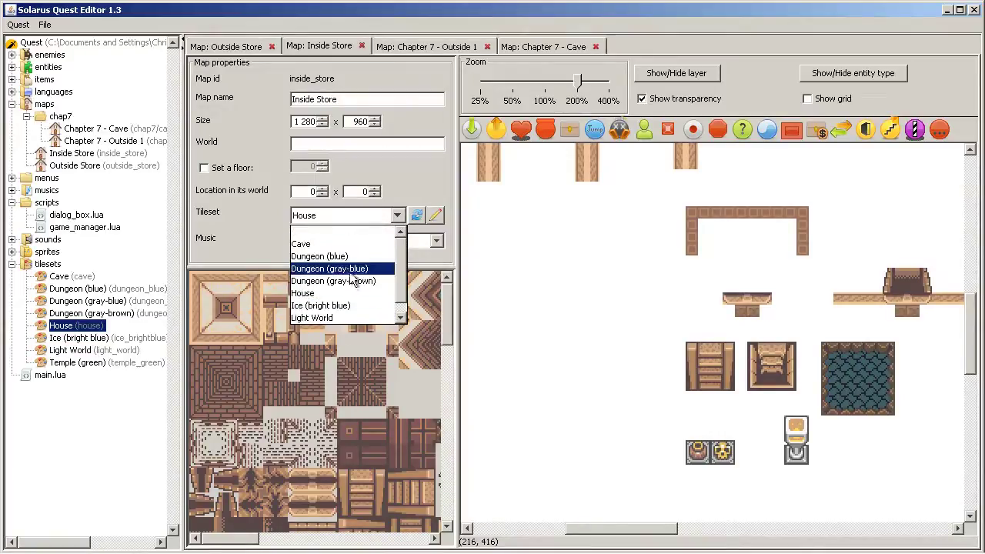
click(364, 256)
click(635, 165)
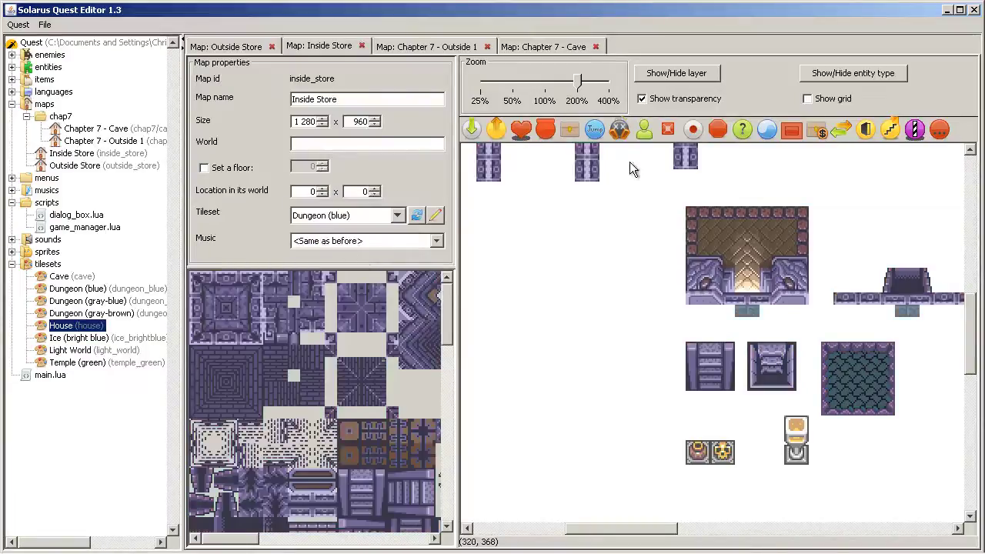
- Select the full block of dungeon doorway tiles to reuse in the cave
scroll(567, 305, up, 1)
scroll(567, 306, down, 5)
scroll(492, 263, up, 5)
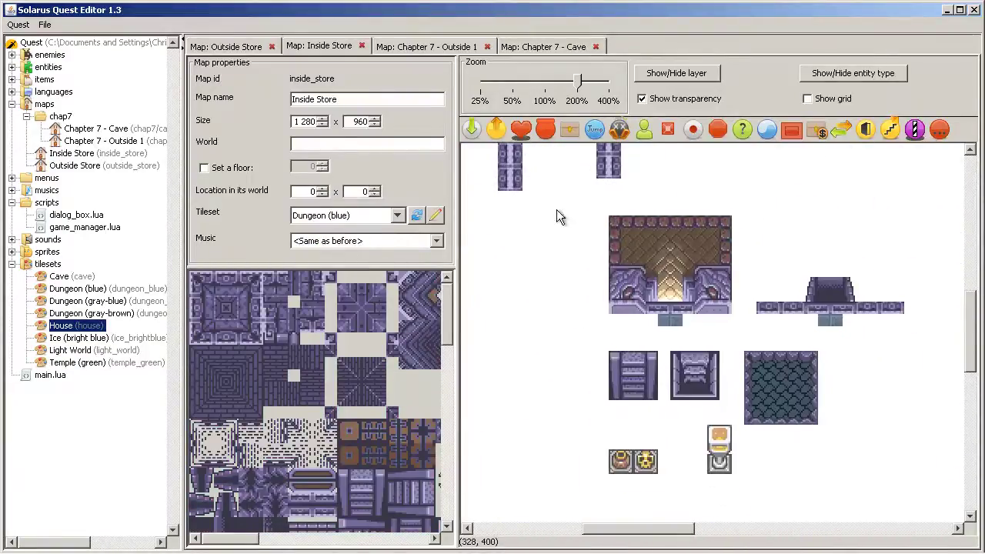
drag(570, 207, 752, 340)
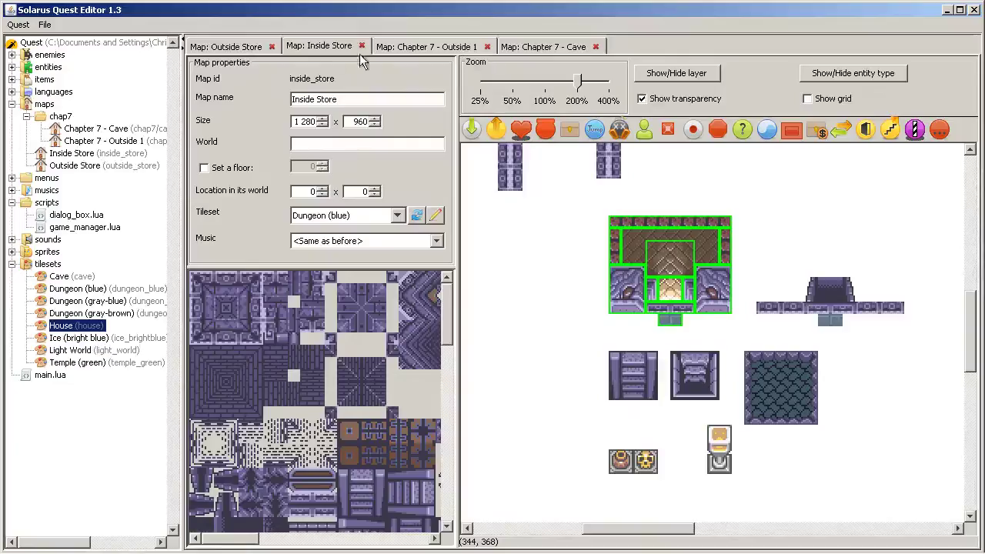
click(552, 47)
- Paste the doorway into the middle of the cave's bottom wall and save the cave map
key(ctrl+v)
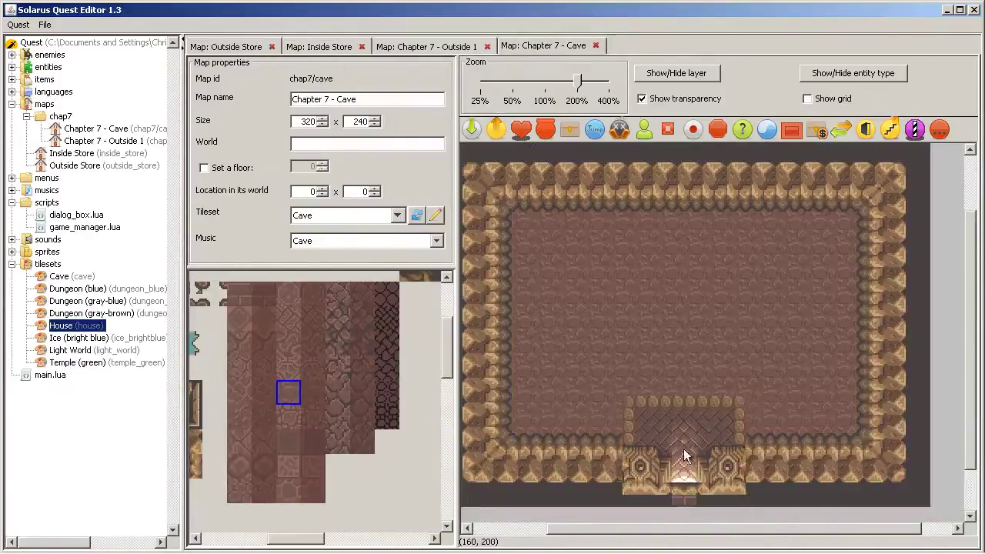
click(681, 433)
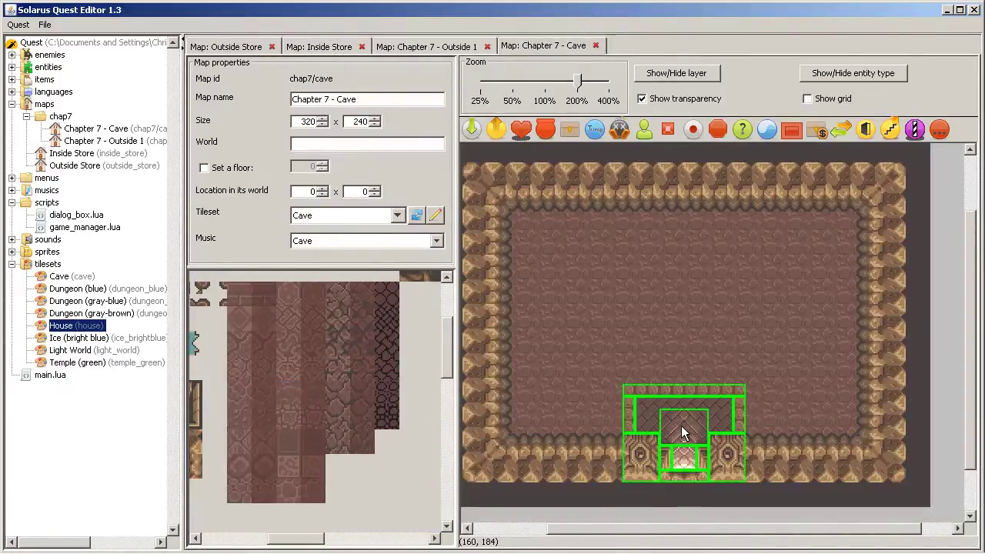
click(948, 426)
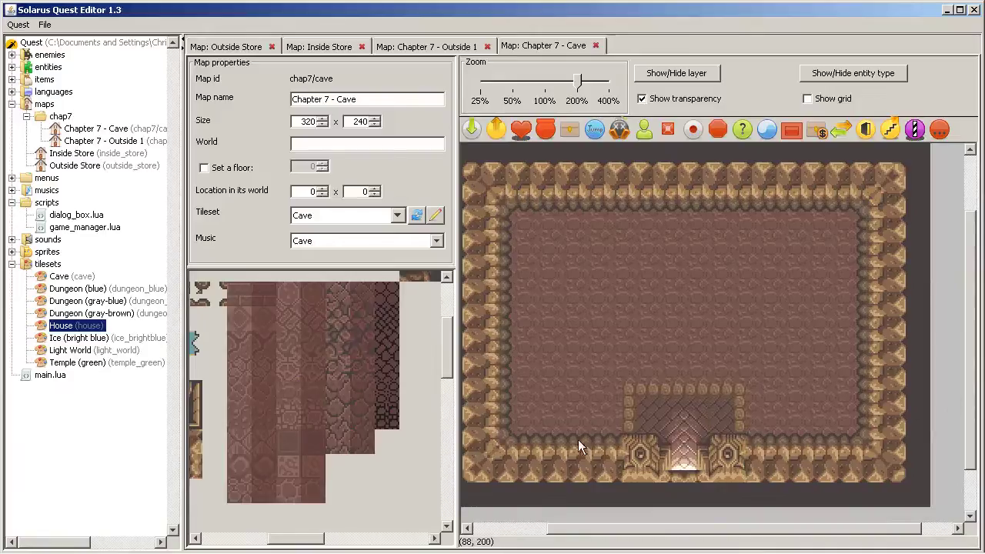
scroll(917, 346, down, 2)
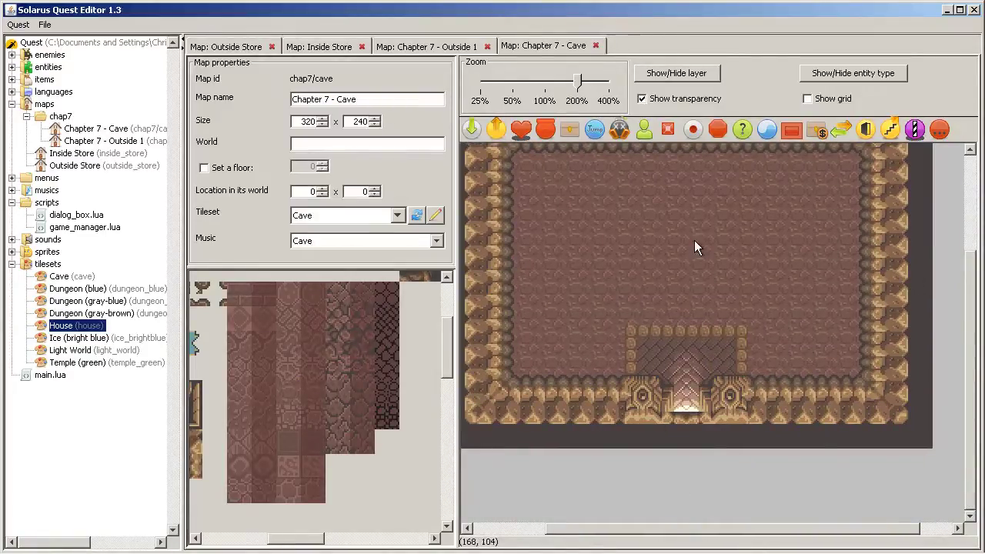
scroll(720, 253, up, 2)
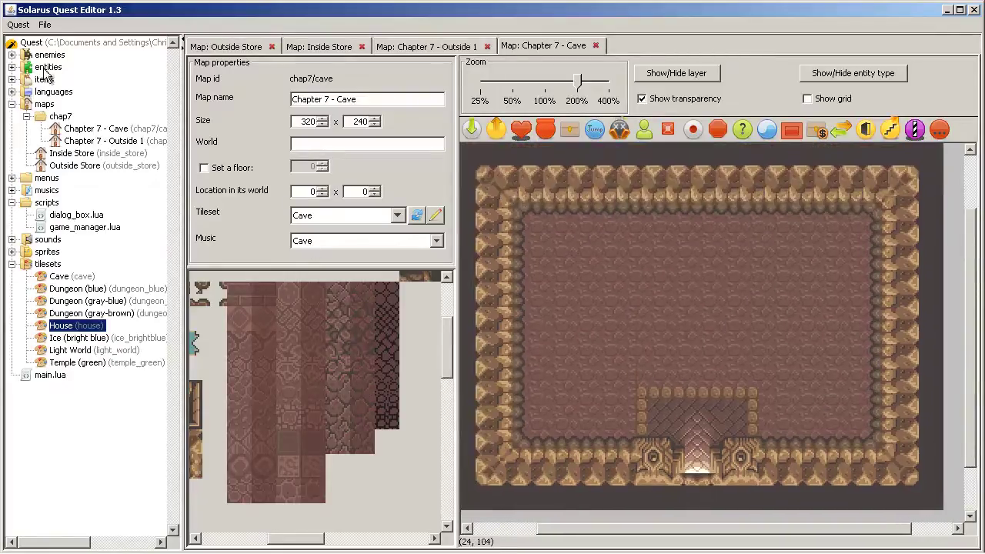
click(44, 24)
click(61, 86)
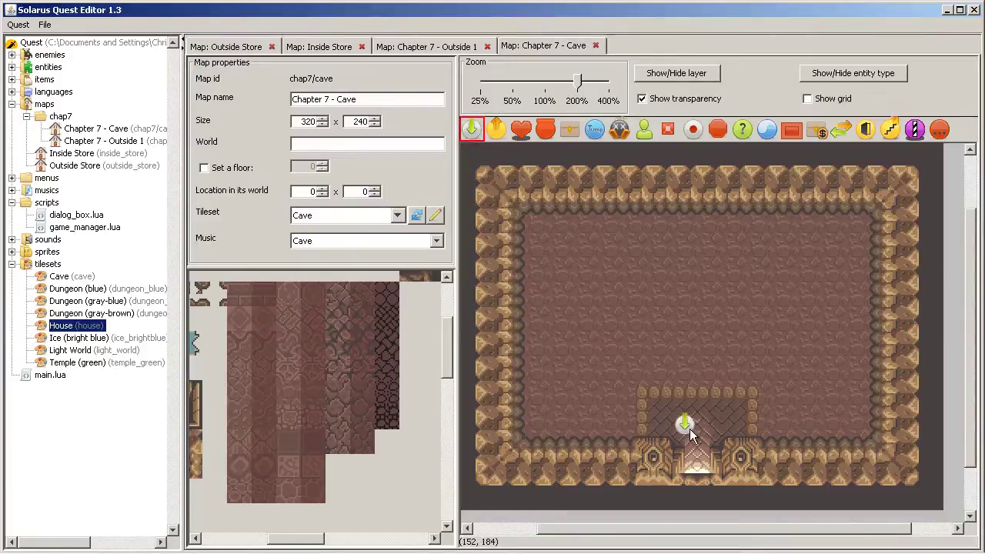
- Place a destination point in the cave's bottom entrance and set its direction to Up
click(696, 460)
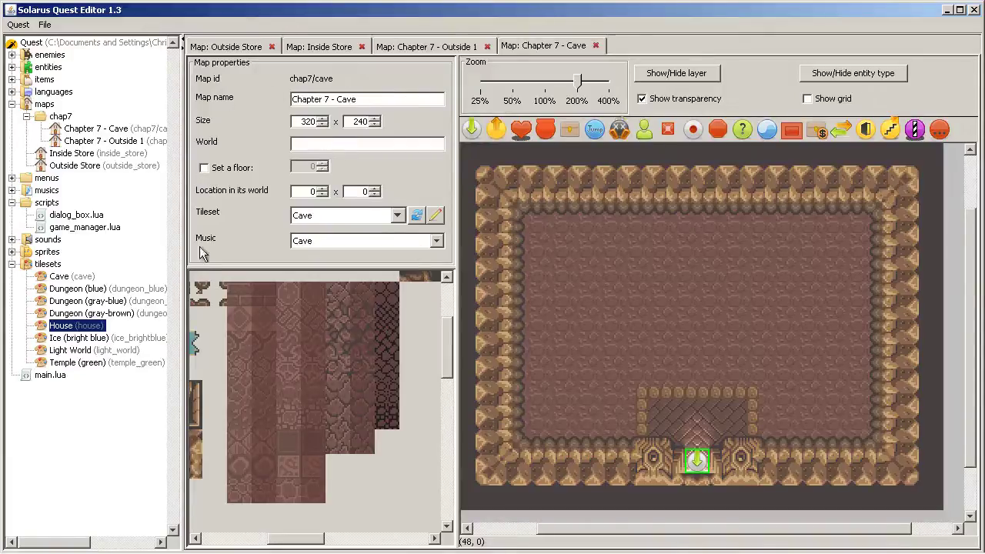
right_click(698, 466)
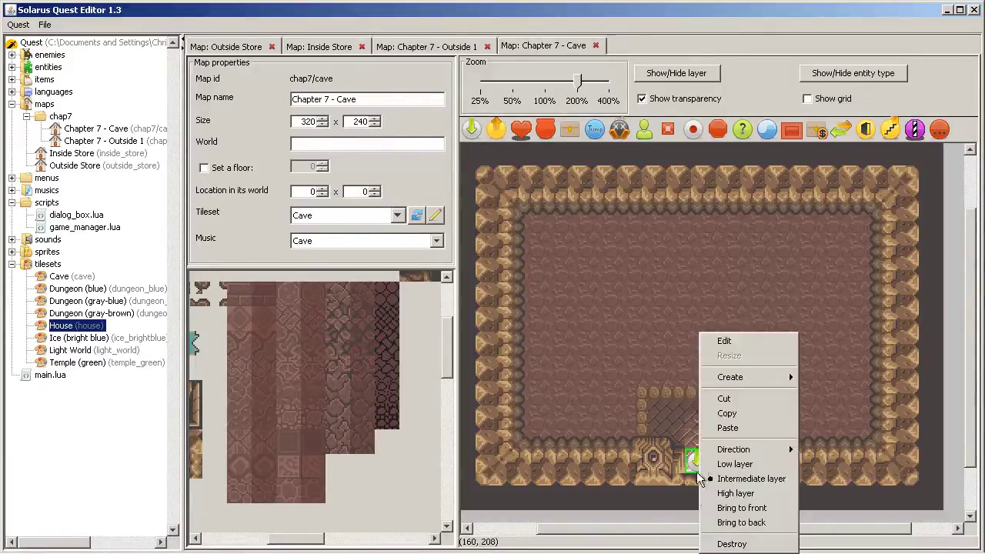
click(657, 505)
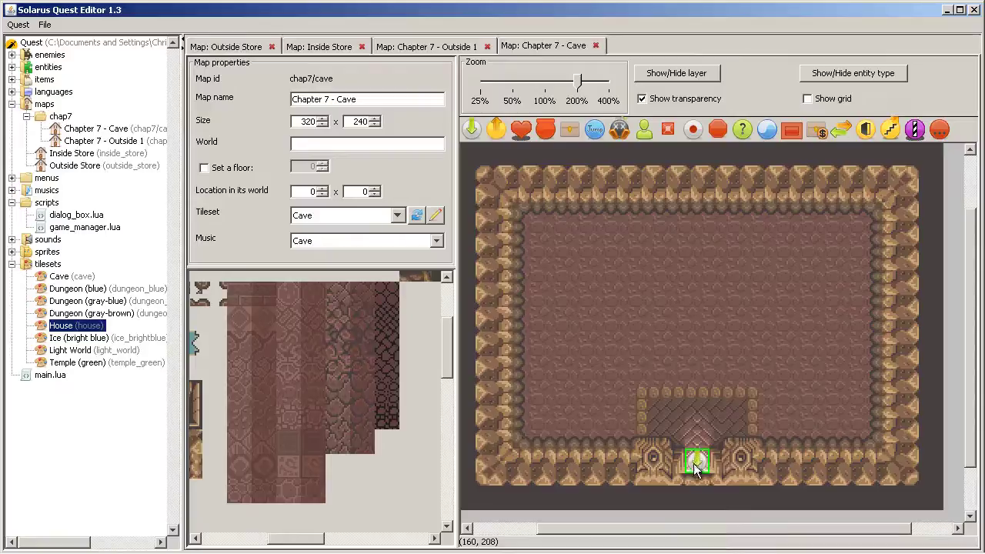
right_click(695, 471)
mouse_move(762, 450)
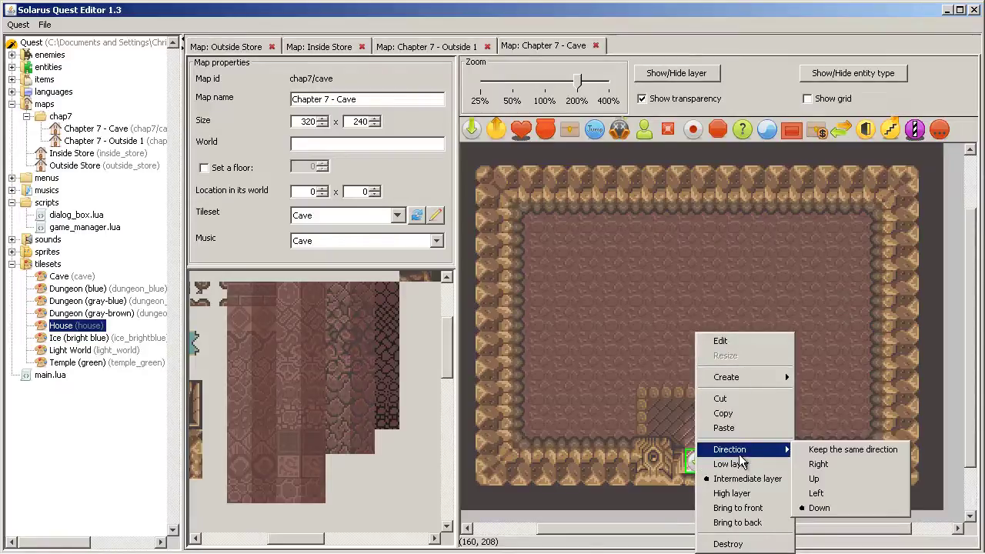
click(854, 479)
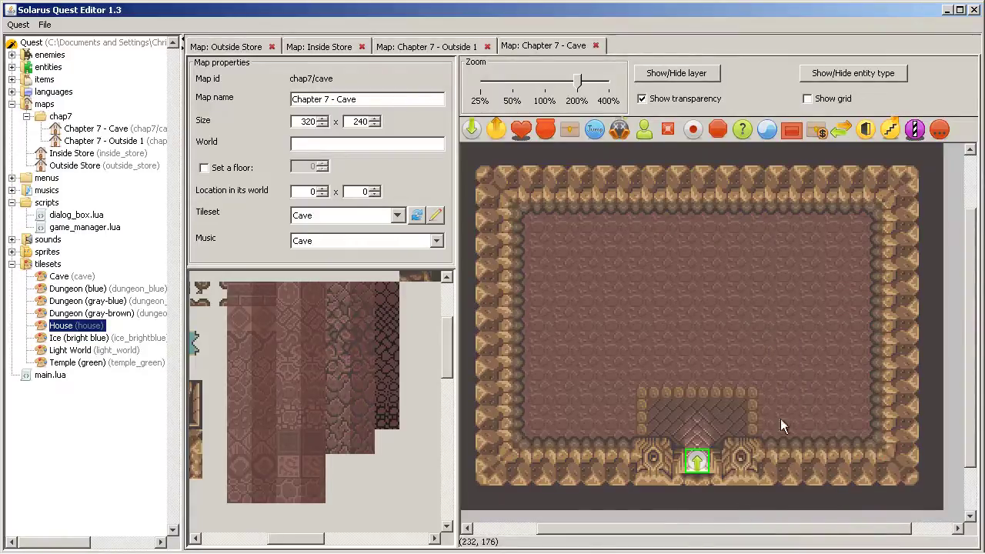
double_click(697, 462)
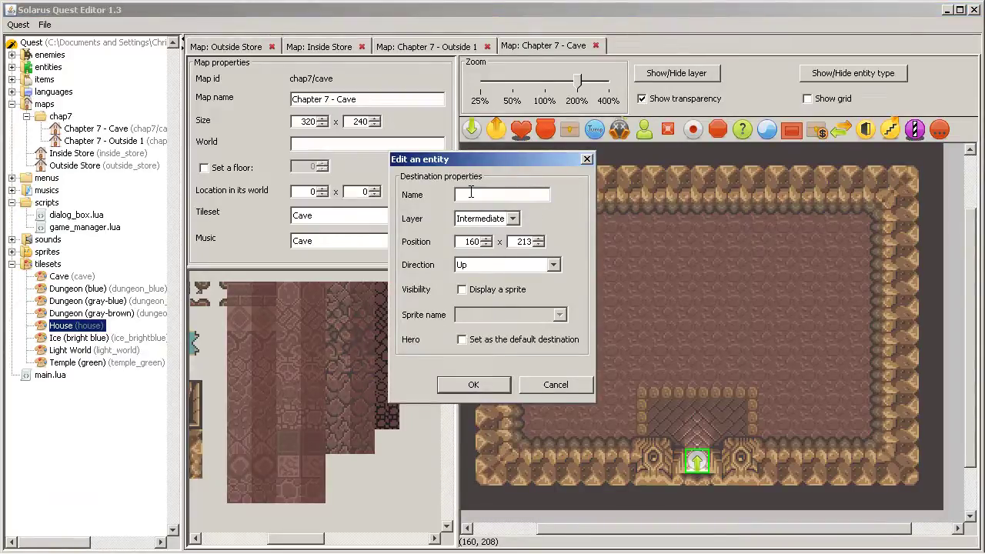
drag(584, 157, 354, 143)
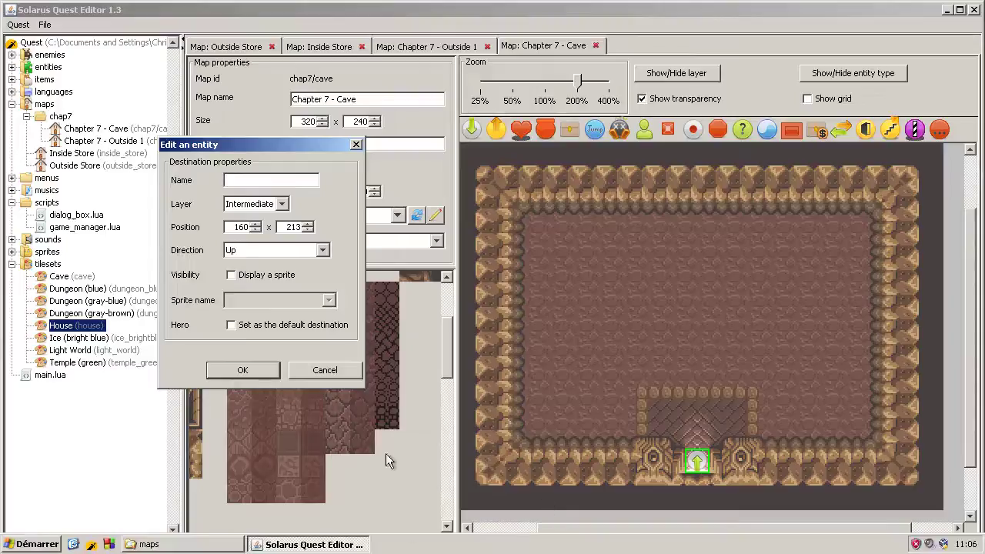
click(325, 370)
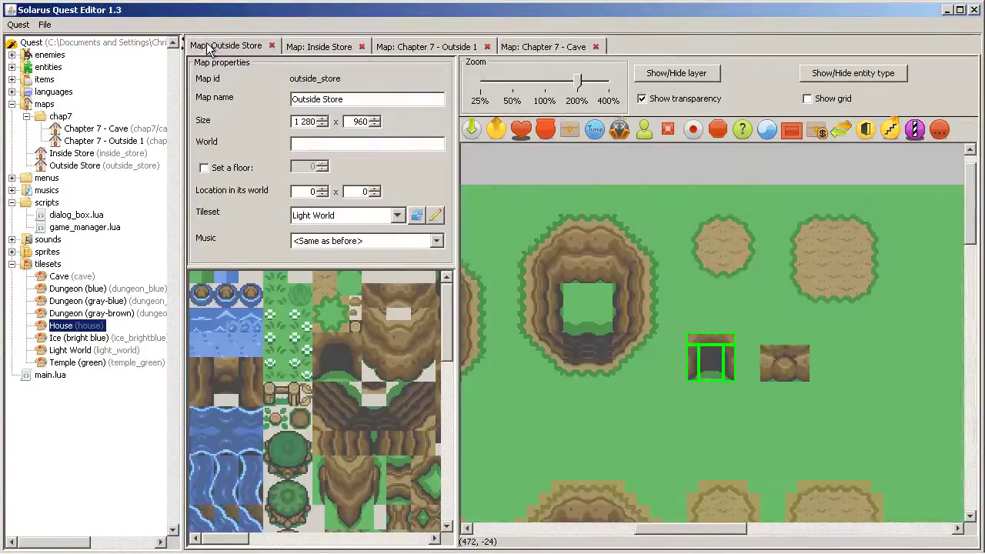
- Inspect the Outside 1 orange teletransporter's destination point (test_destination), cancel, and return to the Cave map
click(208, 47)
click(416, 46)
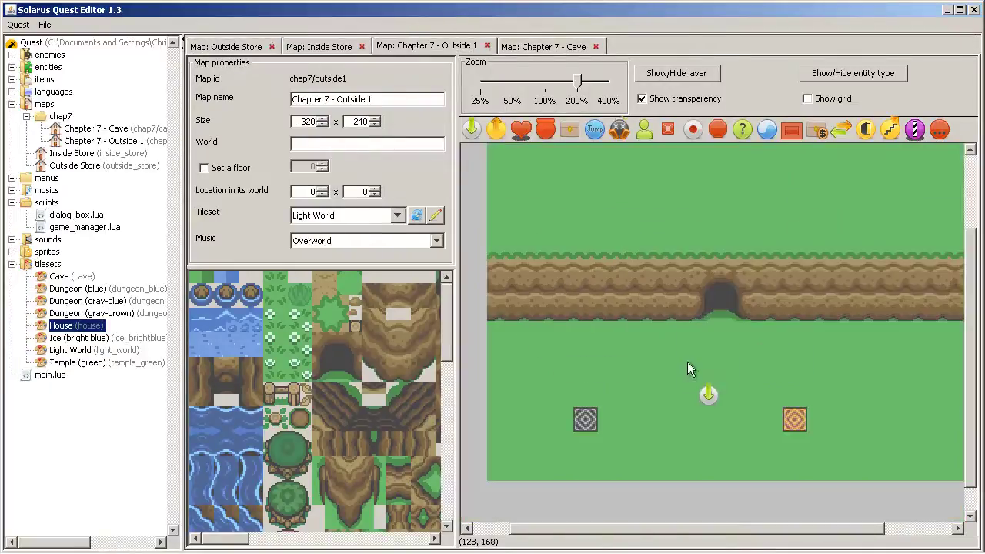
double_click(785, 418)
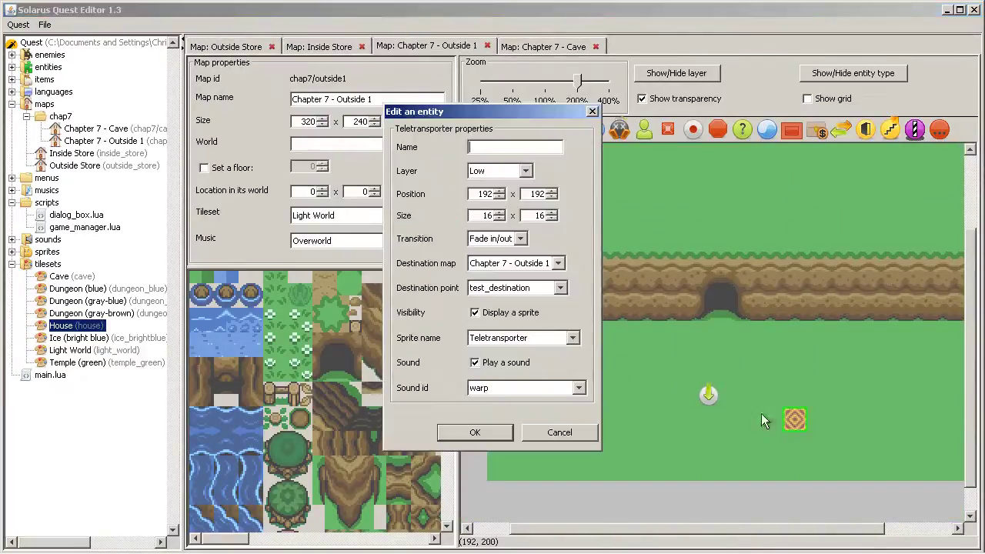
click(547, 289)
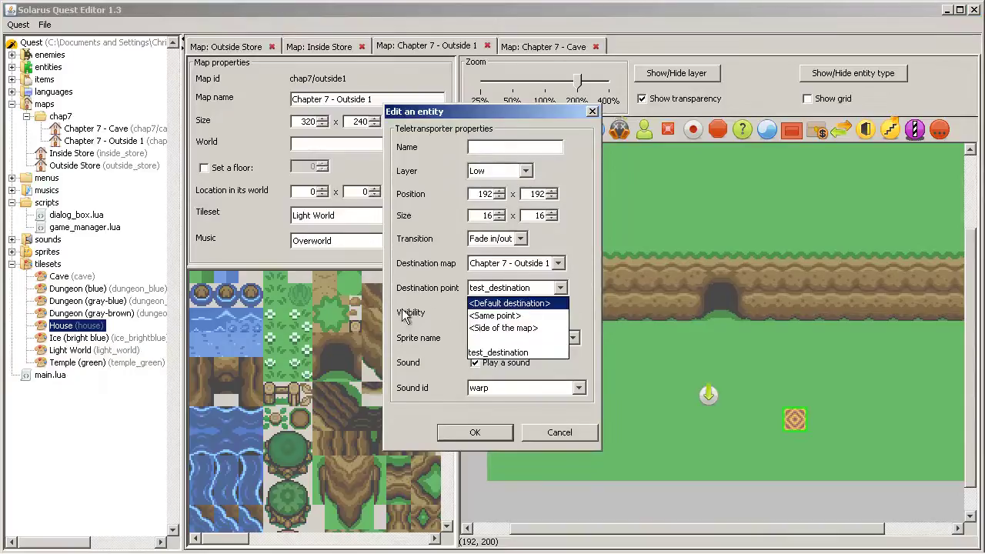
click(553, 452)
click(573, 436)
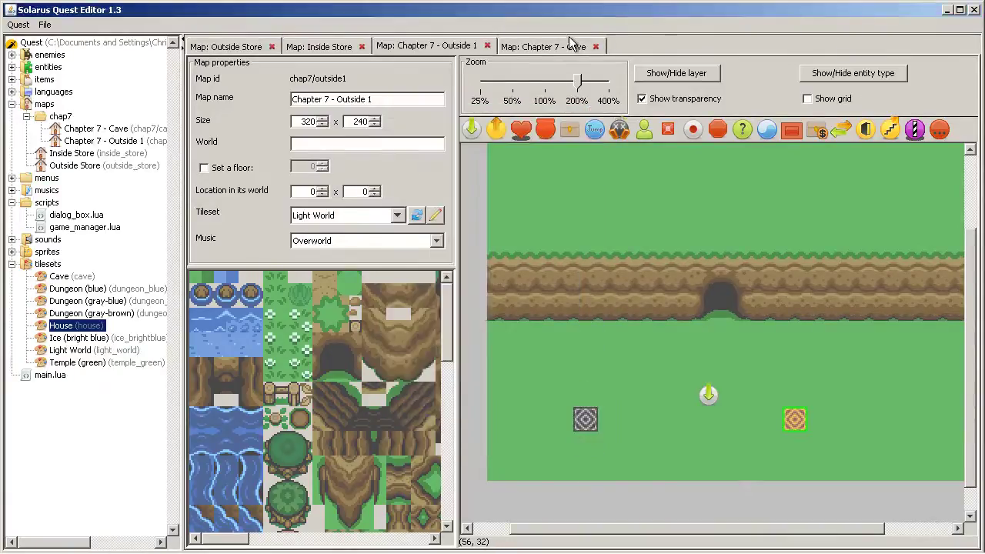
click(574, 45)
click(765, 390)
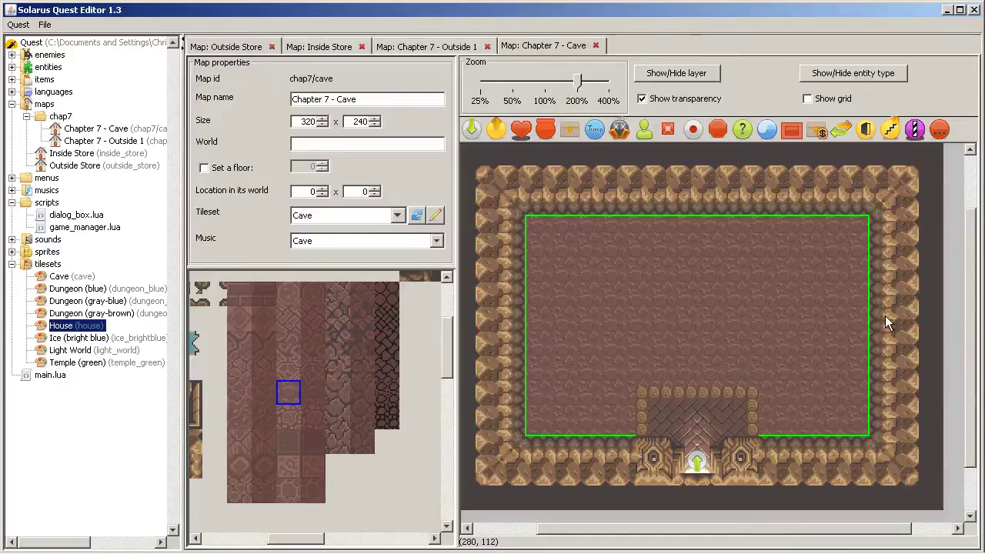
- Name the entrance destination point from_outside and confirm
click(687, 452)
double_click(687, 452)
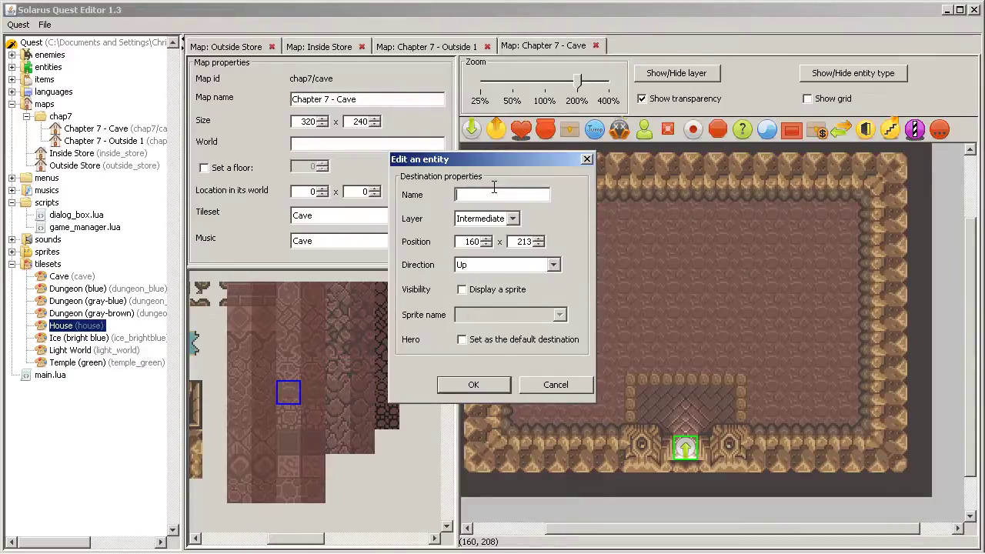
text(from_outside)
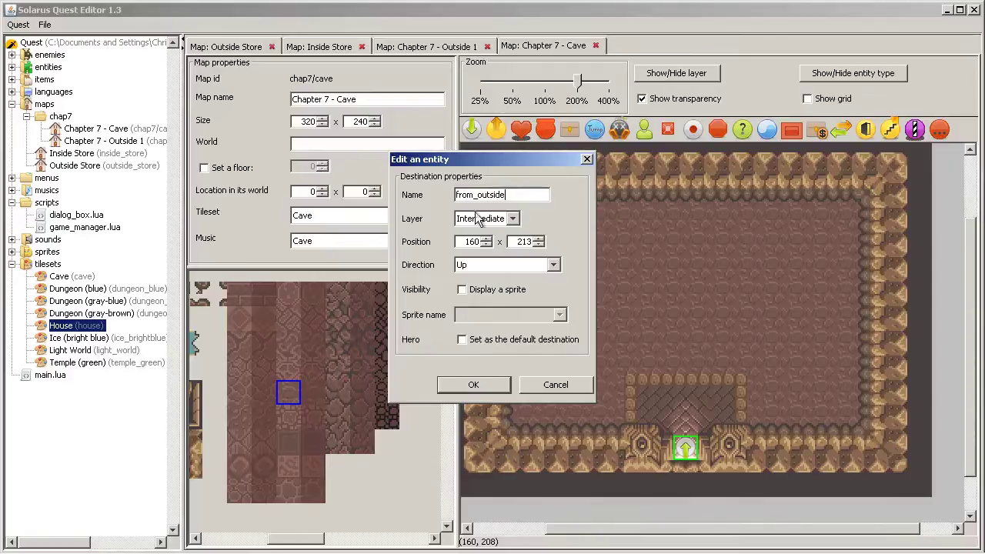
double_click(505, 194)
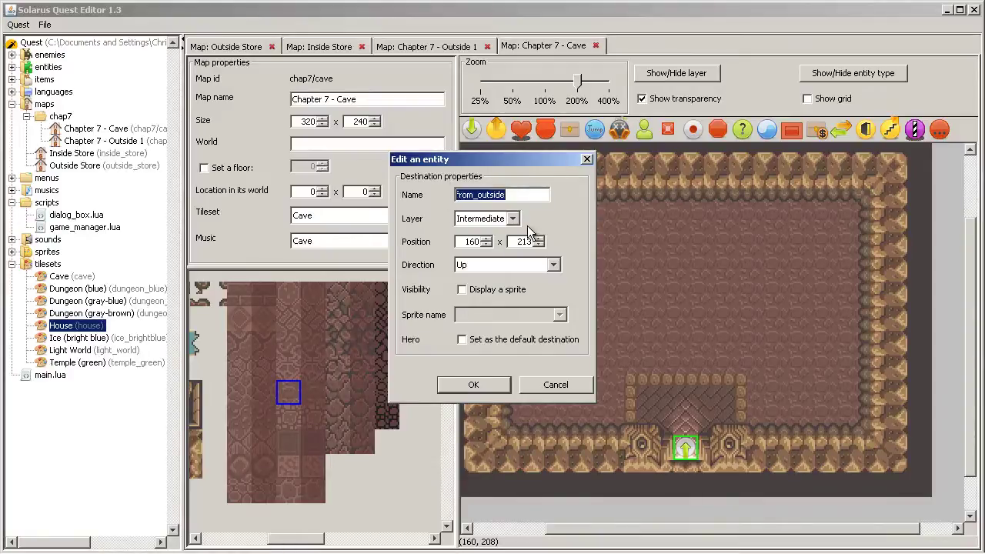
click(523, 197)
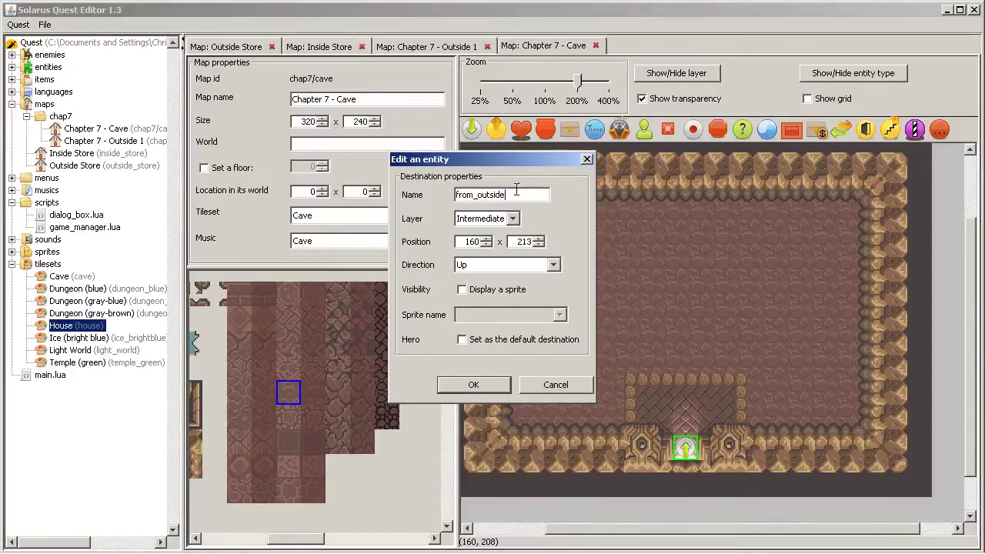
click(474, 385)
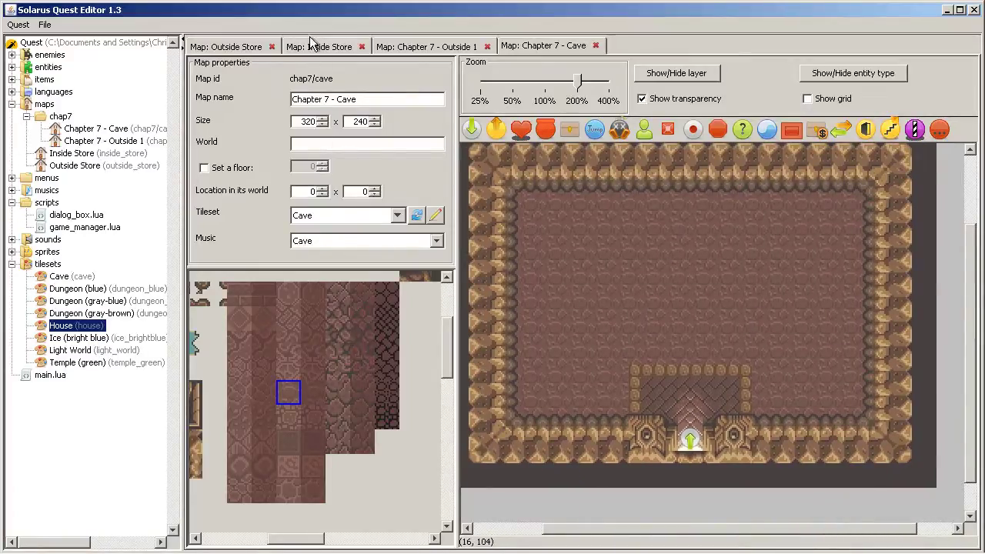
- Add an Outside 1 cave-mouth teletransporter to Chapter 7 - Cave's from_outside point, then save
click(421, 49)
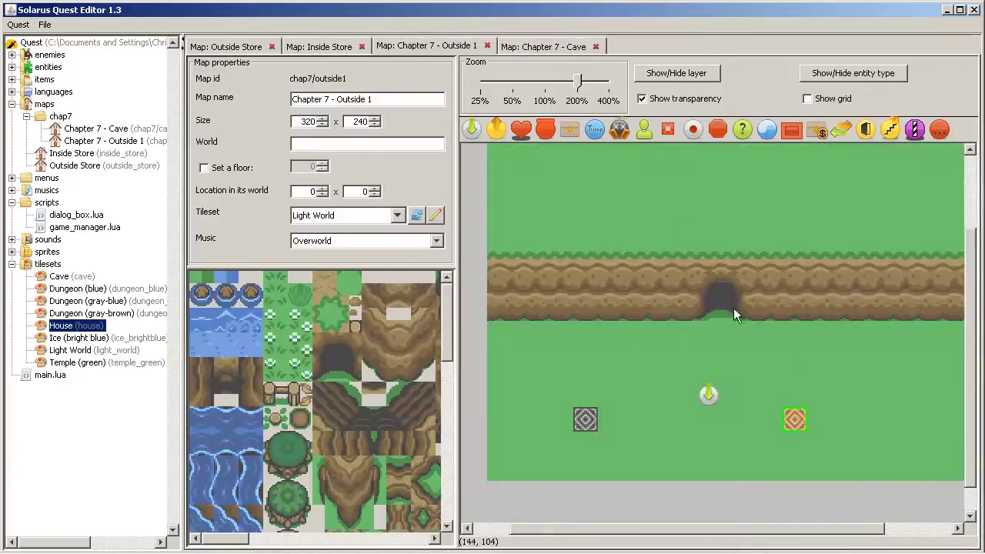
click(496, 129)
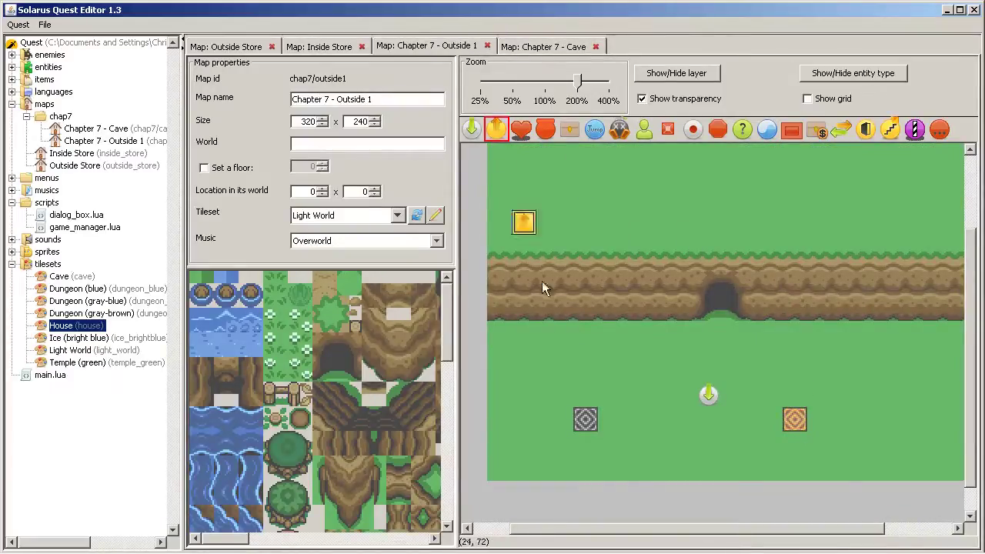
click(726, 315)
double_click(722, 306)
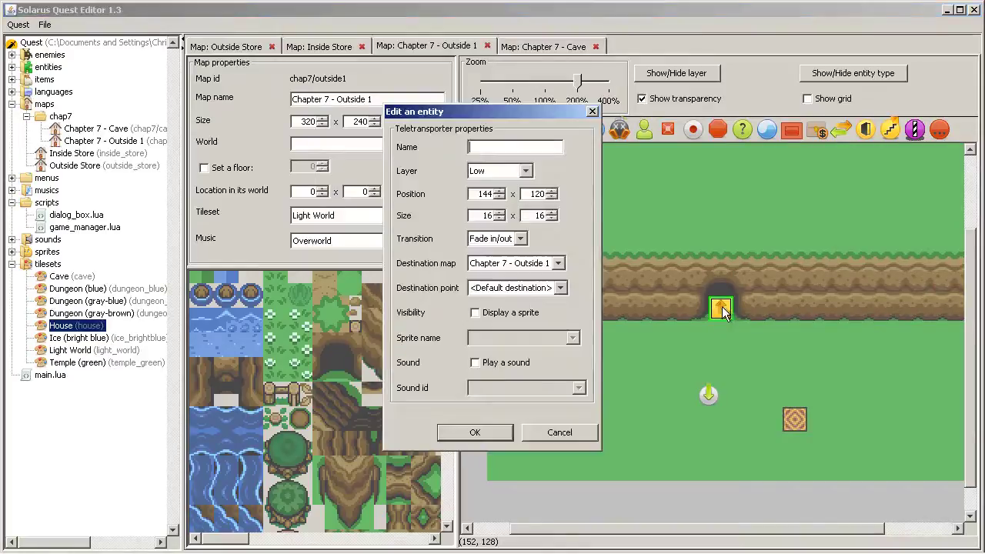
click(515, 263)
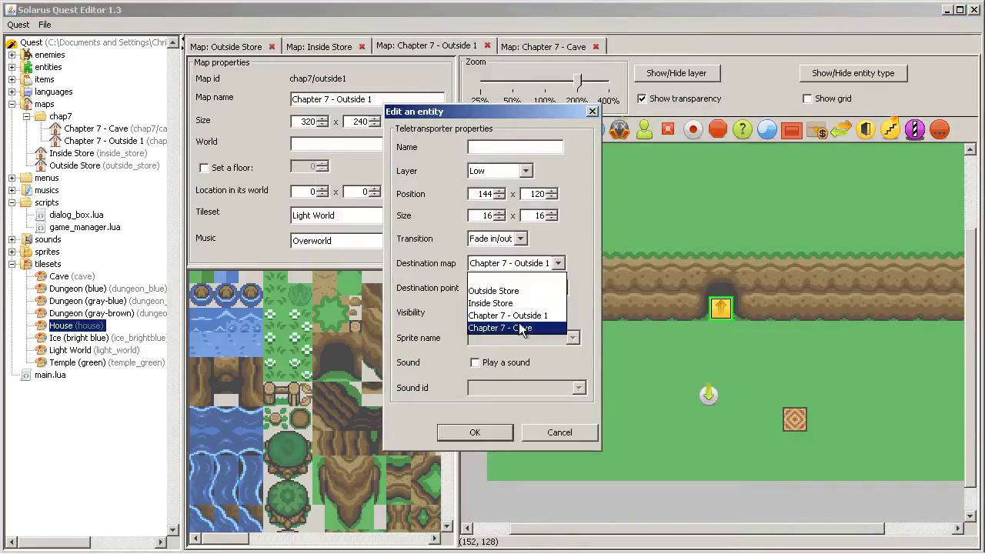
click(523, 328)
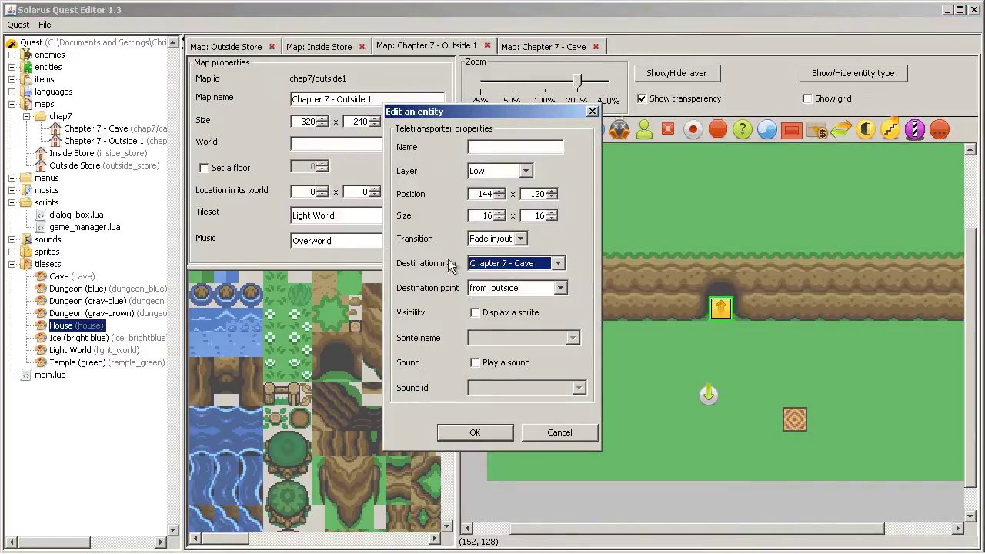
click(559, 288)
click(560, 289)
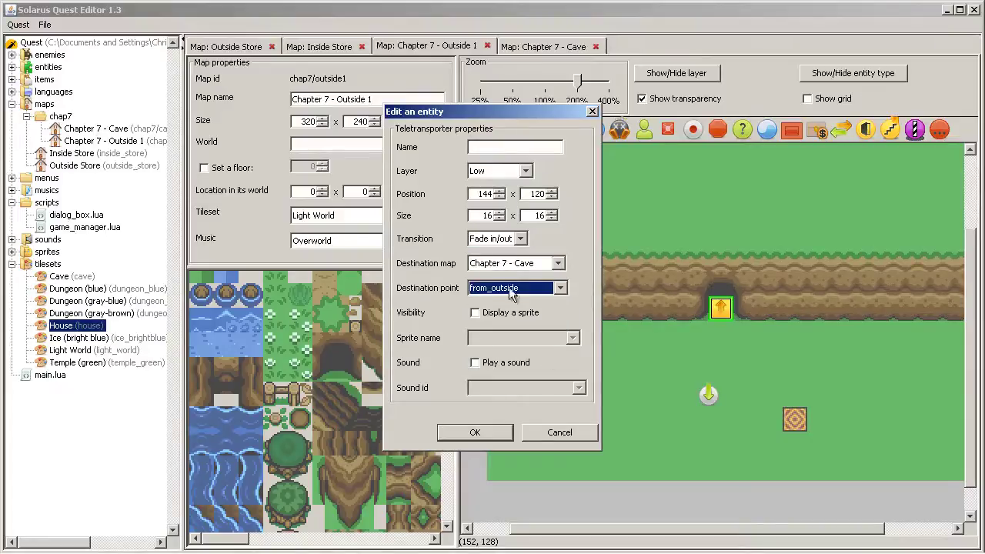
click(474, 431)
click(44, 25)
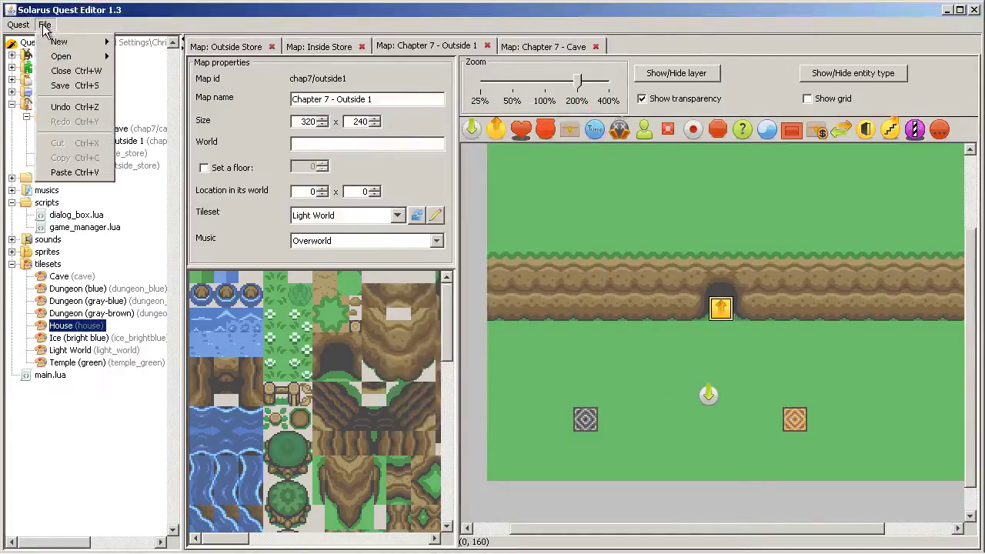
click(77, 89)
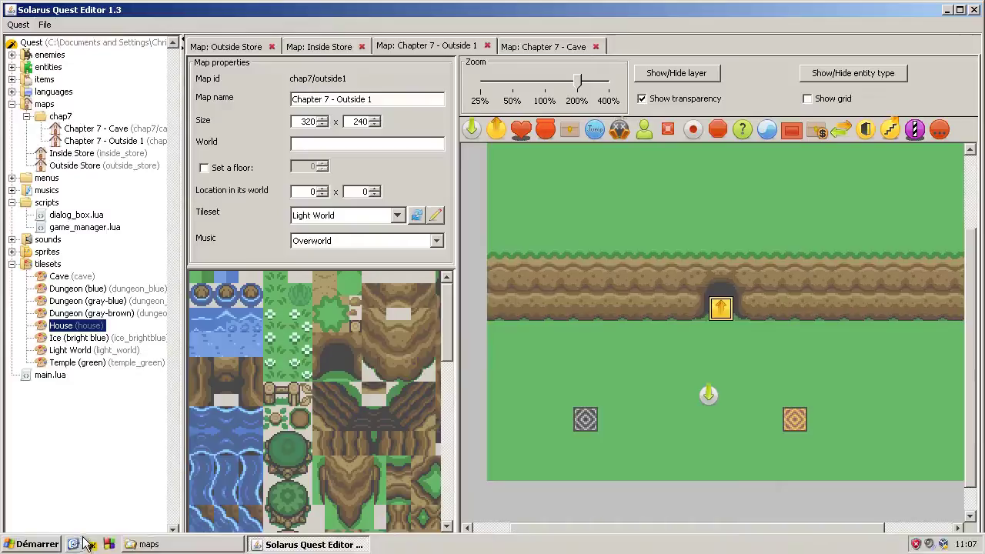
- Launch the game and walk the hero up into the cave and around its room
click(90, 544)
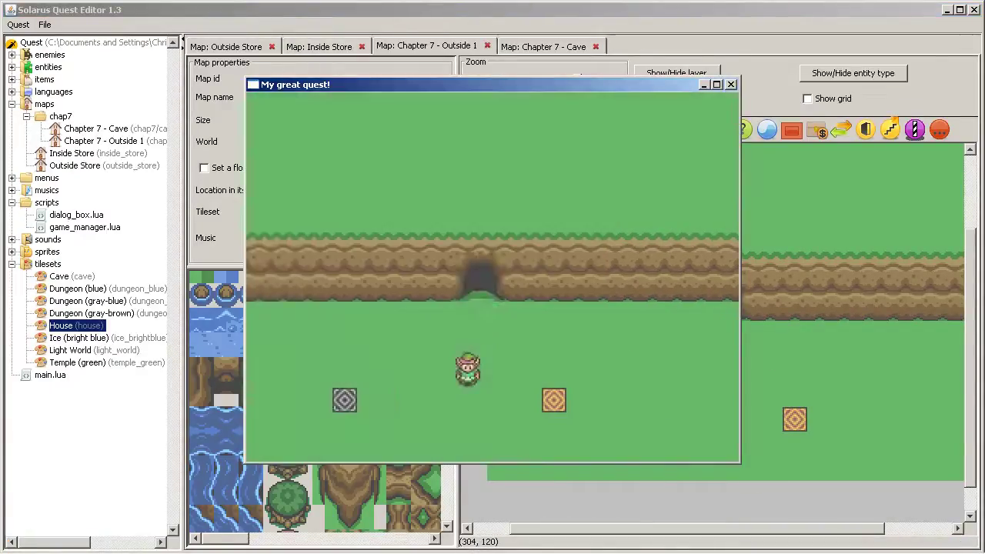
key(Up)
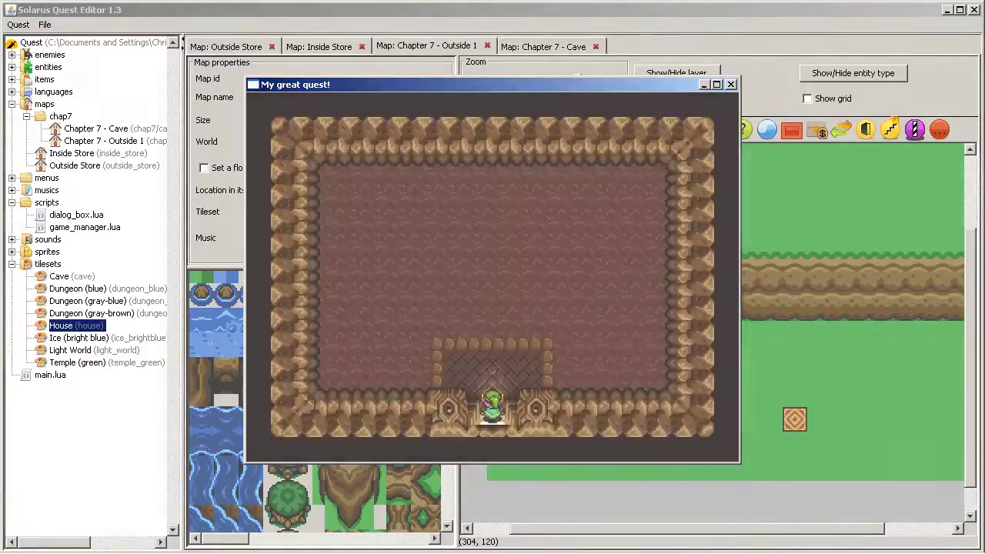
key(Up)
key(Left)
key(Right)
key(Down)
- Walk the hero back and forth through the cave exit, then close the game window
key(Down)
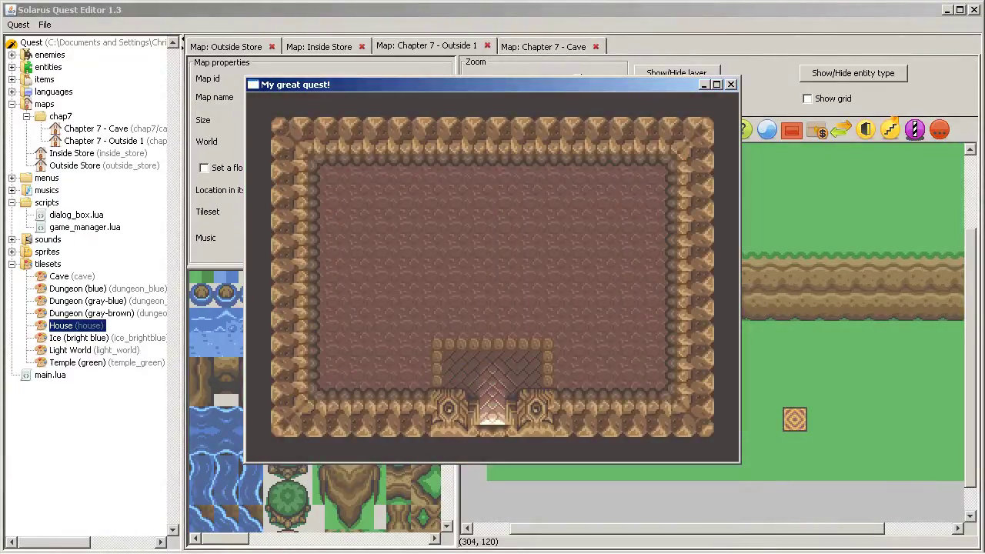
key(Up)
key(Right)
key(Left)
key(Down)
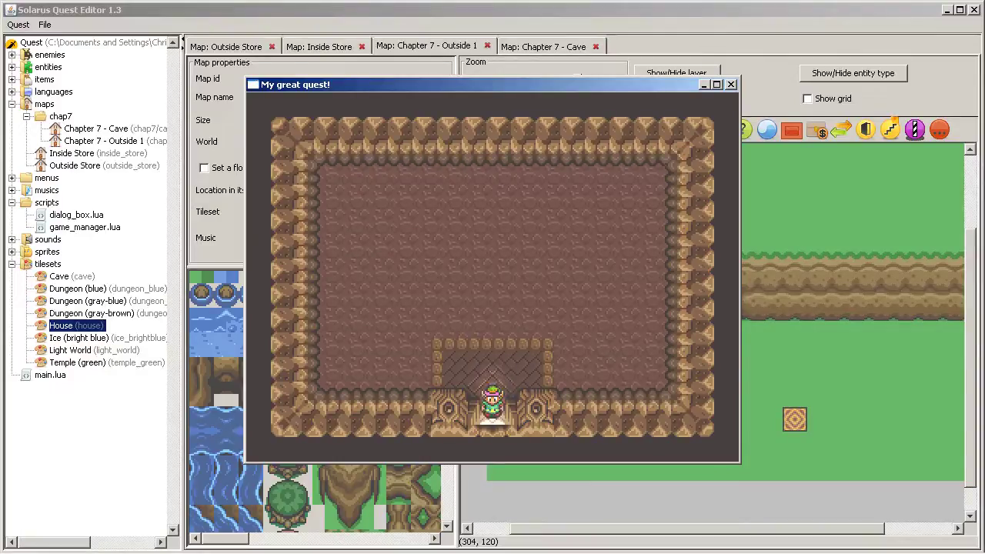
key(Up)
key(Down)
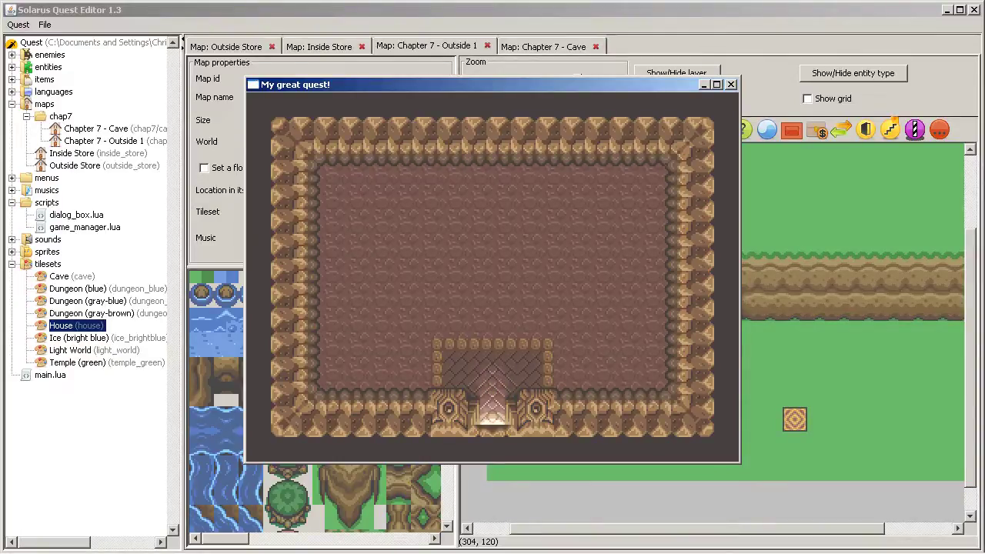
key(Up)
key(Down)
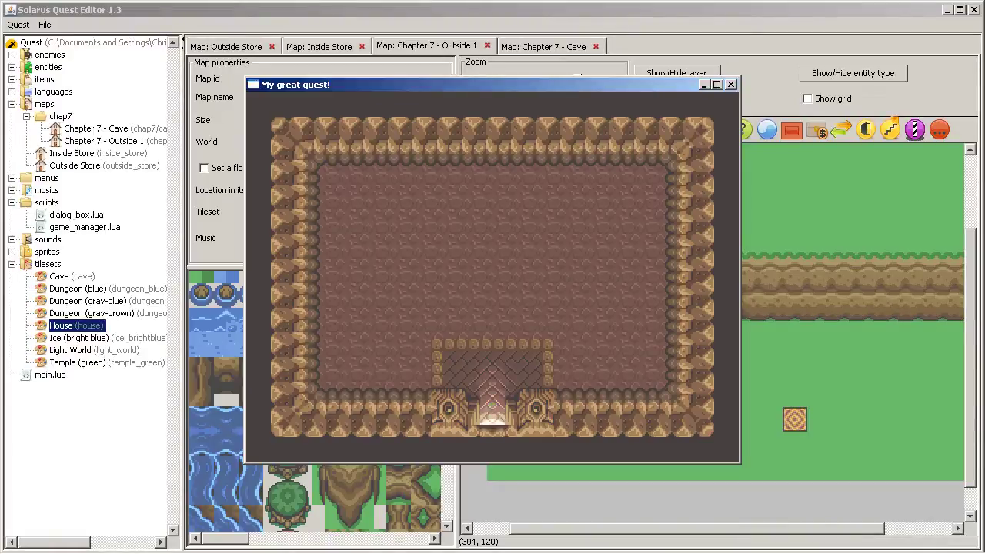
key(Up)
key(Down)
key(Up)
key(Down)
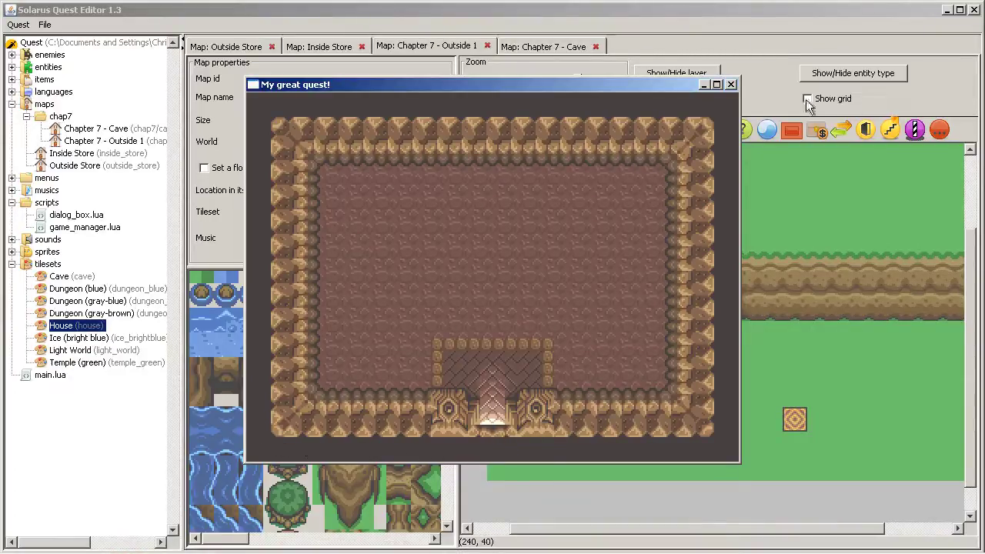
click(731, 85)
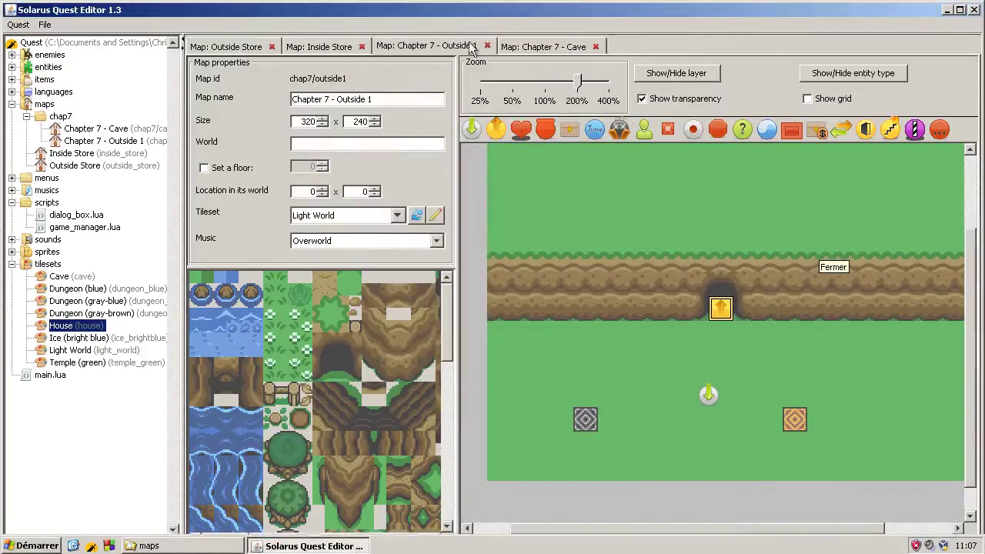
- Switch to the Chapter 7 - Cave map and hide its high layer
click(560, 47)
click(677, 73)
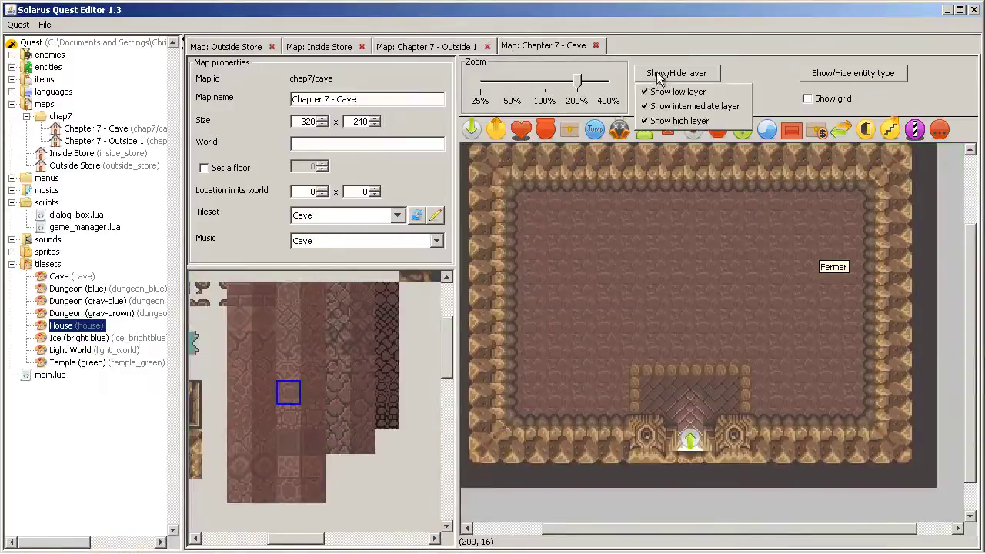
click(708, 121)
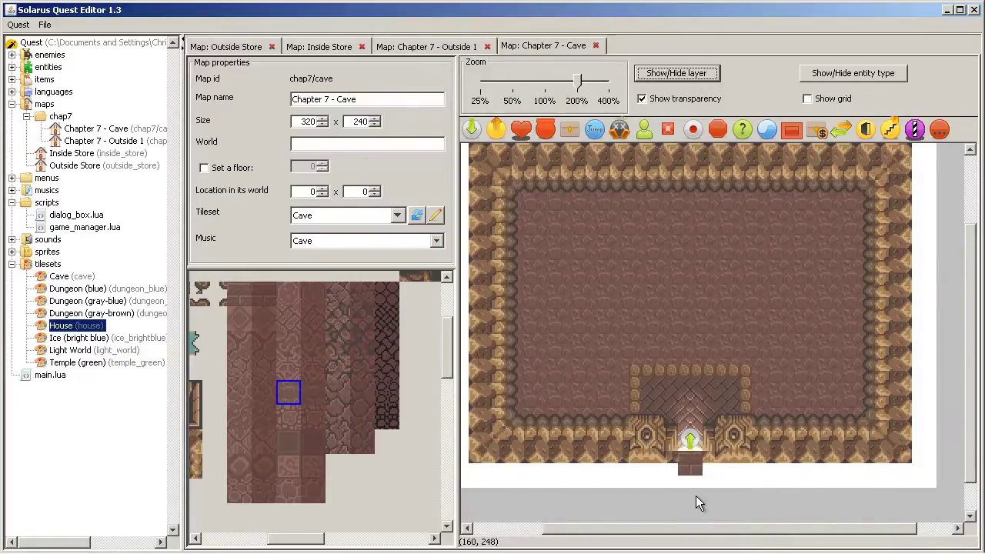
- Draw pillar columns on both sides of the cave doorway using the tileset's pillar tile
ctrl+scroll(704, 495, up, 1)
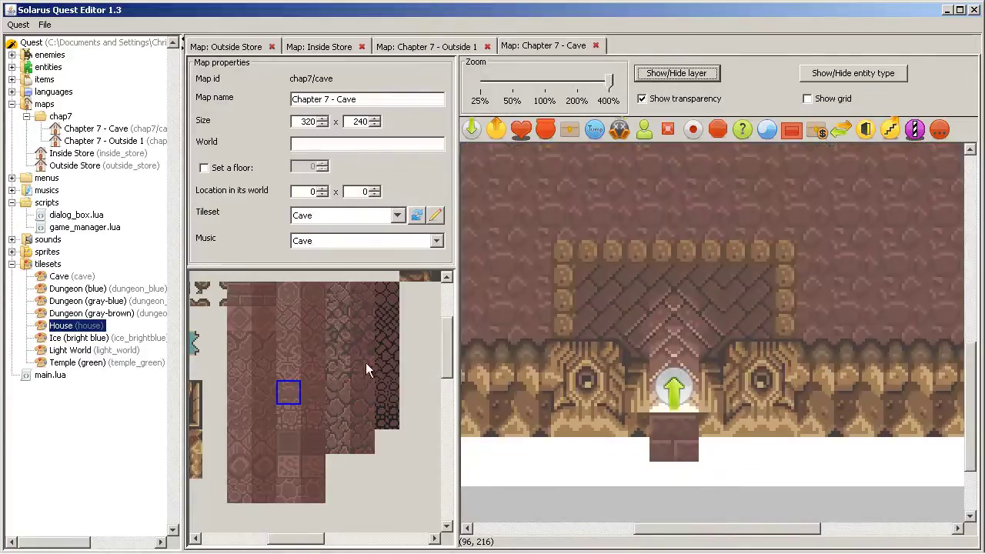
scroll(303, 424, up, 5)
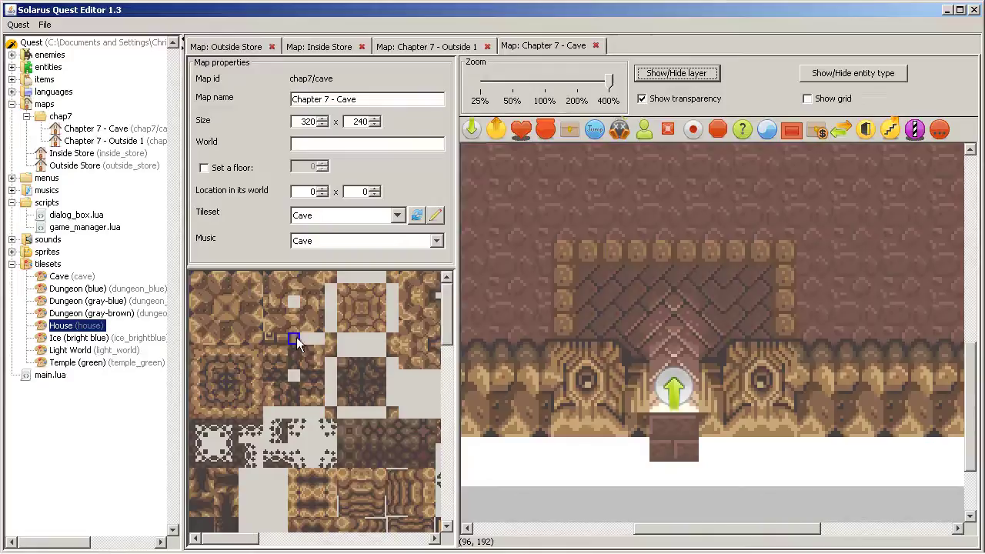
click(293, 339)
drag(645, 446, 637, 486)
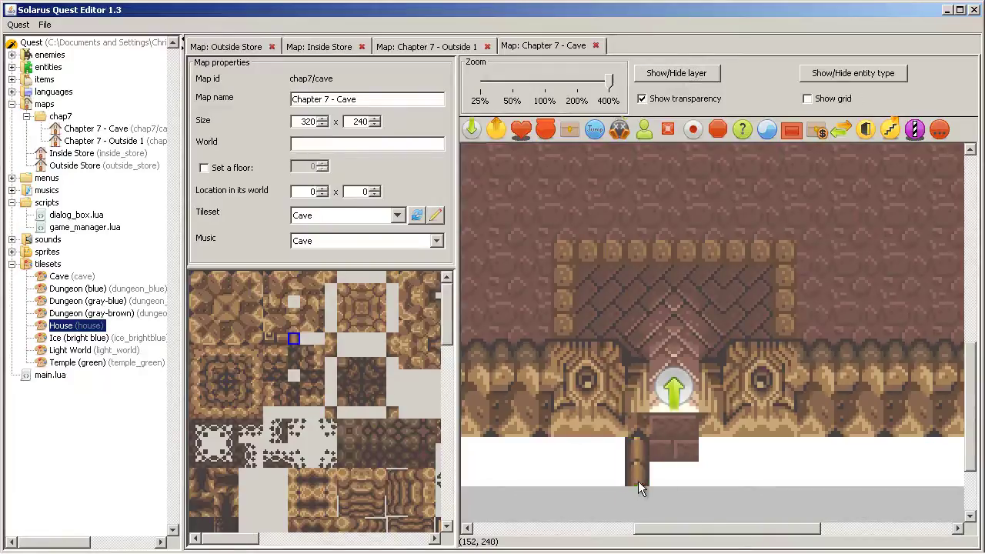
drag(703, 454, 706, 472)
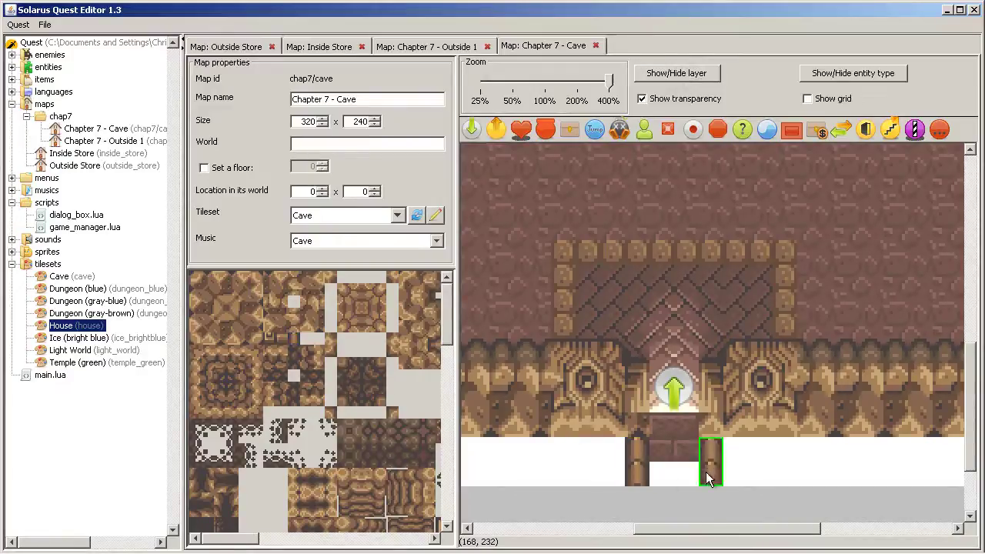
click(799, 507)
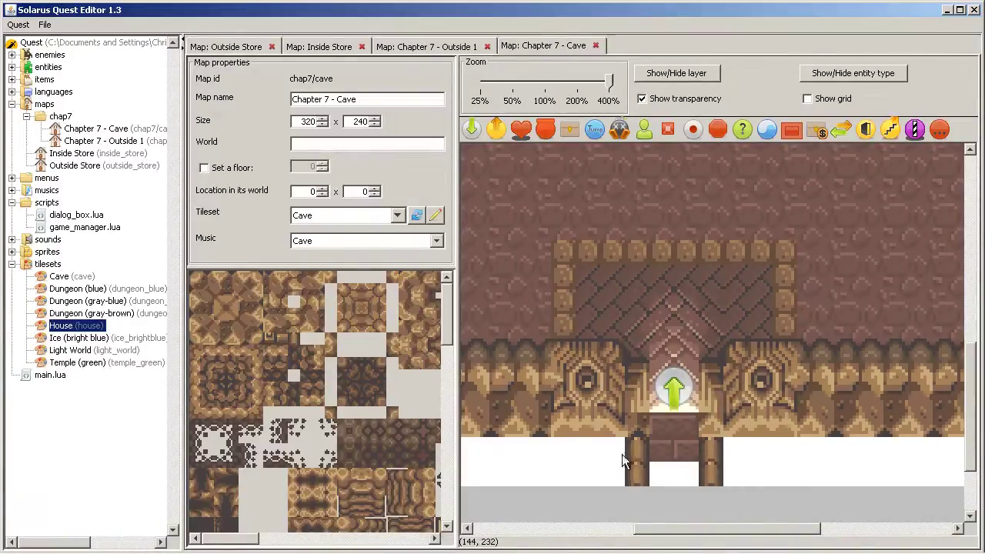
- Stretch the doorway floor tile down to the map's bottom edge
click(685, 445)
key(r)
click(676, 478)
click(634, 475)
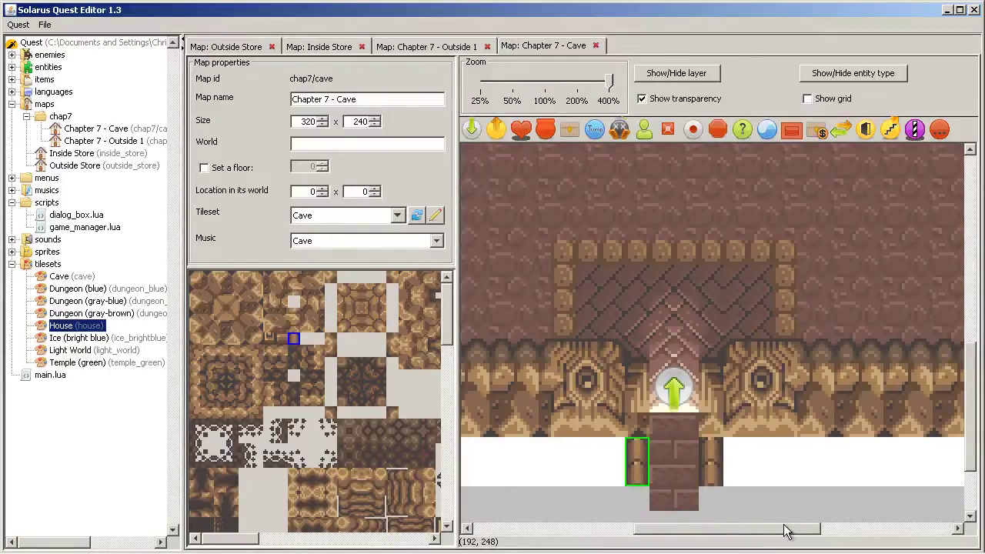
click(762, 505)
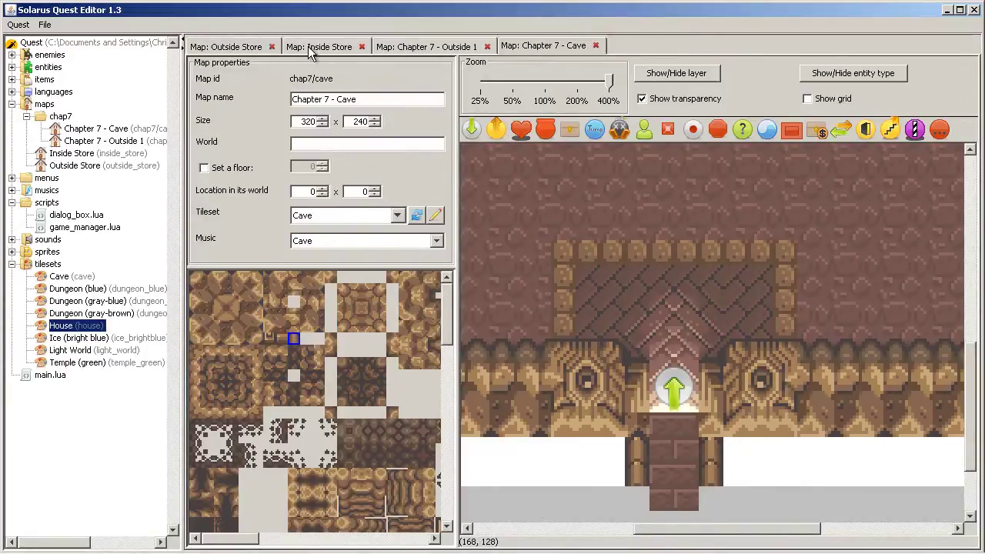
- Place a destination named from_cave below Outside 1's cave entrance, then return to the Cave map
click(450, 46)
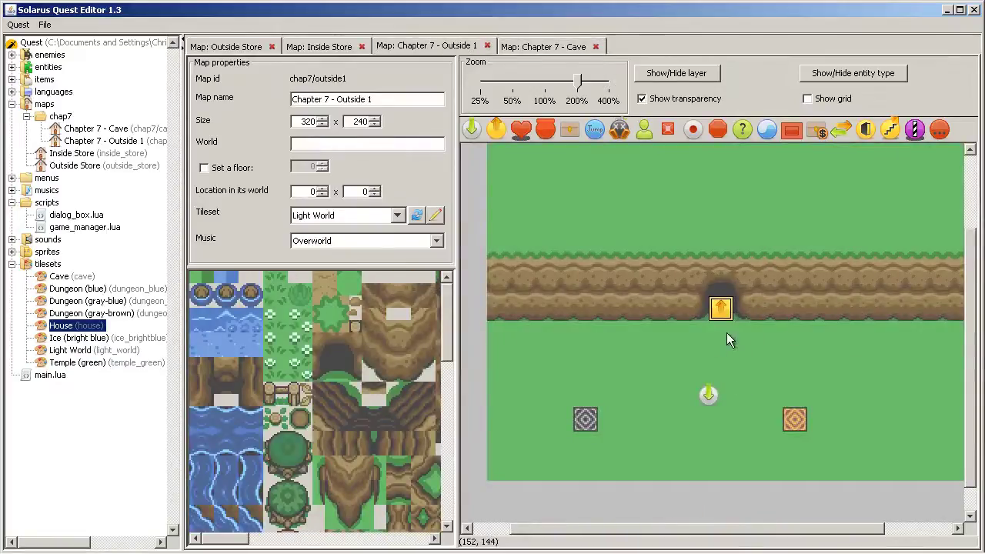
click(468, 130)
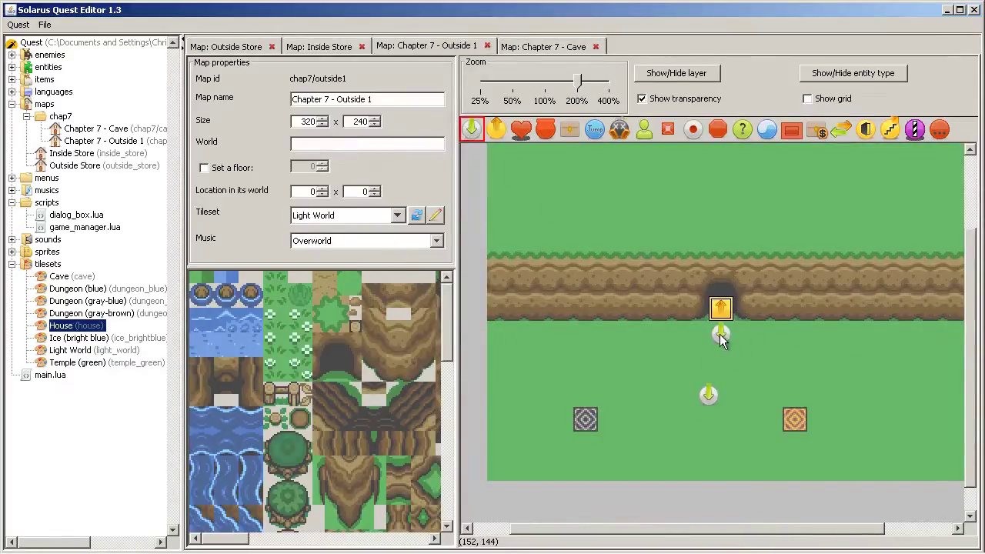
click(720, 333)
text(from_cave)
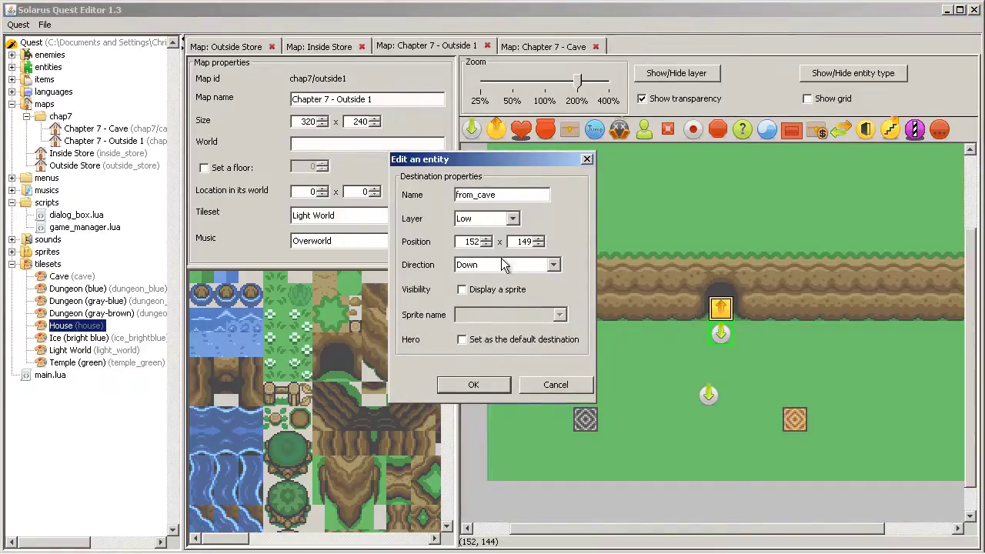
click(470, 389)
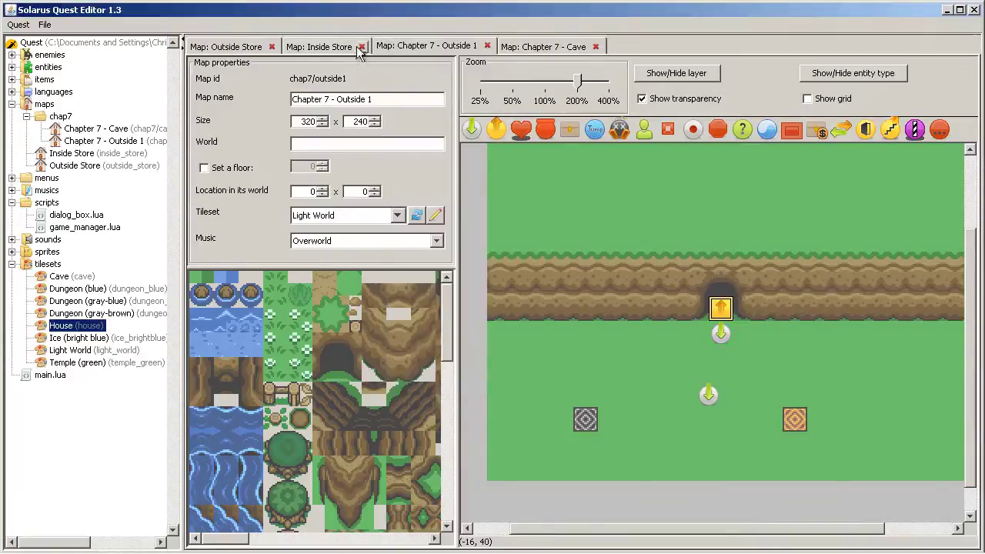
click(559, 48)
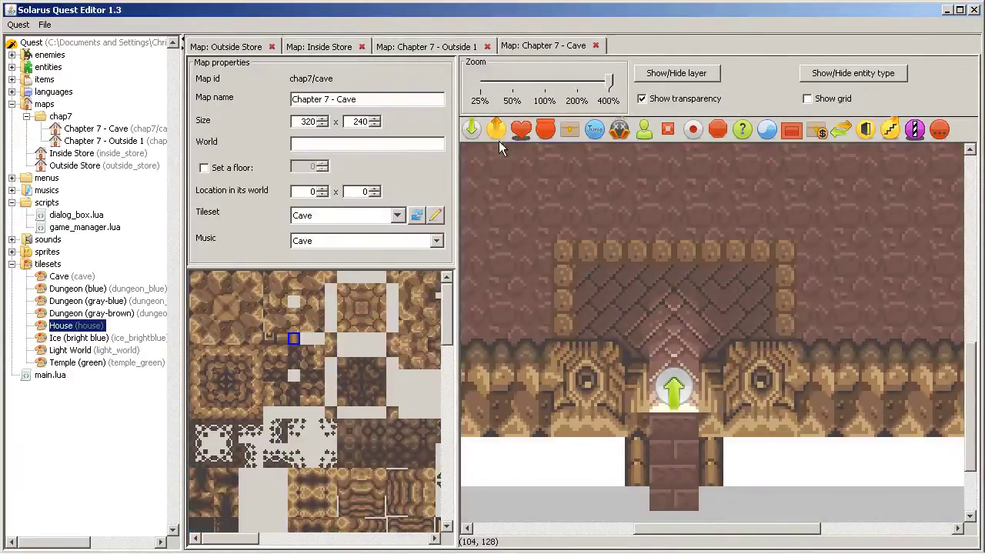
- Place a teletransporter on the doorway floor targeting Chapter 7 - Outside 1, destination from_cave
click(664, 453)
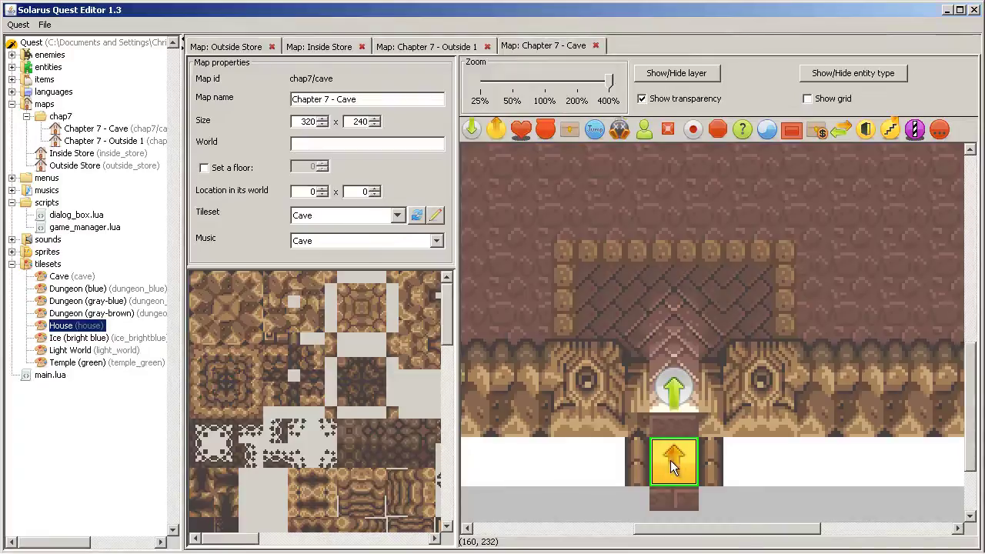
double_click(671, 460)
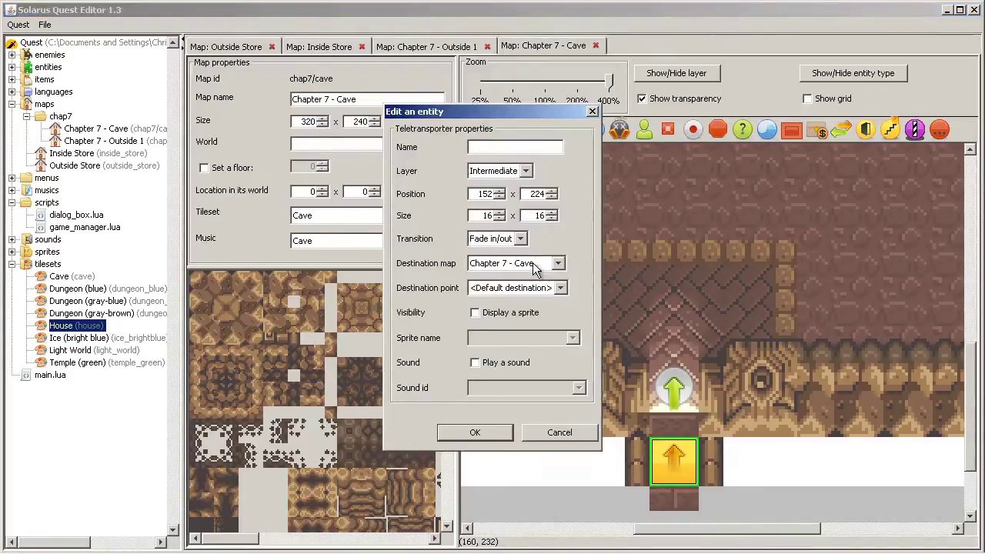
click(531, 264)
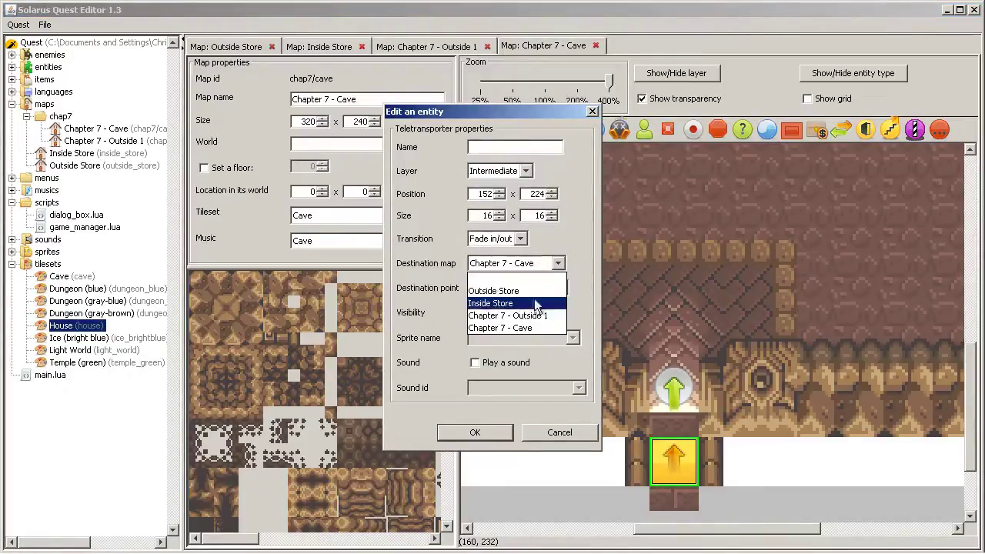
click(519, 315)
click(543, 289)
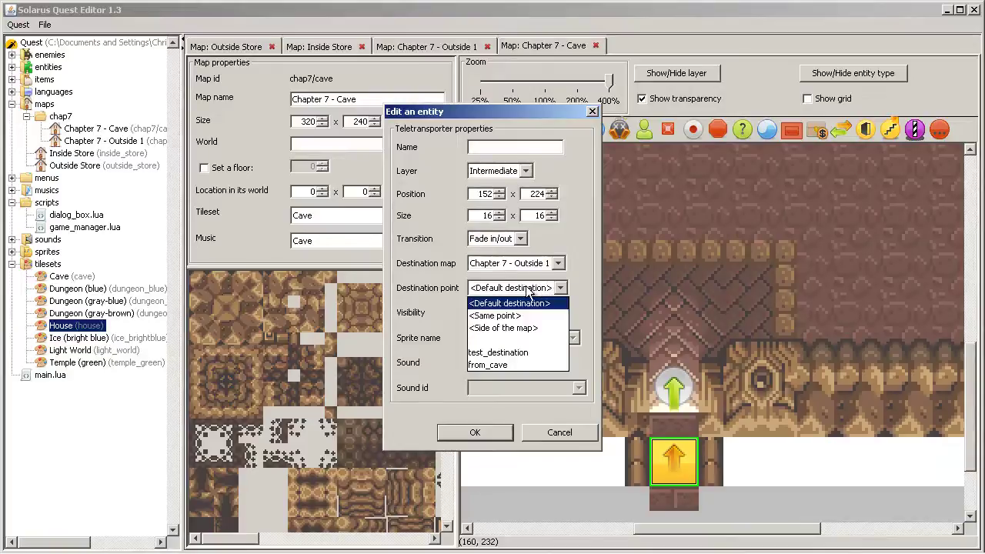
click(516, 366)
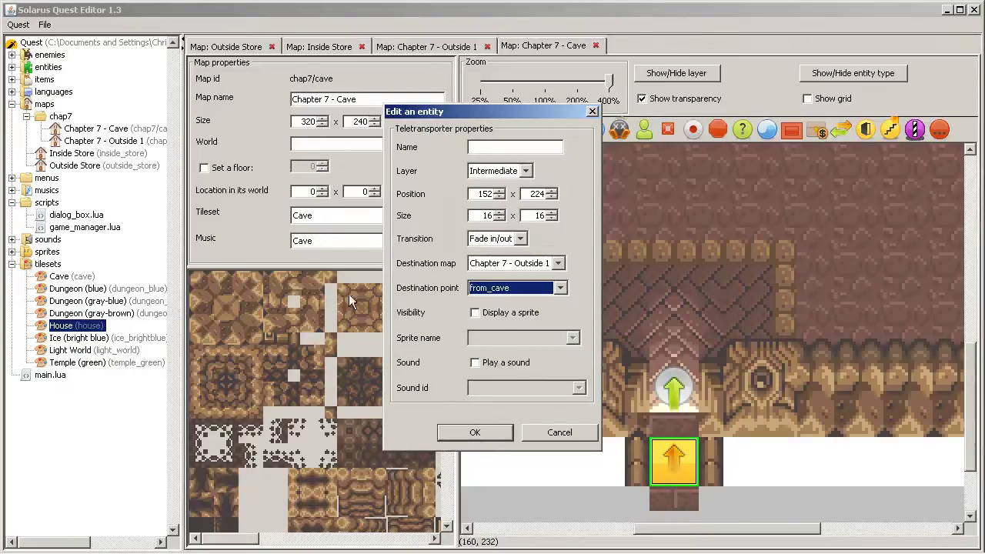
click(475, 431)
- Zoom the cave map back to 200% and show its high layer again
click(566, 80)
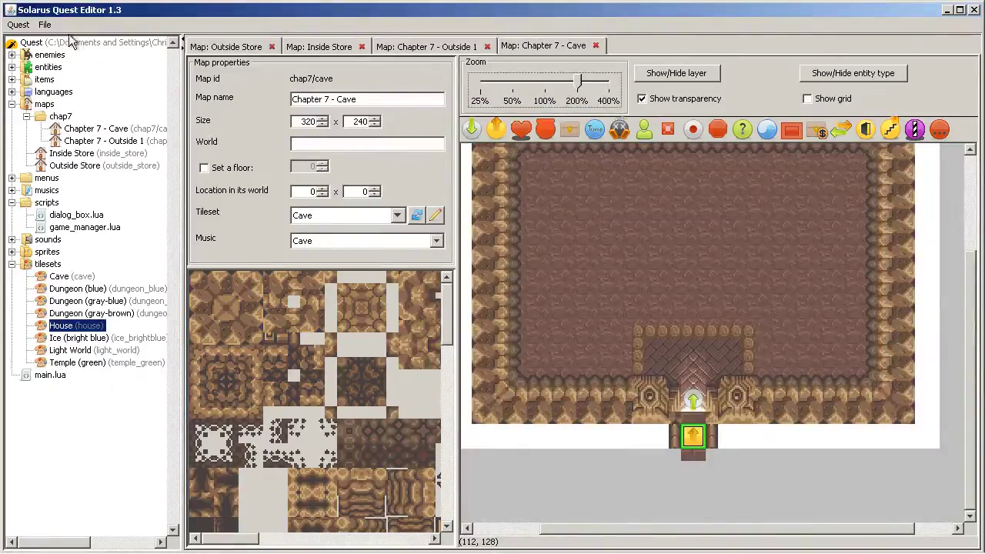
click(45, 24)
key(Escape)
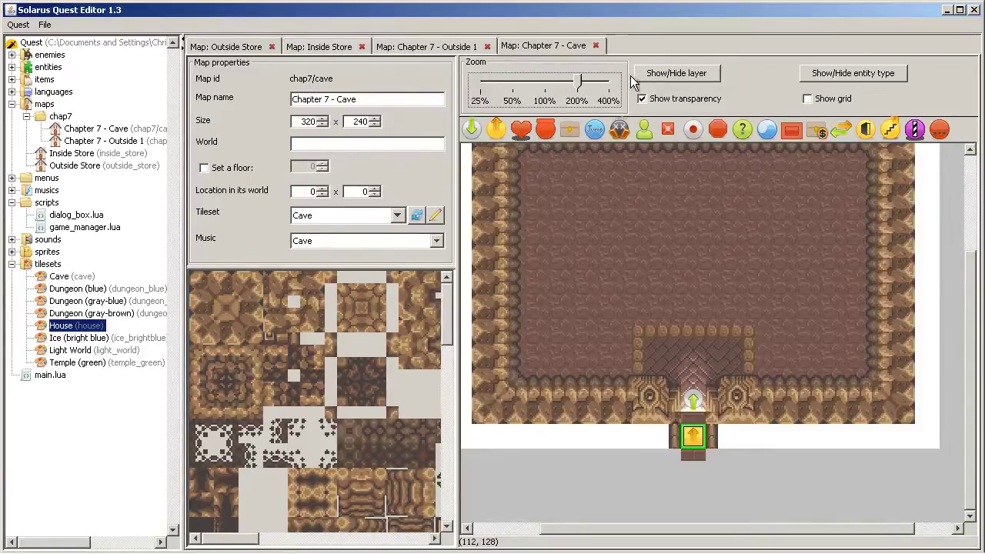
click(695, 72)
click(687, 121)
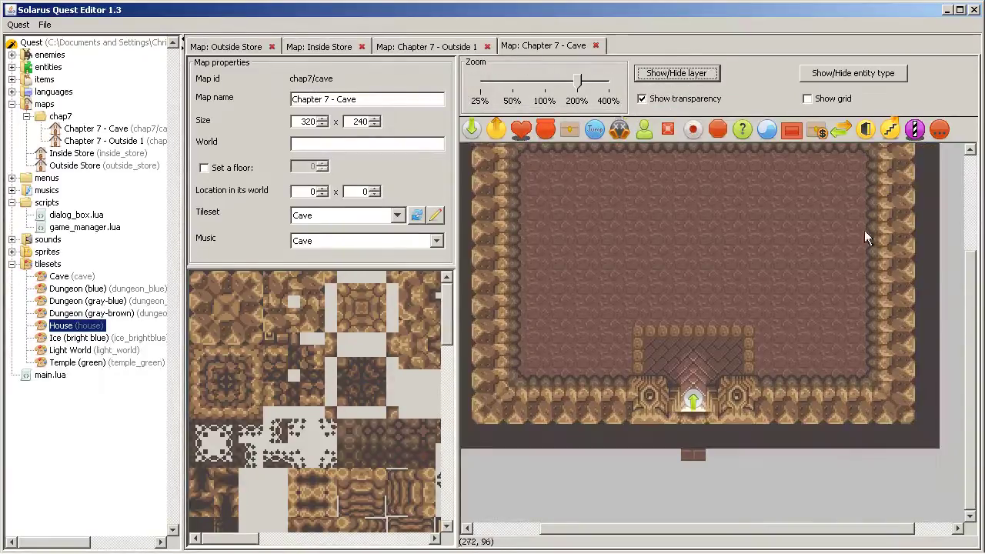
mouse_move(931, 262)
mouse_down()
mouse_move(940, 262)
mouse_move(931, 262)
mouse_up()
click(858, 317)
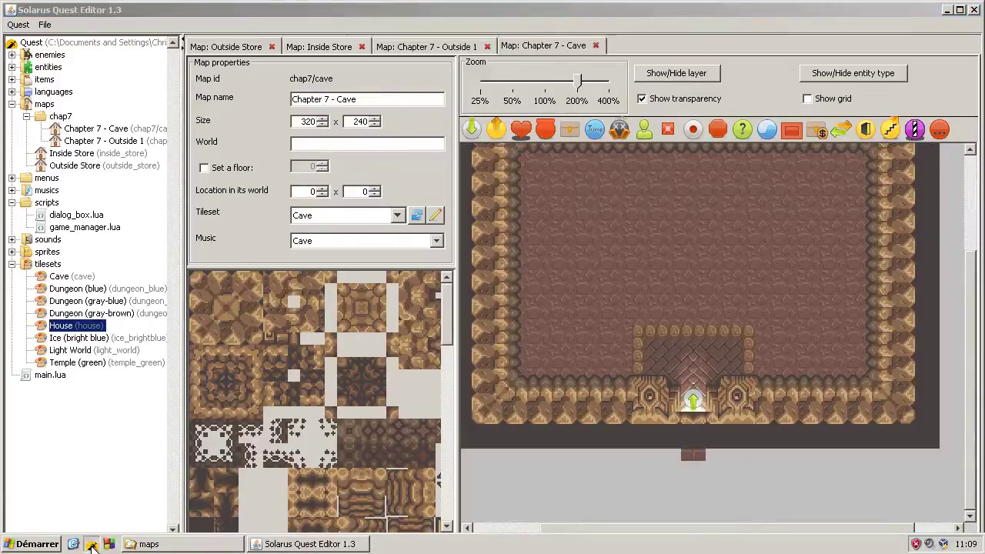
- Test-run the quest, walking the hero into the cave and back out to from_cave, then close the game
click(112, 543)
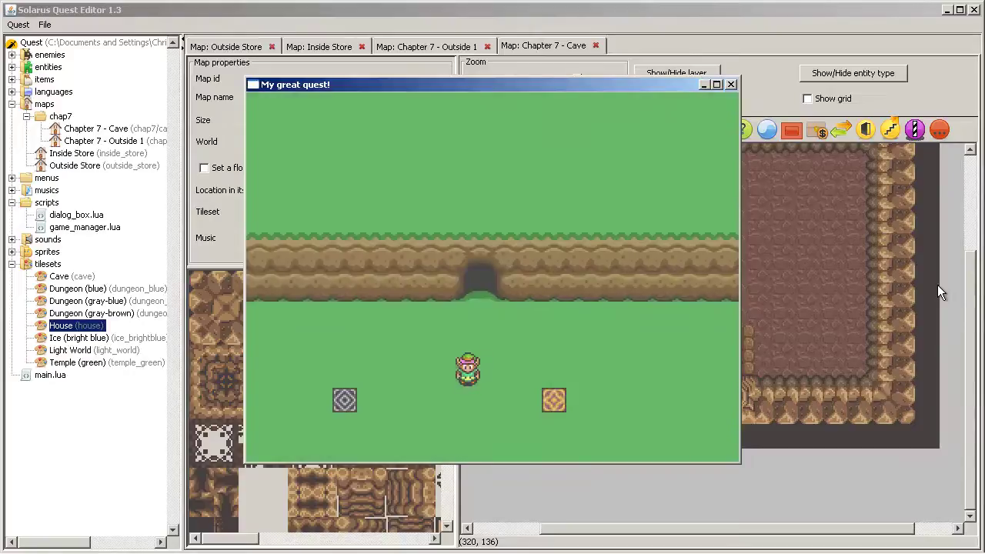
key(Up)
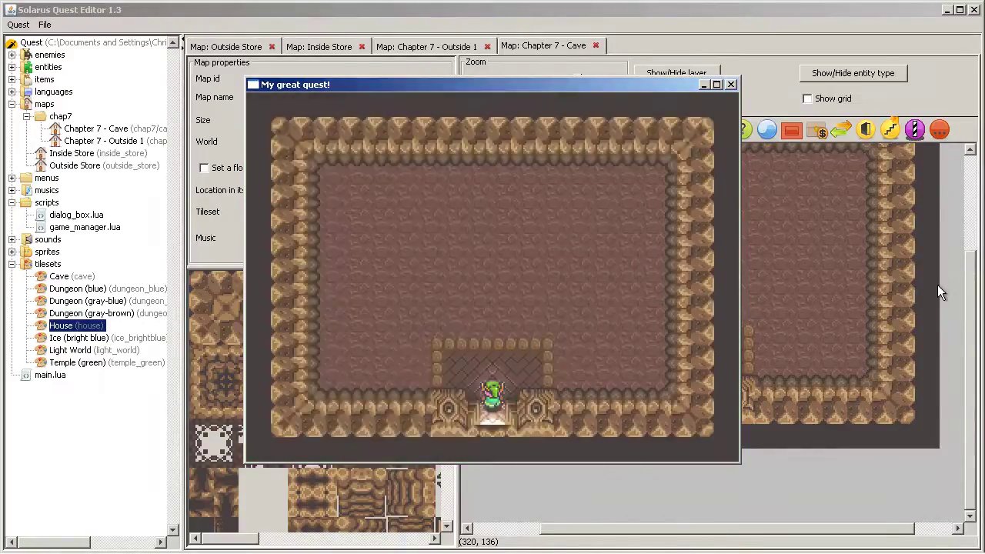
key(Down)
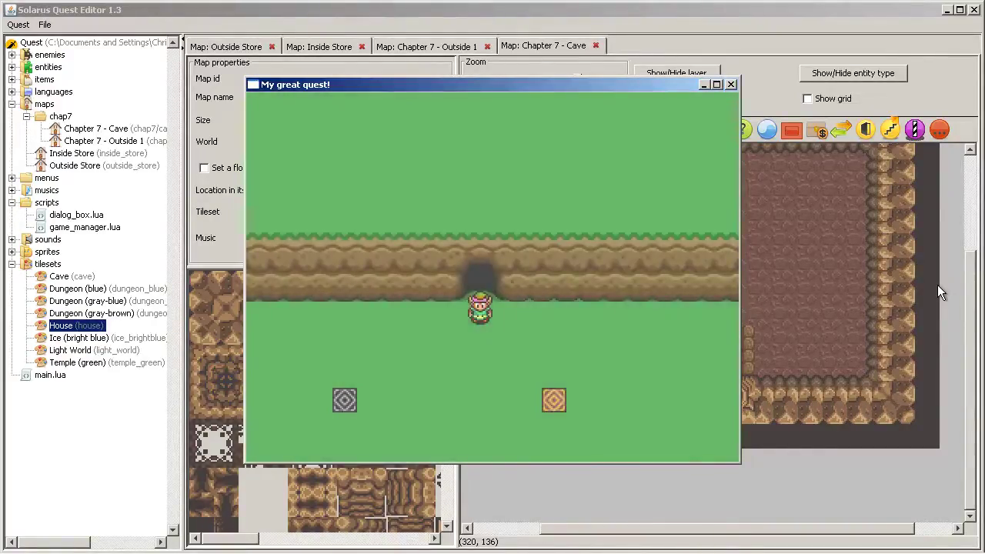
key(Up)
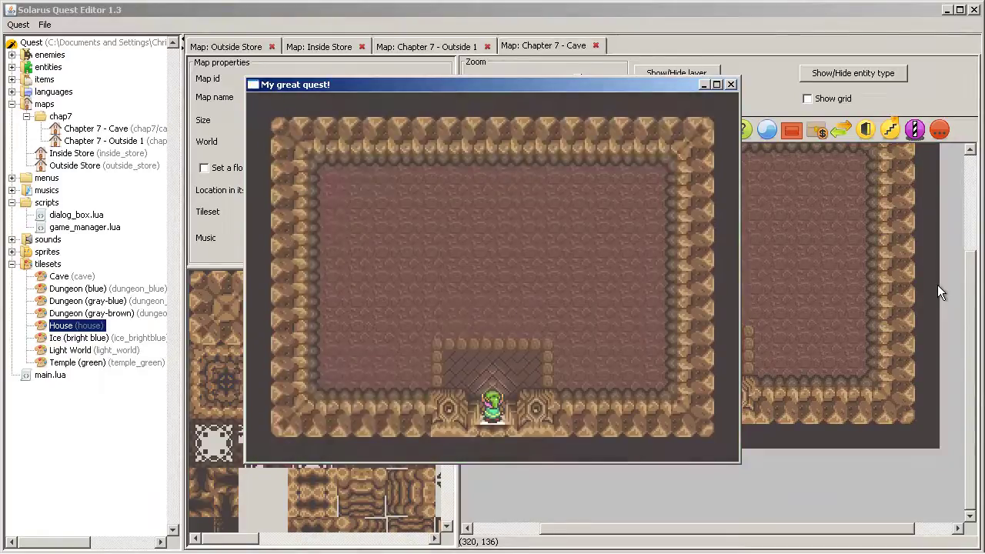
click(731, 85)
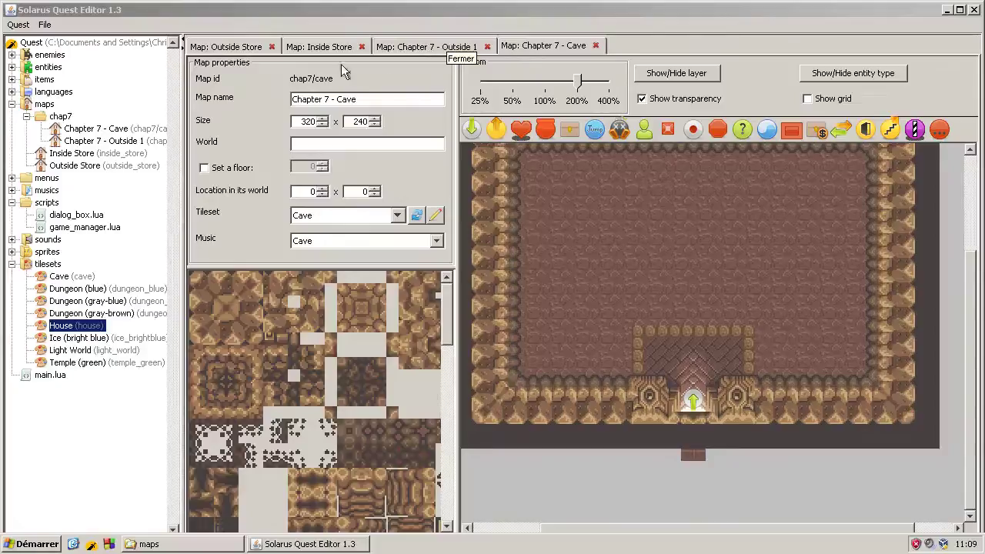
- On Outside 1, set the cave-mouth teletransporter's transition to Immediate
click(318, 49)
click(425, 47)
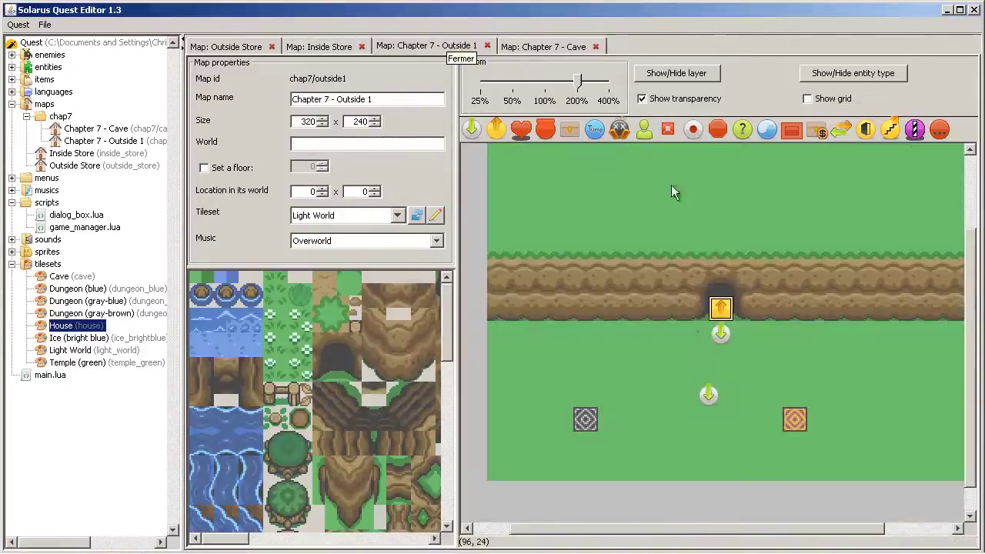
double_click(721, 308)
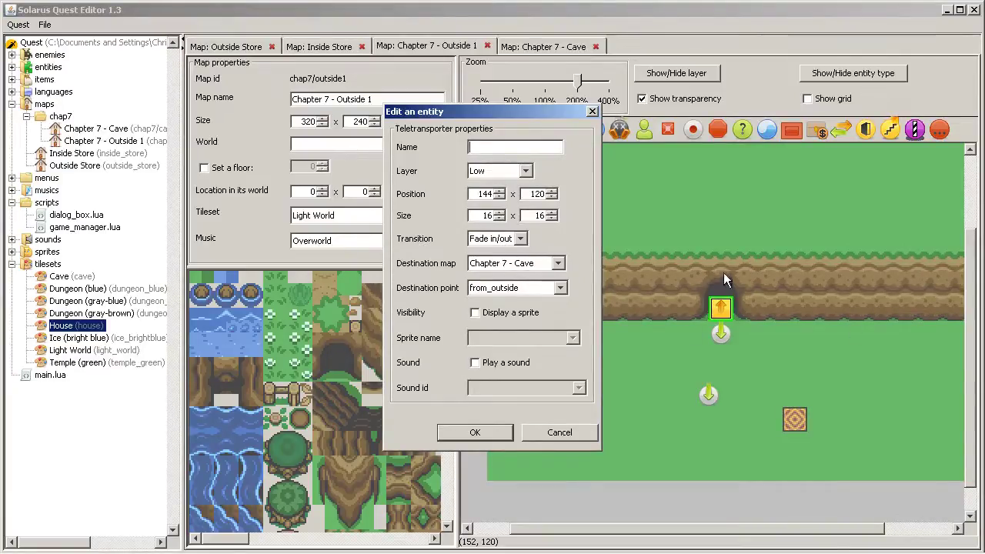
click(518, 240)
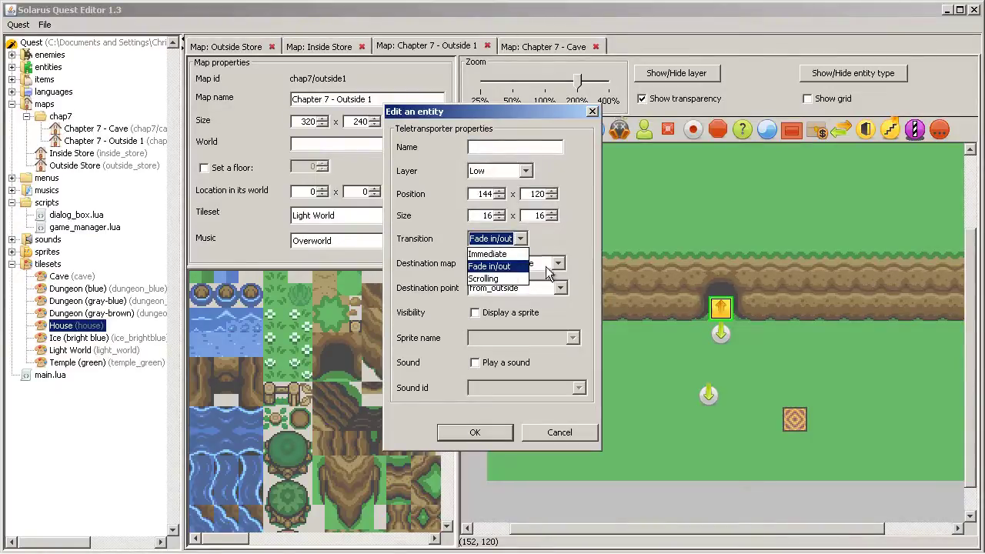
click(489, 254)
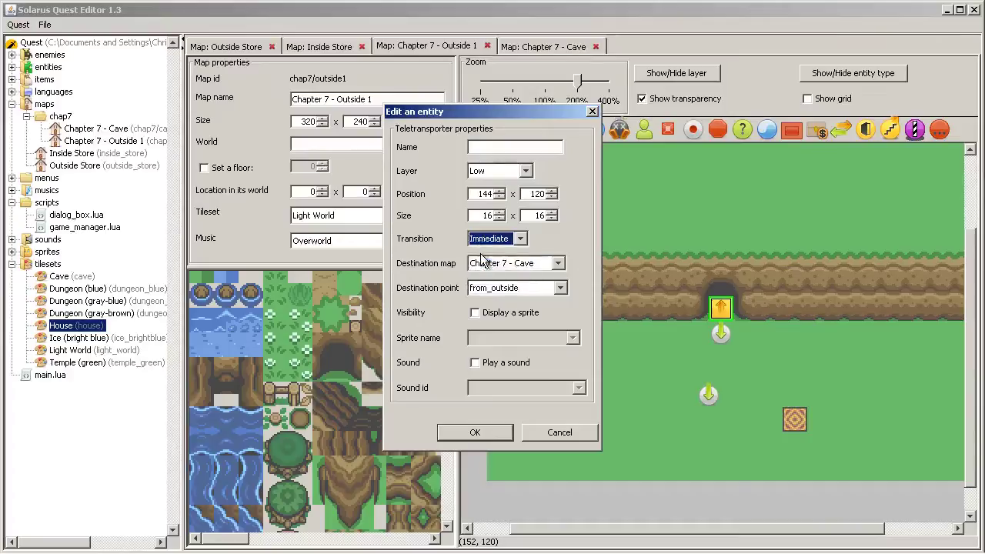
click(510, 430)
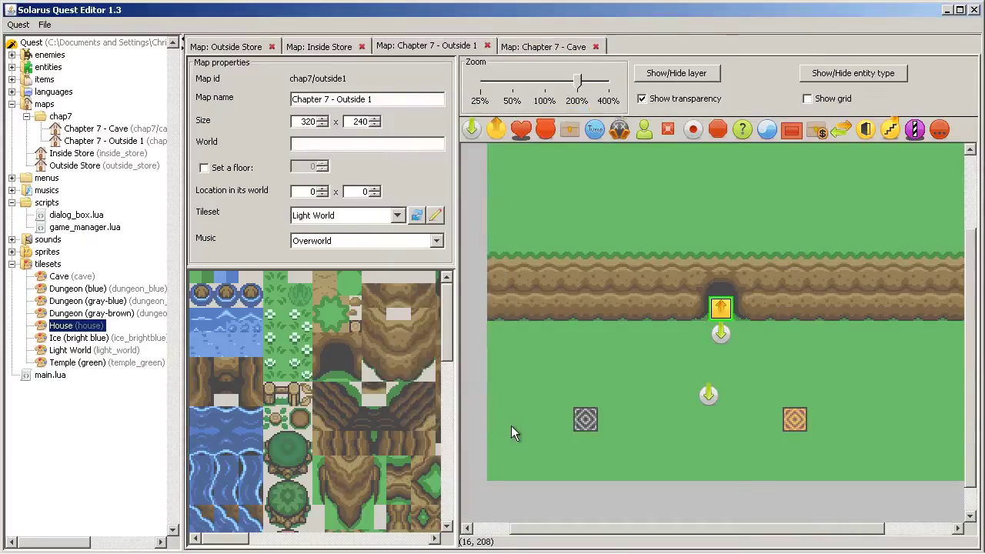
- Briefly test the game, then set the orange tile teletransporter's transition to Immediate
click(91, 544)
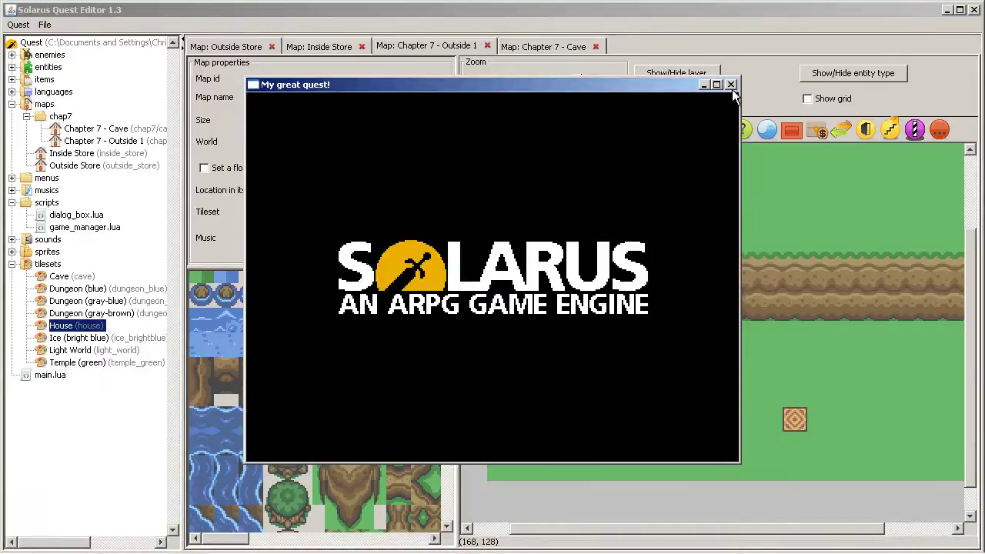
click(731, 84)
double_click(802, 415)
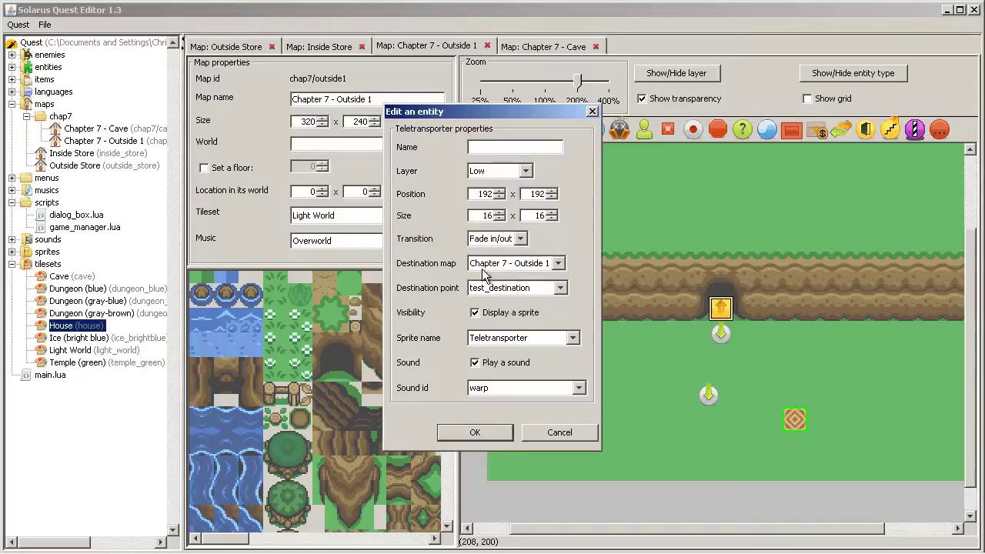
click(492, 239)
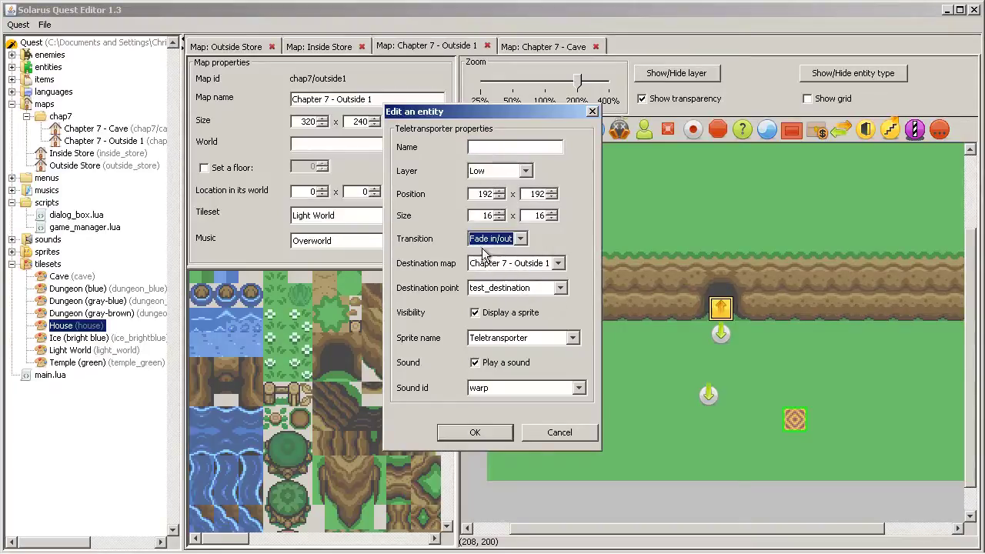
click(492, 239)
click(493, 249)
click(475, 432)
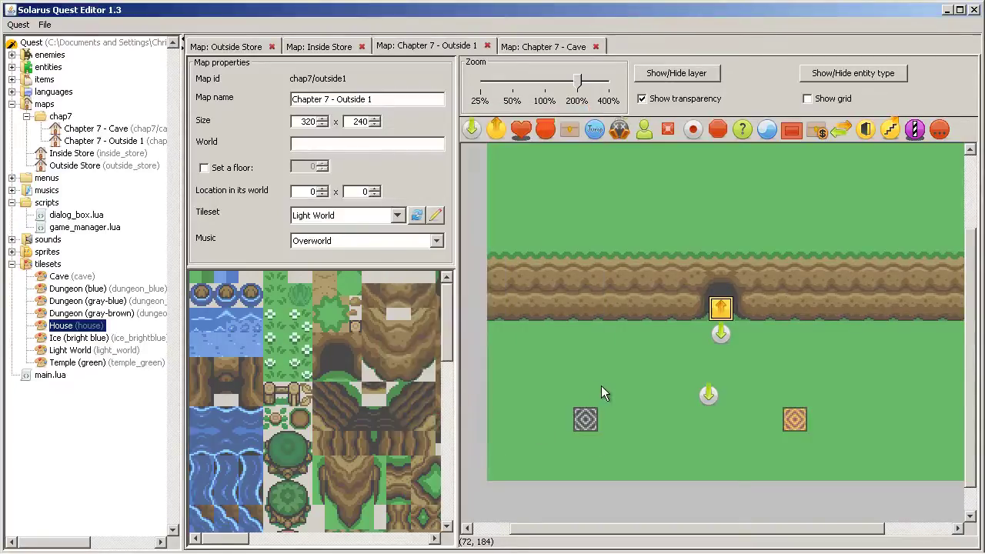
click(108, 543)
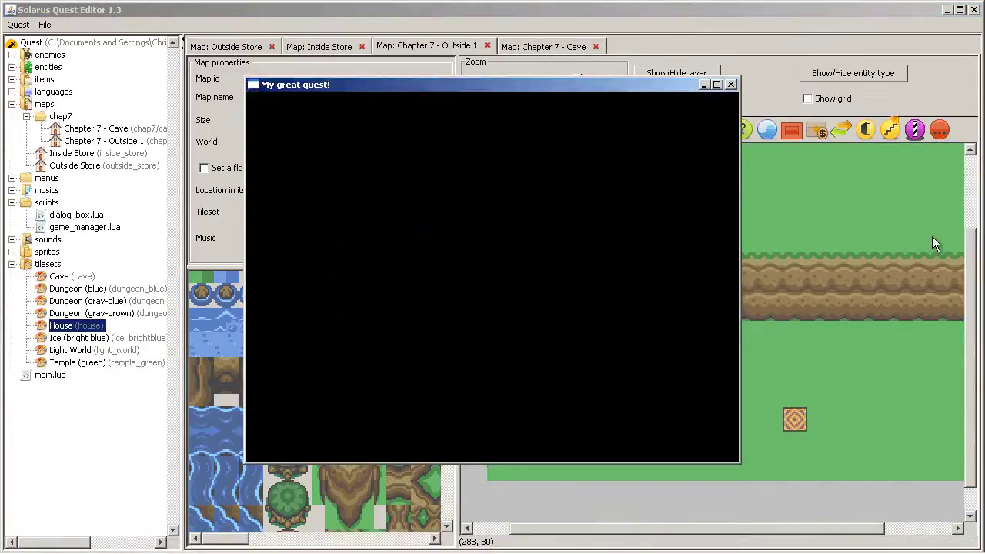
key(Right)
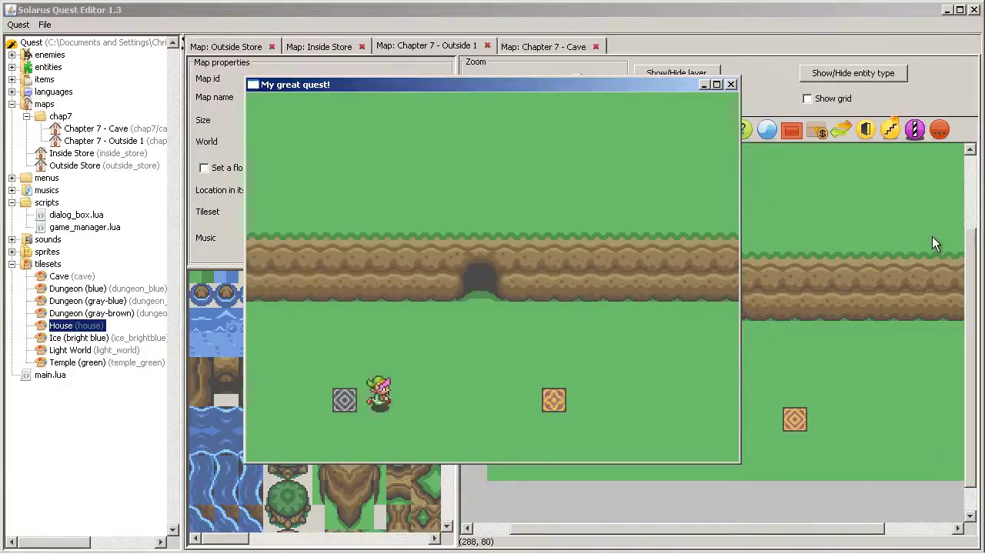
key(Down)
key(Right)
key(Up)
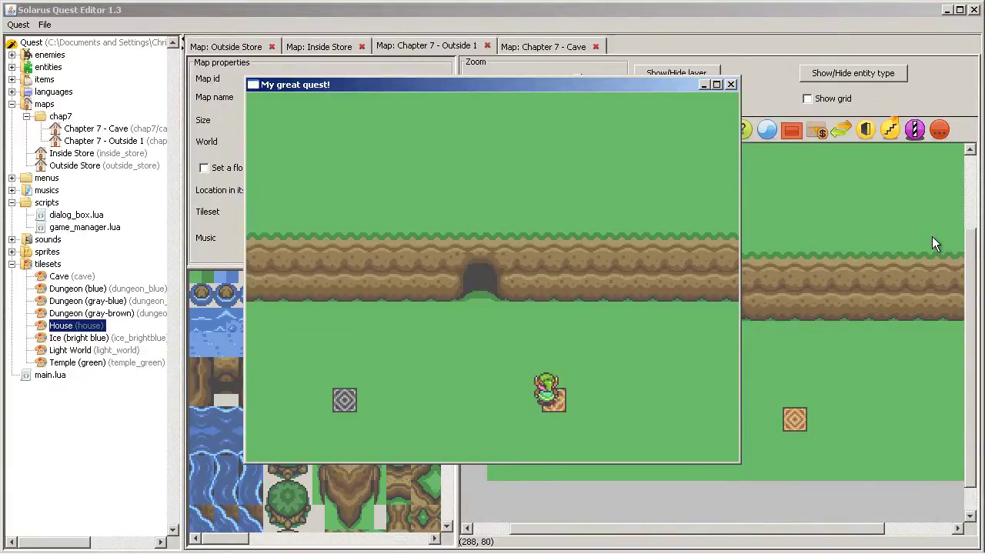
key(Right)
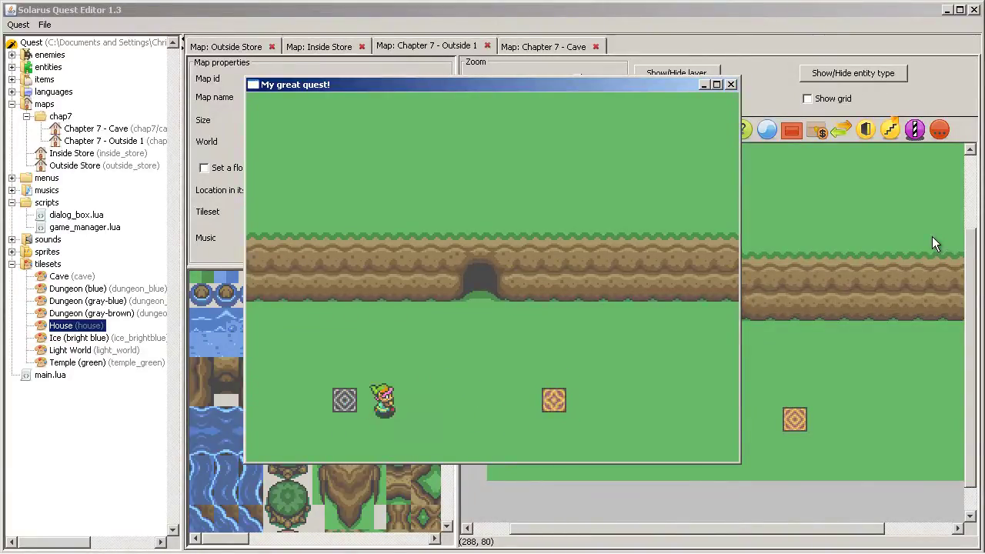
key(Right)
key(Right)
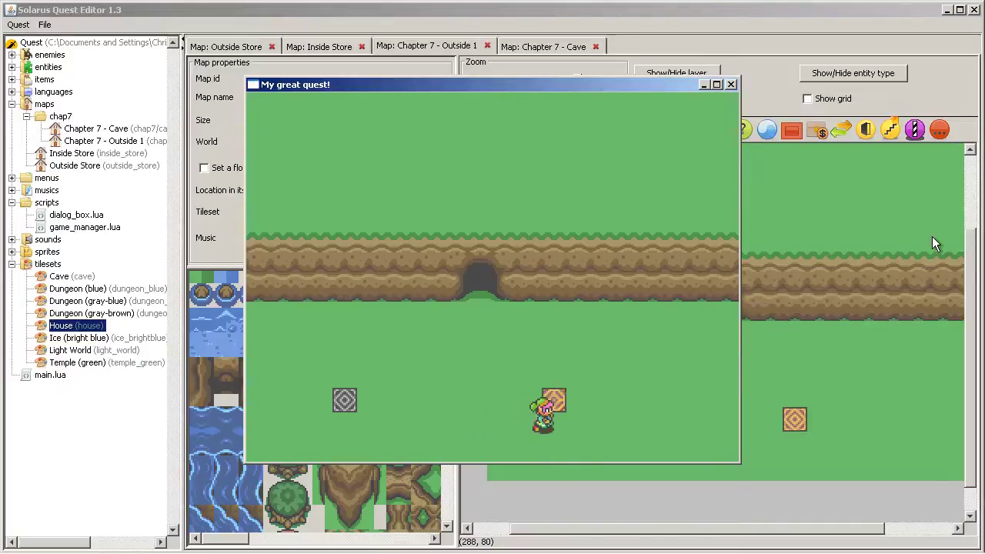
key(Right)
key(Up)
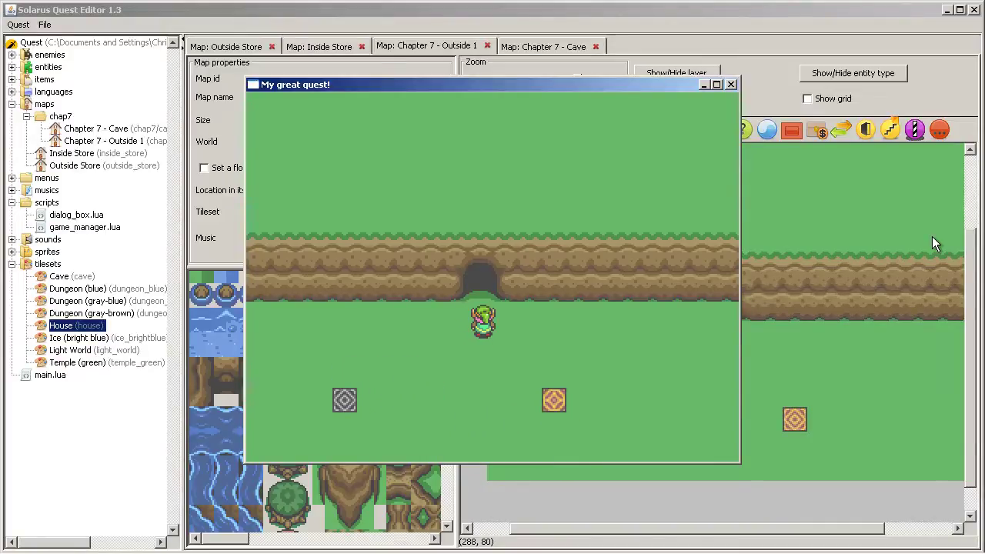
key(Up)
key(Down)
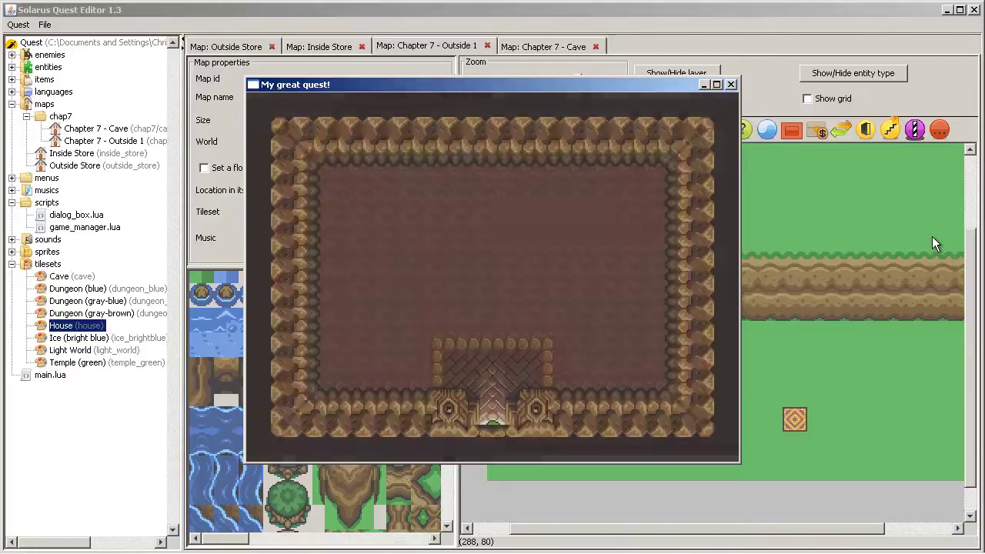
key(Up)
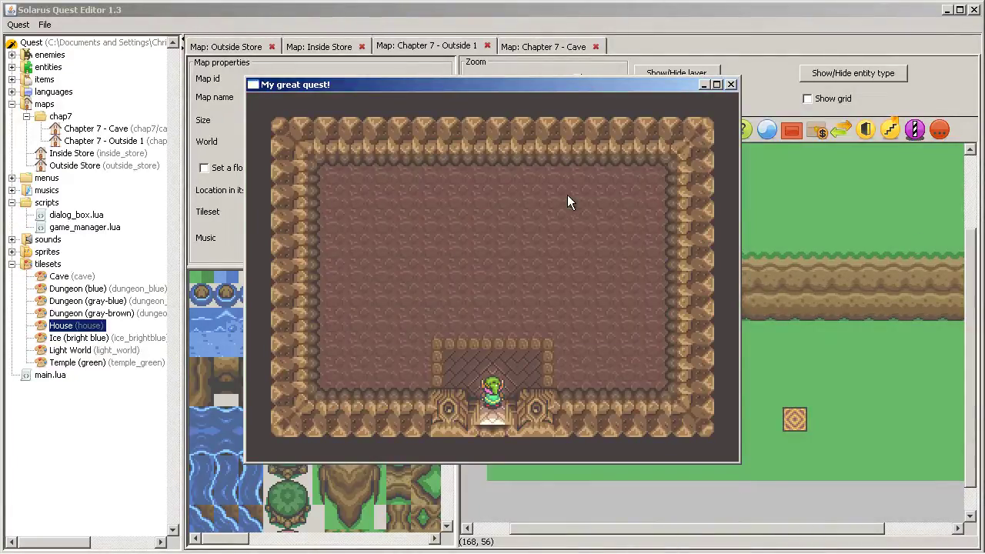
- Set both the cave-mouth and orange tile teletransporters to the Fade in/out transition
click(731, 85)
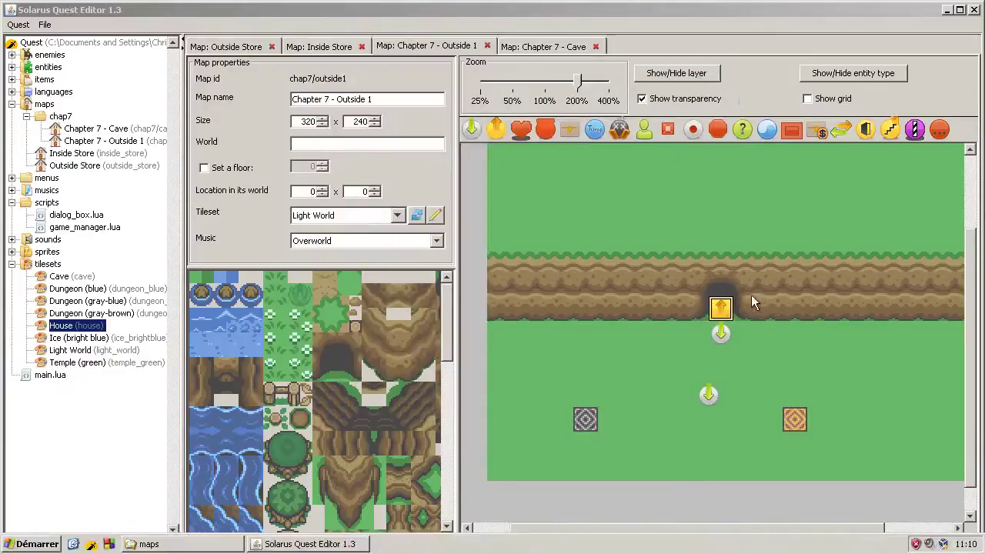
double_click(720, 307)
click(521, 239)
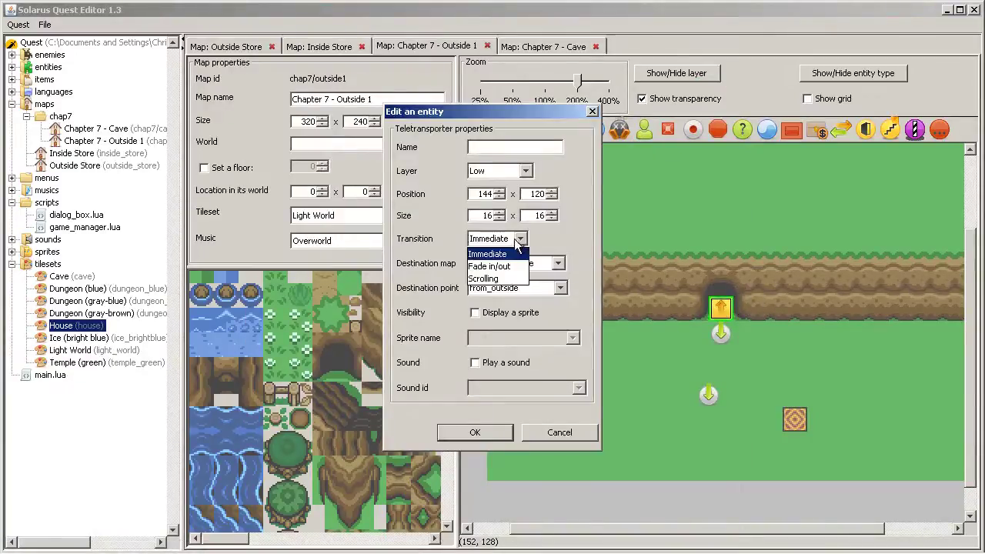
click(510, 267)
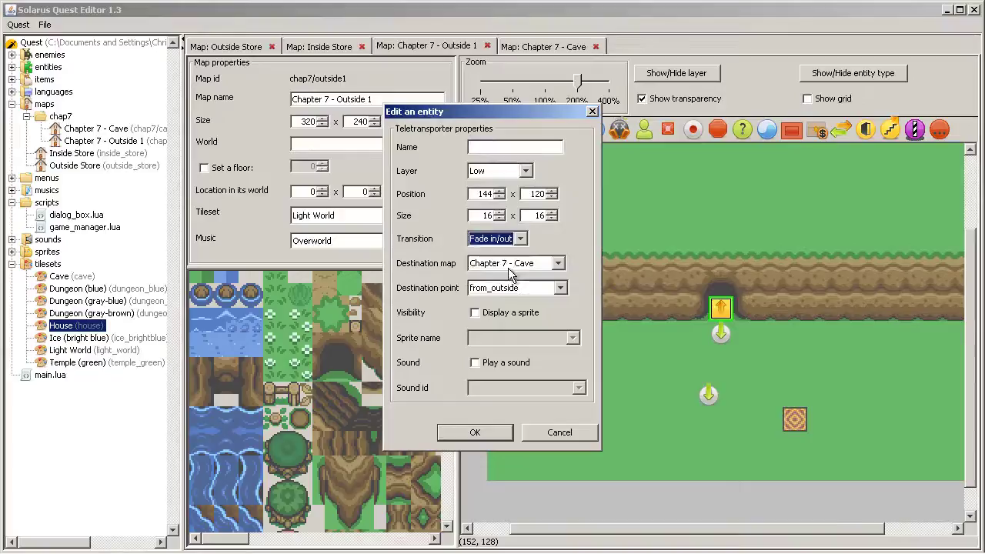
click(471, 432)
double_click(793, 418)
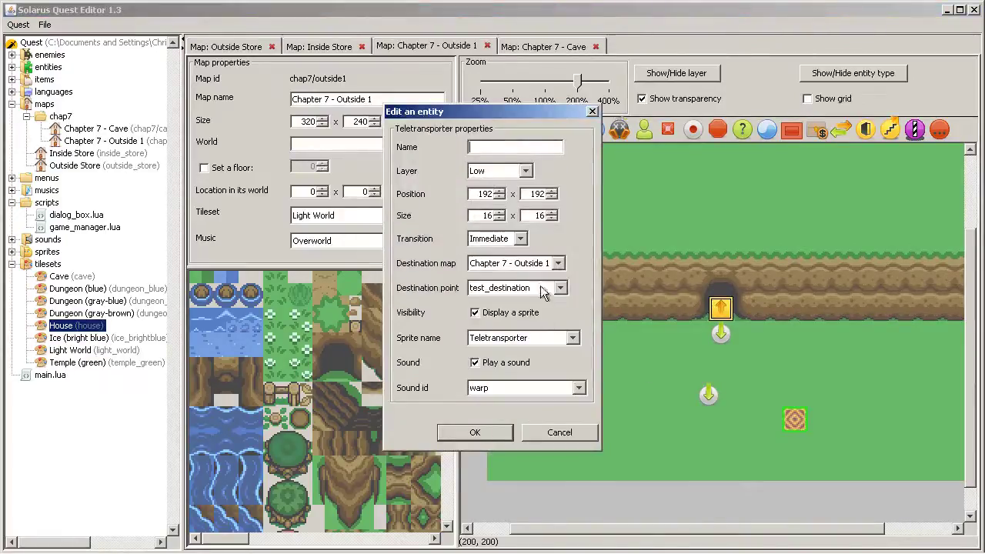
click(520, 238)
click(502, 267)
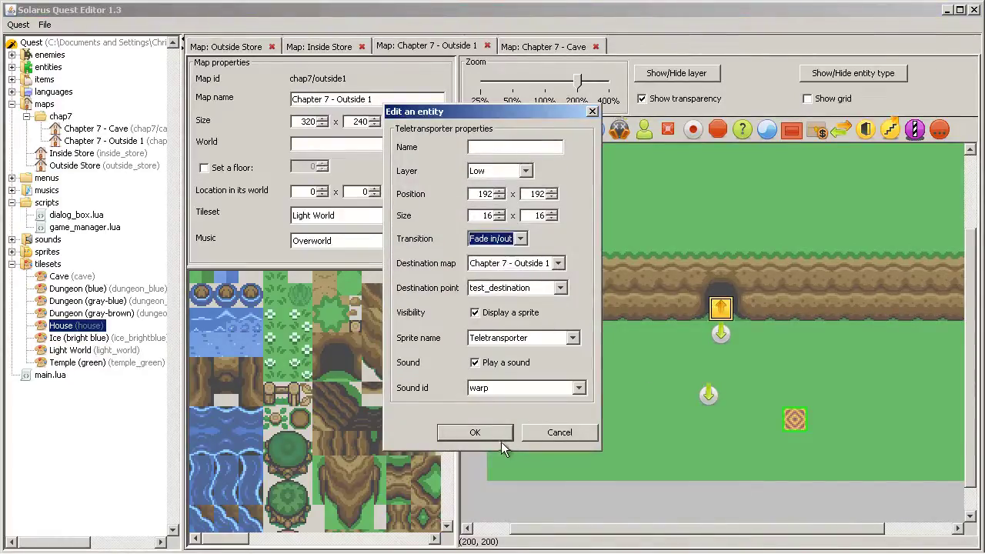
click(475, 432)
- Change the cave-mouth teletransporter to a Scrolling transition and save the map
double_click(720, 308)
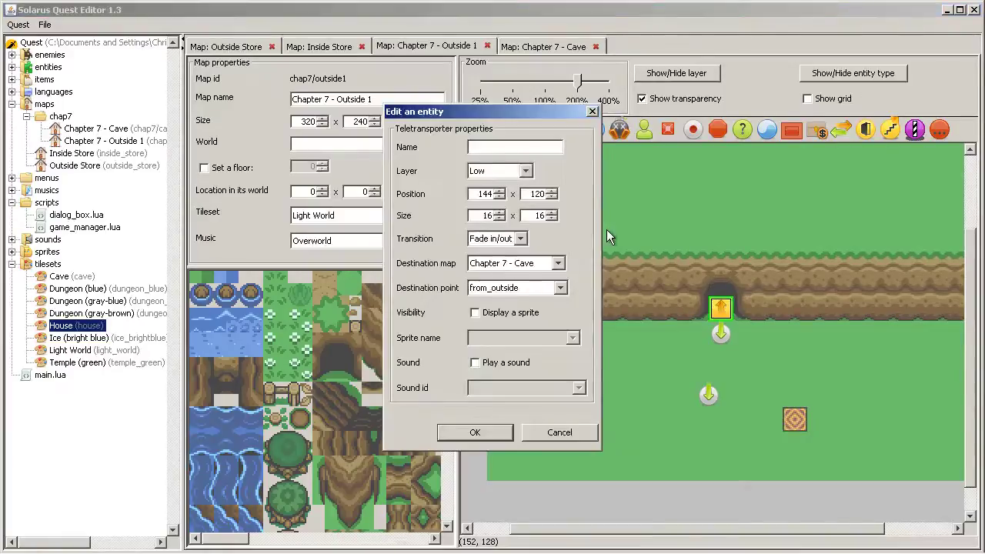
click(520, 239)
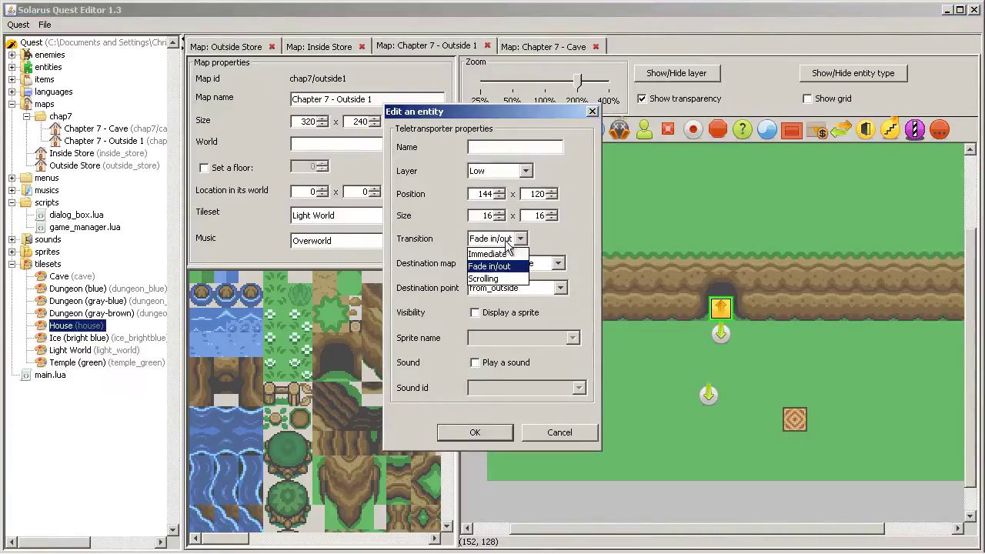
click(497, 279)
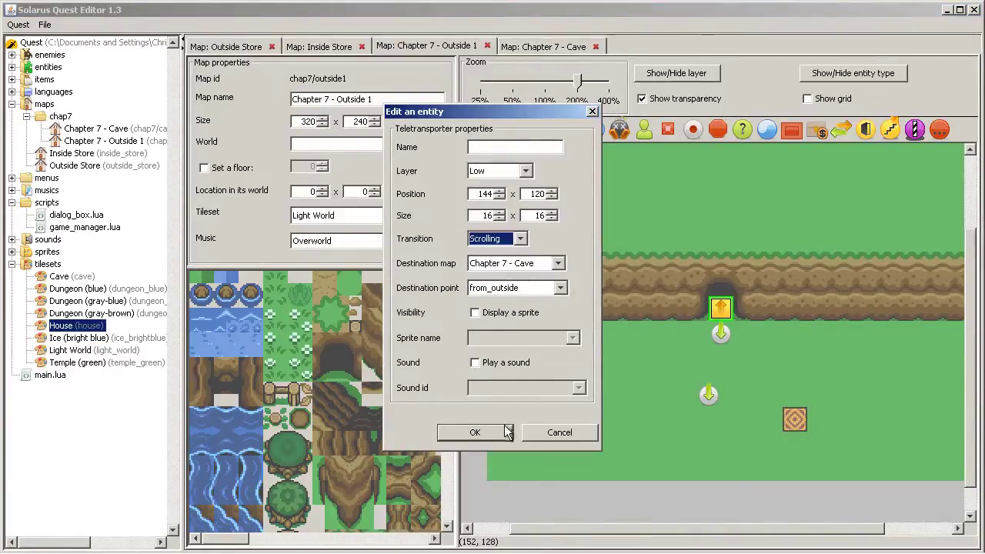
click(474, 432)
click(44, 24)
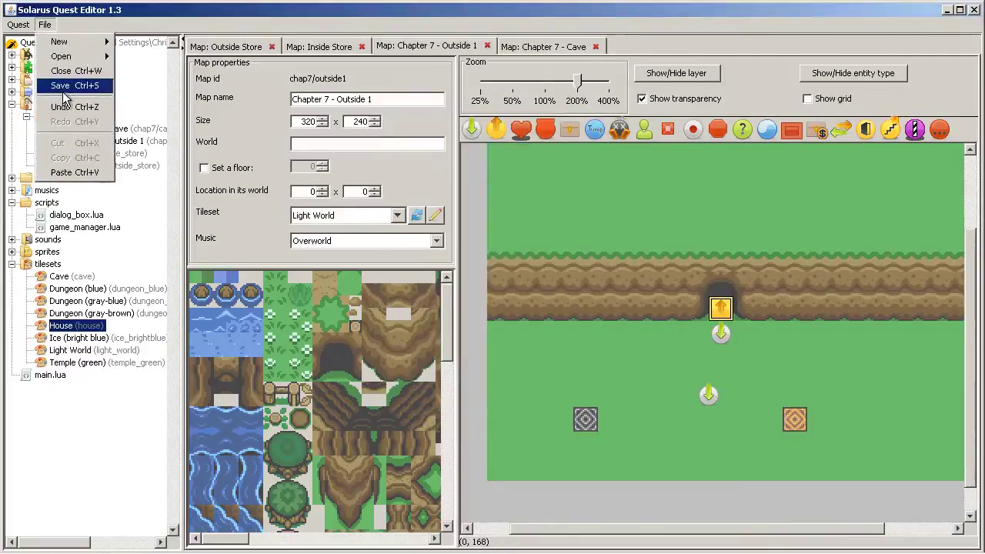
click(65, 87)
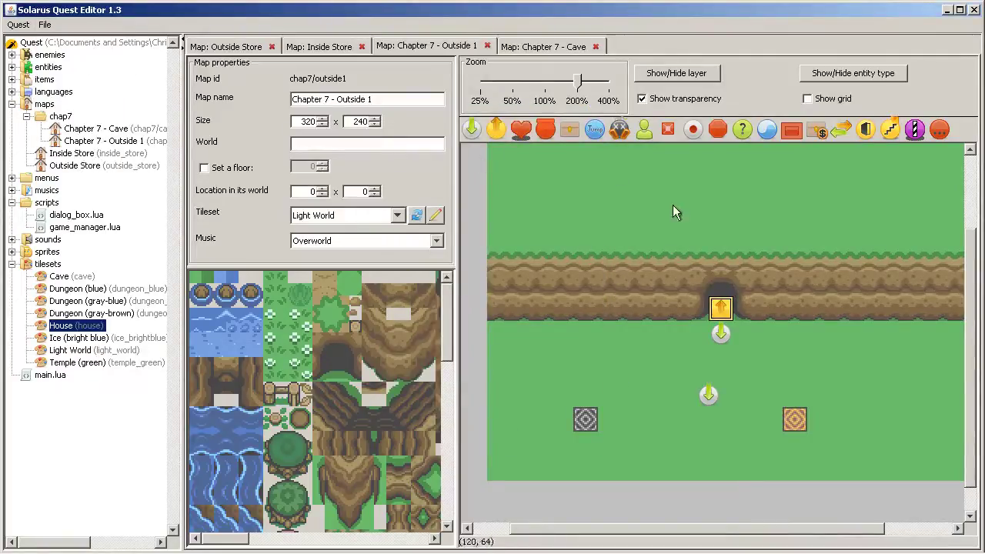
- Run the quest and walk the hero into Chapter 7 - Cave and back out to Outside 1
mouse_move(131, 544)
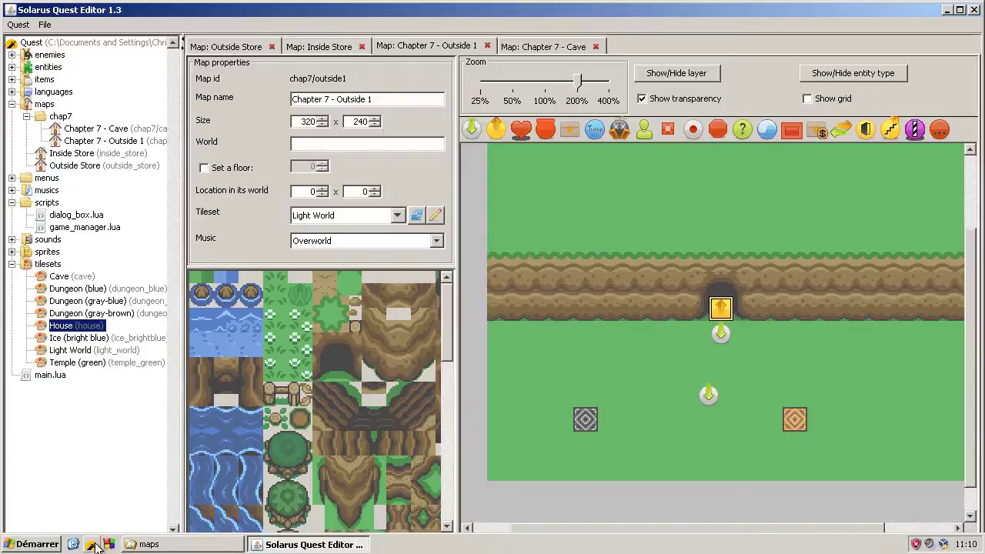
click(92, 544)
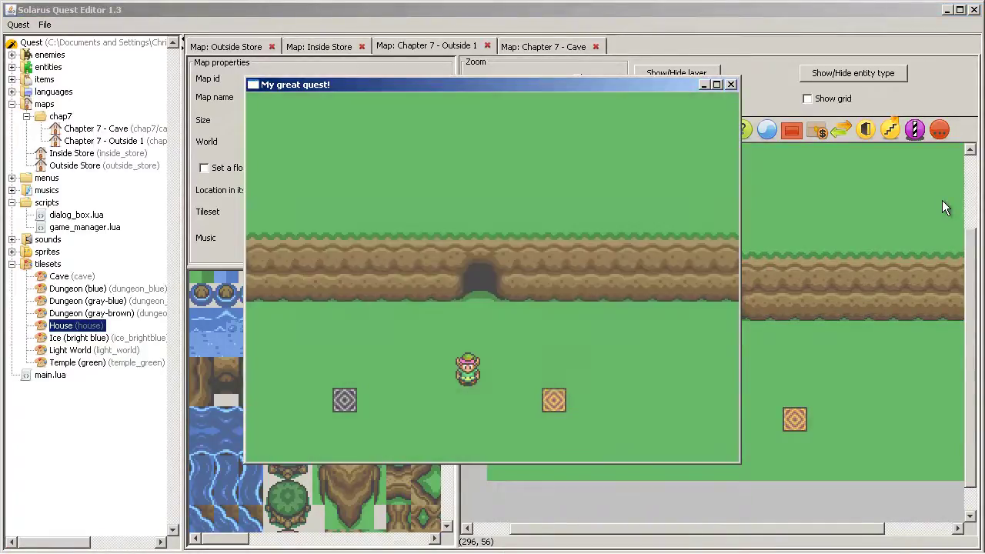
key(Up)
key(Right)
key(Up)
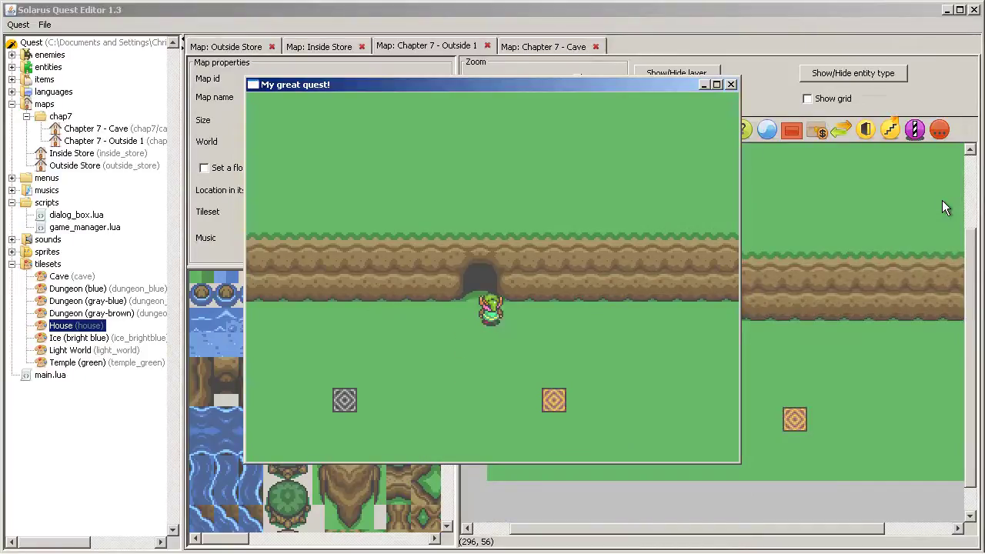
key(Down)
key(Down)
key(Left)
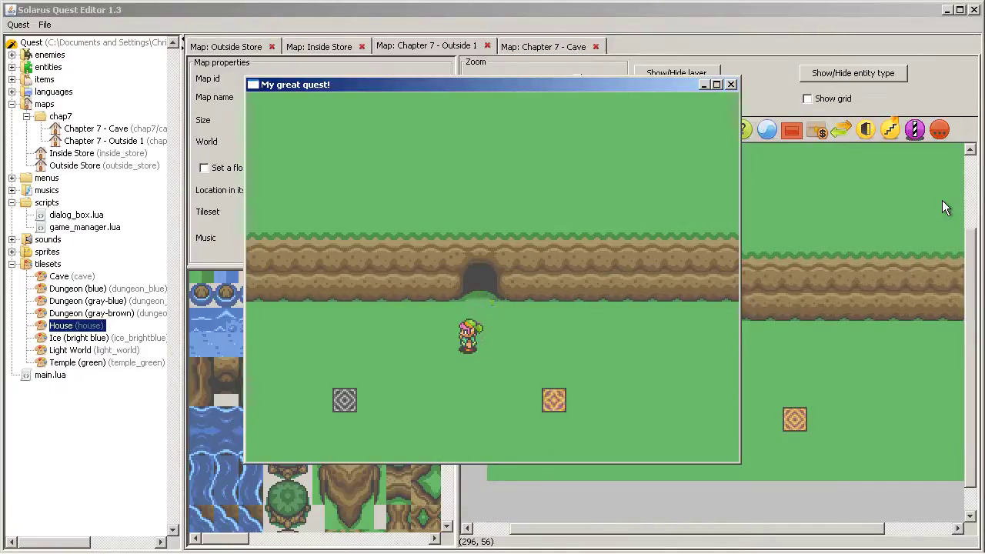
key(Up)
key(Up)
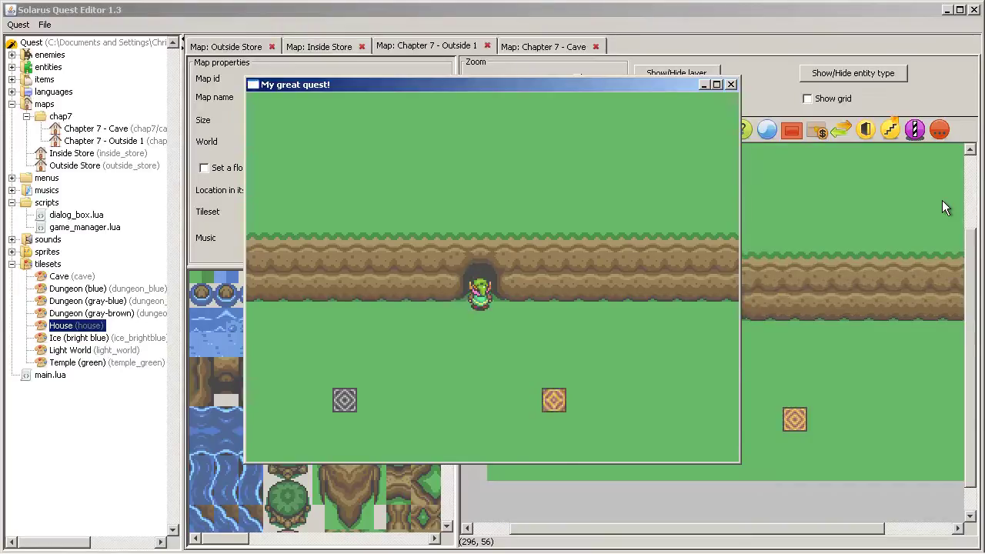
key(Down)
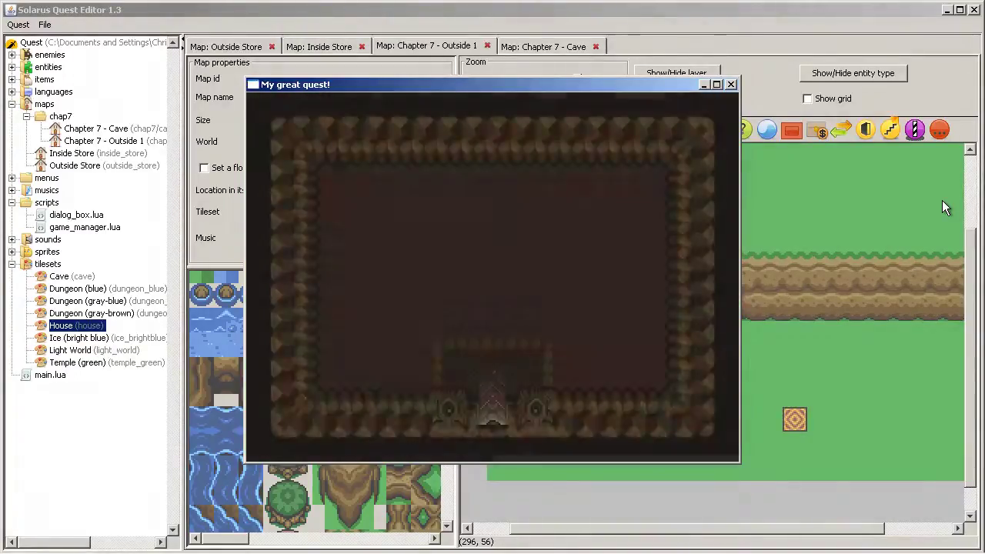
key(Up)
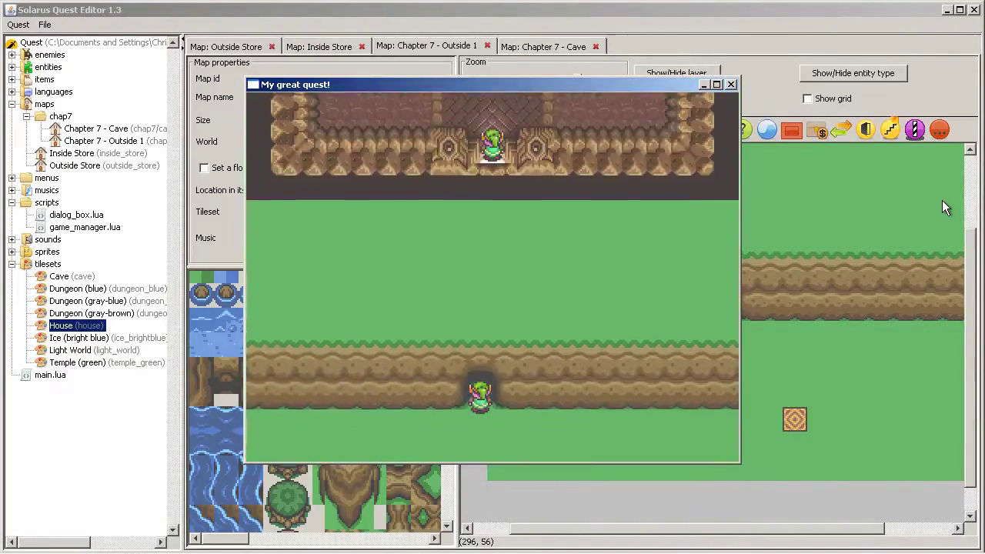
key(Down)
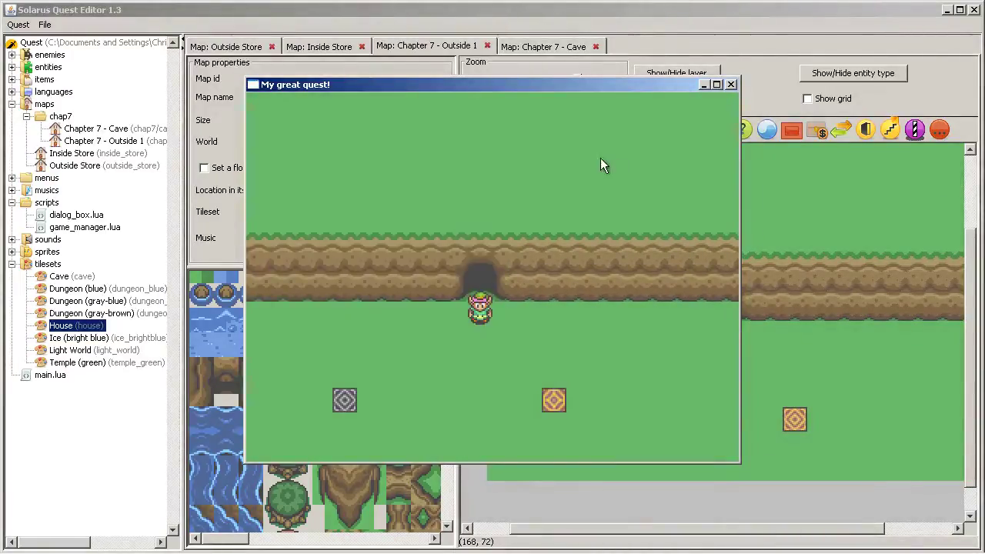
drag(740, 79, 738, 77)
- Switch the cave teletransporter from Scrolling to Fade in/out and save Outside 1
click(727, 84)
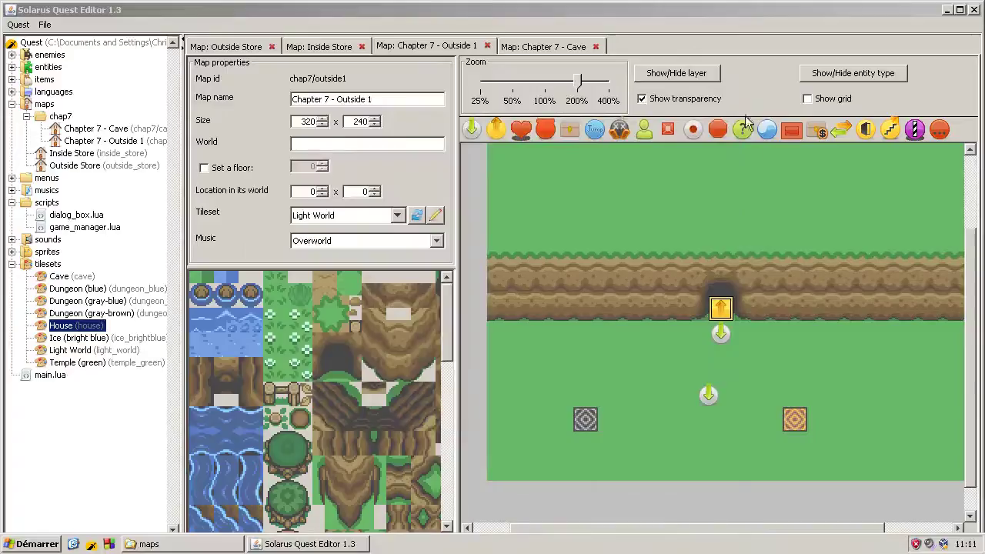
double_click(734, 310)
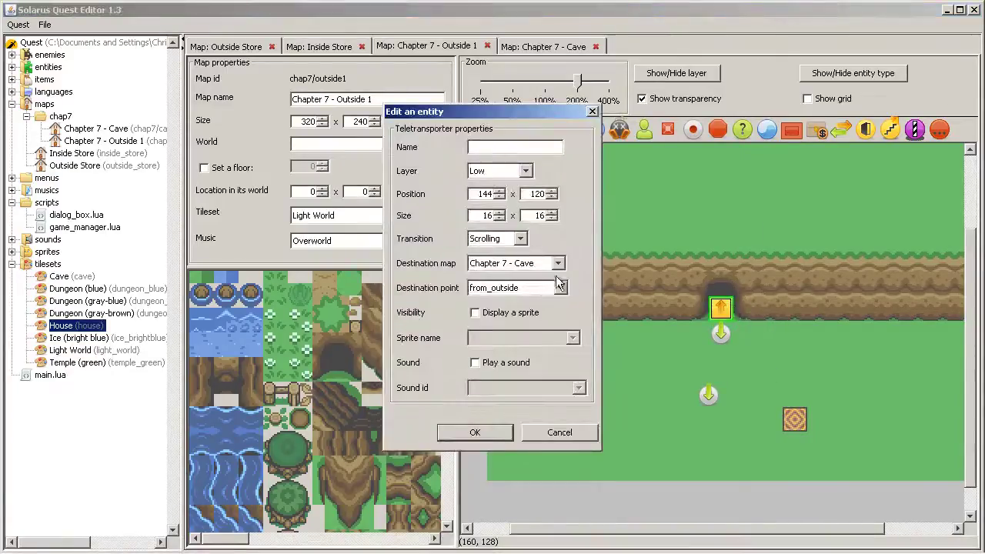
click(520, 238)
click(507, 262)
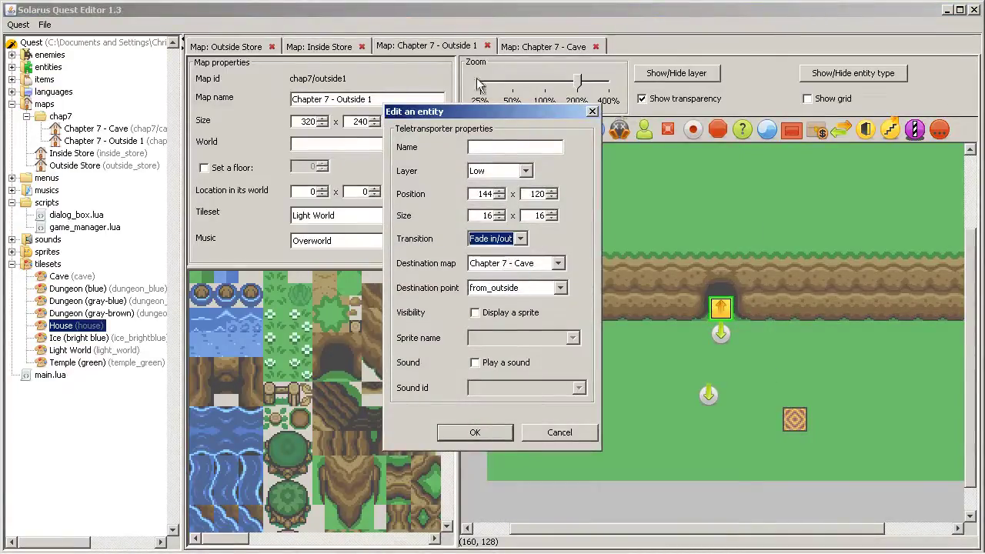
click(474, 431)
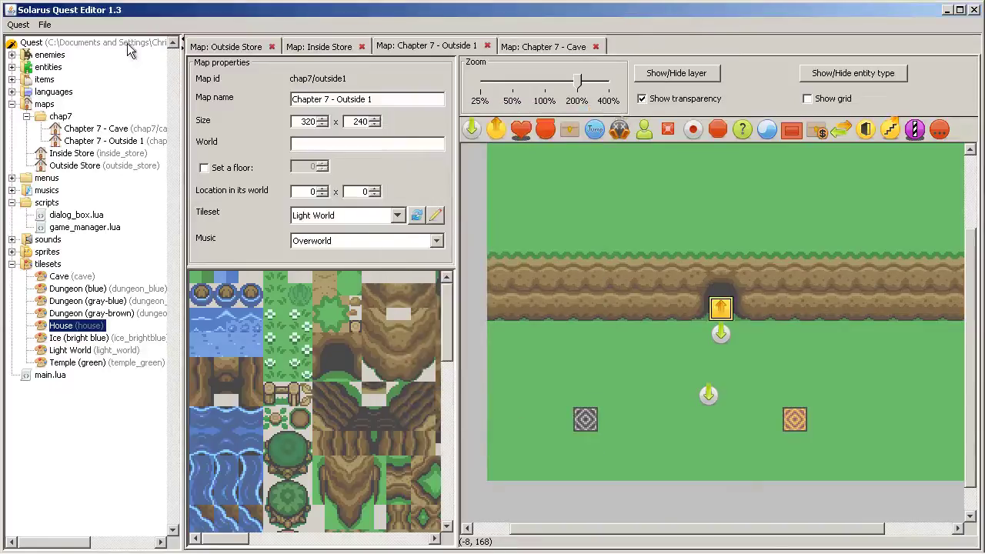
click(44, 25)
click(61, 85)
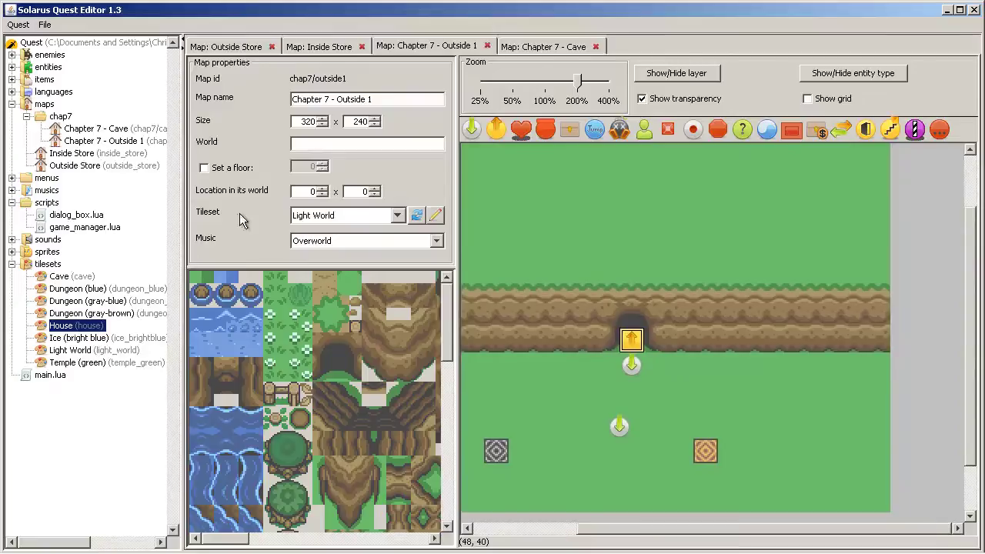
- Create a new map chap7/outside2 named 'Chapter 7 - Outside 2' in the chap7 folder
right_click(65, 116)
click(85, 123)
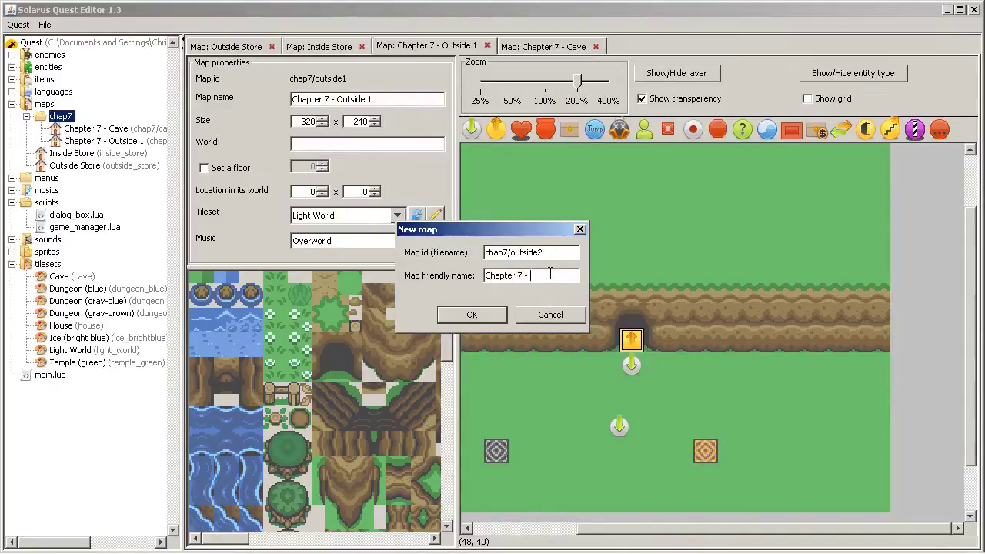
key(Return)
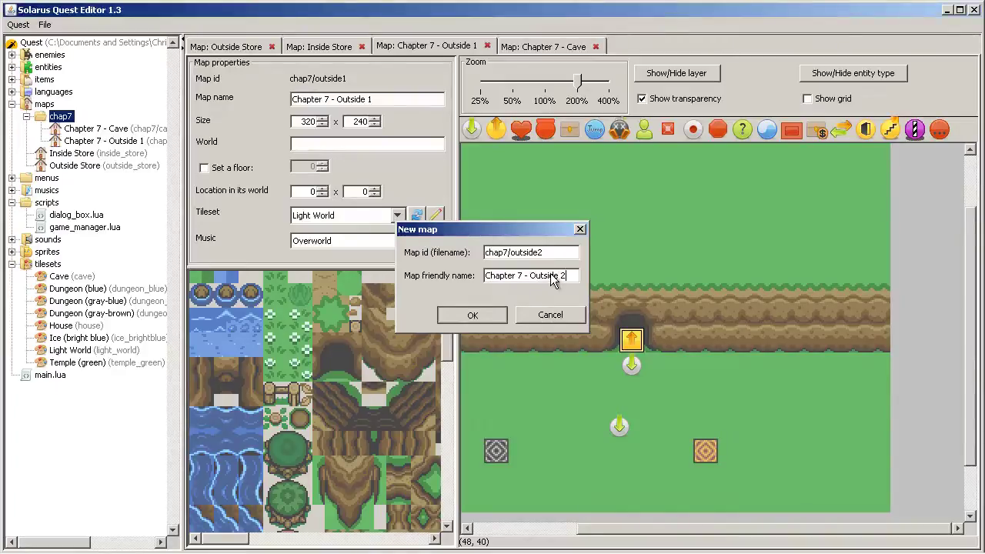
key(ctrl+s)
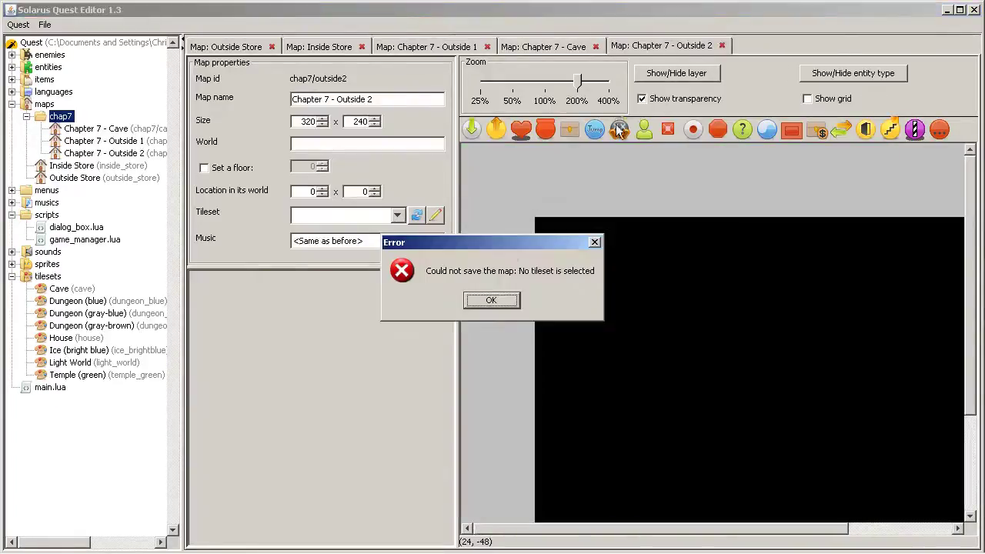
click(498, 300)
- Give the new map the Light World tileset and Overworld music
click(372, 214)
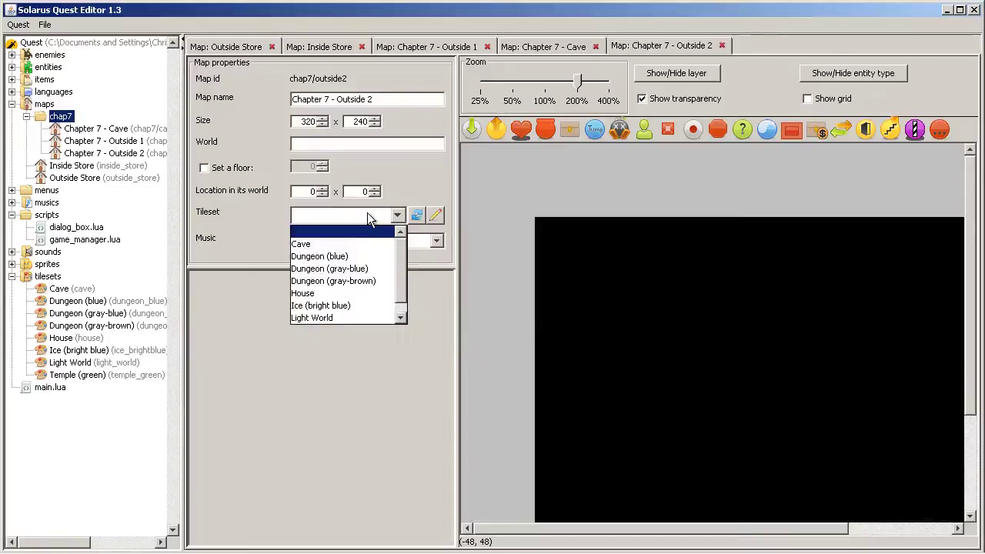
click(324, 318)
click(362, 241)
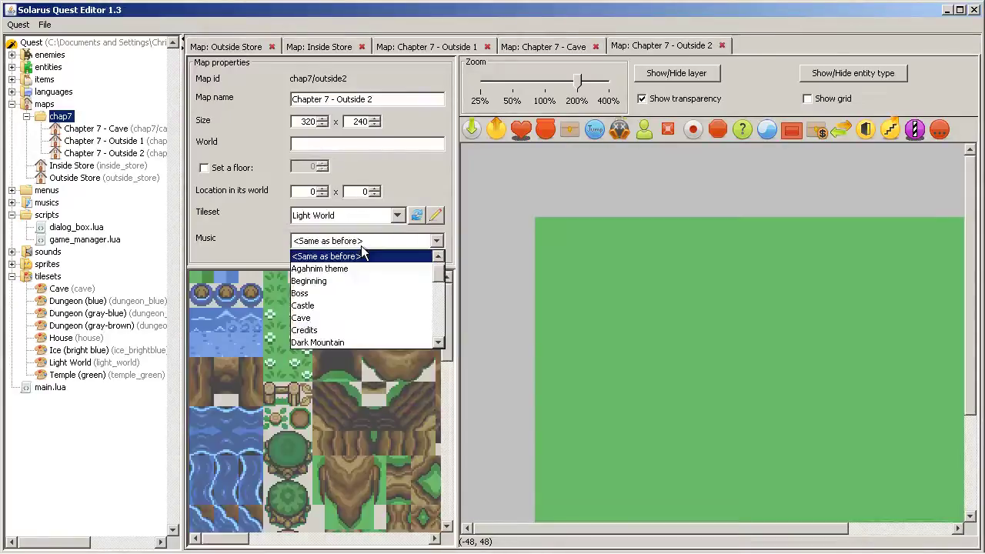
scroll(361, 292, down, 4)
scroll(337, 341, down, 3)
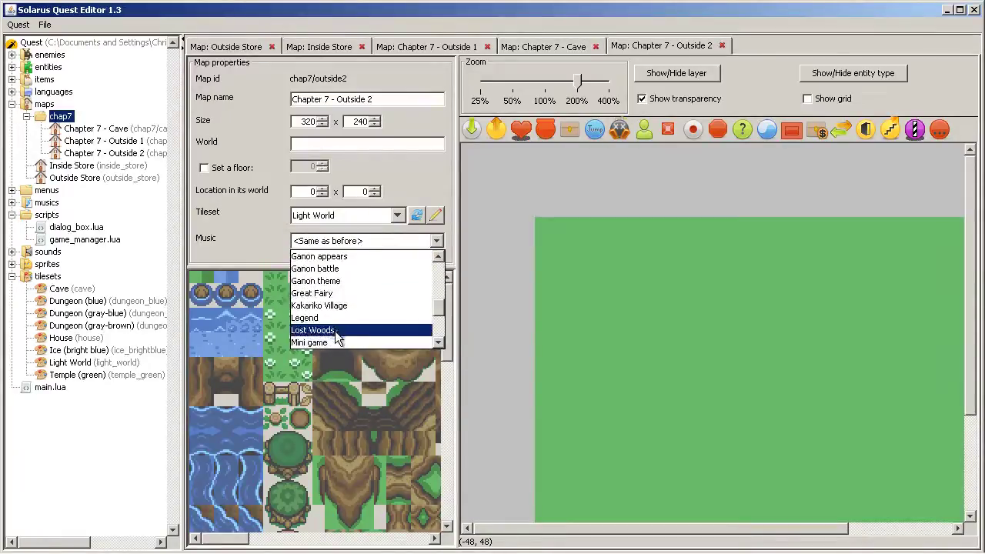
click(323, 281)
click(646, 210)
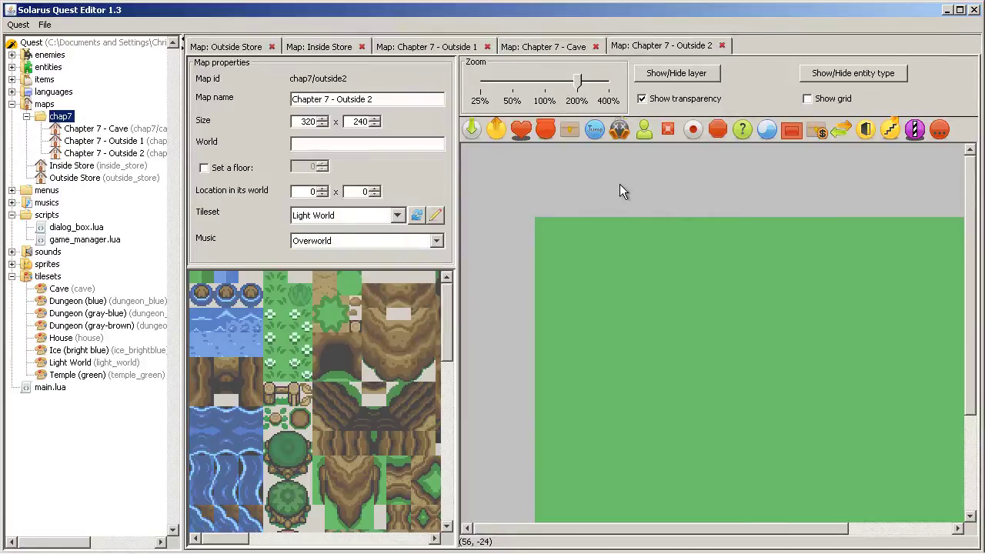
click(438, 47)
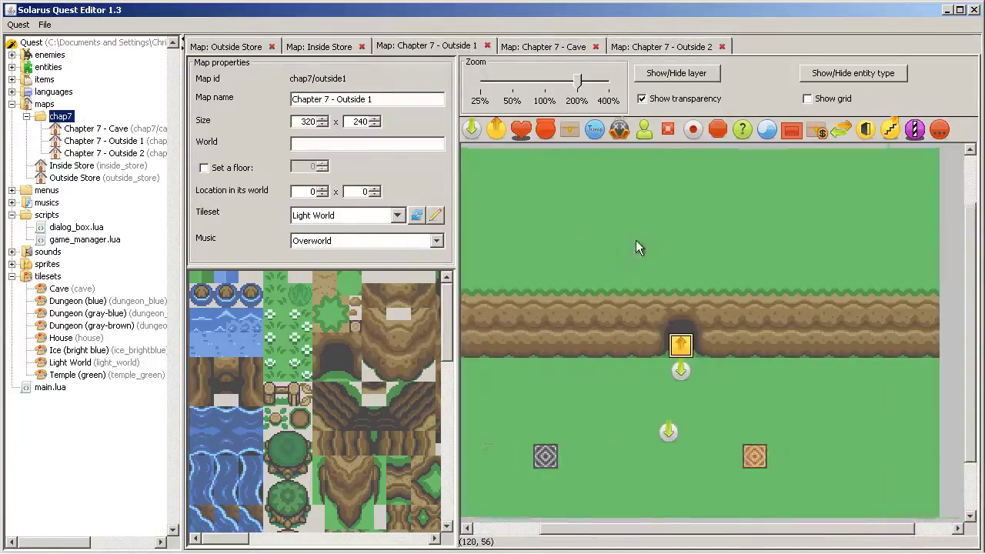
- Copy the cliff strip with its grass edge from Outside 1 and paste it into Outside 2
click(533, 106)
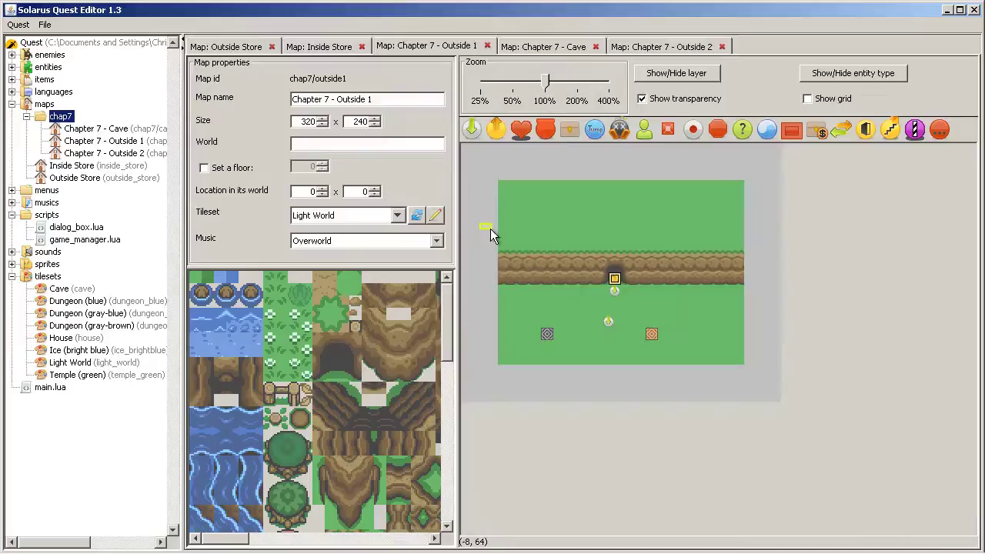
drag(480, 225, 761, 291)
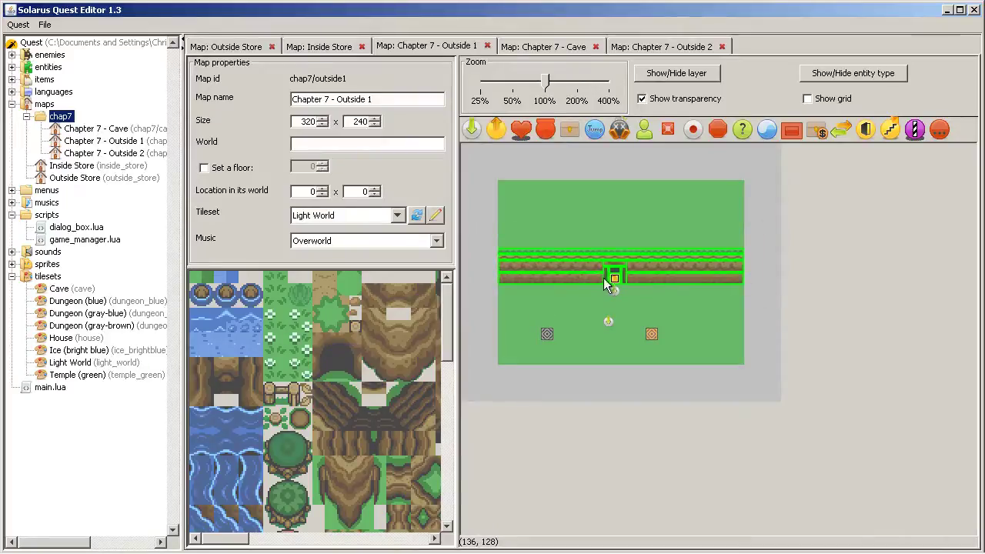
click(599, 291)
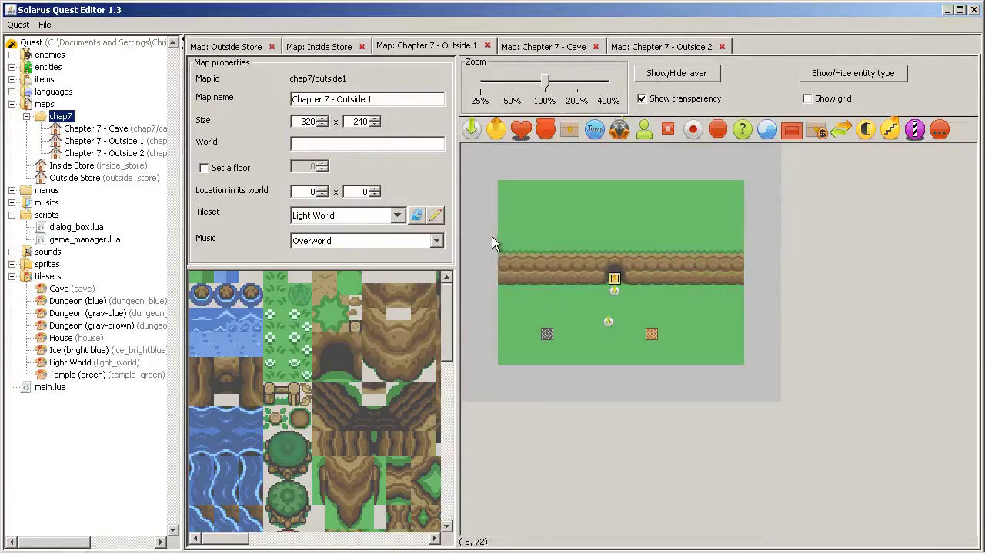
click(501, 253)
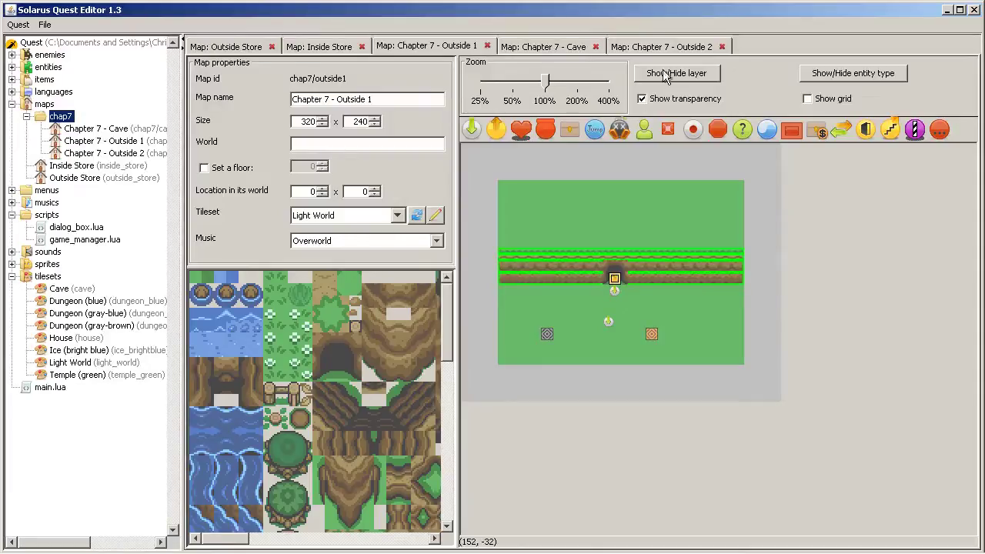
click(668, 47)
key(ctrl+v)
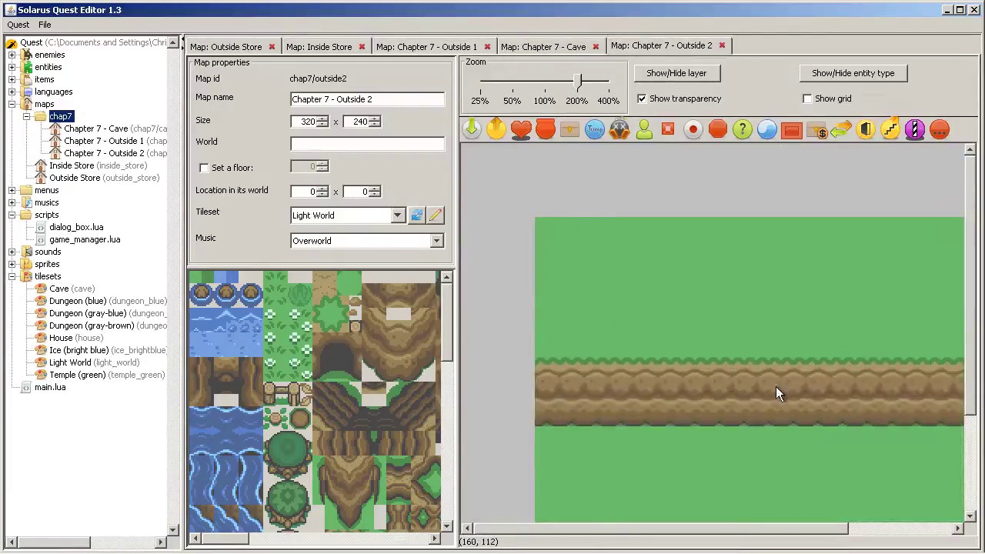
click(784, 402)
- Match the pasted cliff's height to Outside 1 and shorten it to the map's left part
click(519, 100)
click(466, 48)
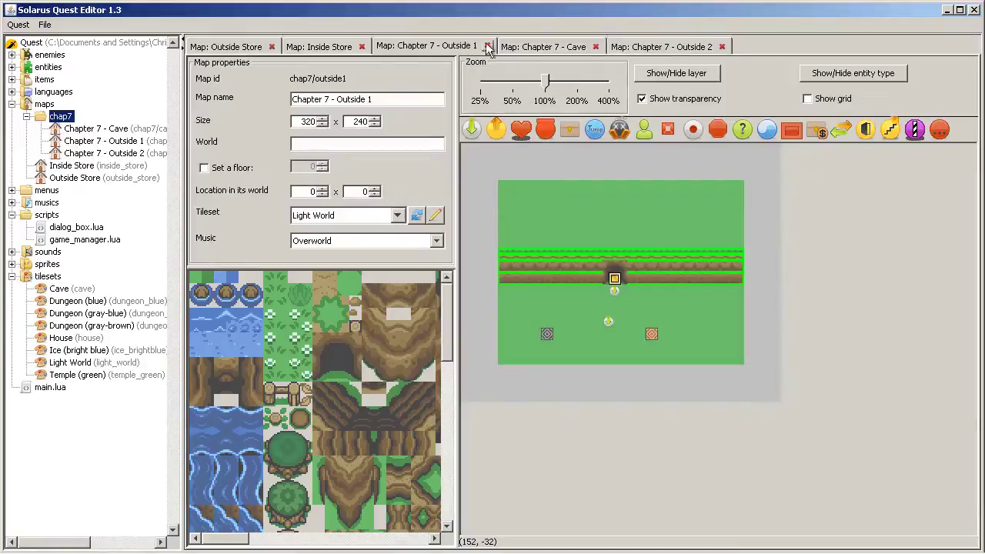
click(687, 48)
drag(608, 267, 609, 261)
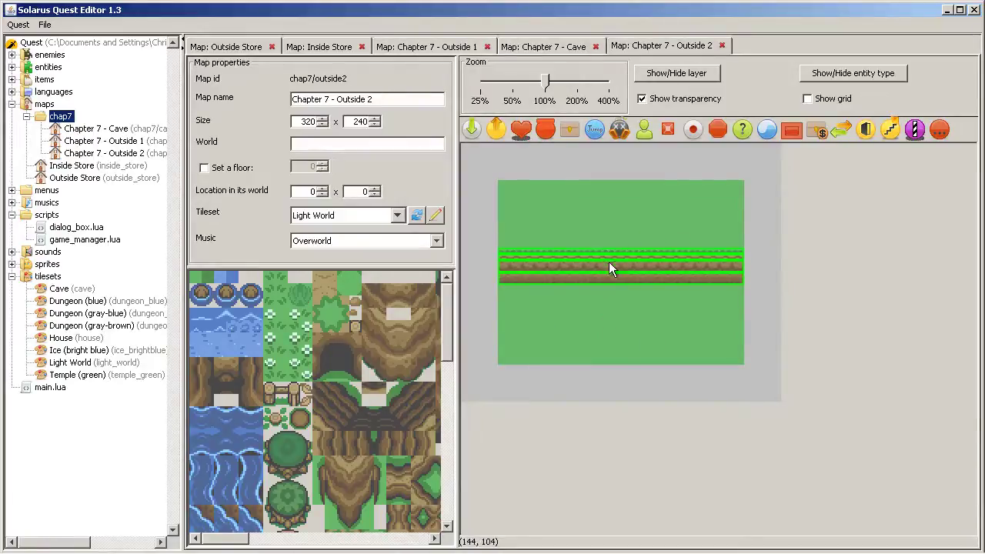
click(468, 46)
click(641, 46)
drag(699, 278, 629, 273)
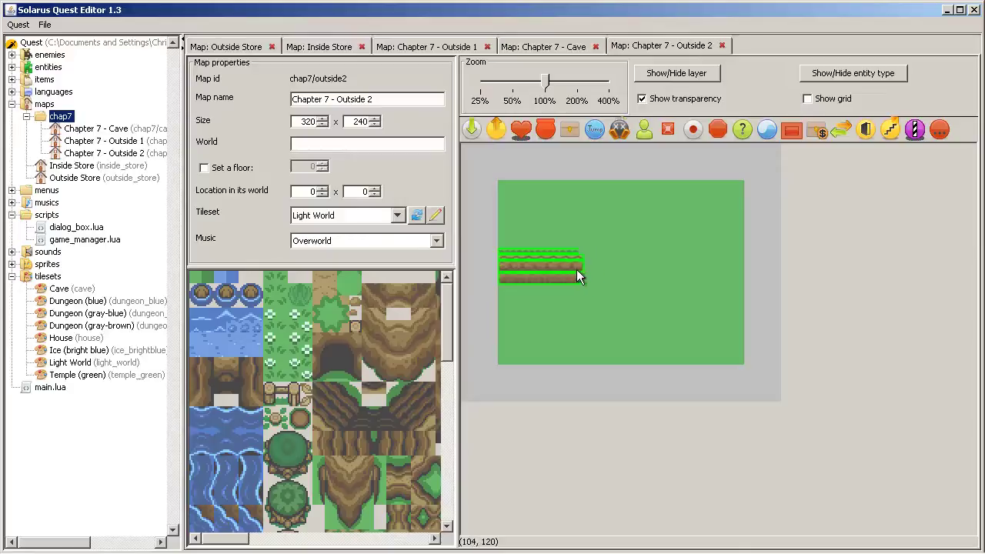
click(587, 275)
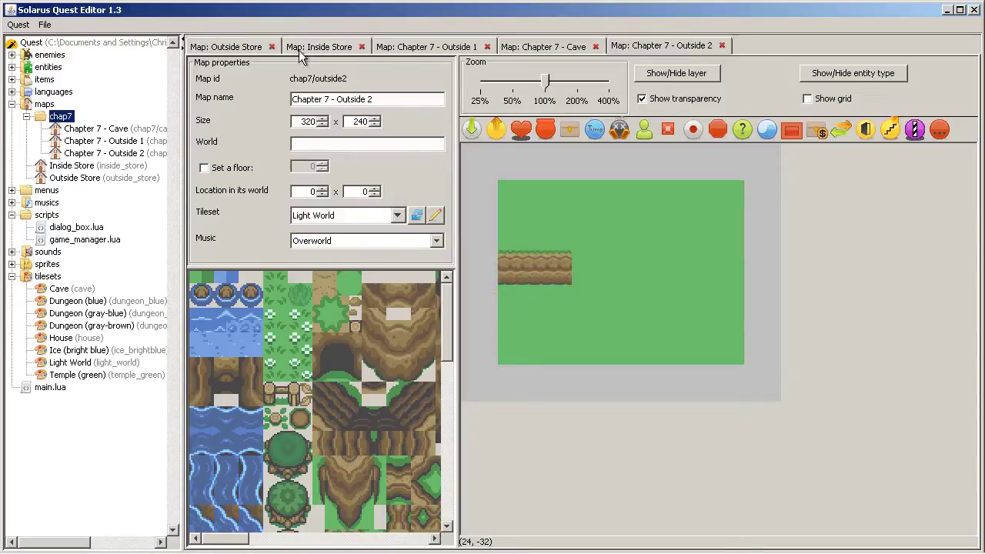
- Copy the diagonal cliff corner from Outside Store and place it at the cliff strip's end
click(419, 46)
click(225, 47)
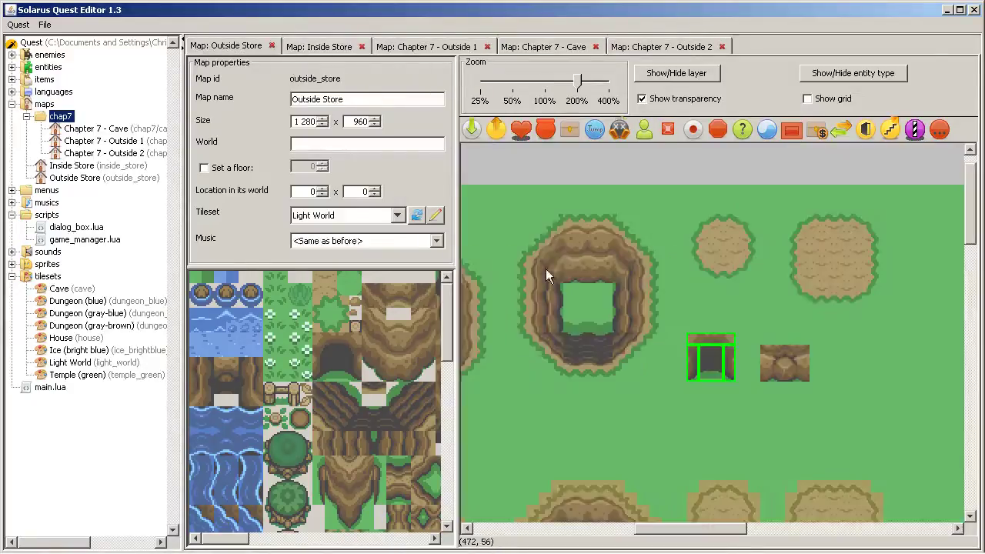
drag(678, 435, 584, 316)
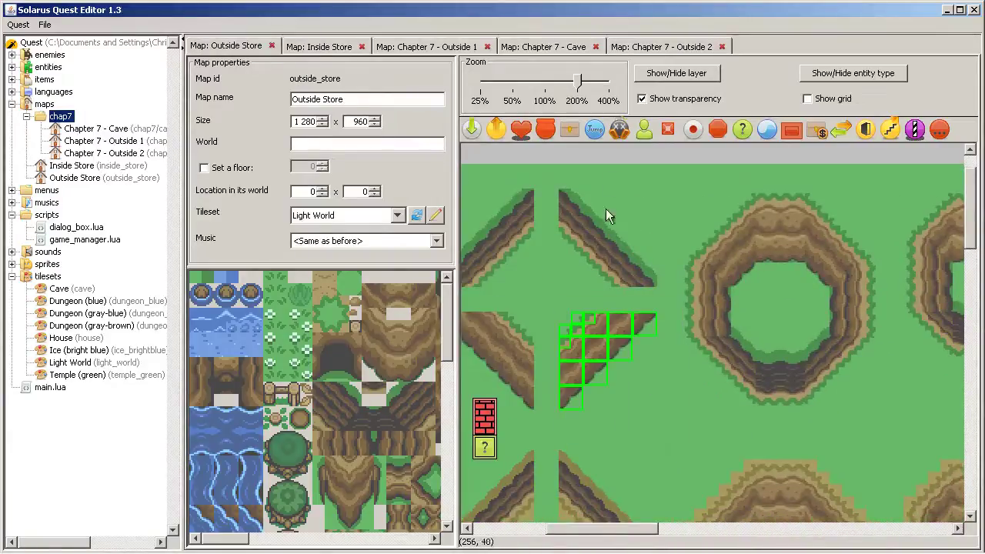
click(671, 47)
drag(550, 80, 577, 80)
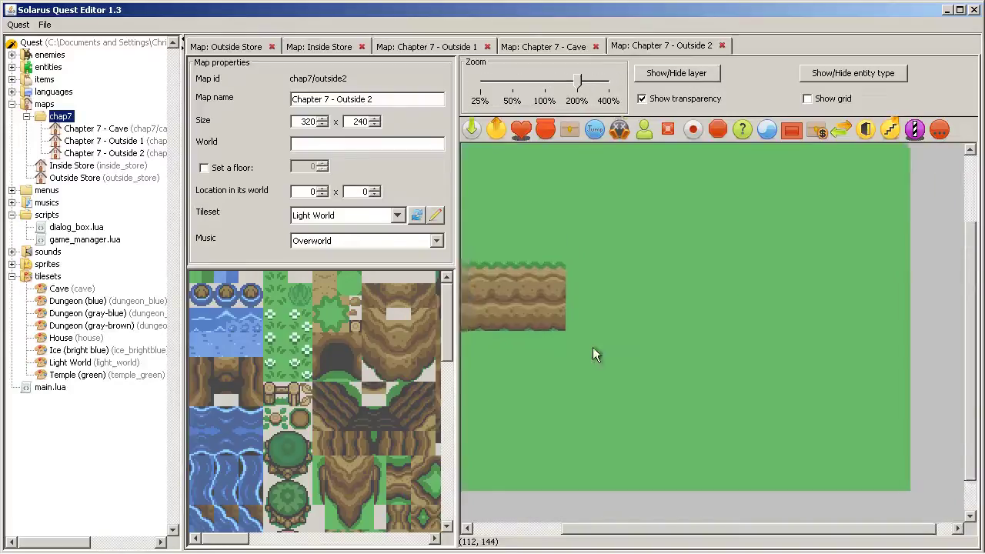
key(ctrl+v)
click(642, 384)
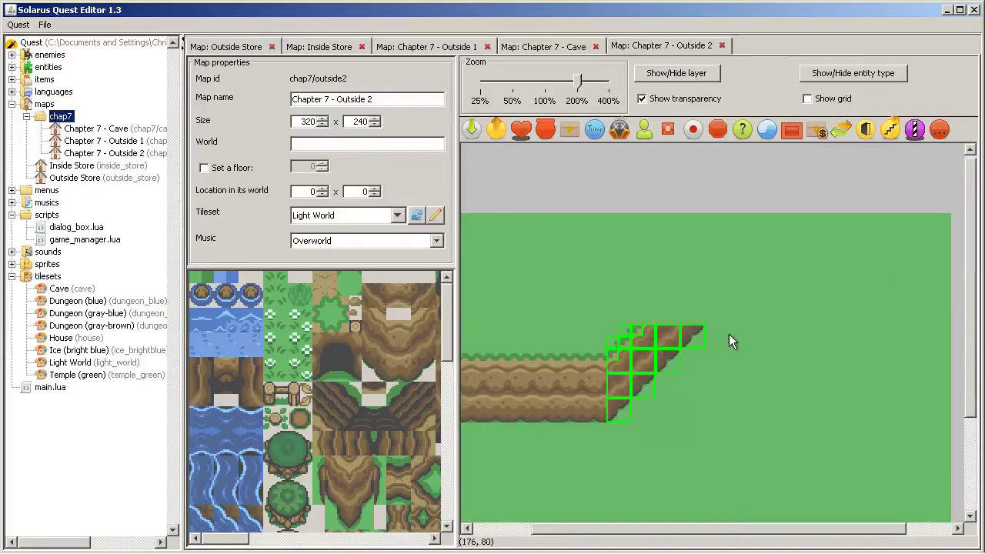
drag(740, 275, 530, 351)
- Paste repeated diagonal cliff sections climbing up-right until they reach the top edge
drag(664, 334, 700, 297)
click(695, 314)
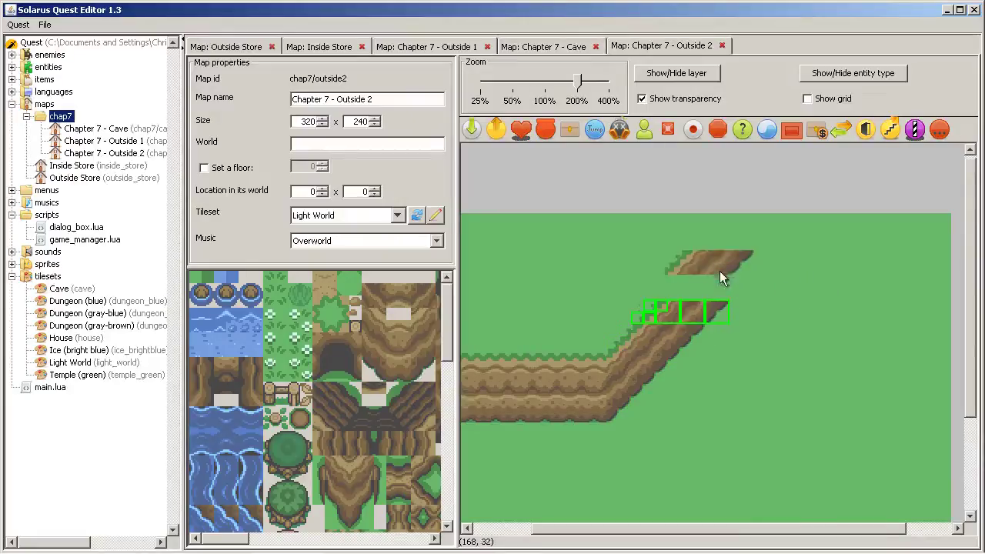
key(ctrl+v)
click(736, 266)
key(ctrl+v)
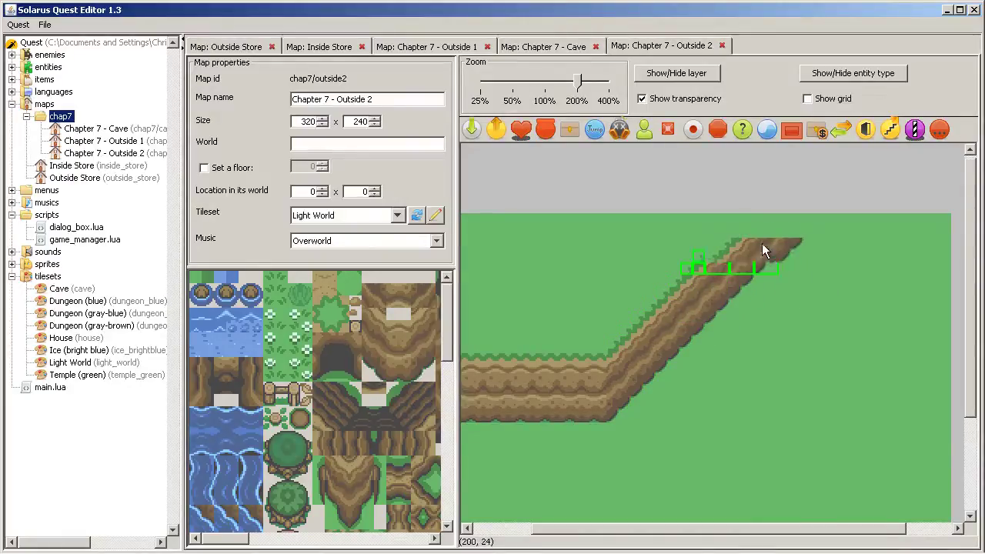
click(767, 240)
key(ctrl+v)
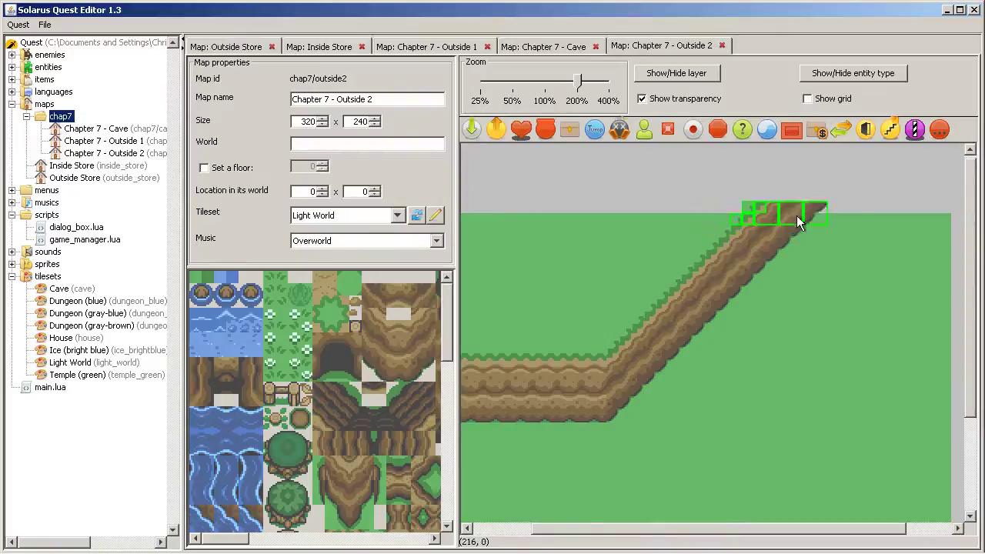
click(797, 216)
middle_drag(739, 434, 912, 389)
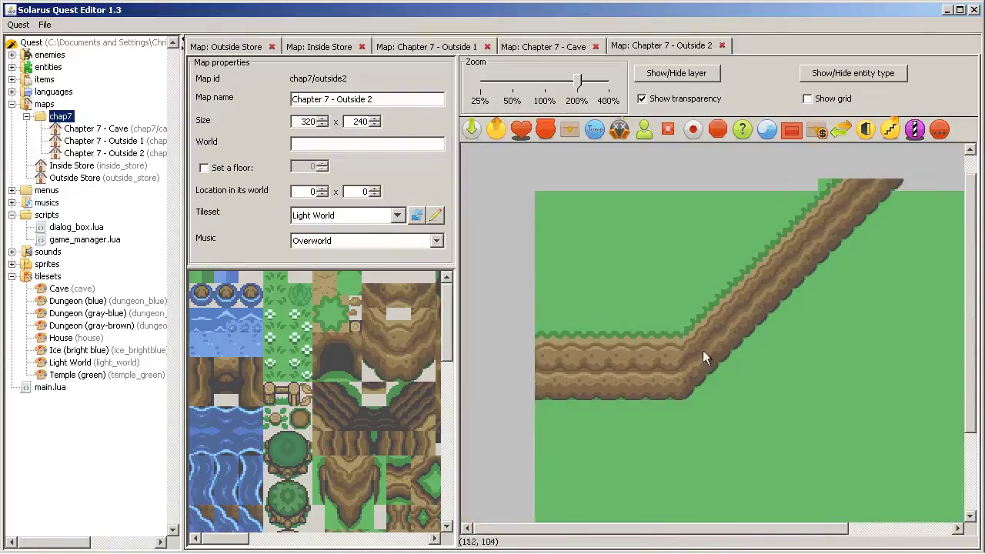
scroll(565, 269, down, 2)
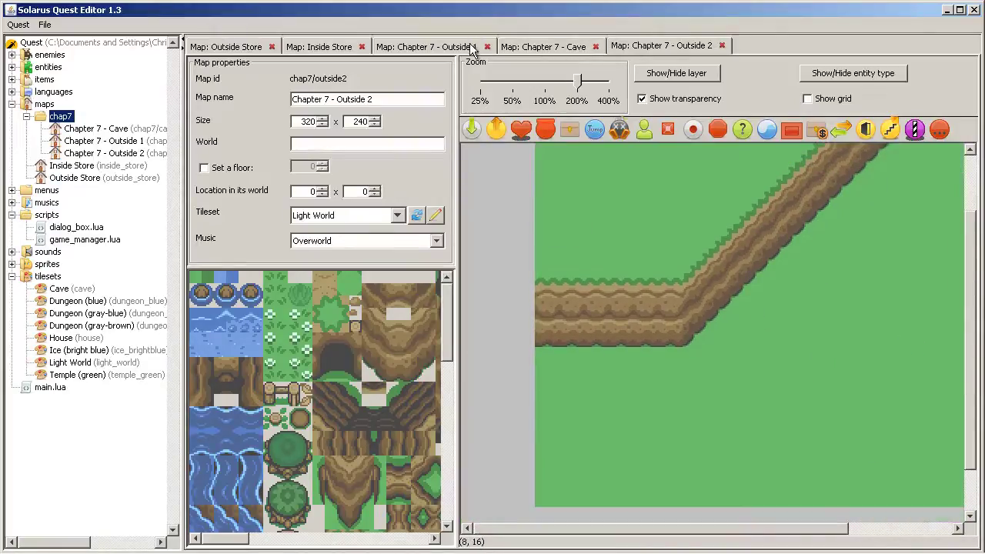
click(438, 47)
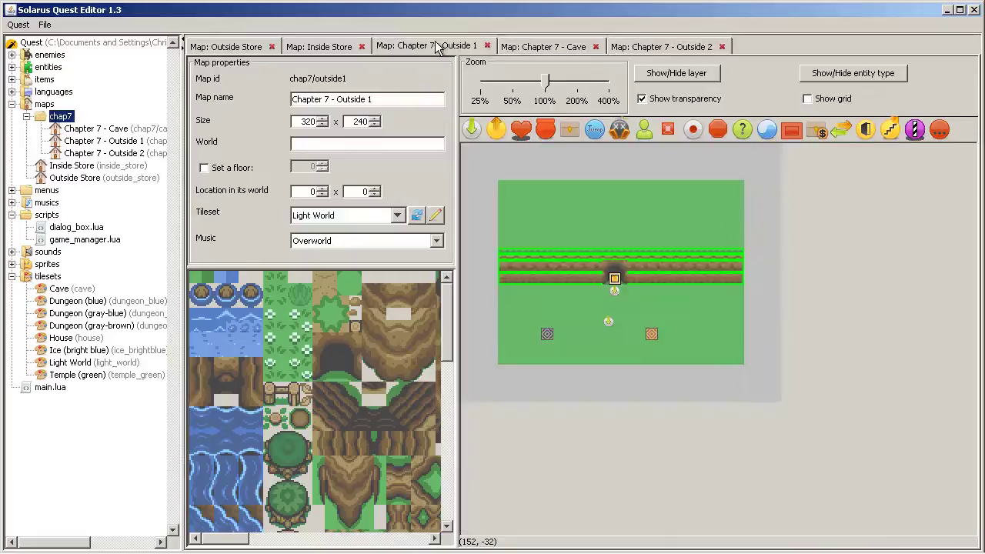
- At 200% zoom, place a teletransporter by the right edge and stretch it toward the bottom
click(597, 95)
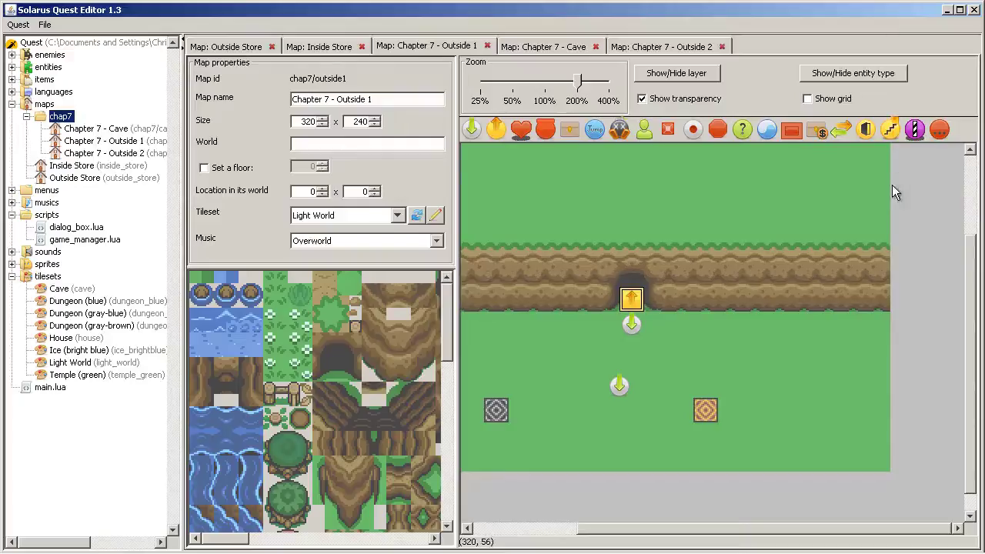
scroll(665, 306, up, 1)
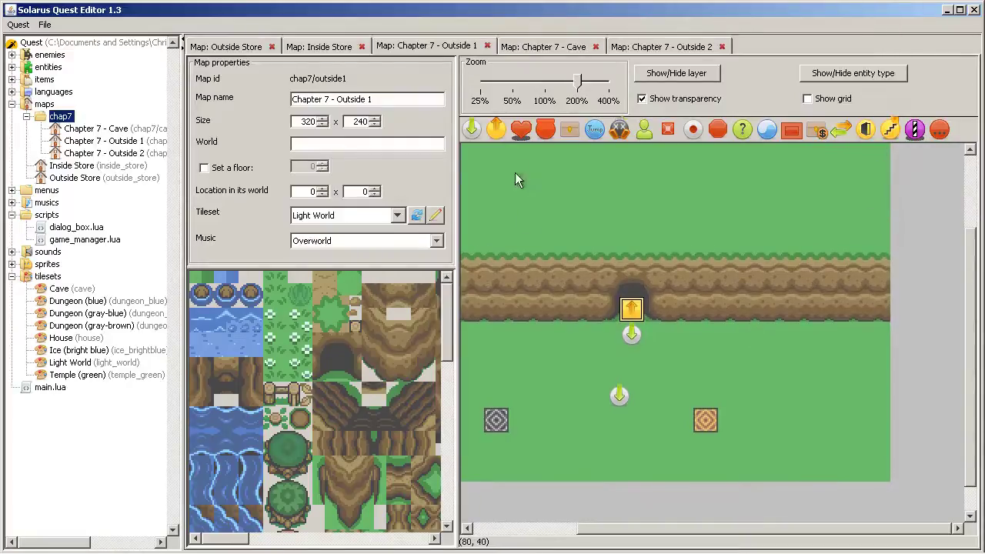
click(915, 242)
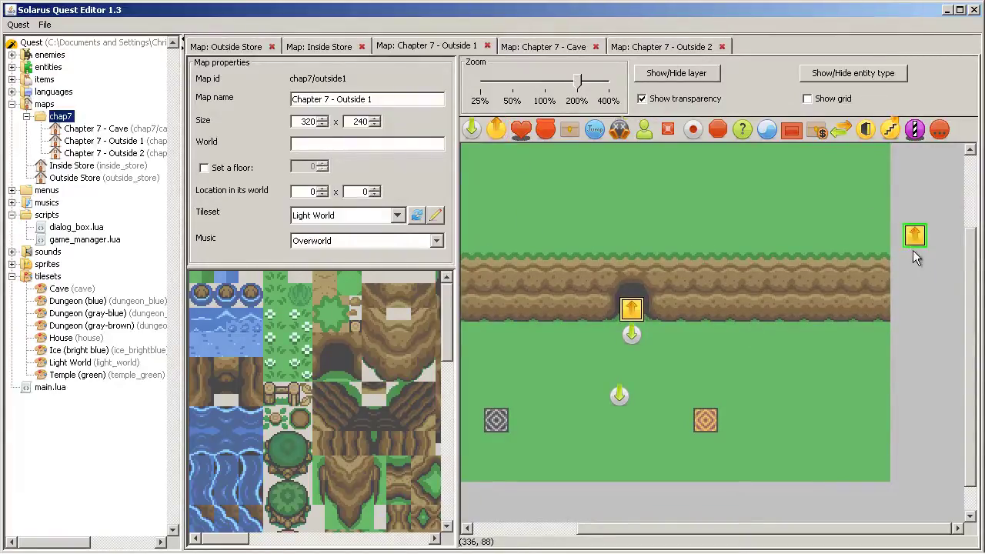
scroll(902, 409, up, 3)
mouse_move(911, 342)
mouse_down()
mouse_move(898, 232)
mouse_move(903, 346)
mouse_up()
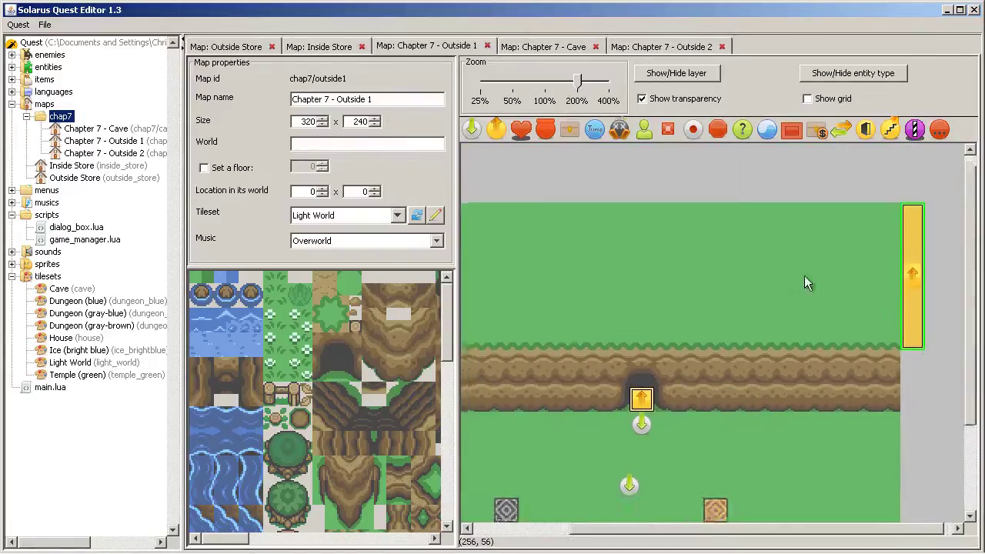
scroll(804, 275, down, 3)
mouse_move(677, 311)
mouse_down()
mouse_move(634, 345)
mouse_move(639, 373)
mouse_move(616, 375)
mouse_move(614, 366)
mouse_move(650, 358)
mouse_move(692, 313)
mouse_up()
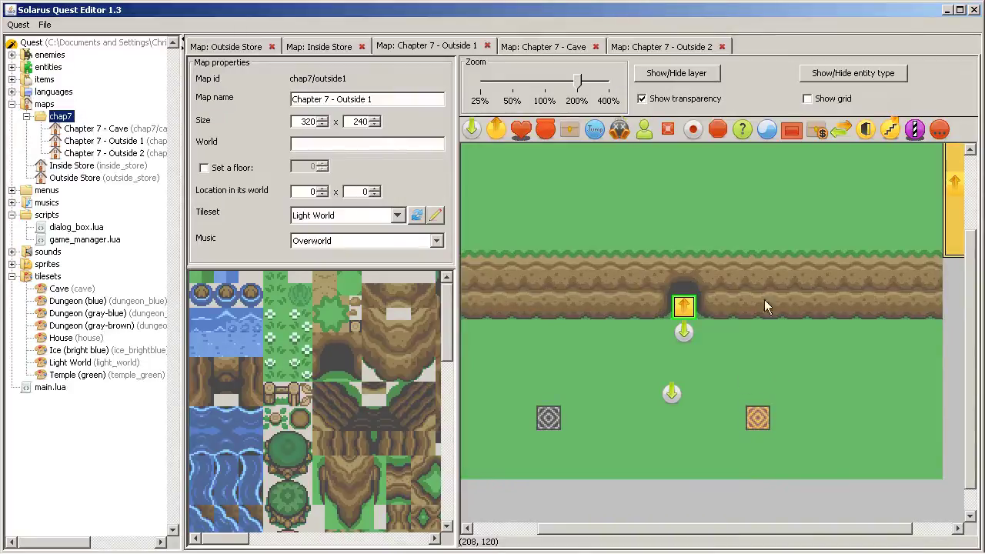
click(911, 221)
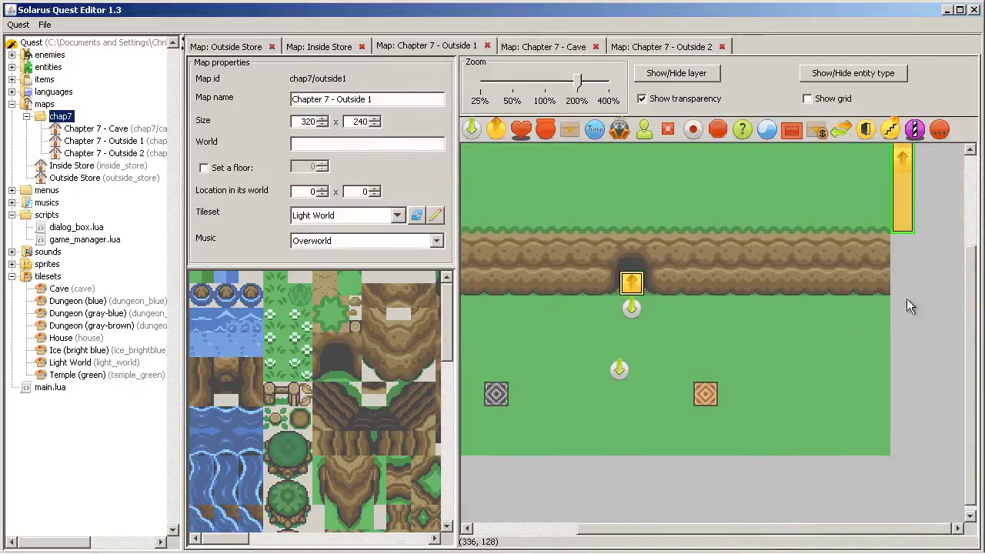
drag(901, 364, 902, 437)
- Restore the small teletransporter near the bottom to 16x16
click(714, 391)
drag(737, 363, 854, 404)
drag(779, 450, 735, 457)
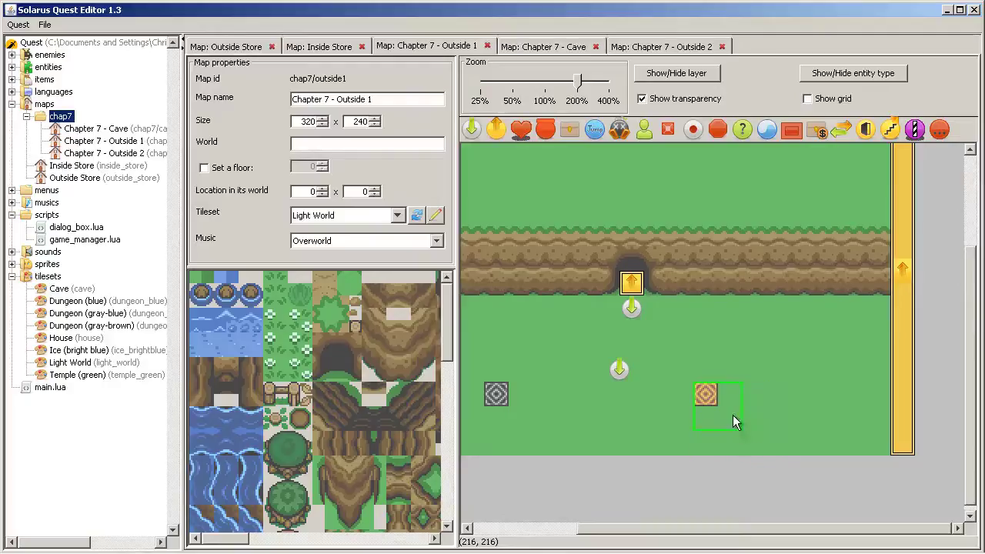
drag(733, 415, 714, 402)
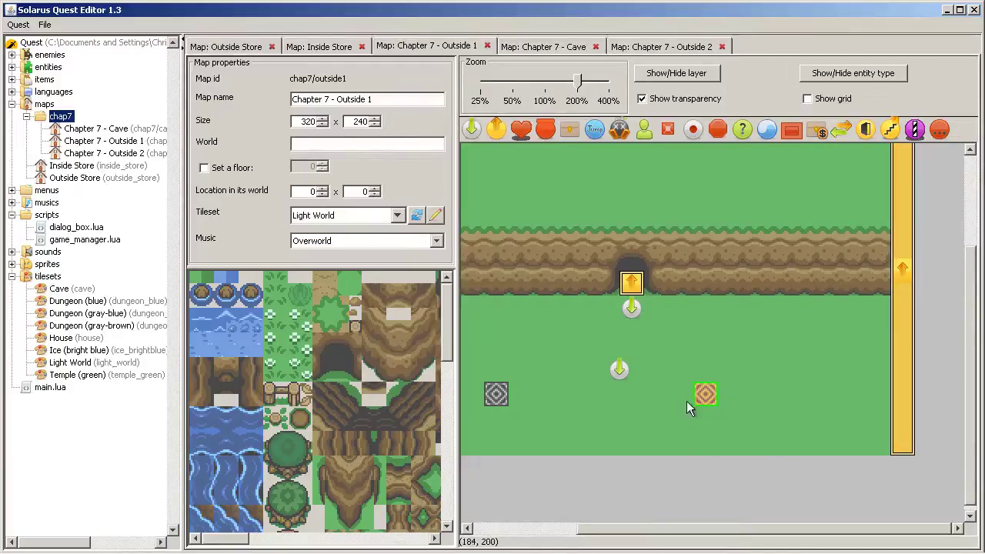
click(911, 321)
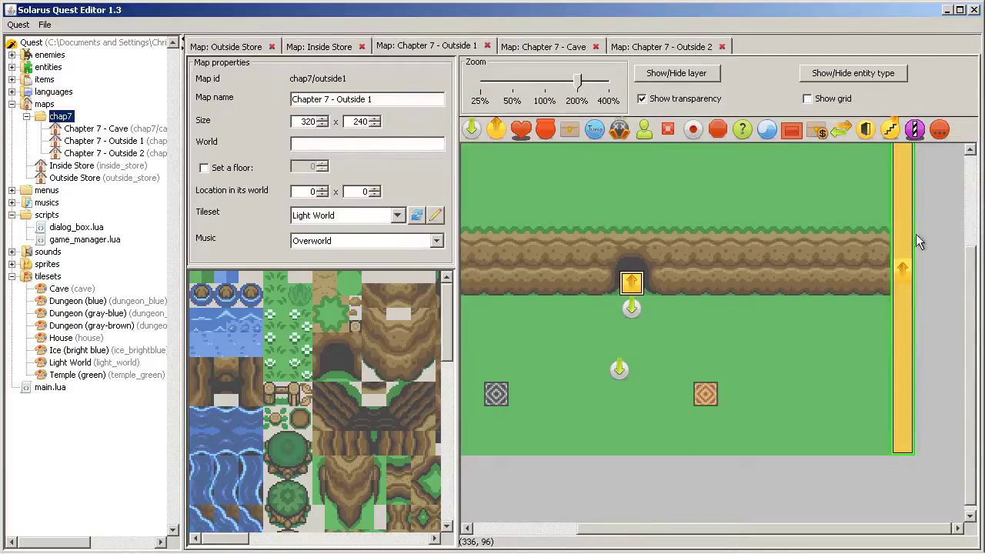
scroll(915, 241, up, 3)
scroll(874, 312, down, 2)
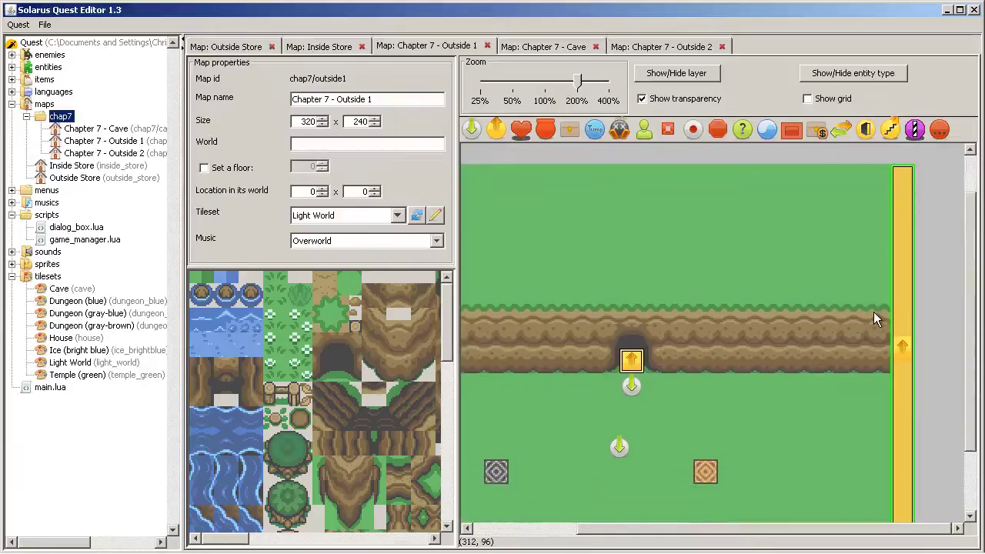
- Start creating a stairs entity from the grey marker's context menu, then cancel it
click(496, 455)
right_click(495, 451)
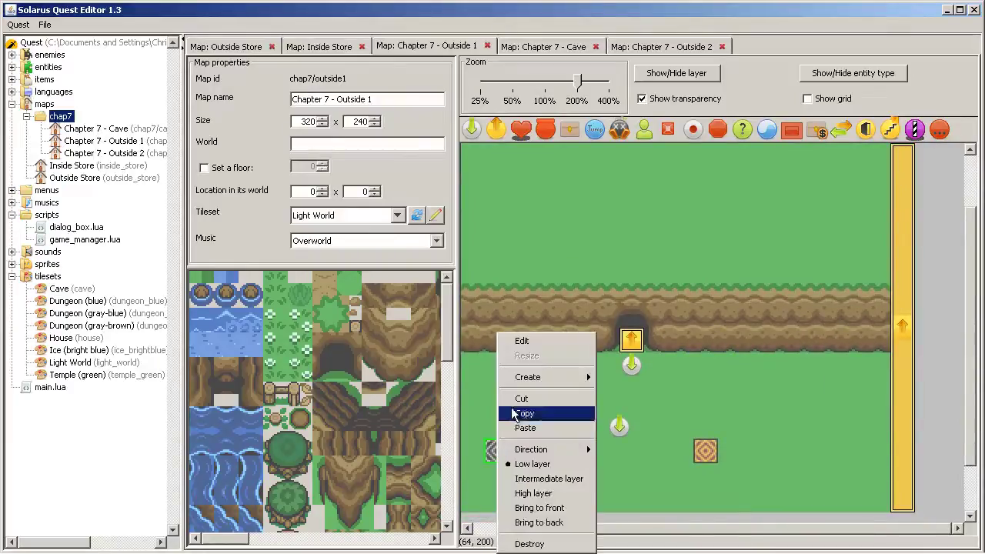
mouse_move(573, 377)
click(635, 350)
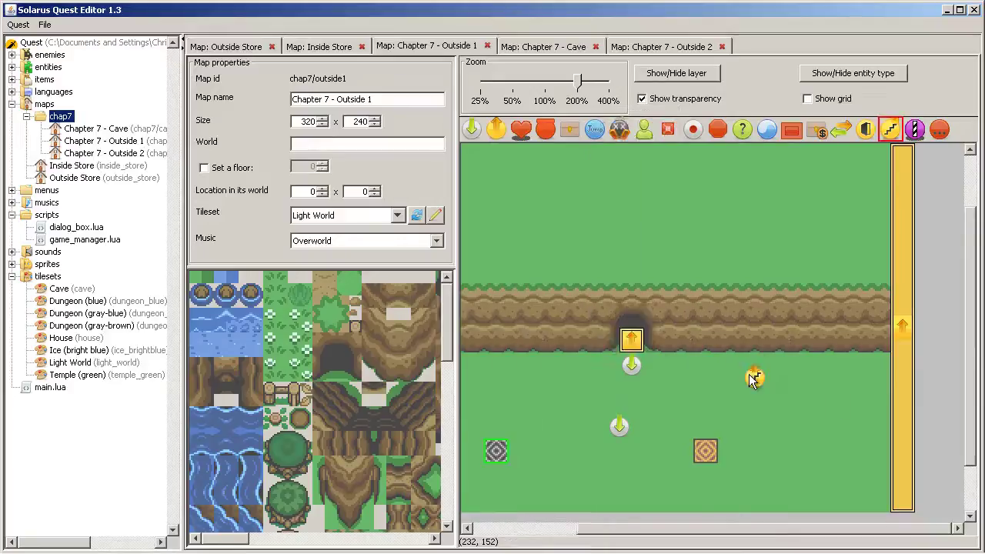
click(690, 399)
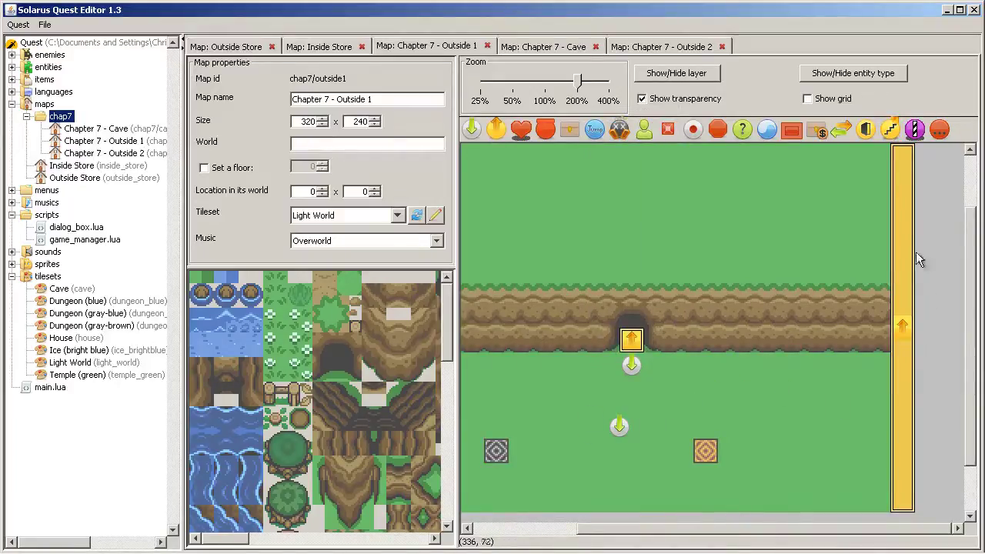
- Reposition the tall teletransporter to start at the map top and stretch it to the bottom
scroll(916, 259, up, 3)
drag(903, 286, 911, 285)
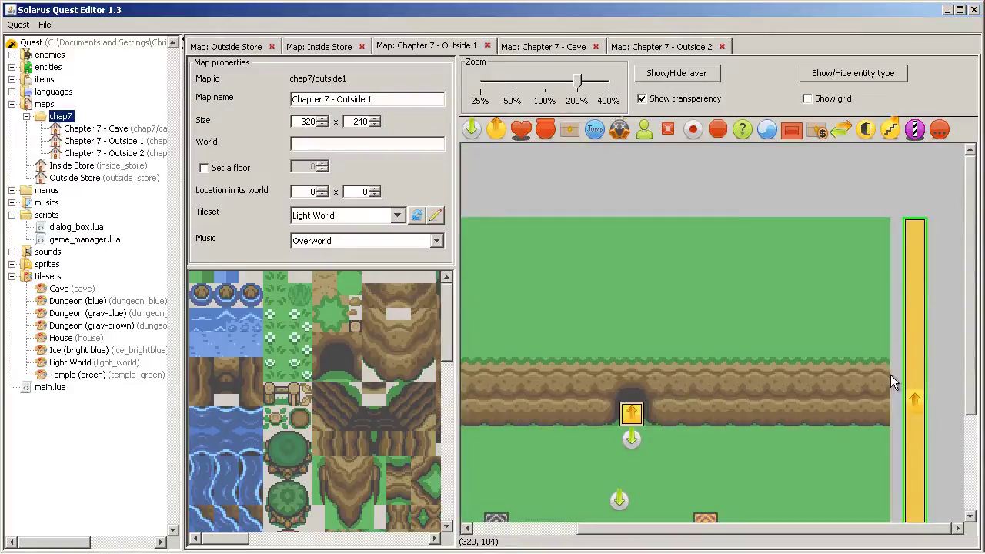
scroll(888, 234, down, 5)
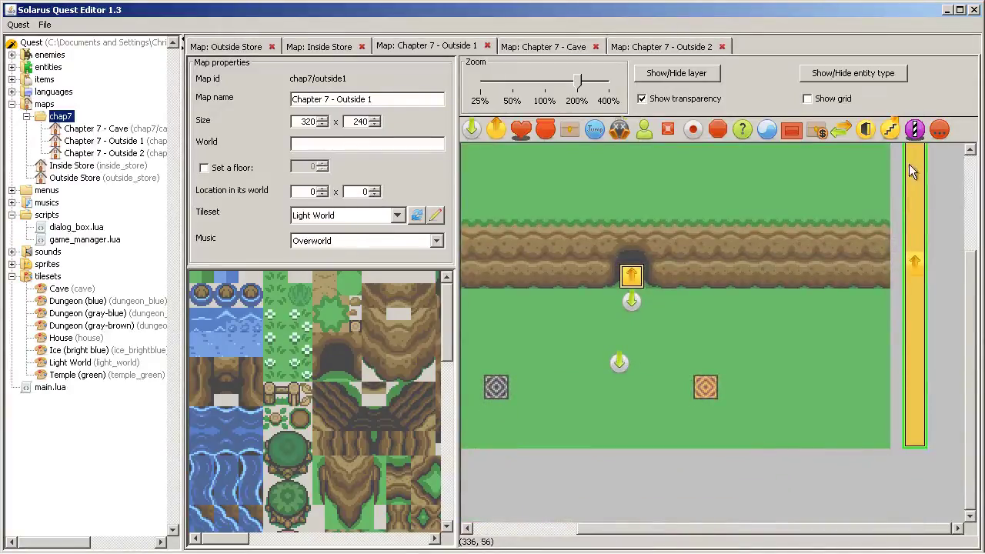
scroll(909, 164, up, 2)
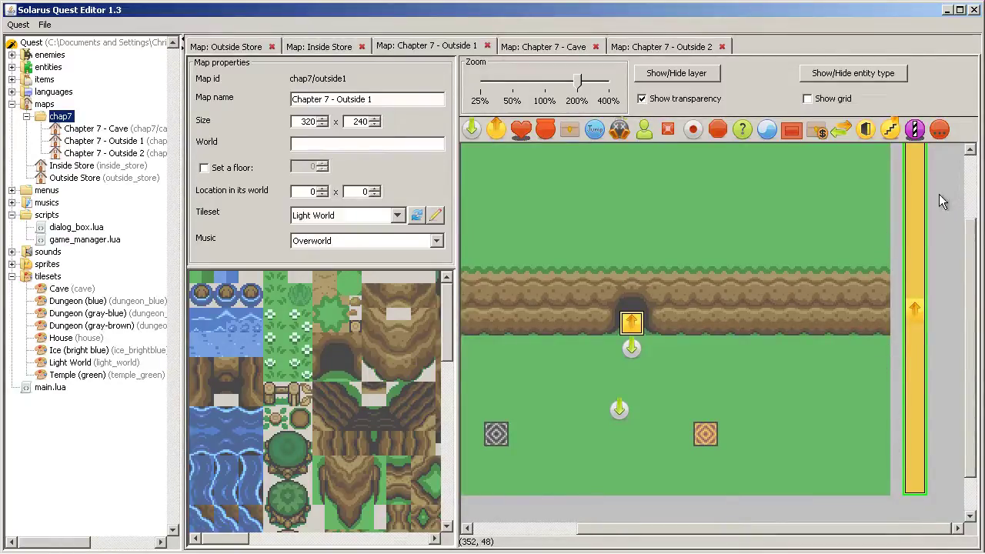
drag(917, 197, 902, 475)
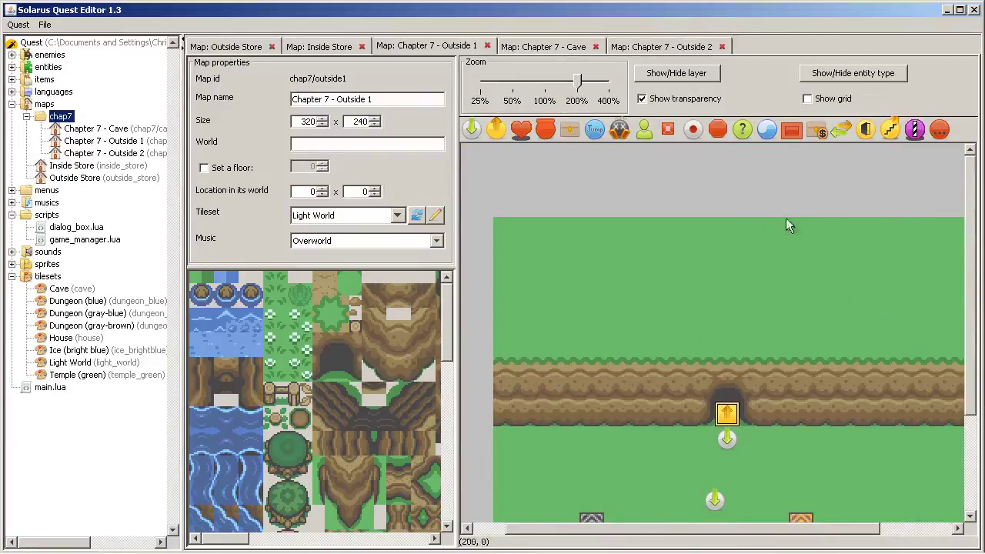
shift+scroll(846, 339, right, 4)
scroll(758, 286, down, 1)
click(956, 383)
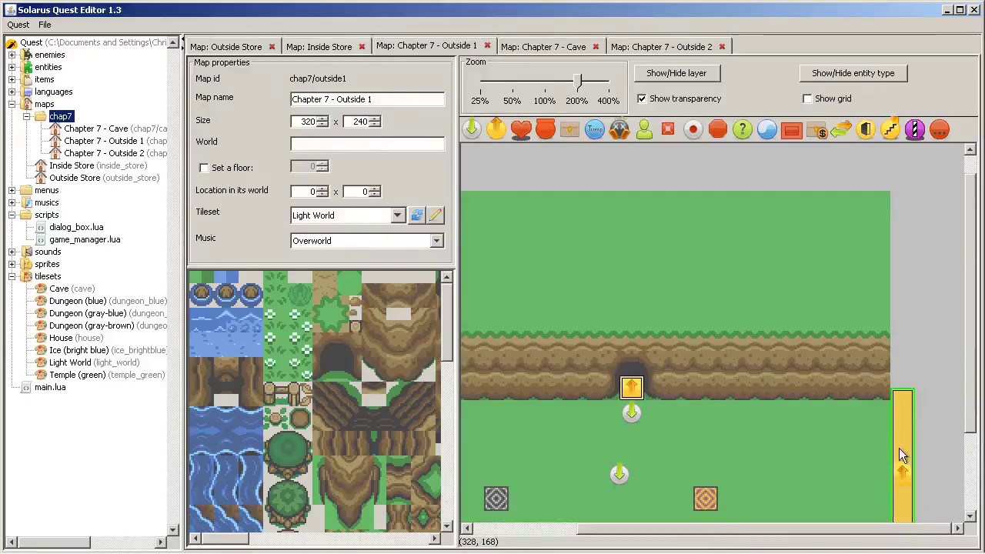
drag(899, 448, 905, 260)
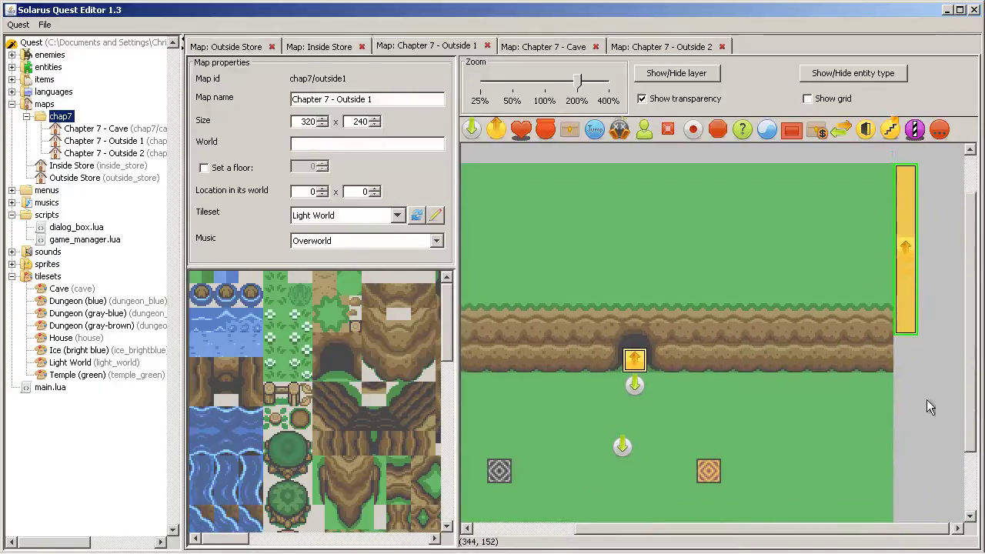
scroll(926, 399, down, 3)
key(r)
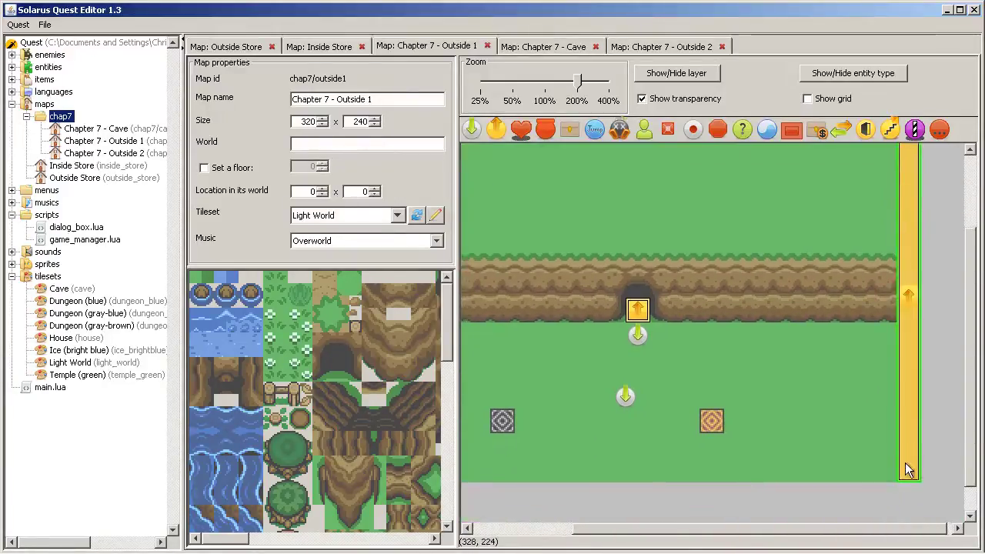
click(910, 471)
- Shift the tall teletransporter so it sits flush against the map's right border
scroll(931, 404, up, 3)
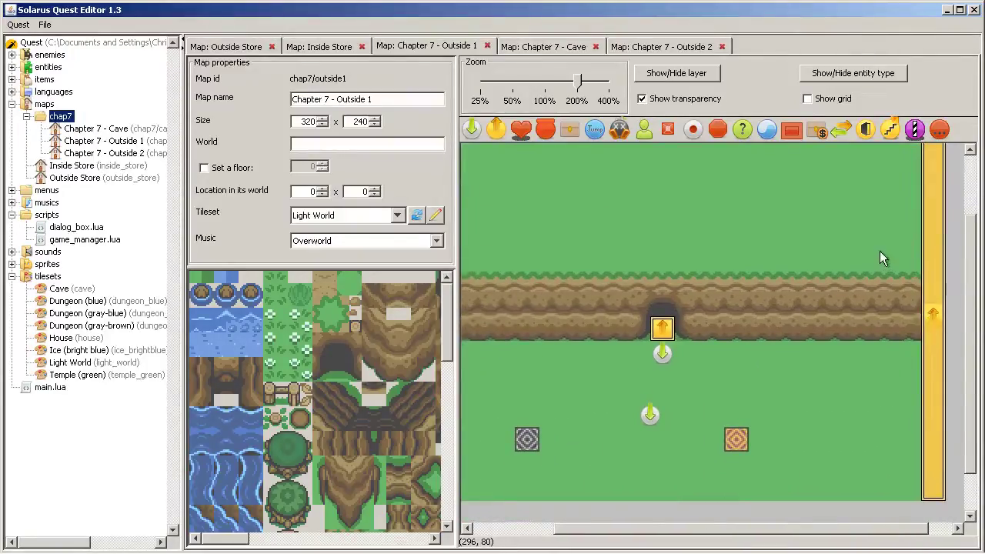
scroll(835, 265, right, 1)
scroll(739, 292, left, 3)
scroll(691, 305, up, 1)
scroll(662, 317, right, 3)
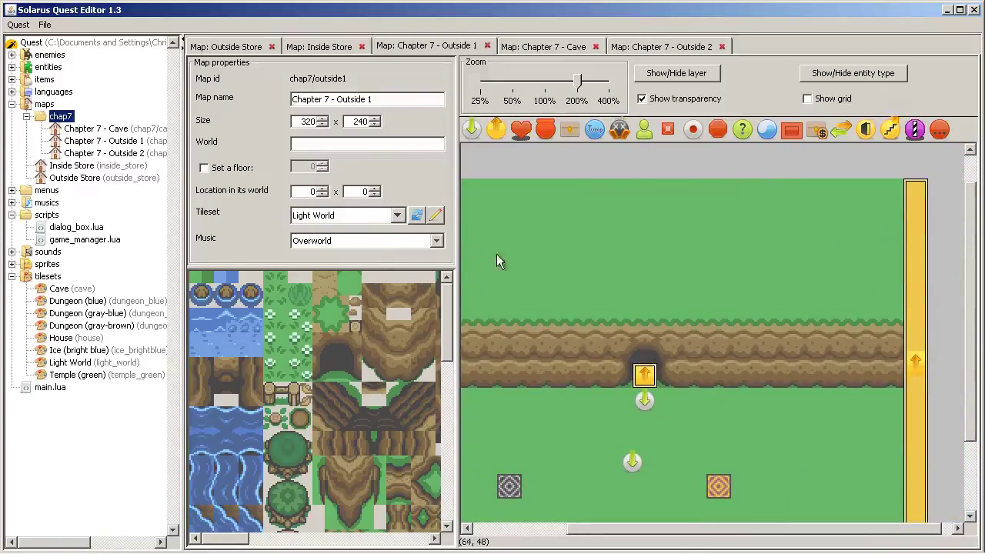
click(919, 274)
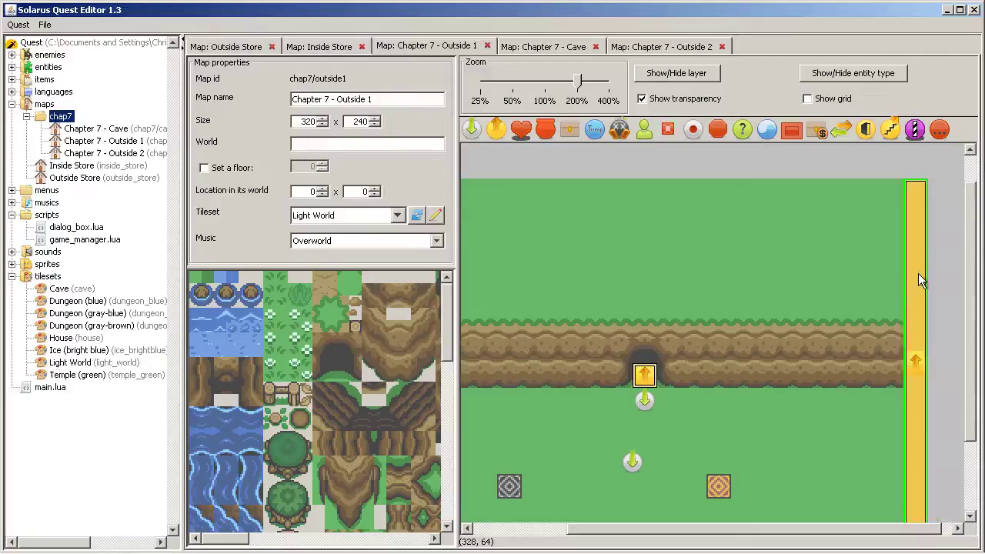
click(934, 277)
scroll(923, 370, right, 1)
scroll(939, 261, down, 3)
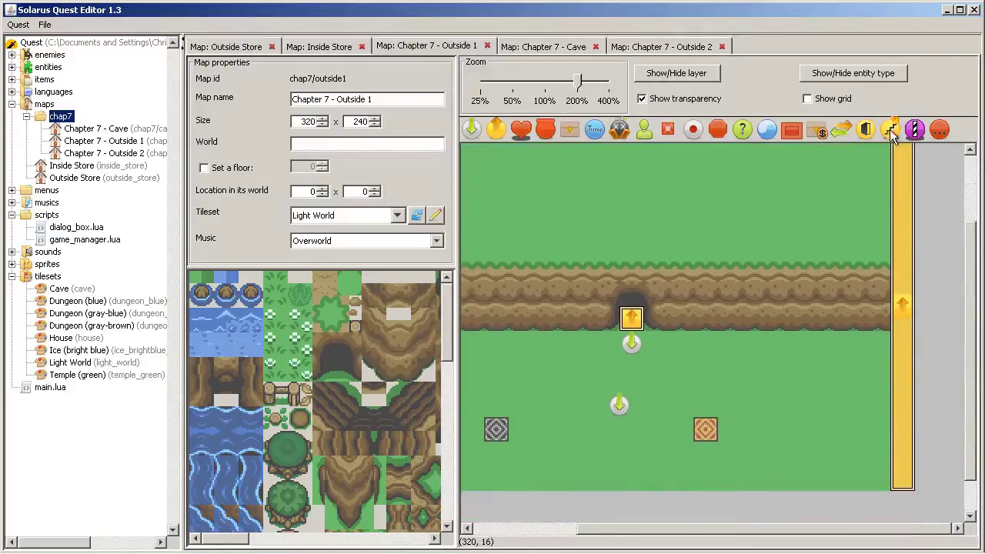
scroll(931, 258, up, 3)
drag(912, 258, 917, 255)
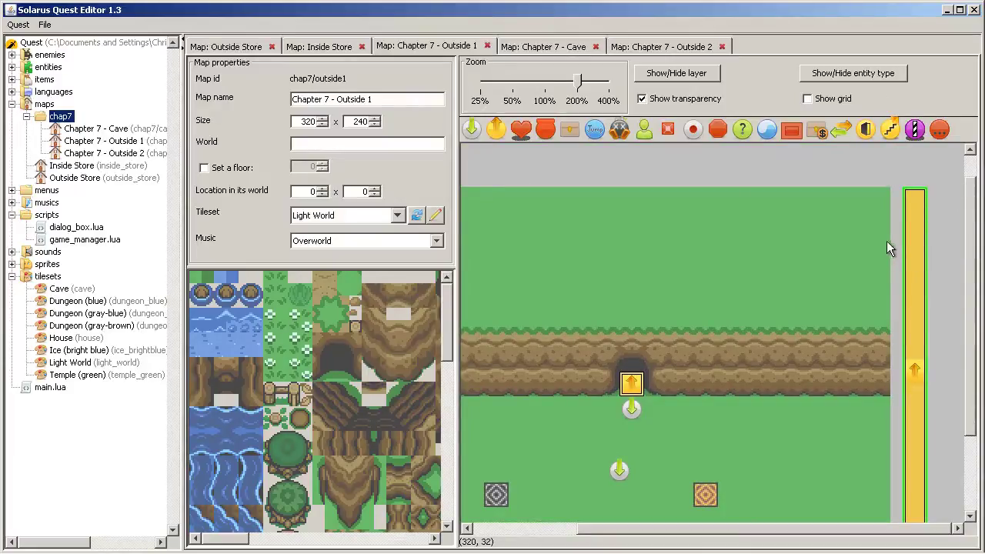
drag(916, 254, 902, 279)
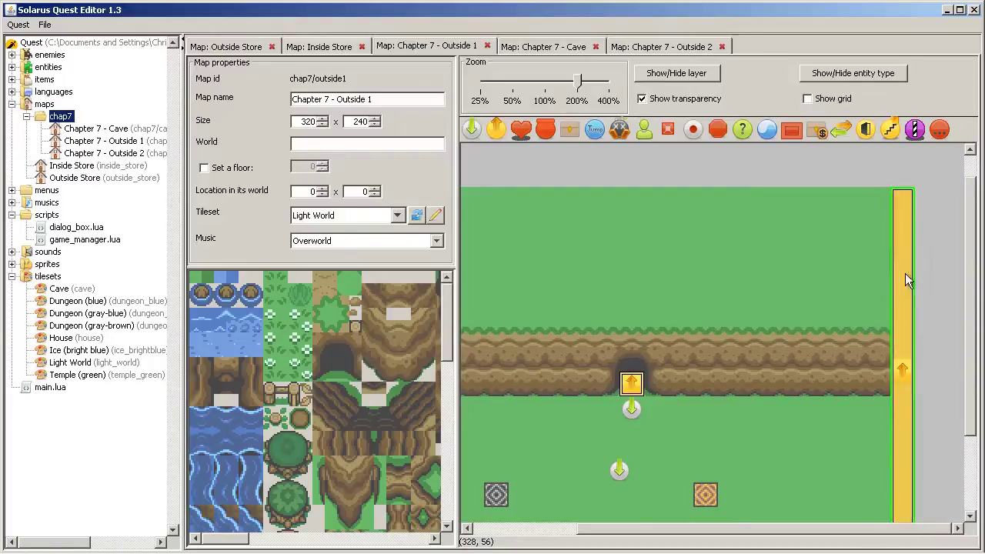
- Select the finished 16x240 strip to confirm it spans the right edge
scroll(941, 321, left, 2)
scroll(942, 320, down, 5)
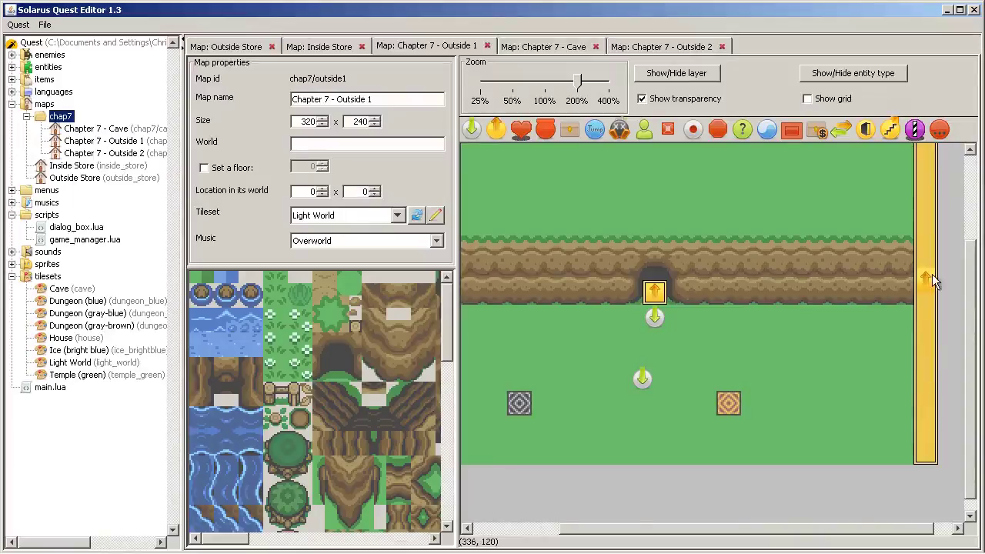
click(930, 343)
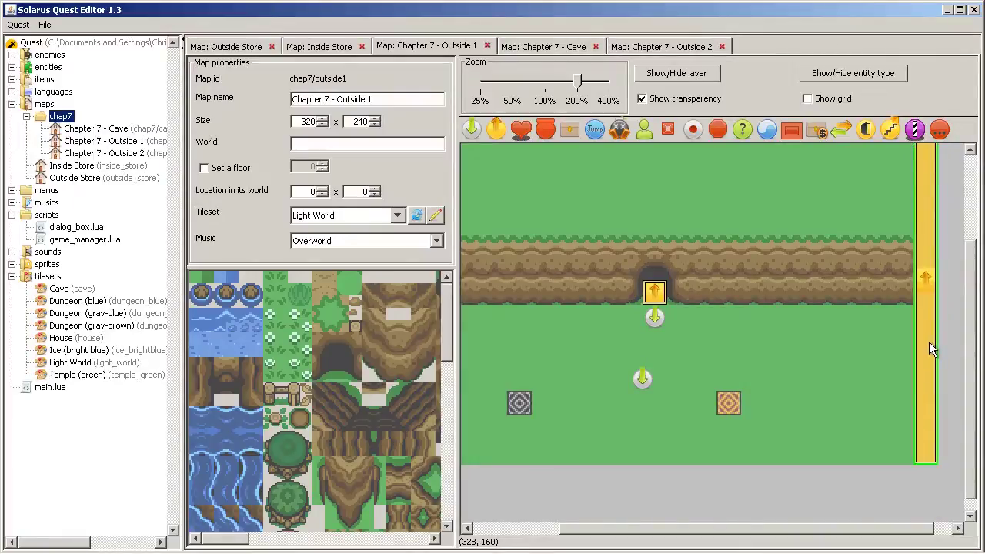
click(788, 354)
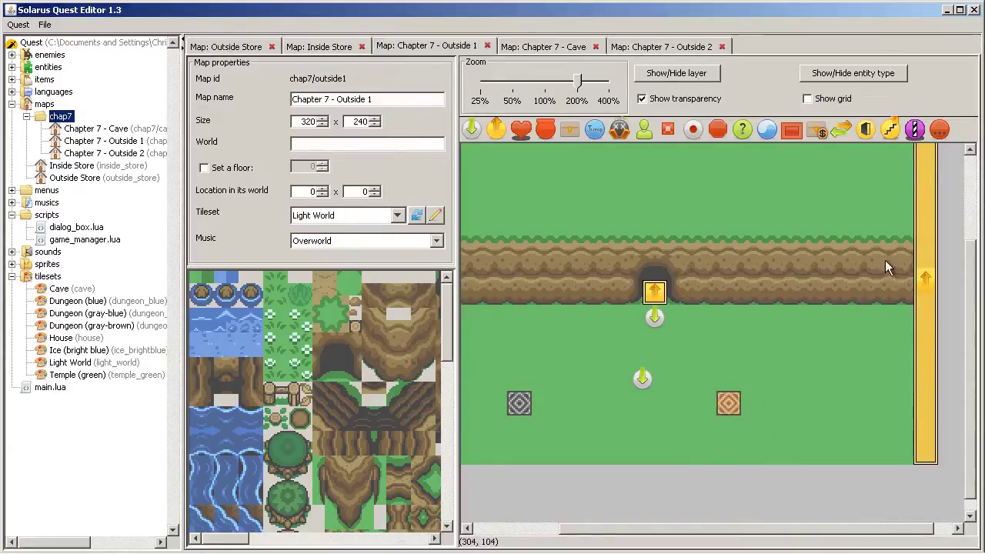
- Set the teletransporter to Scrolling transition, destination Chapter 7 - Outside 2, <Side of the map>
click(926, 276)
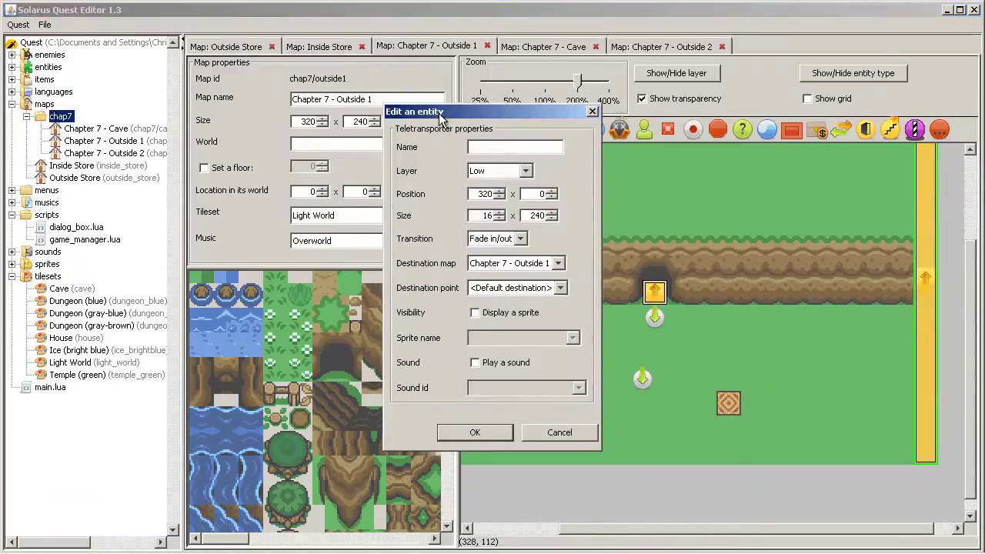
click(508, 241)
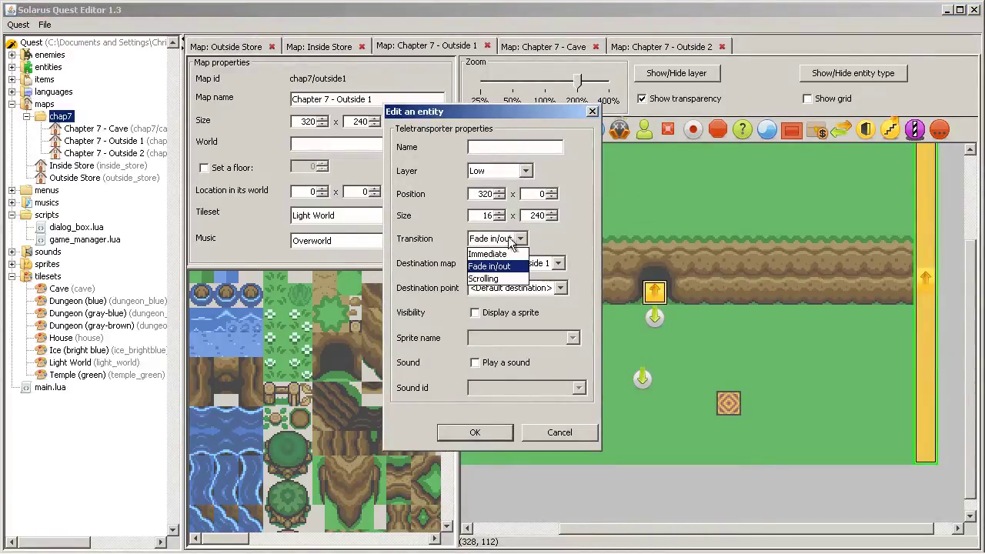
click(507, 285)
click(542, 265)
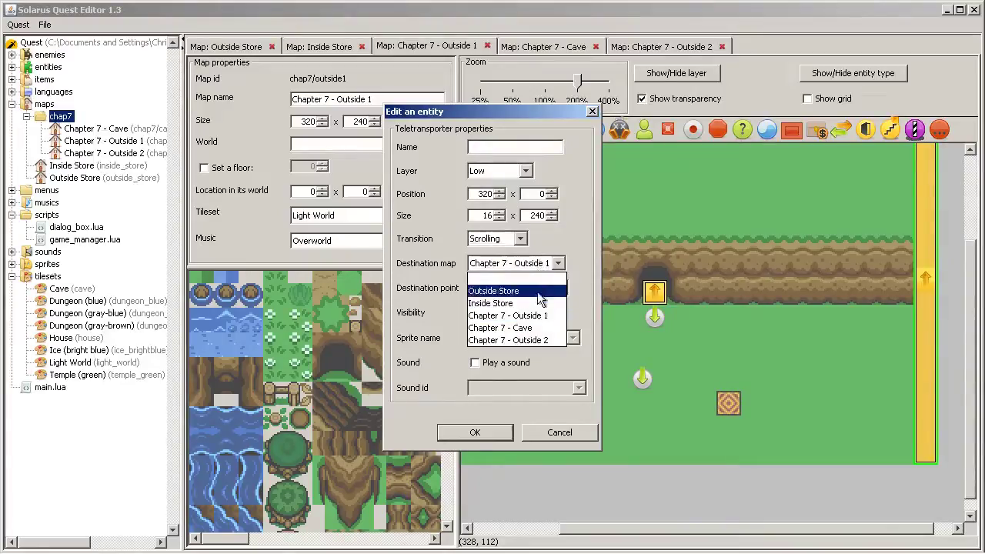
click(534, 343)
click(548, 289)
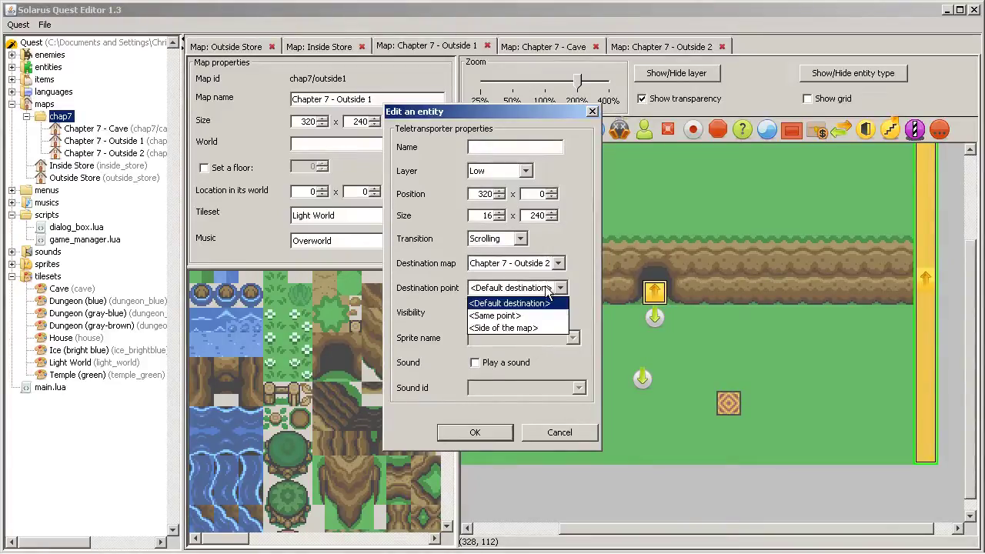
click(536, 329)
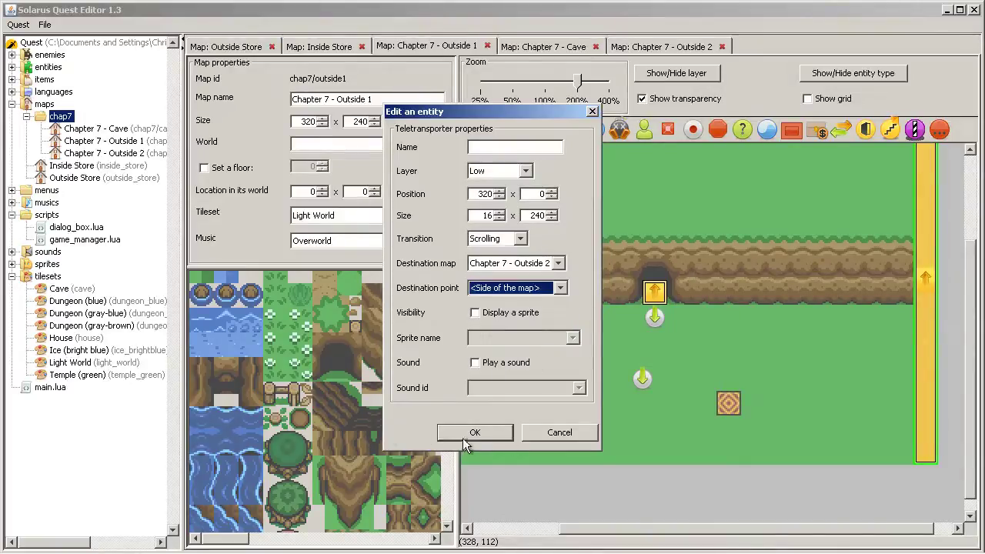
click(473, 432)
- Save the Outside 1 map via File > Save
click(45, 24)
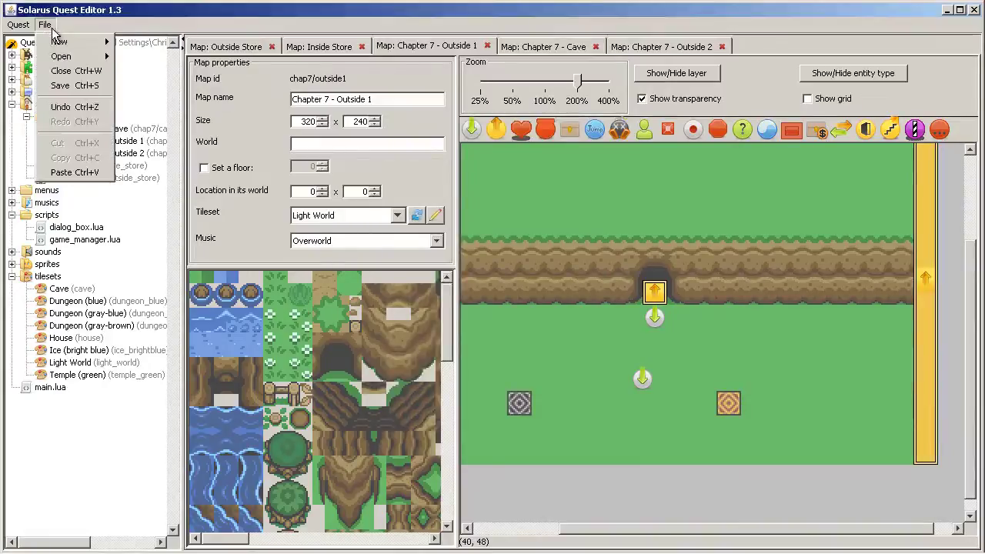
click(62, 91)
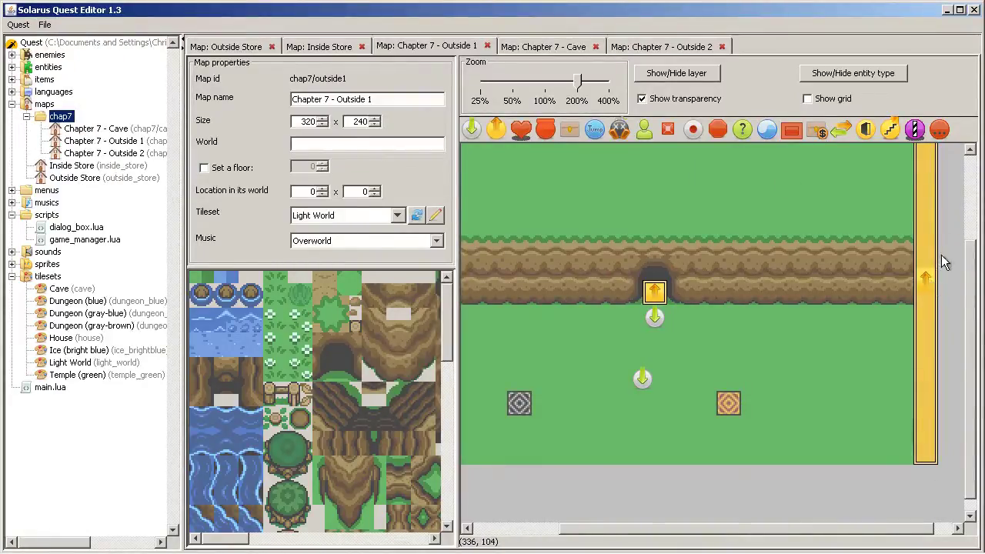
scroll(900, 284, up, 2)
scroll(854, 300, down, 1)
scroll(793, 265, up, 1)
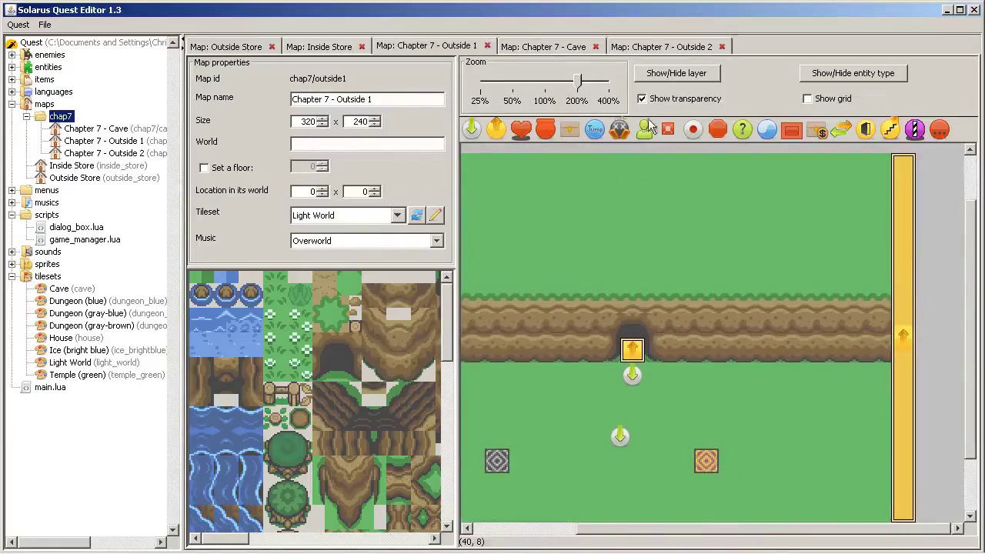
- Paste the teletransporter strip onto Outside 2's left edge at x=-16
click(660, 46)
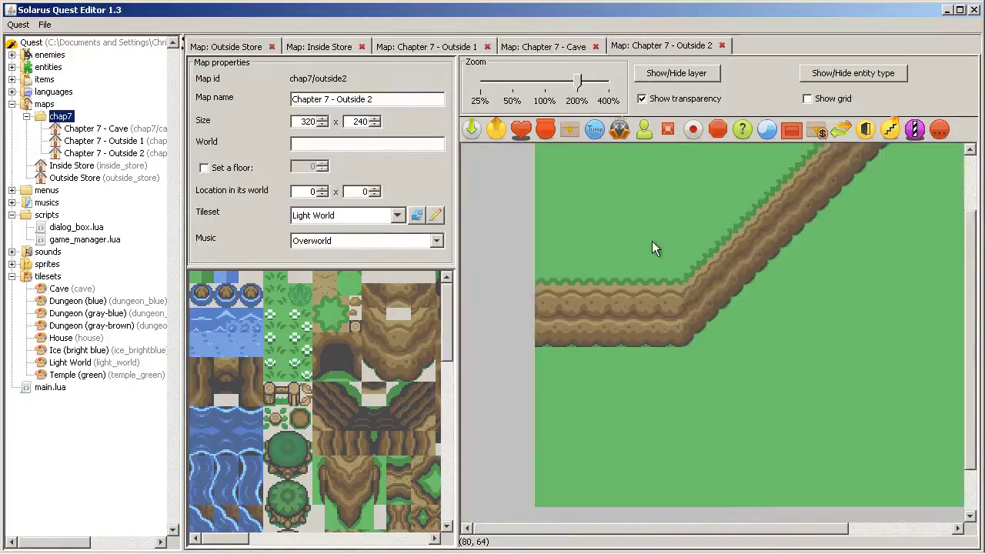
scroll(684, 183, up, 1)
key(ctrl+v)
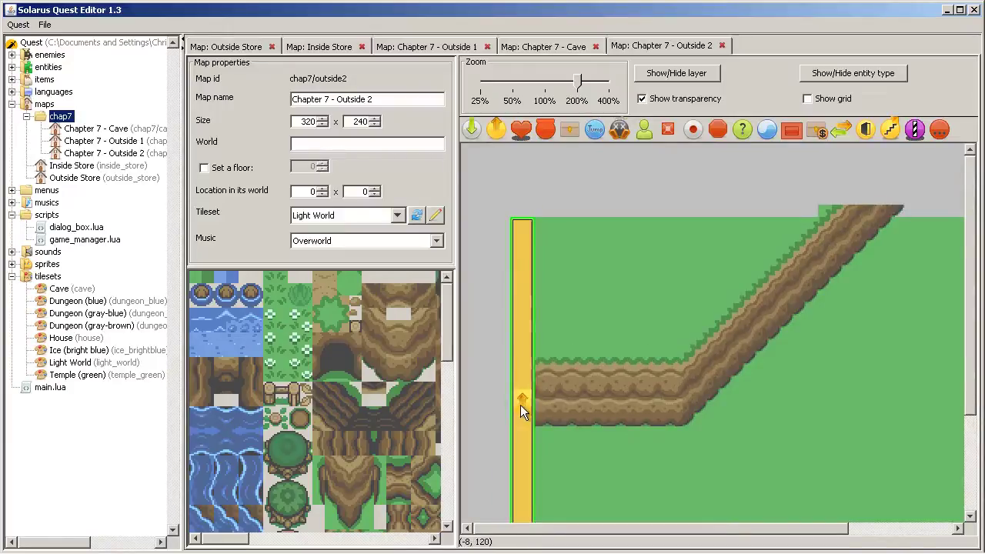
double_click(521, 405)
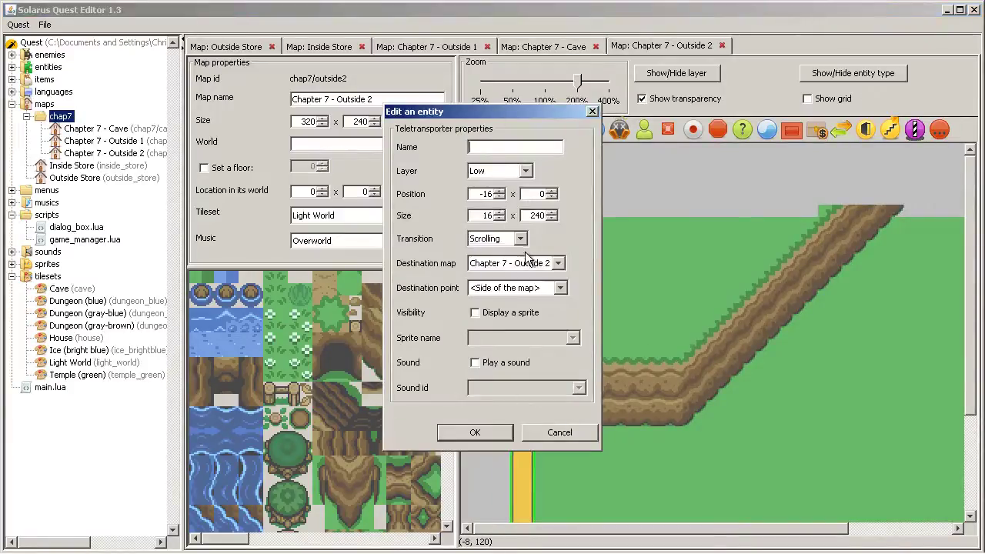
- Point it to Chapter 7 - Outside 1 at <Side of the map>, then return to Outside 1
click(526, 263)
click(515, 314)
click(508, 288)
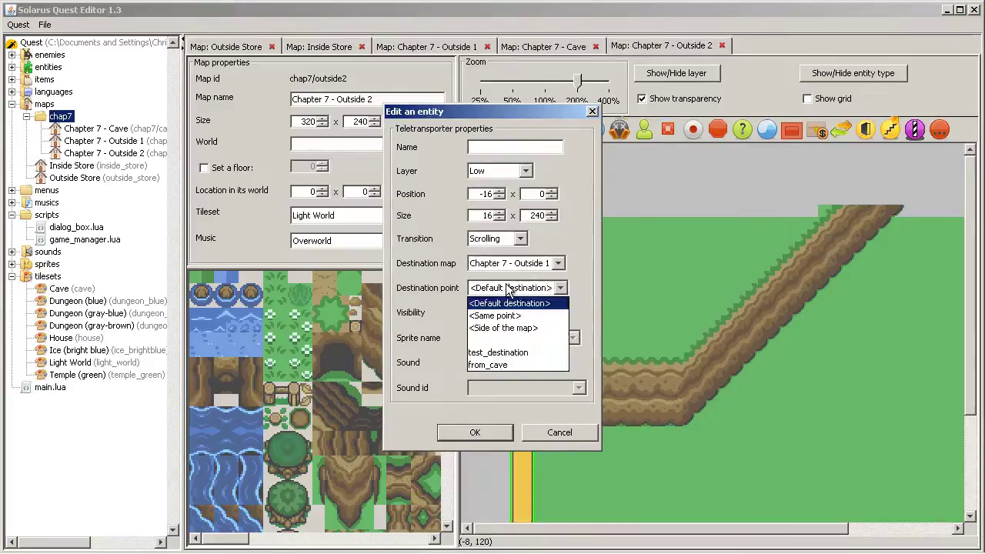
click(538, 326)
click(500, 433)
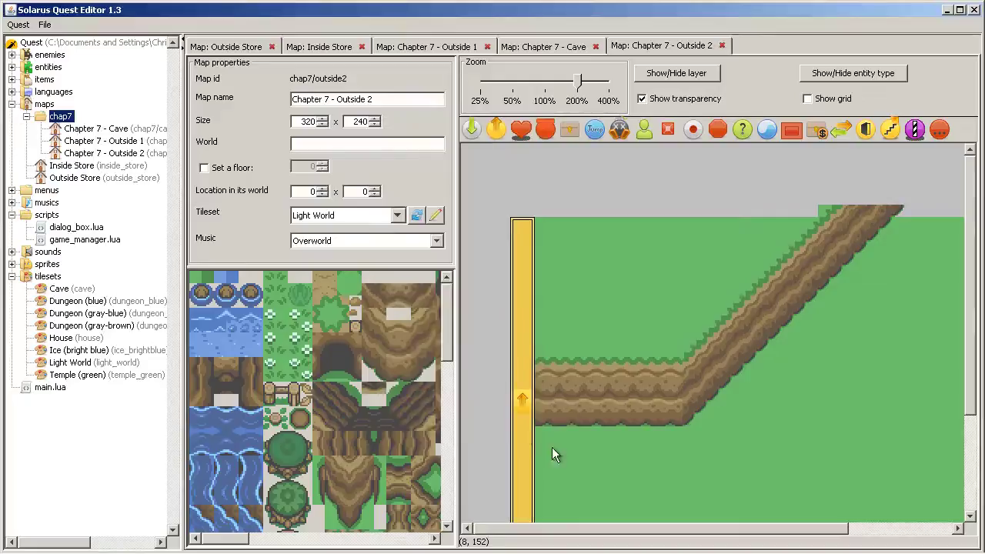
scroll(569, 254, down, 1)
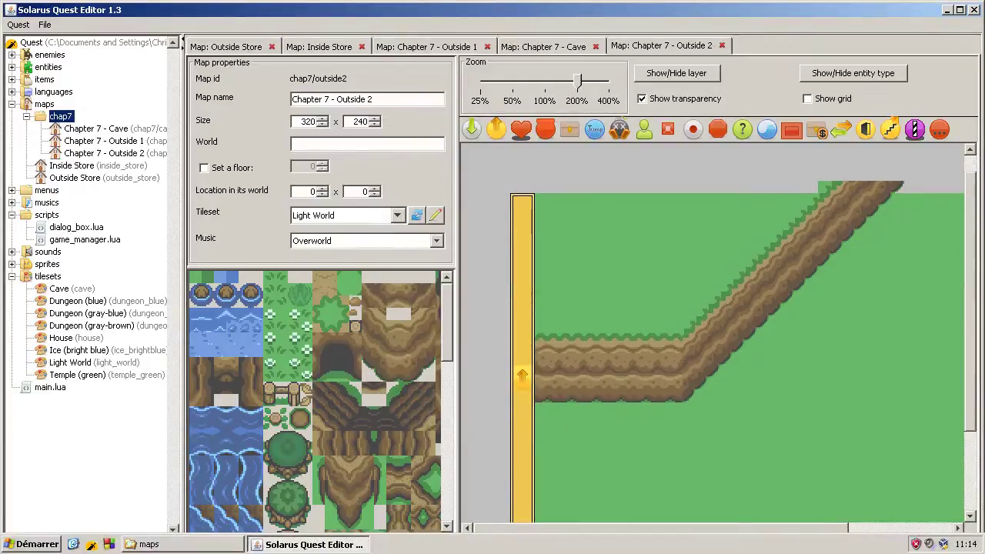
click(450, 47)
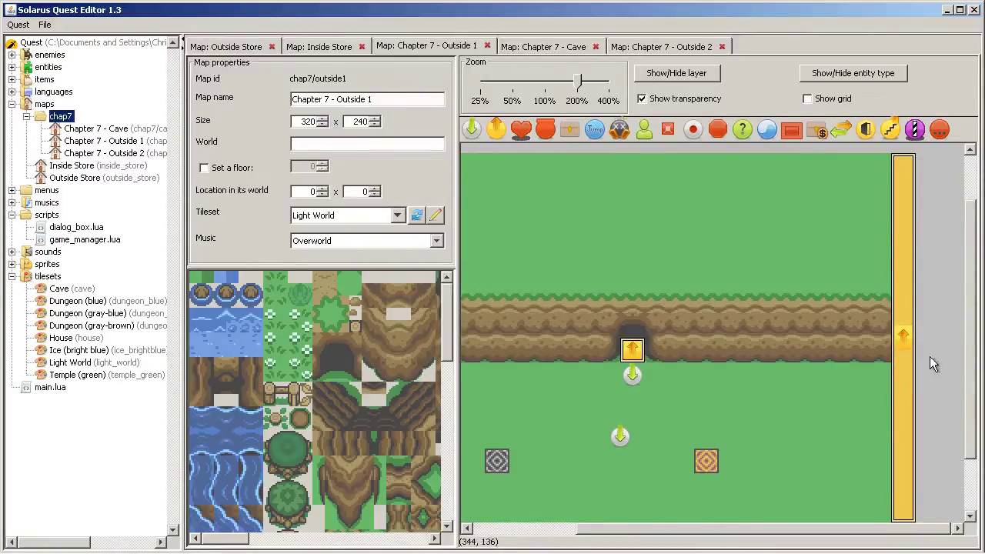
click(898, 438)
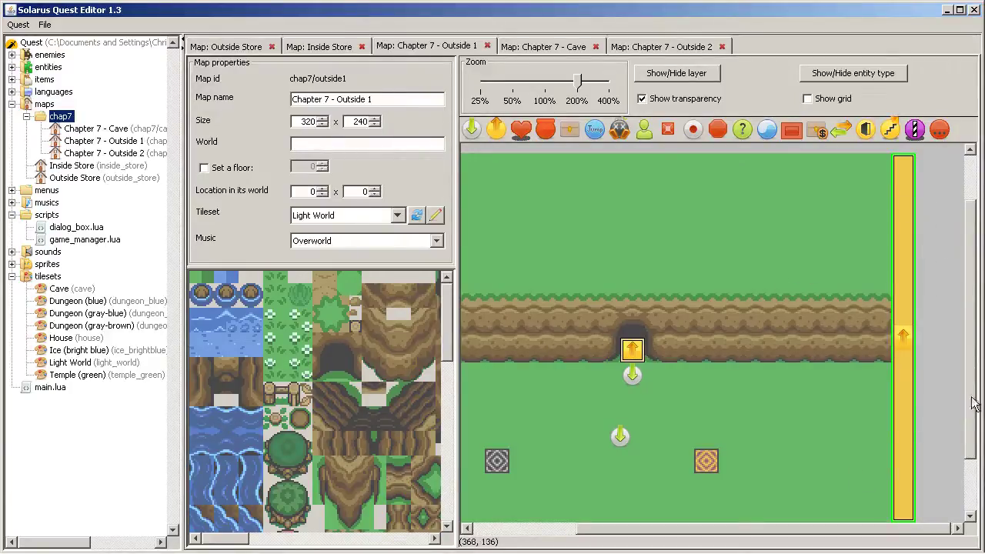
- In the test run, walk the hero around Outside 2 below the cliff
click(690, 46)
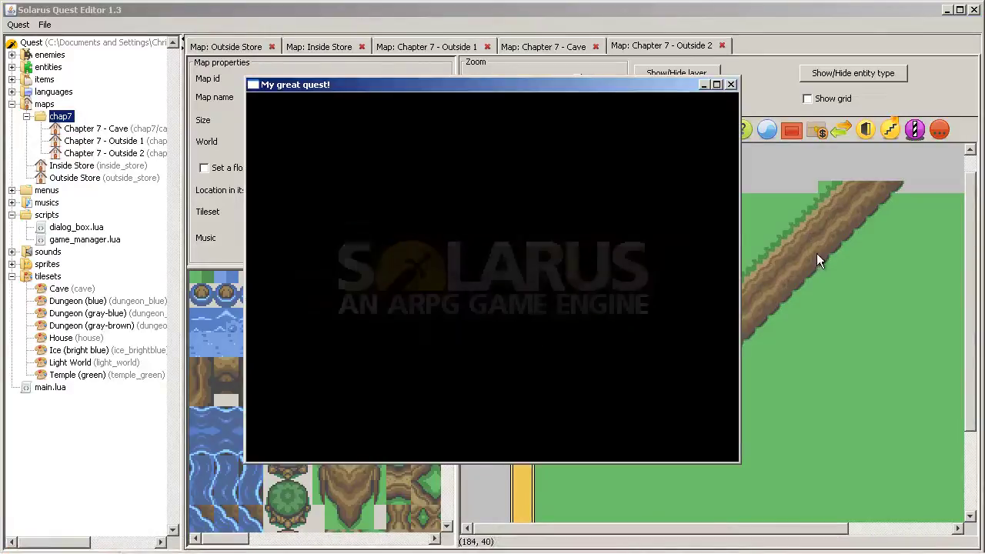
key(Right)
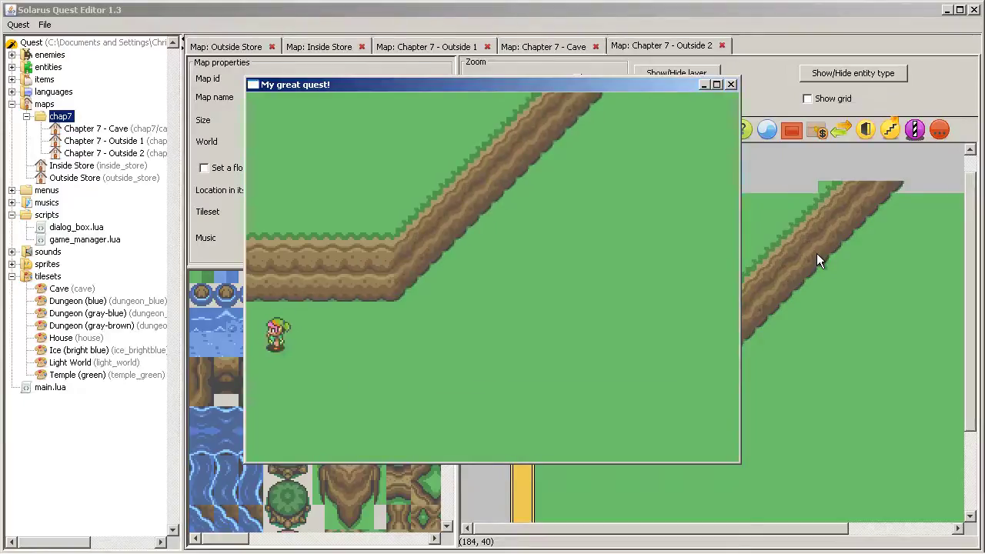
key(Down)
key(Left)
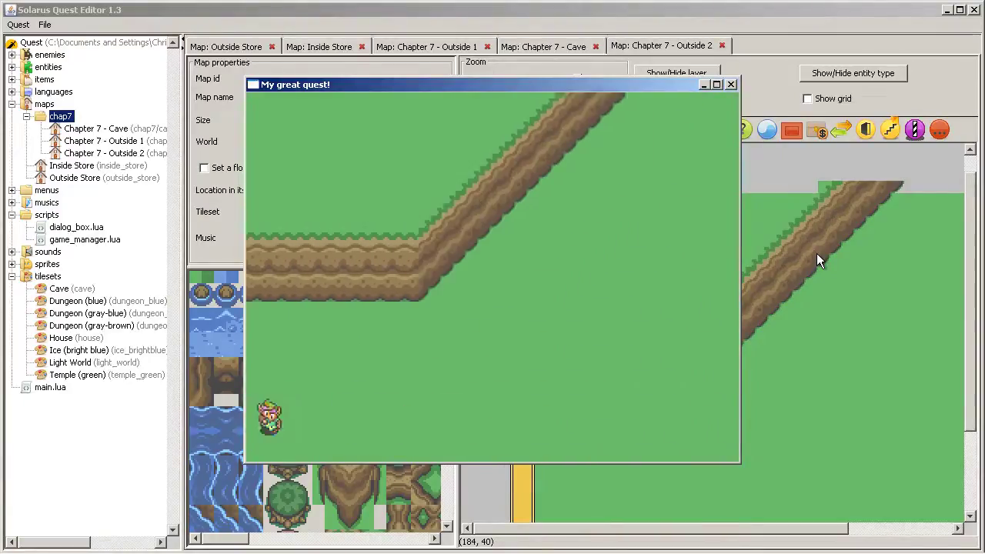
key(Up)
key(Right)
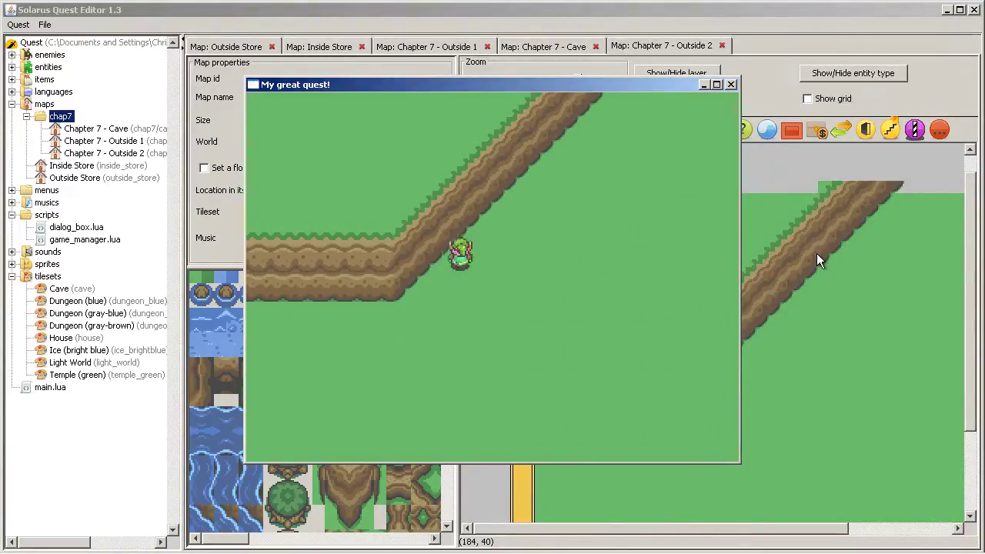
key(Down)
key(Left)
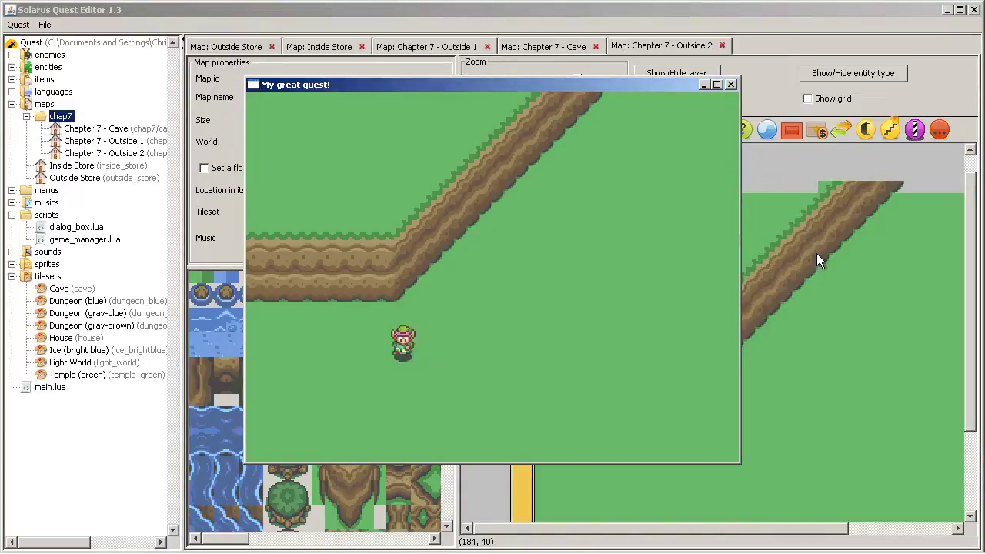
- Walk the hero off the left edge into Outside 1 toward the cave, then close the game
key(Left)
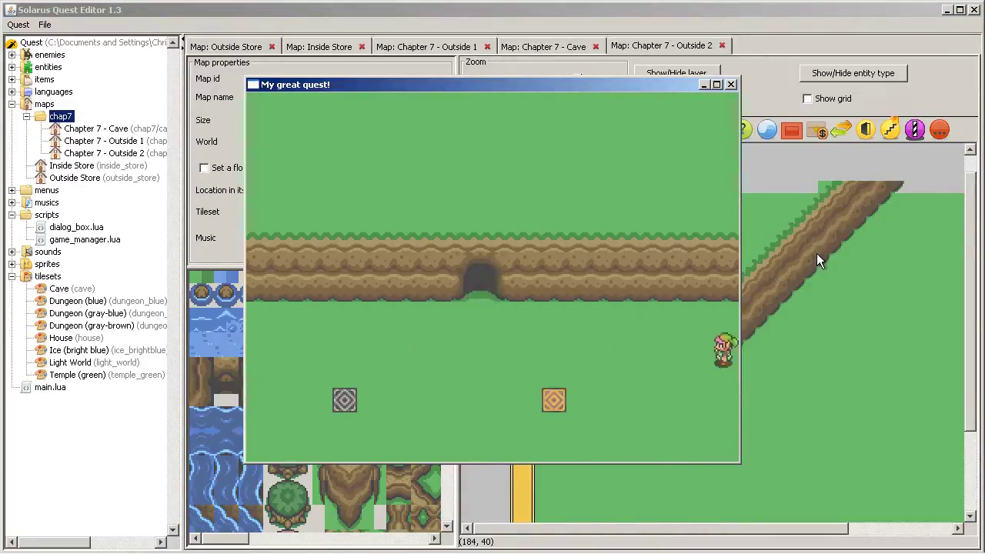
key(Left)
key(Up)
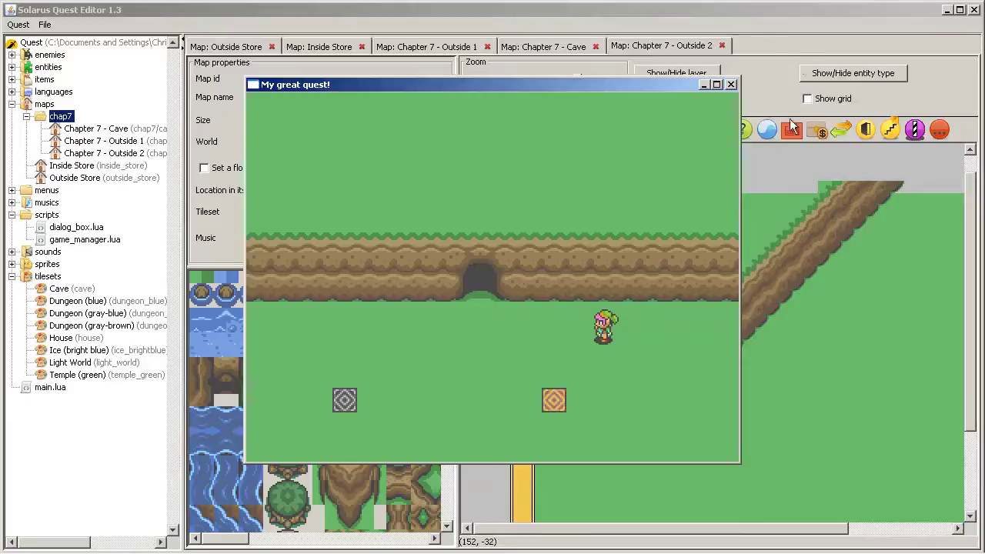
click(731, 85)
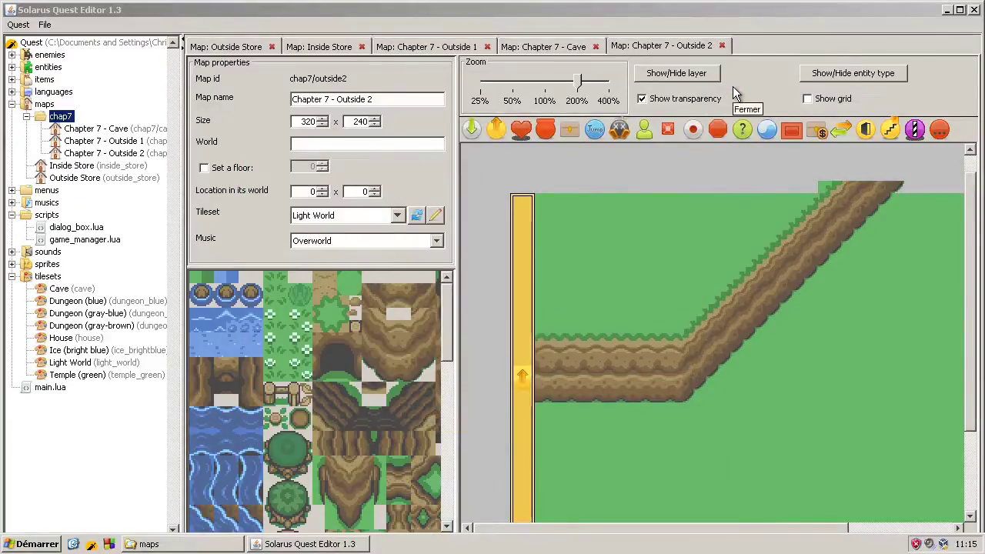
click(670, 12)
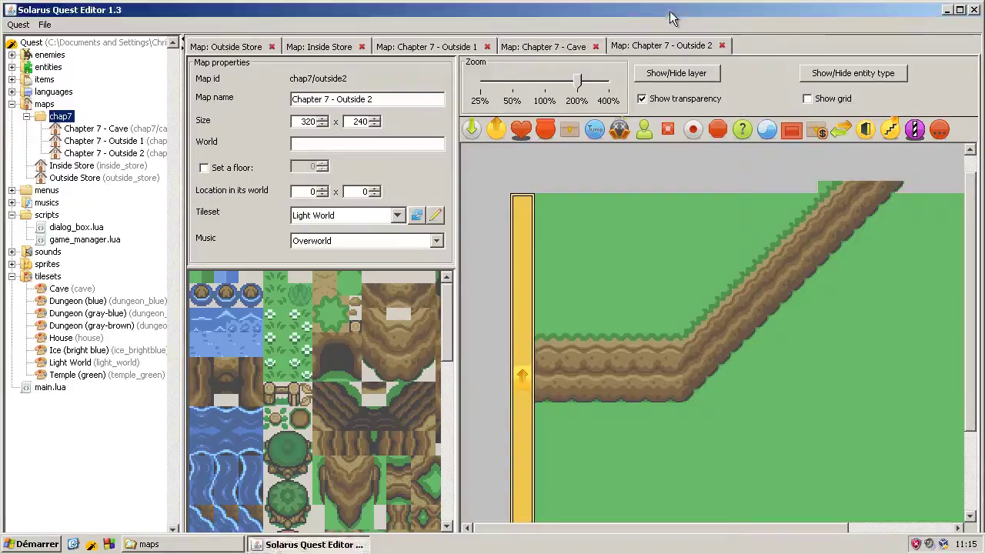